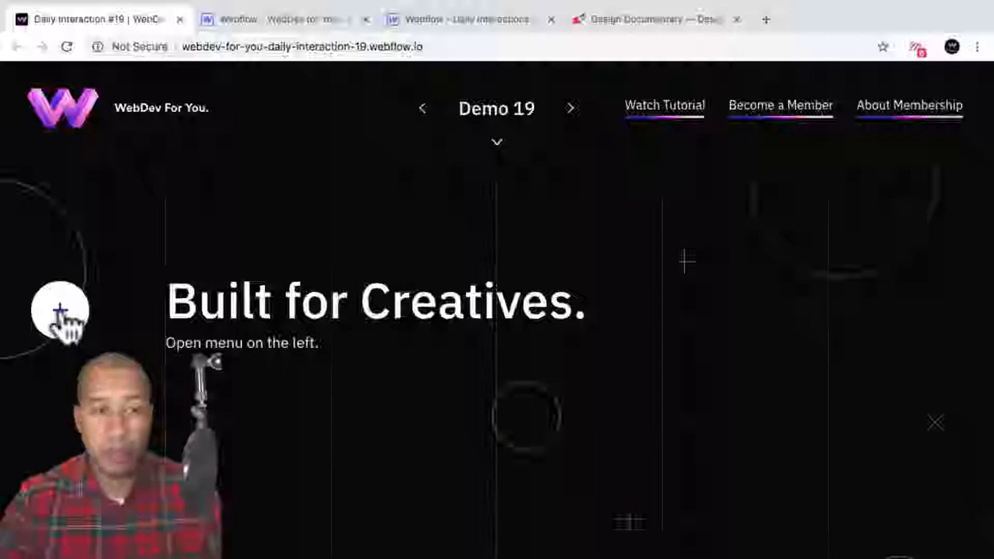
Step: Preview the Daily Interaction 19 demo's menu animation by opening and closing its overlay menu repeatedly
click(60, 314)
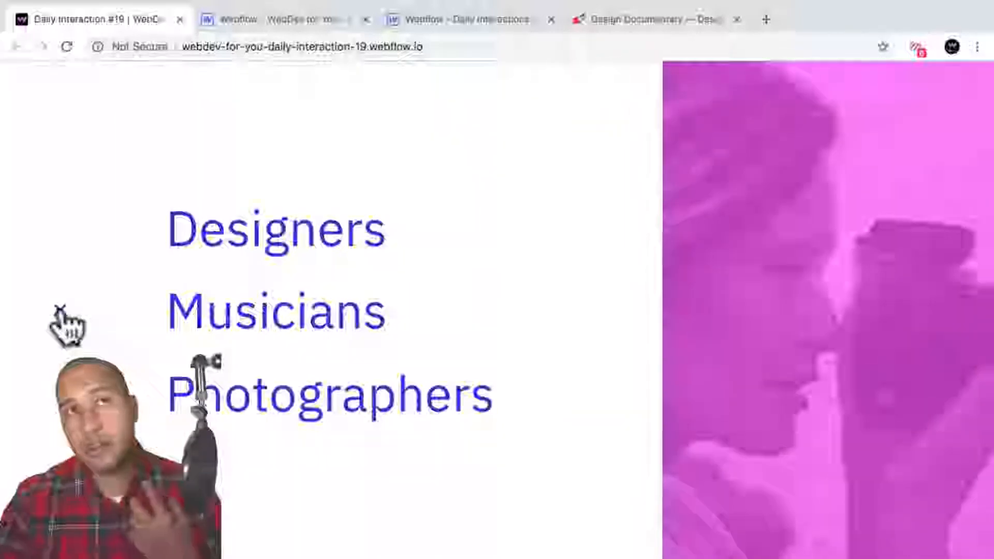
click(60, 312)
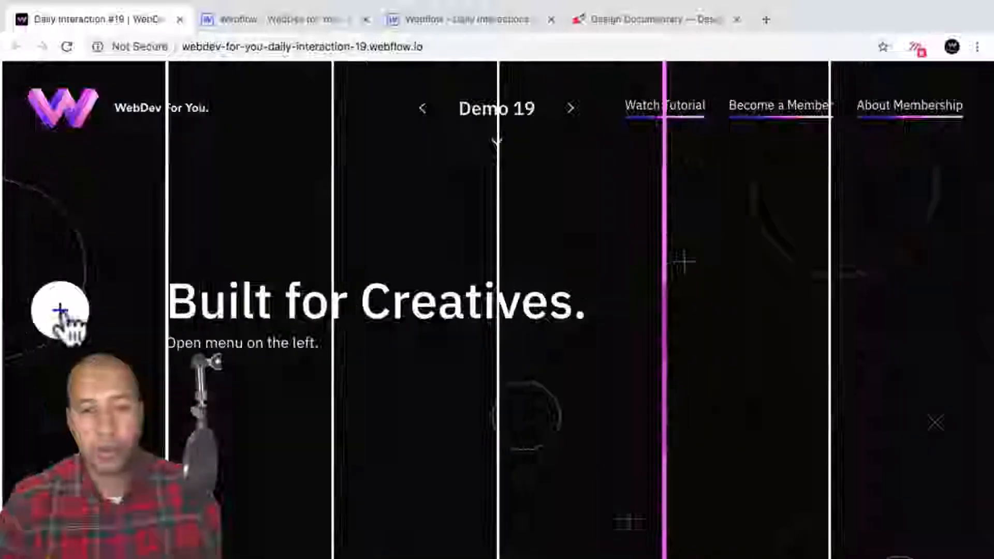
click(60, 311)
click(61, 314)
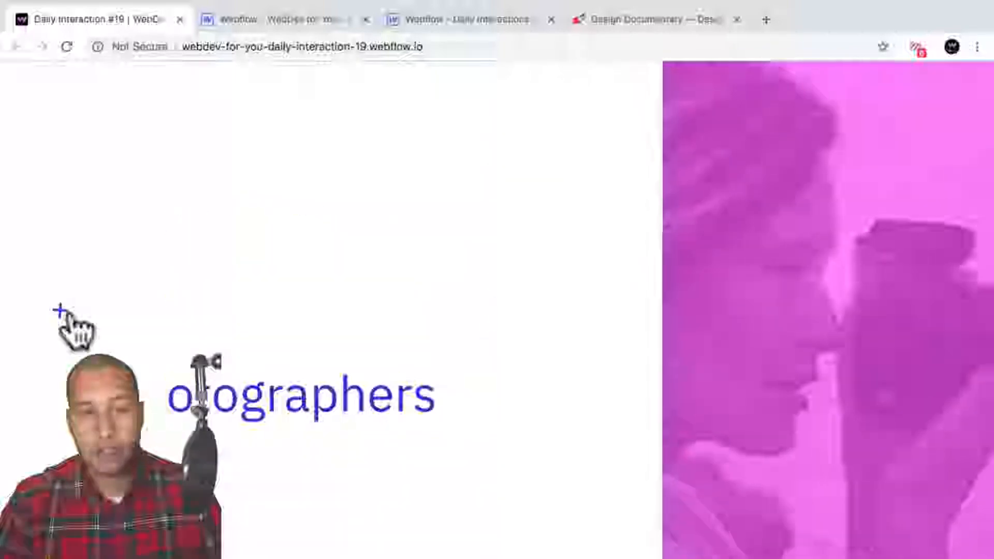
Step: Switch to the Design Canada site and watch its full-screen menu open and close several times for reference
click(613, 22)
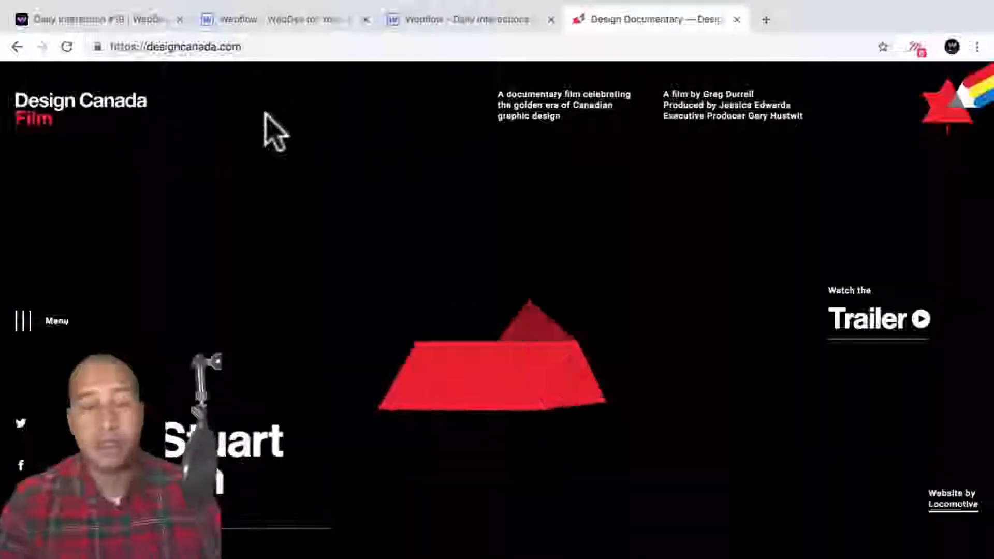
click(24, 324)
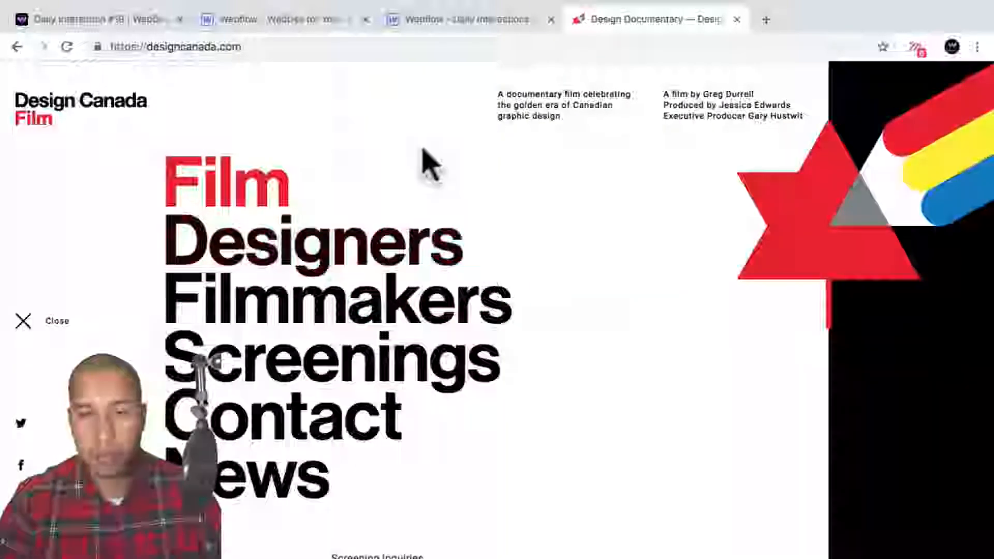
click(23, 322)
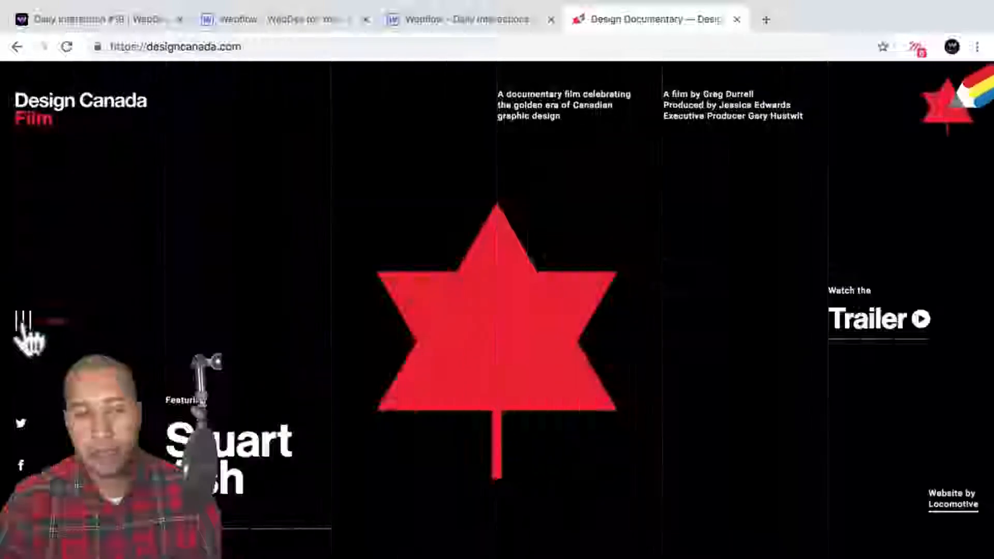
click(22, 326)
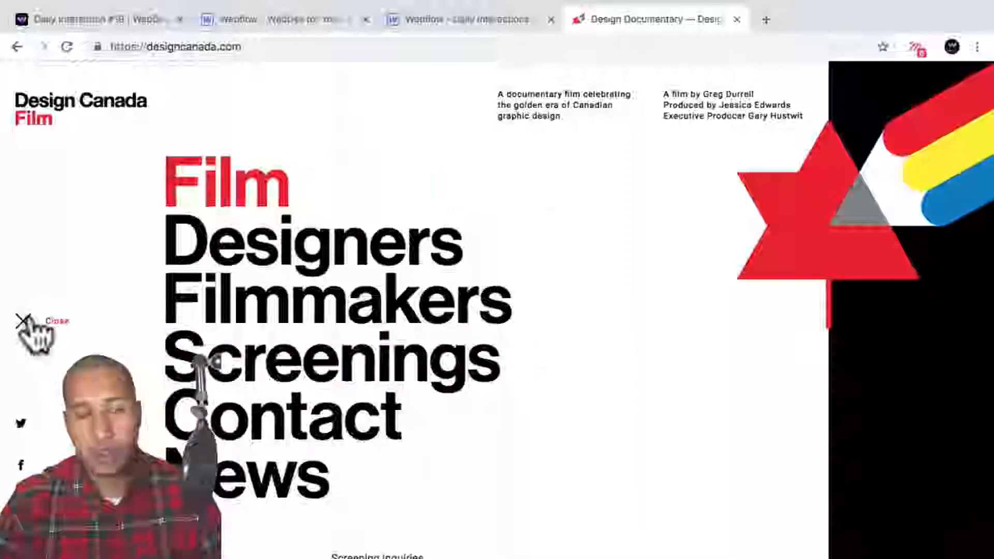
click(51, 324)
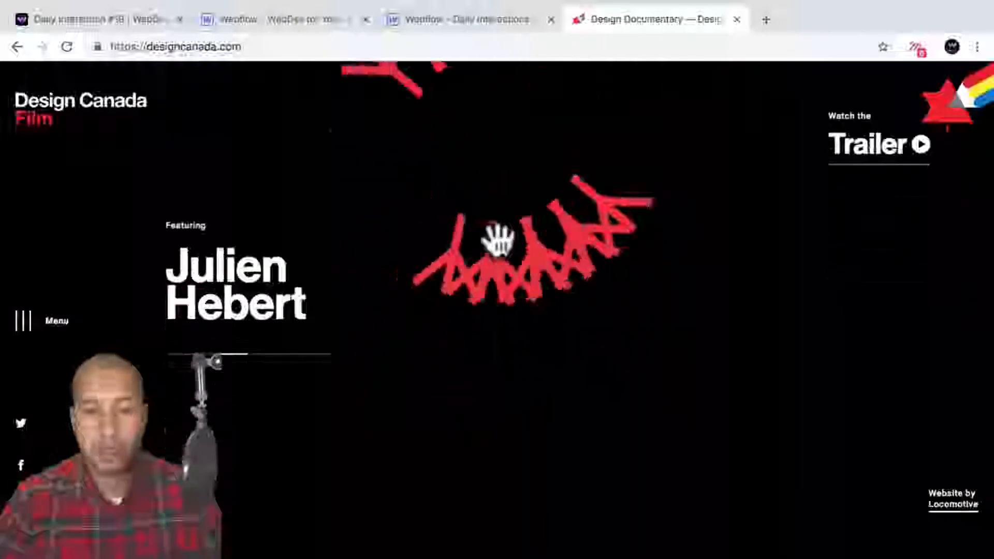
click(28, 331)
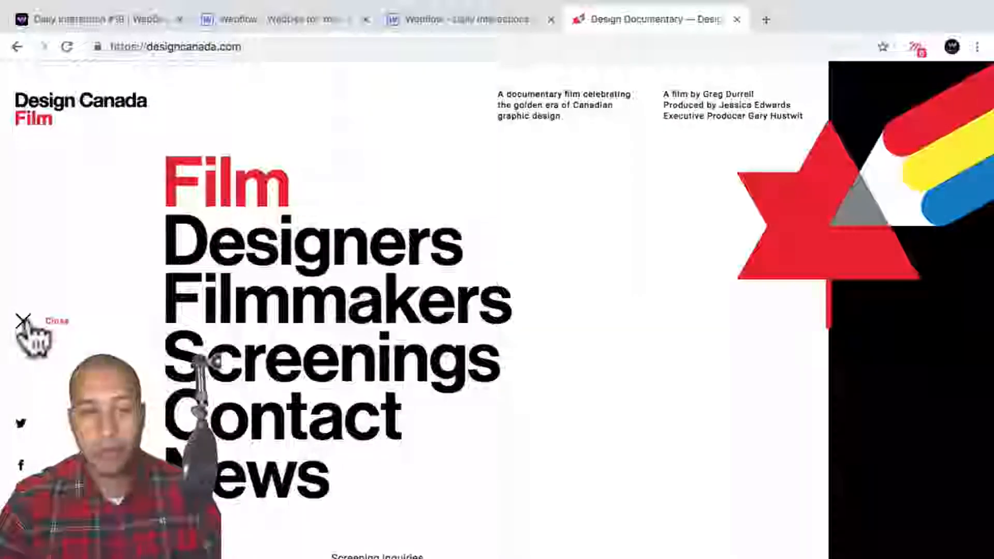
click(24, 324)
Step: Return to the Daily Interaction 19 demo and open and close its menu to compare the transition
click(122, 21)
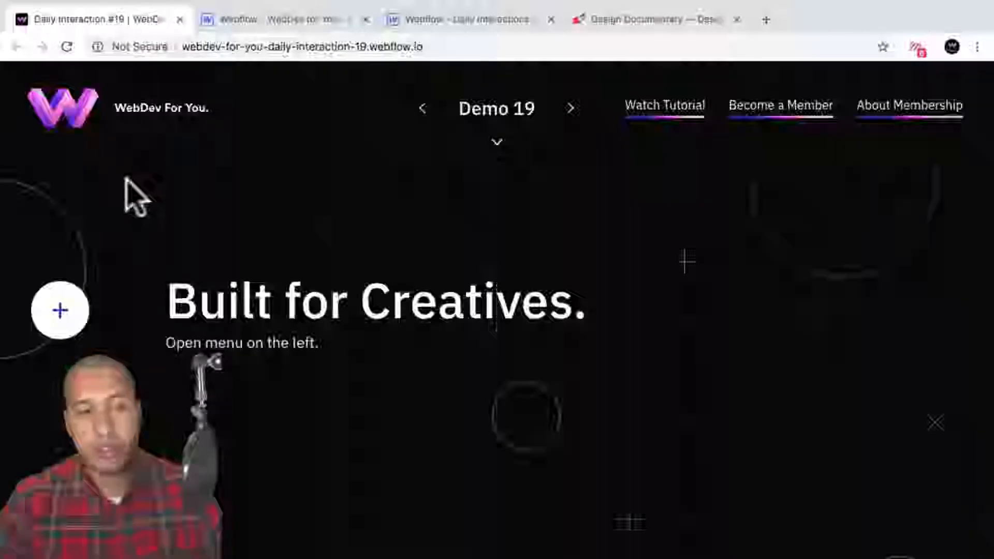
click(70, 311)
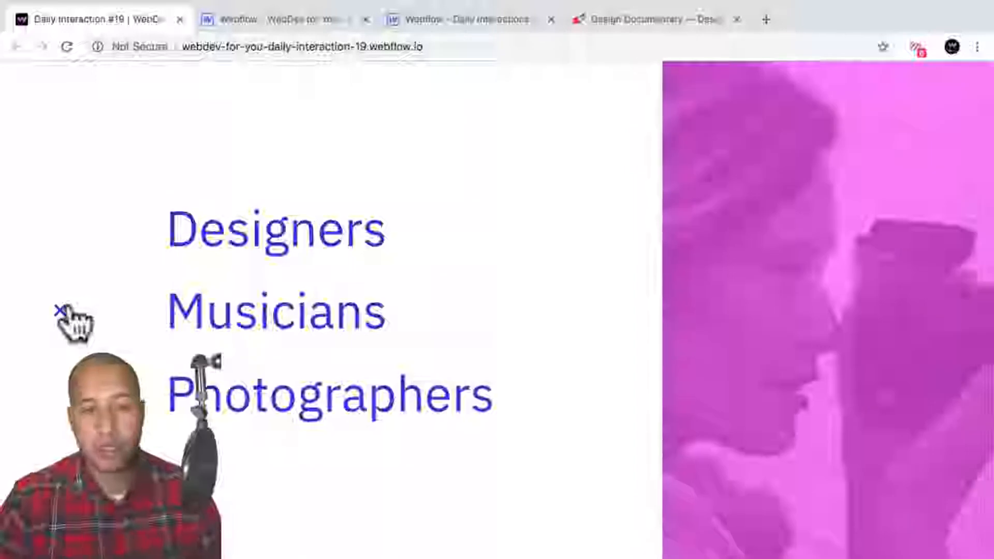
click(61, 312)
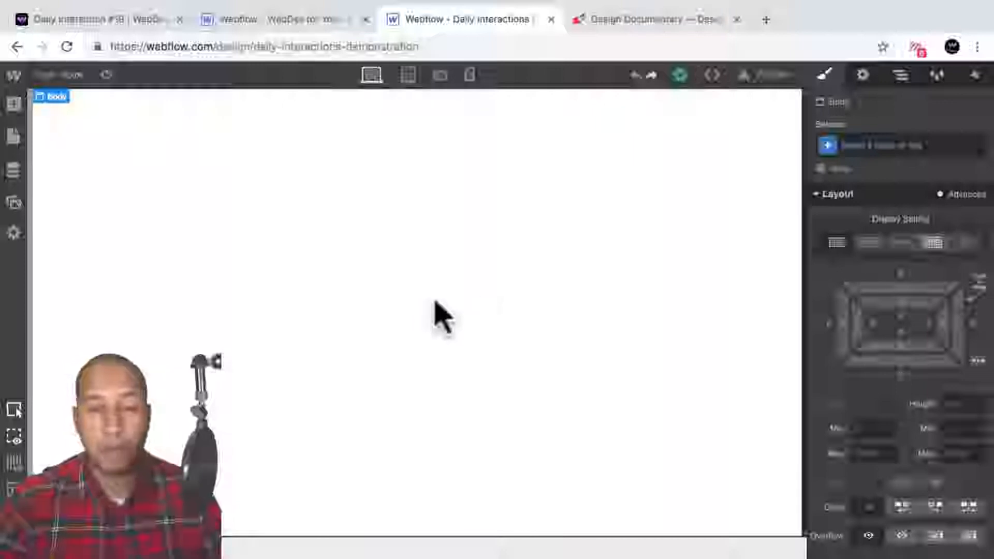
Step: In the Webflow Designer, create the class d-19-body on the page's Body element
click(892, 146)
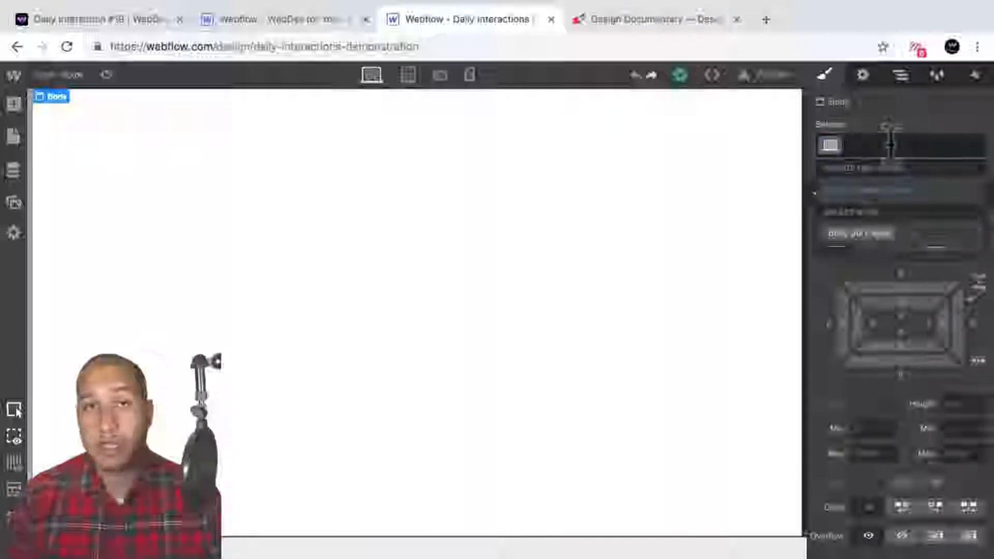
text(di-)
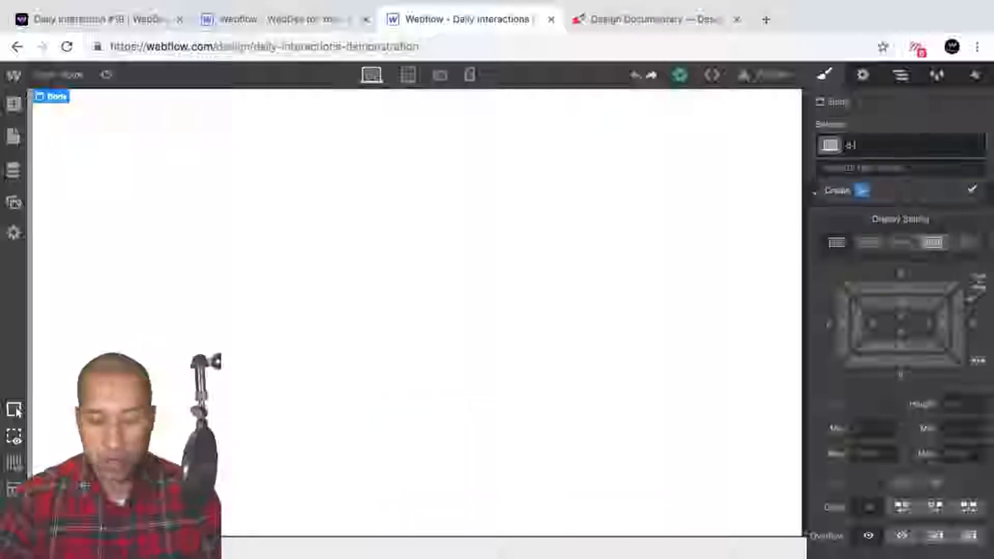
text(19-body)
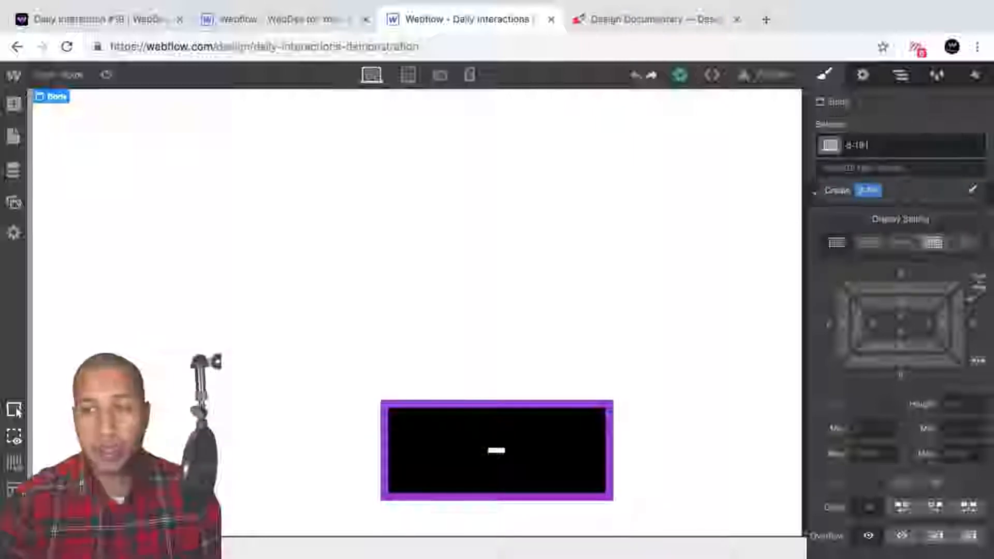
key(Return)
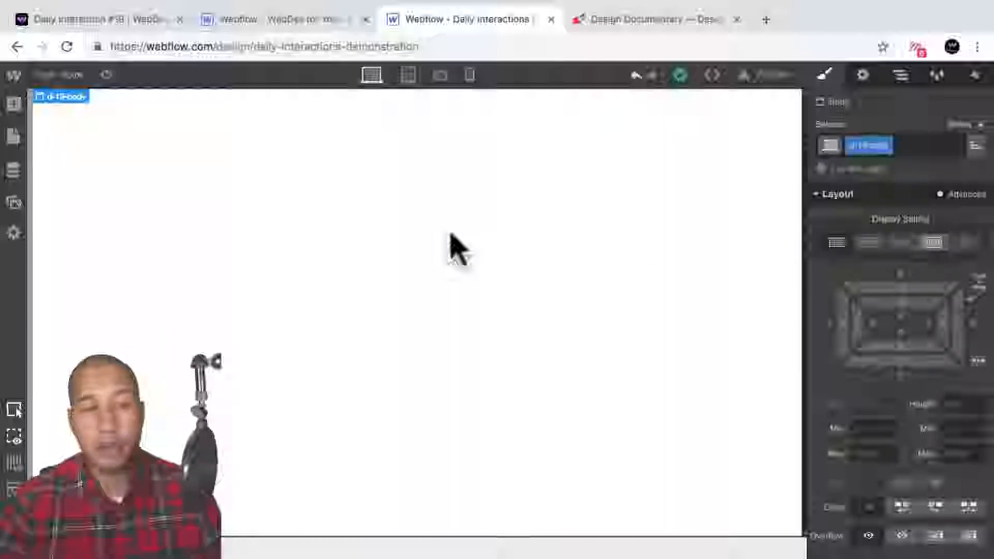
Step: Add a Section element to the page body and give it the class d-19-section
click(16, 104)
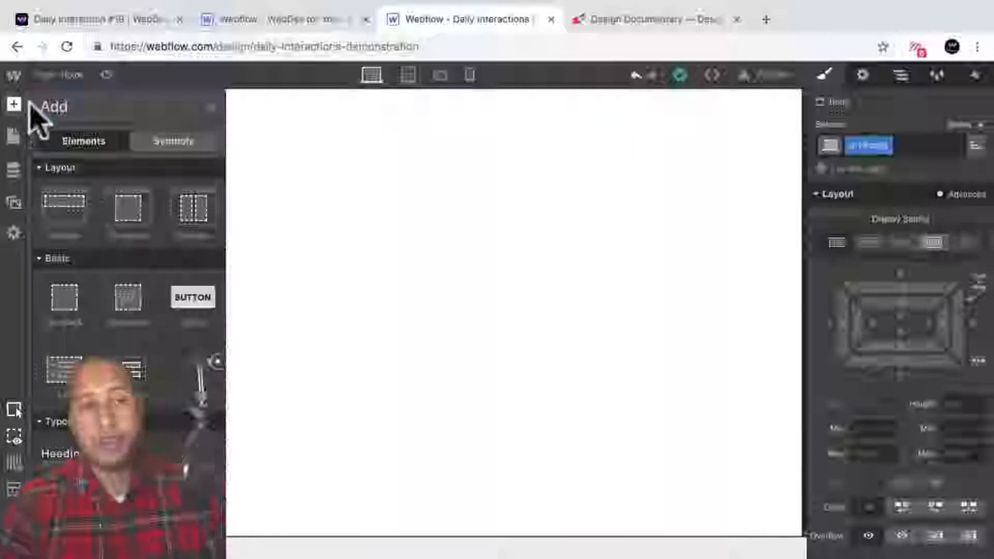
click(66, 210)
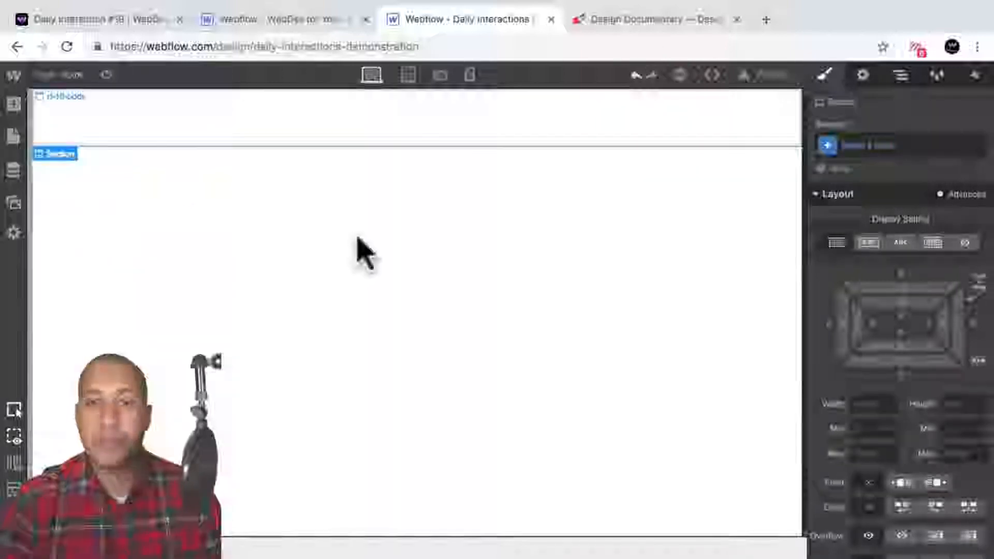
click(872, 145)
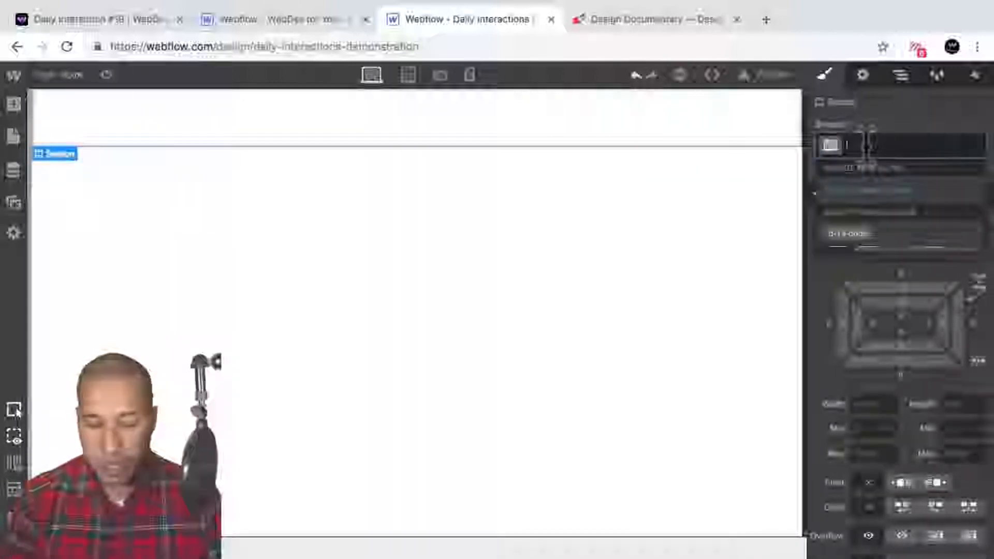
text(d-1-e)
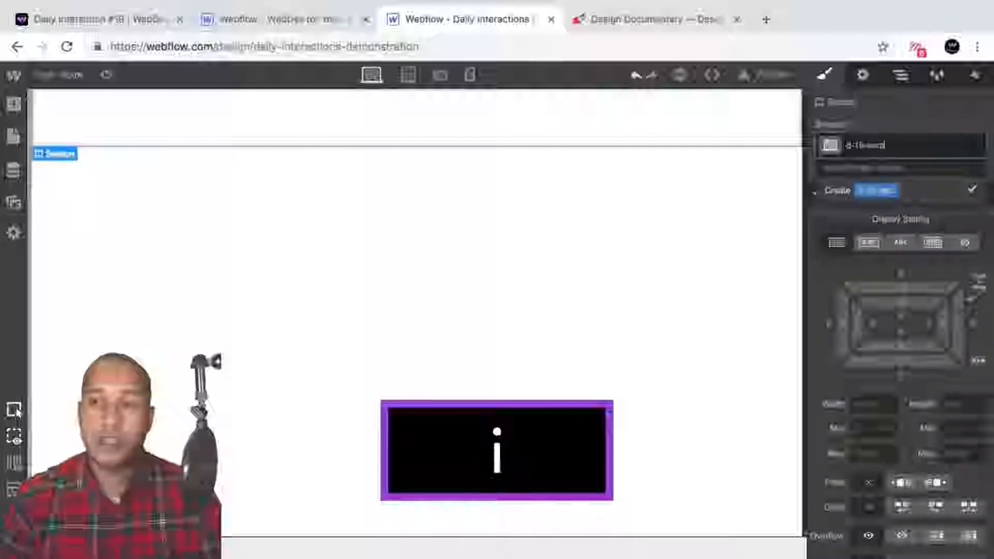
text(-section)
key(Return)
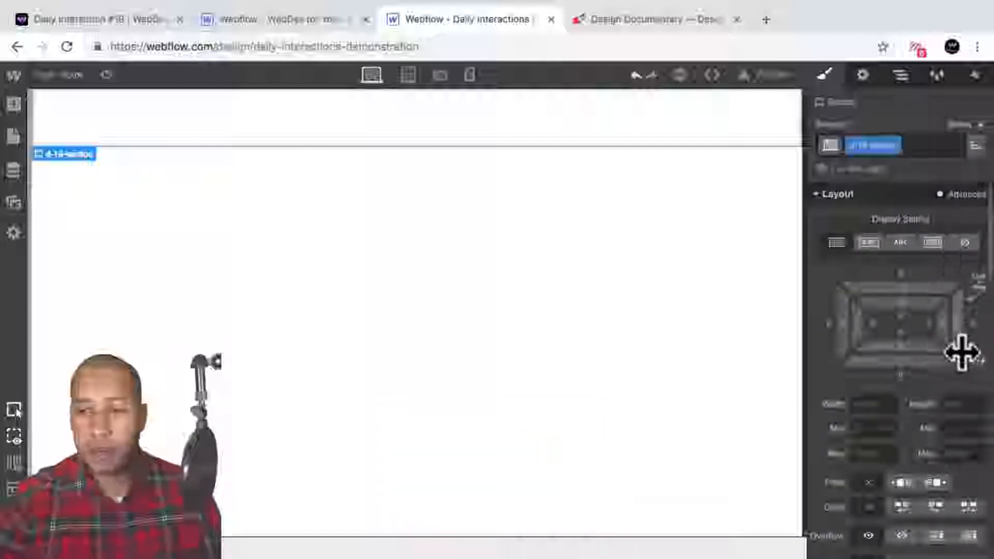
Step: Set the height of d-19-section to 100vh
click(963, 404)
text(100vh)
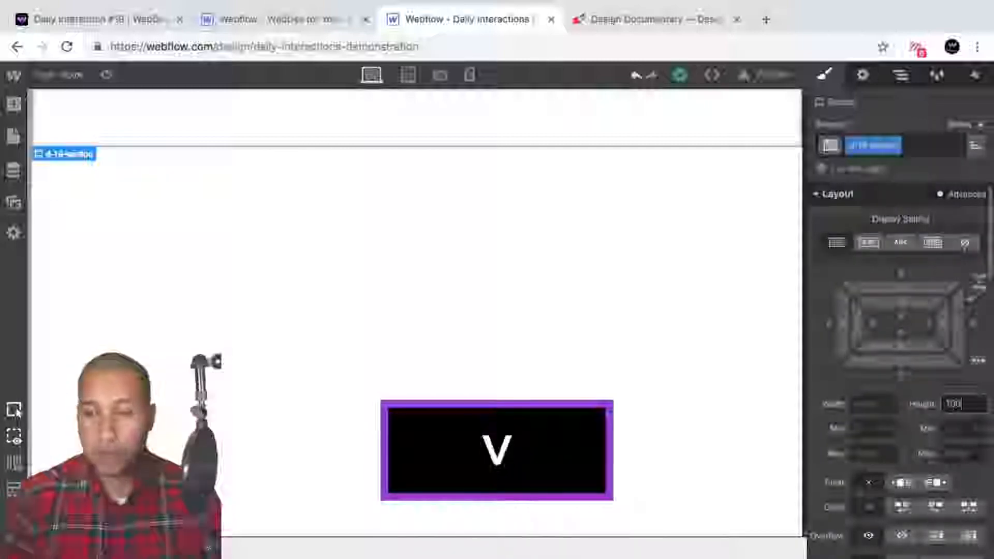
key(Return)
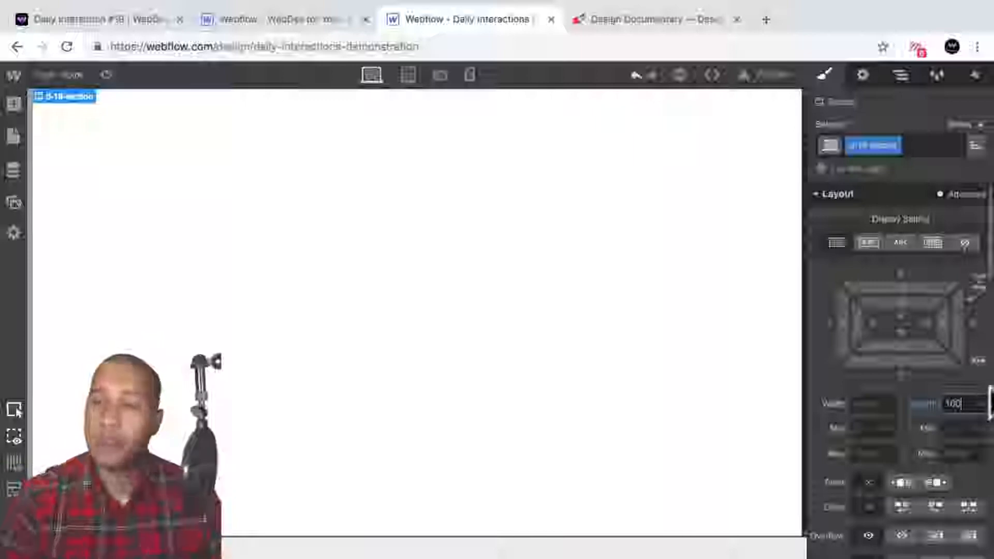
Step: Set the background color of d-19-section to black
scroll(927, 355, down, 15)
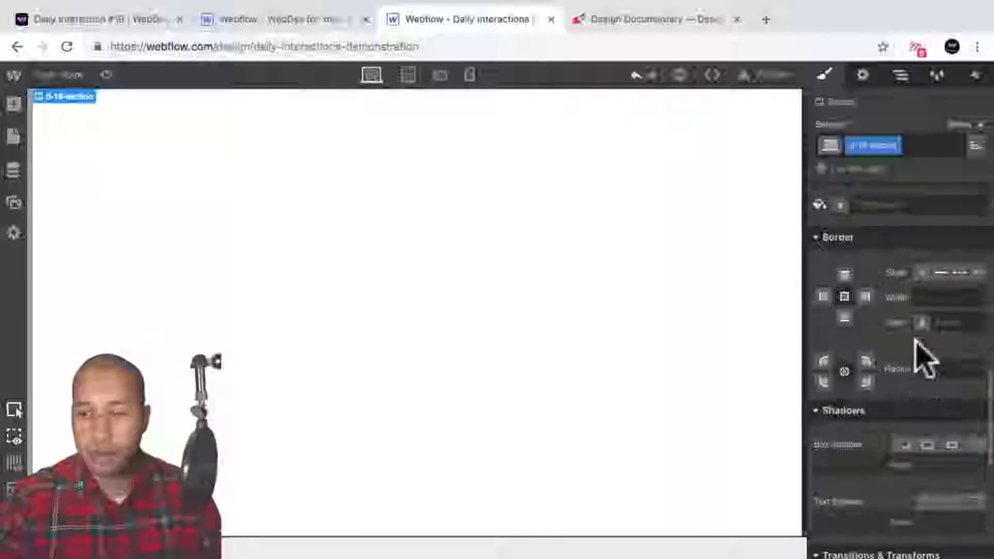
scroll(901, 332, up, 2)
click(842, 261)
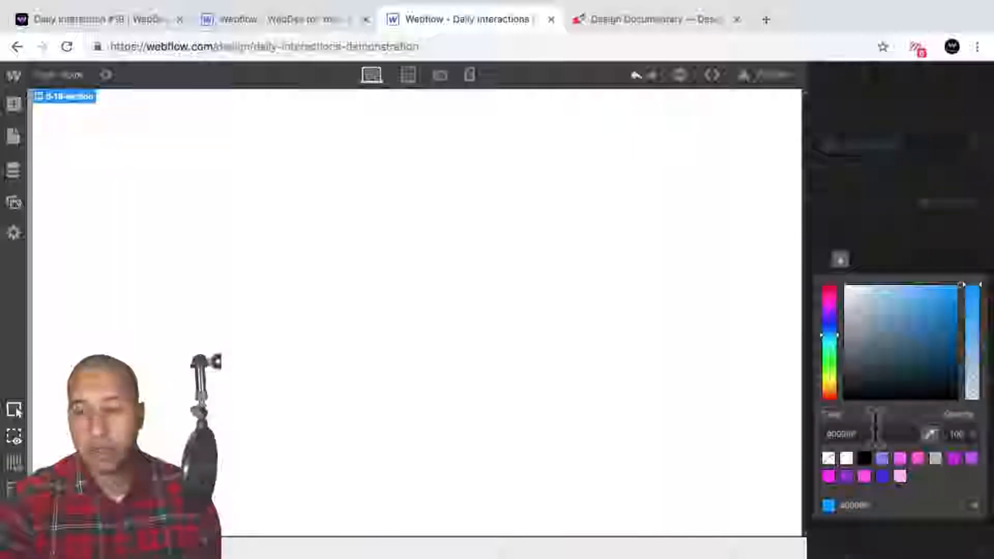
click(865, 458)
click(922, 249)
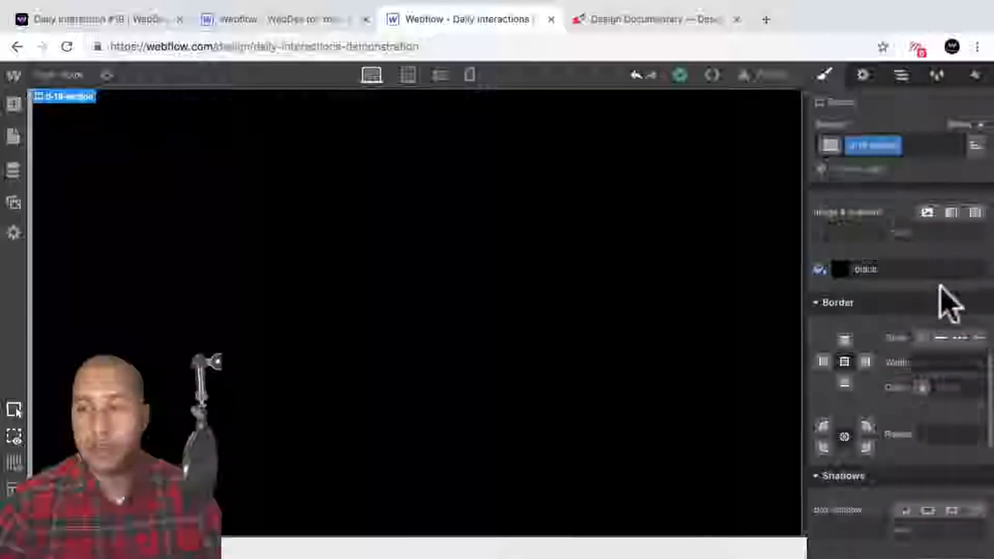
Step: Make d-19-section a horizontal flex container with its children centered vertically, and set its position to relative
scroll(949, 305, up, 12)
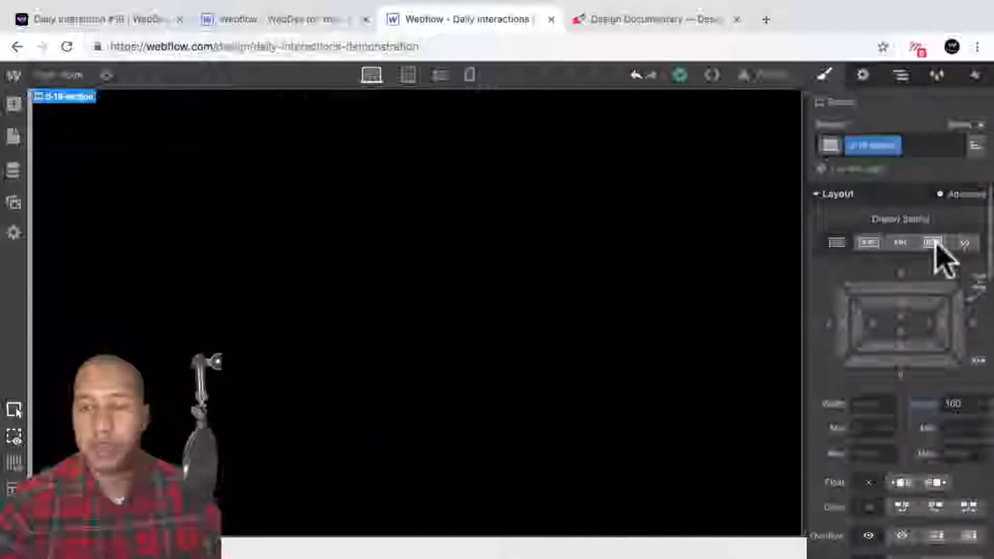
click(934, 243)
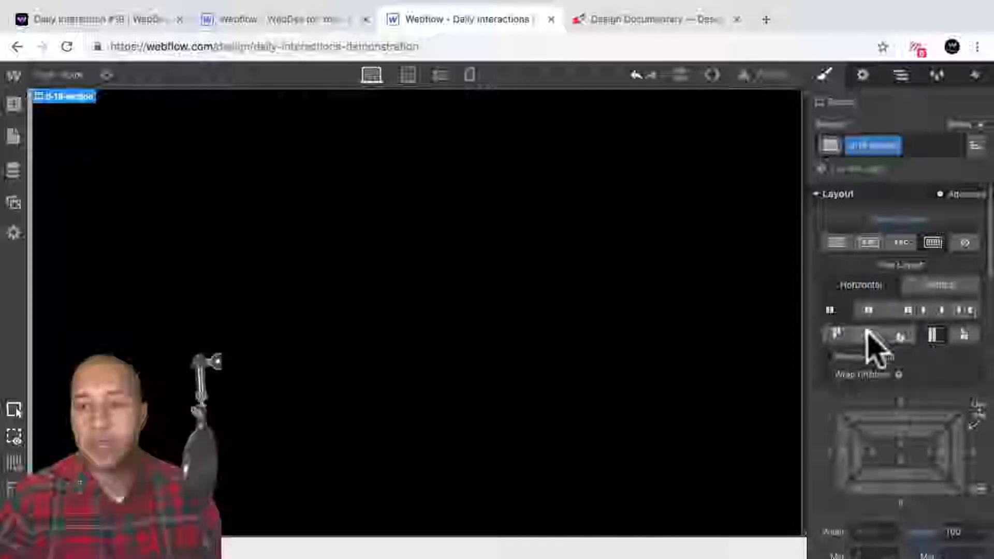
click(870, 335)
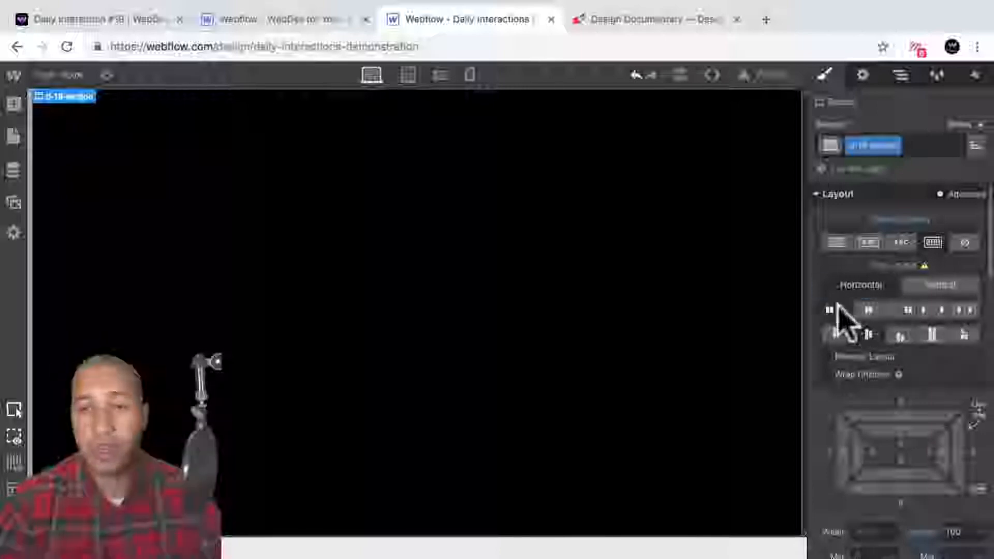
scroll(911, 333, down, 2)
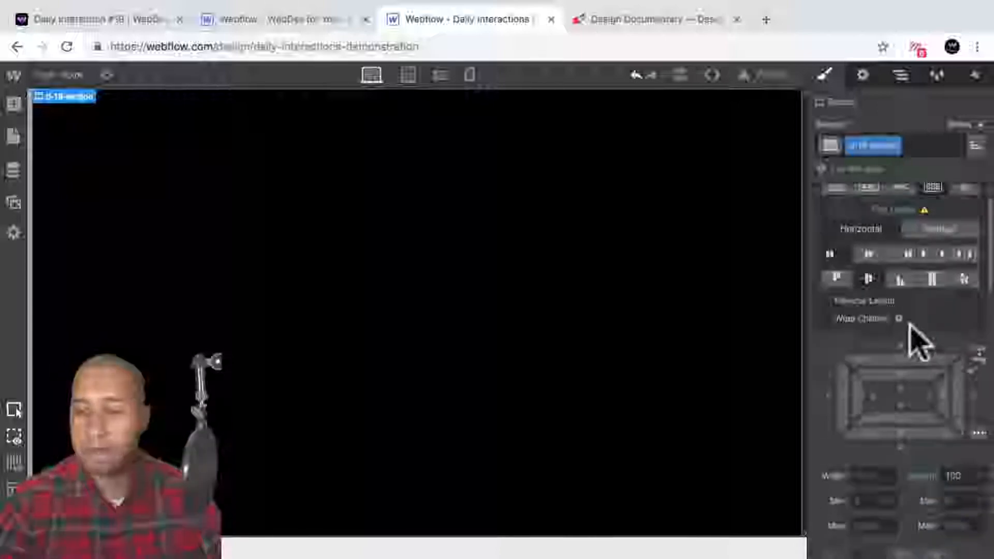
scroll(909, 326, down, 8)
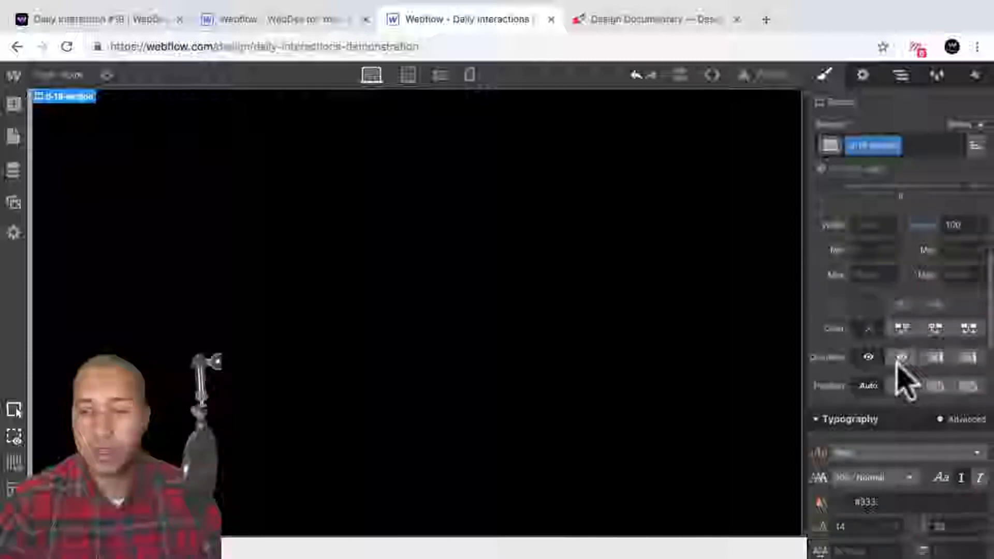
click(902, 388)
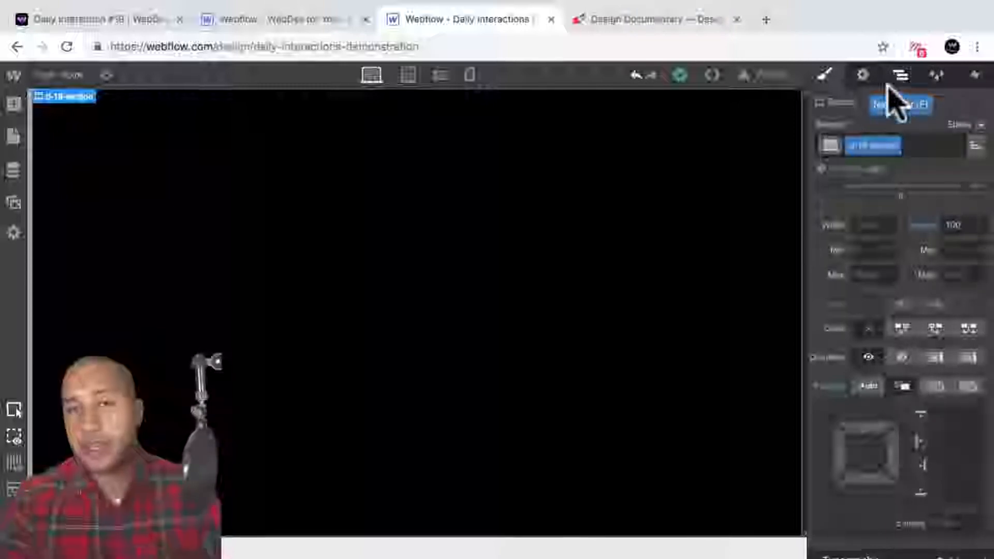
Step: Review the closed state of the Daily Interaction 19 demo page, and return to the Webflow Designer to show the page's element tree
click(110, 23)
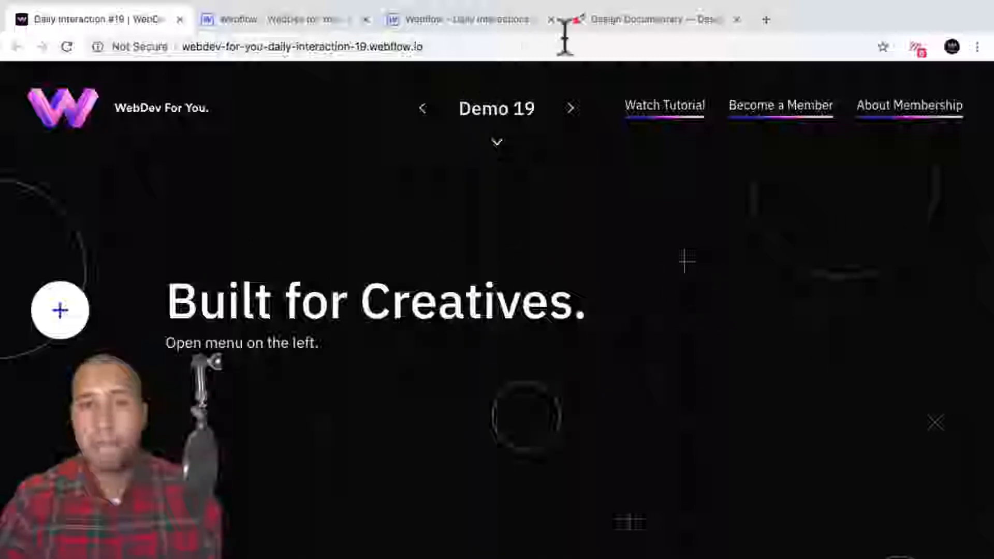
click(505, 21)
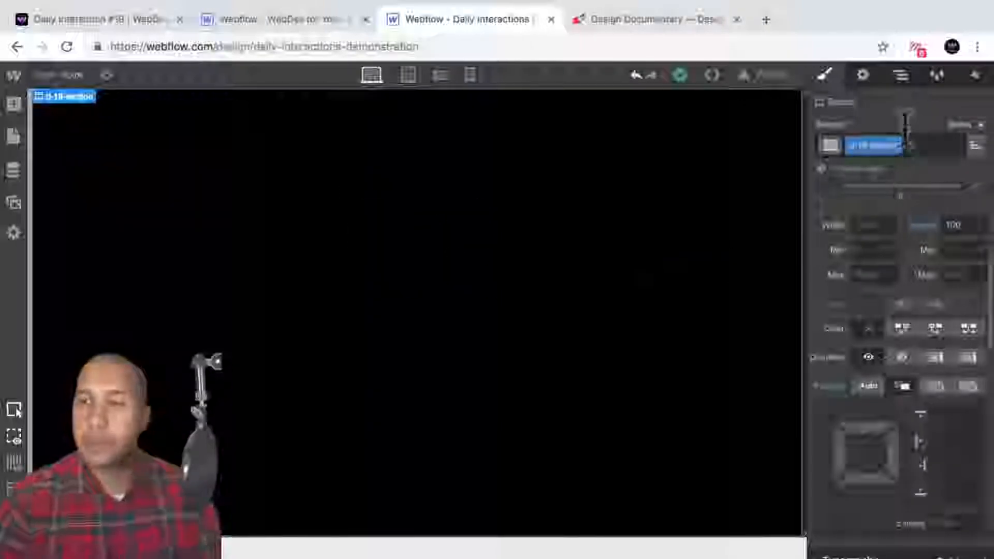
click(902, 78)
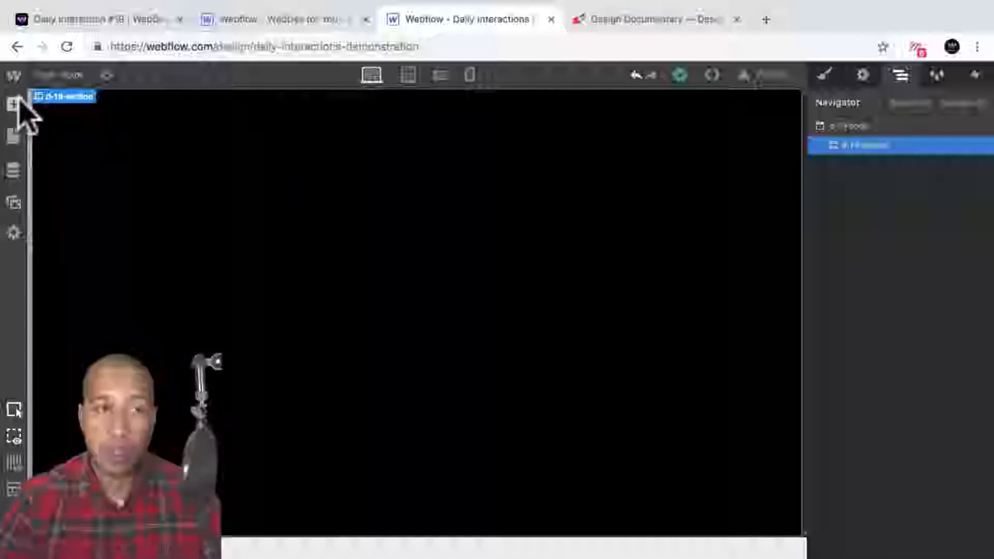
Step: Add a div block inside d-19-section and give it the class d-19-lines-wrapper
click(16, 103)
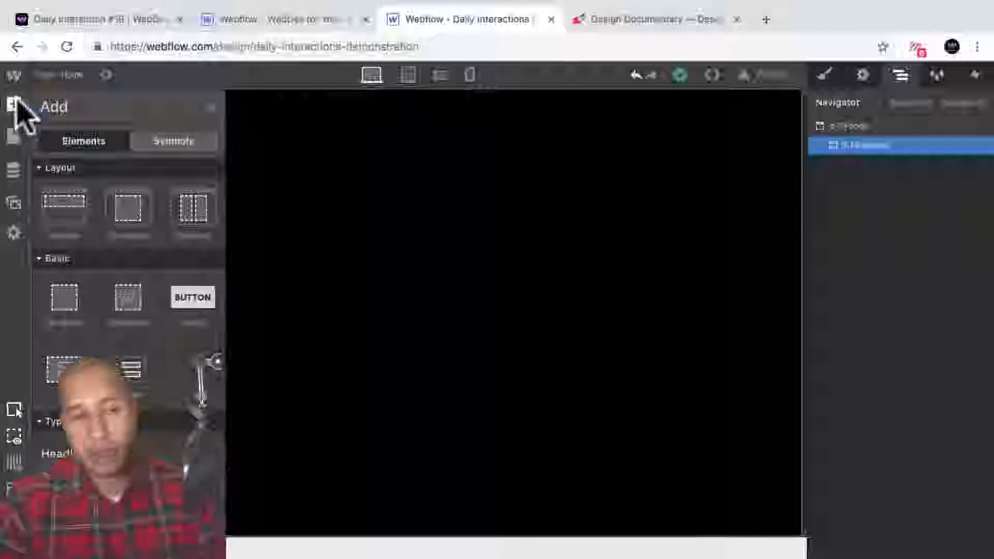
click(62, 300)
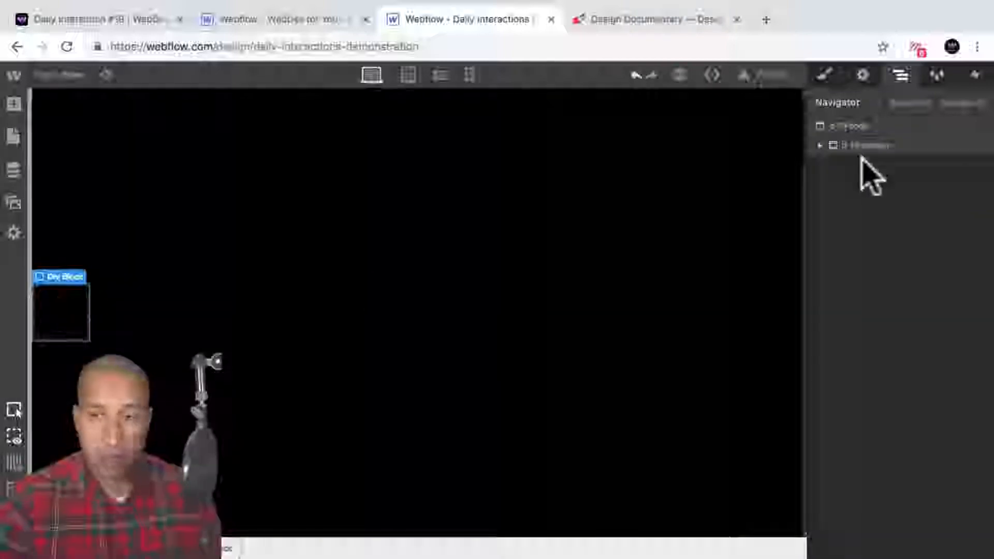
click(825, 75)
click(857, 147)
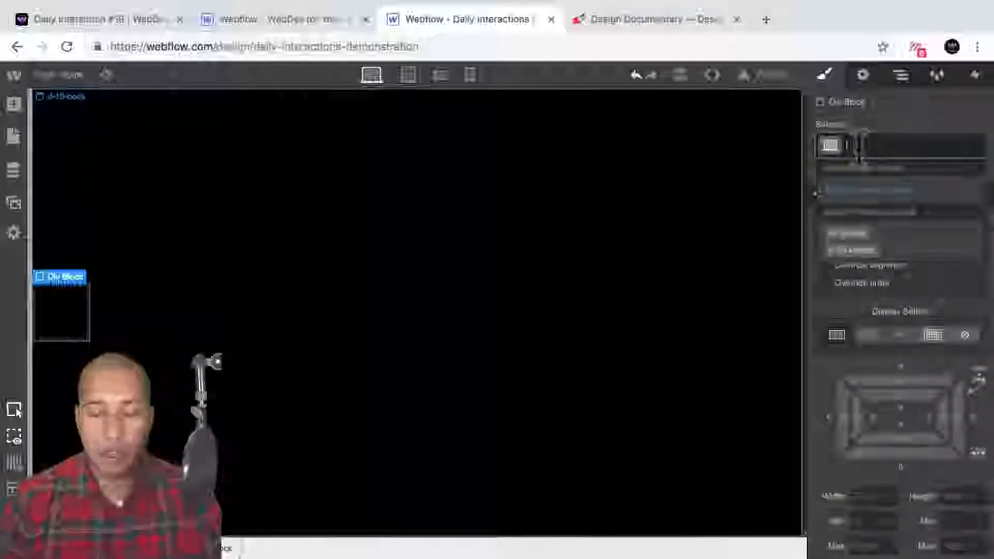
text(d-)
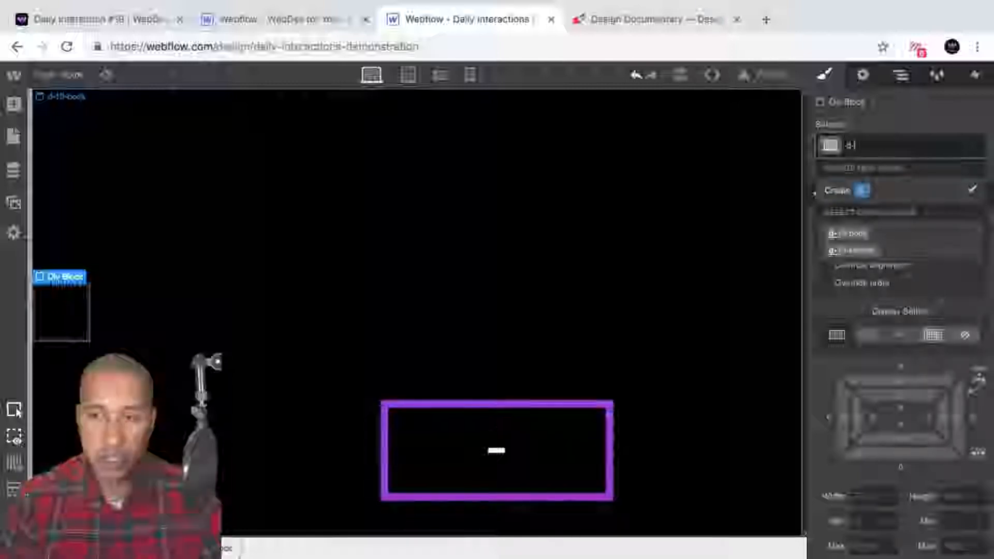
text(19-header-wr)
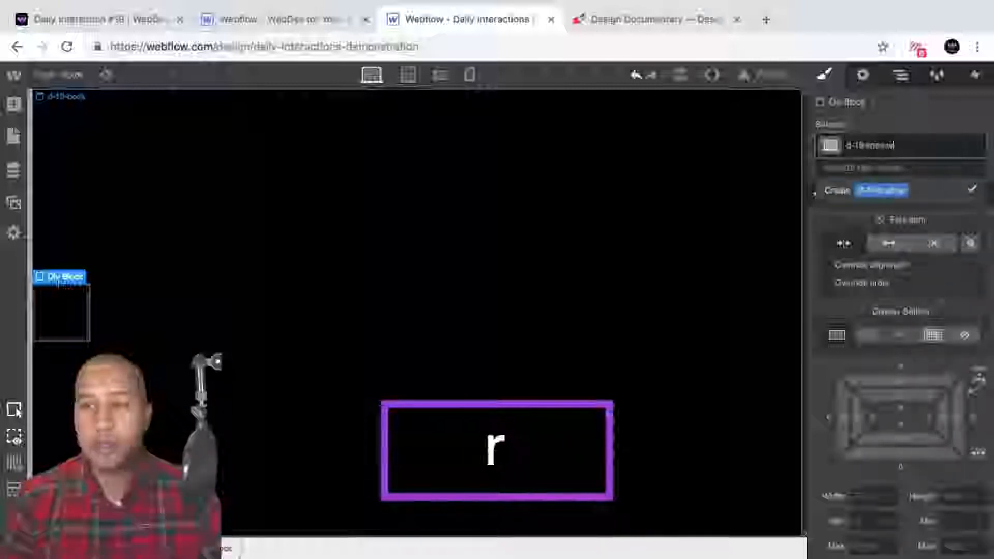
text(apper)
key(Return)
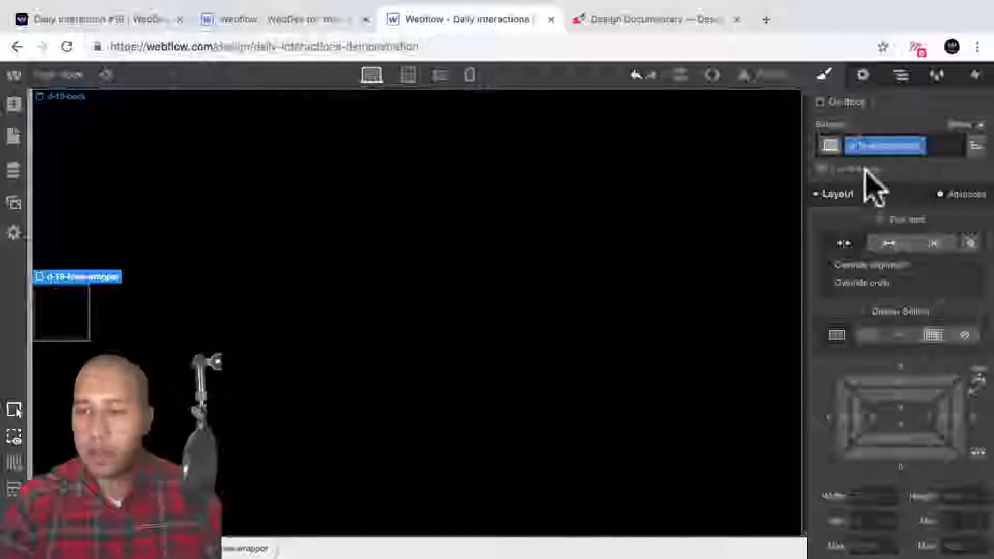
Step: Set d-19-lines-wrapper to absolute position, covering its whole parent with 0 offset on all four sides
scroll(899, 197, down, 1)
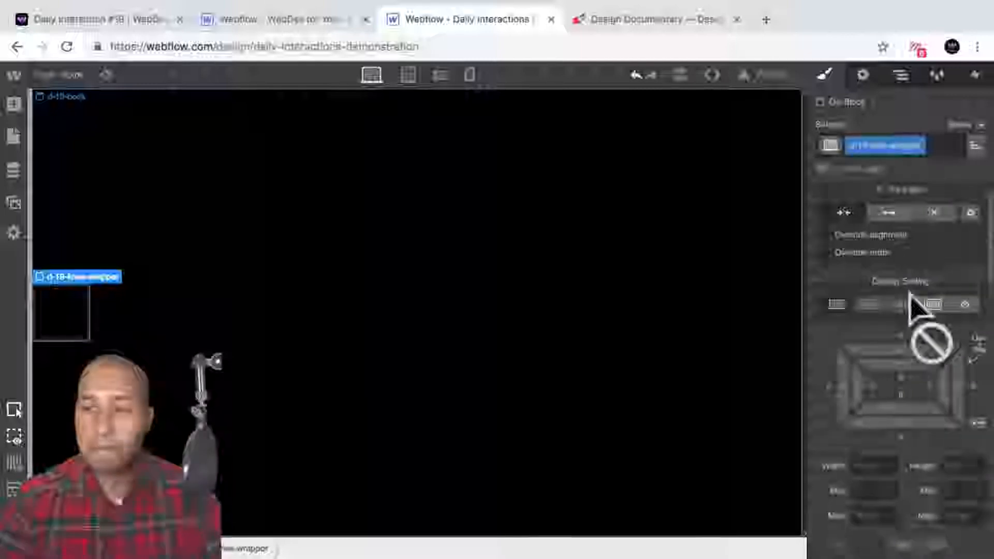
scroll(910, 311, down, 5)
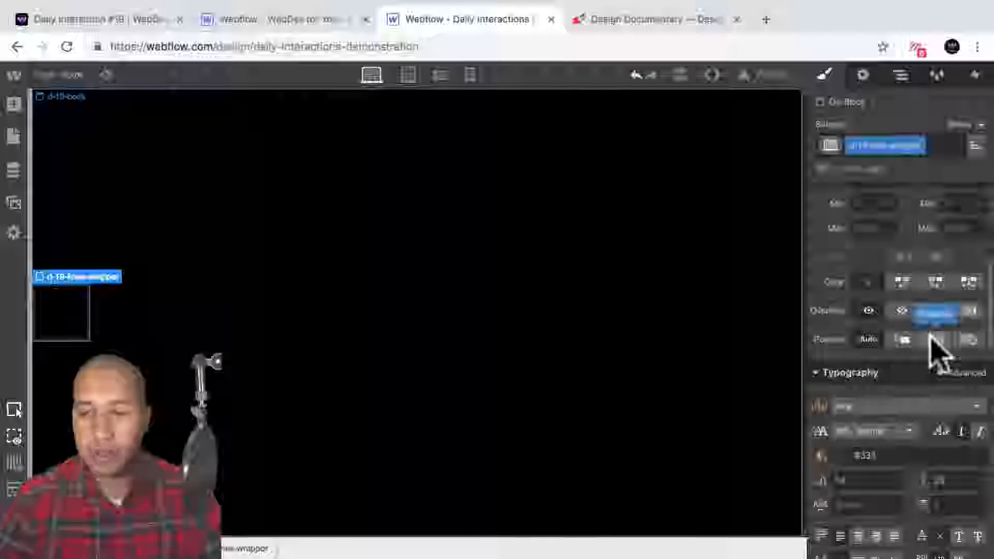
click(932, 337)
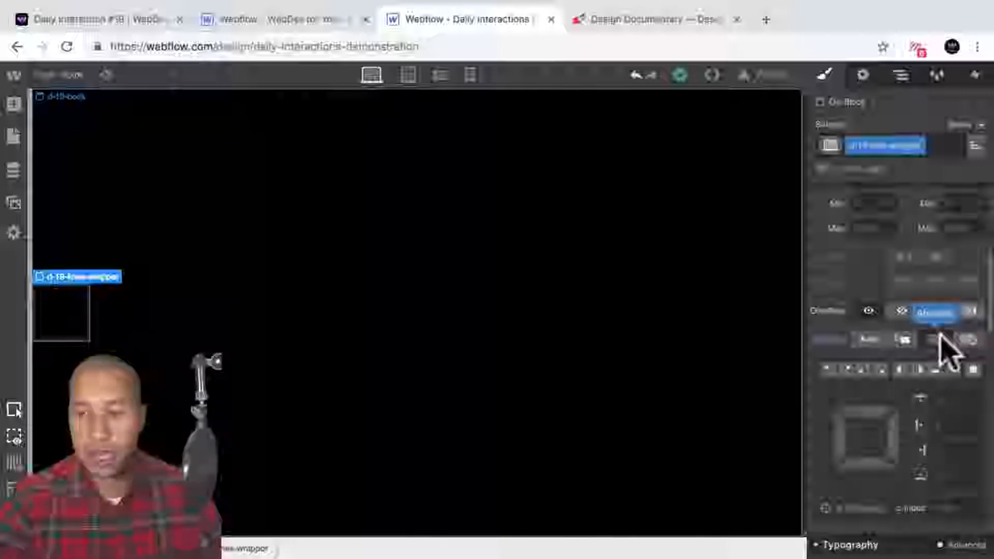
click(972, 368)
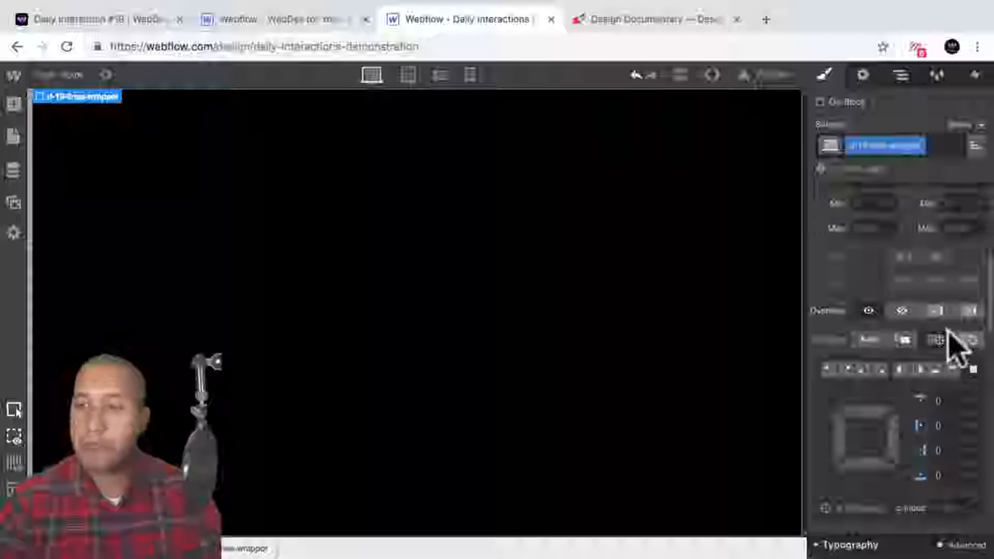
Step: Make d-19-lines-wrapper a horizontal flex container with its children stretched
scroll(954, 344, up, 6)
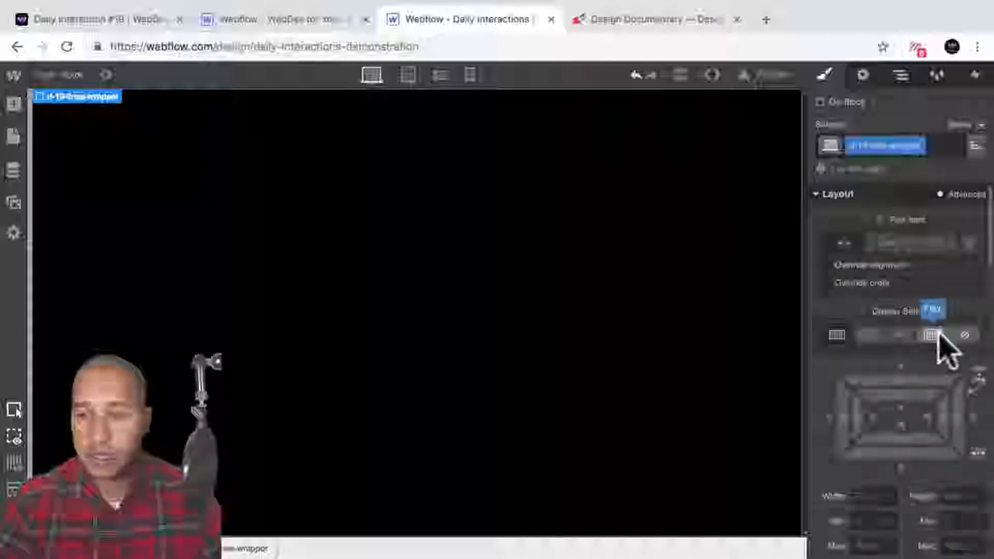
click(932, 335)
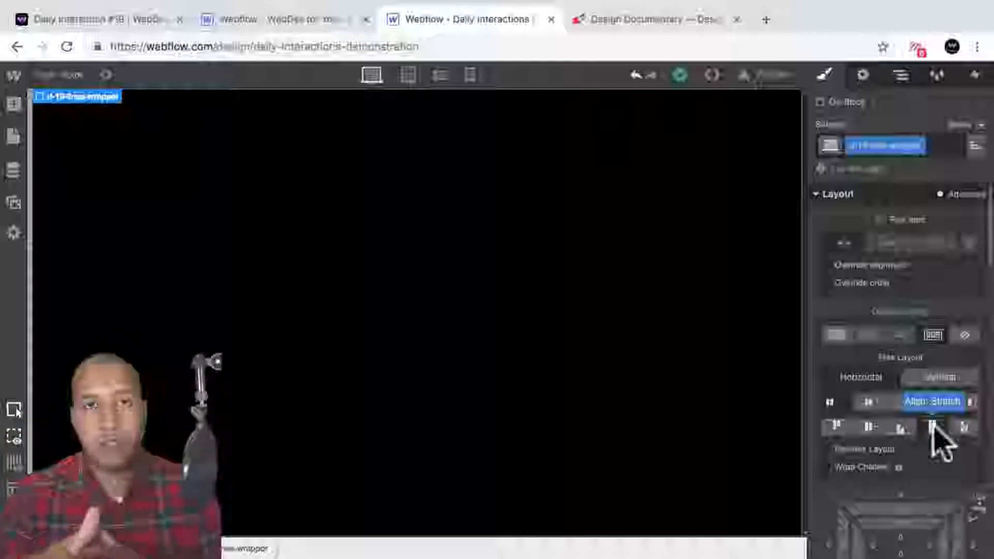
scroll(915, 404, down, 1)
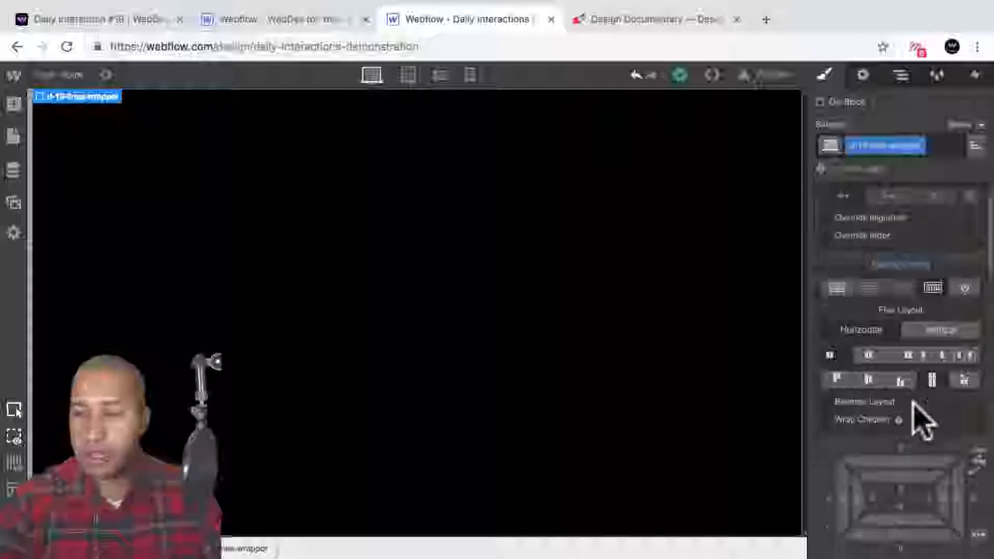
scroll(914, 404, up, 1)
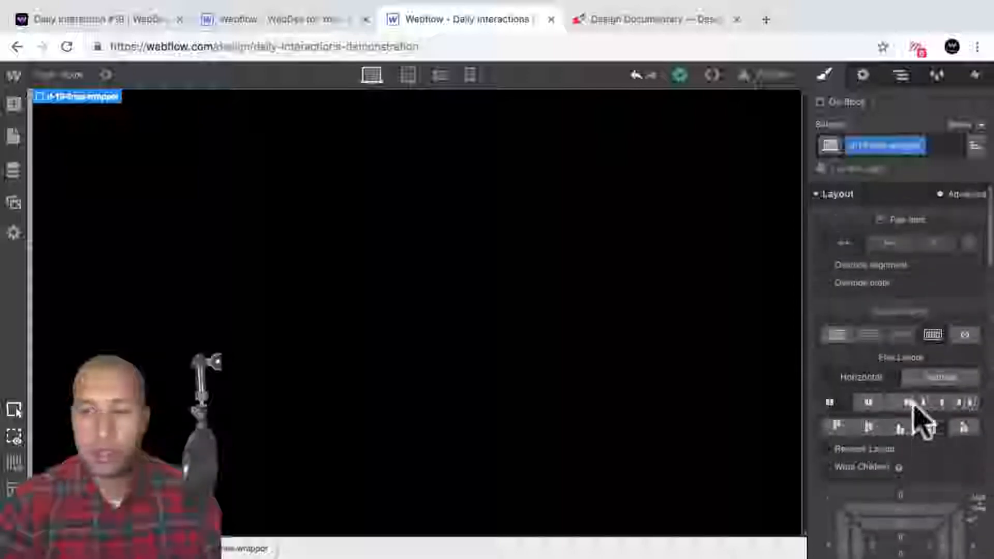
Step: Add a div block inside d-19-lines-wrapper and give it the class d-19-lines
click(901, 76)
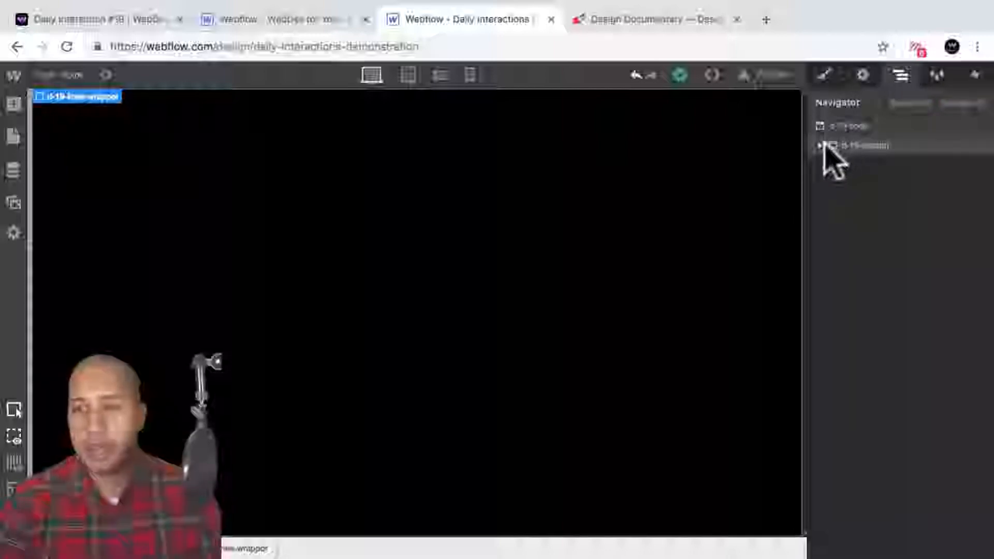
click(821, 146)
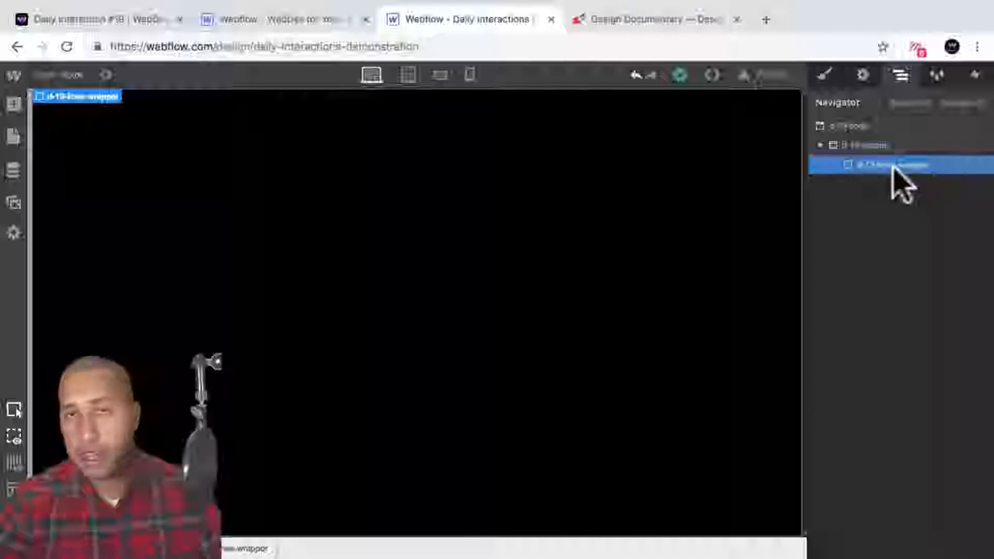
click(14, 105)
click(62, 298)
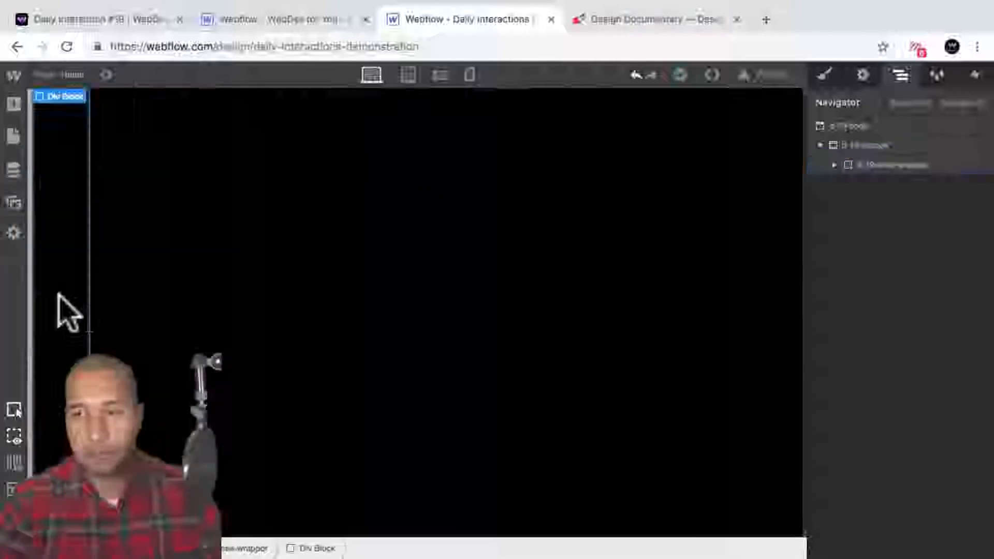
click(835, 165)
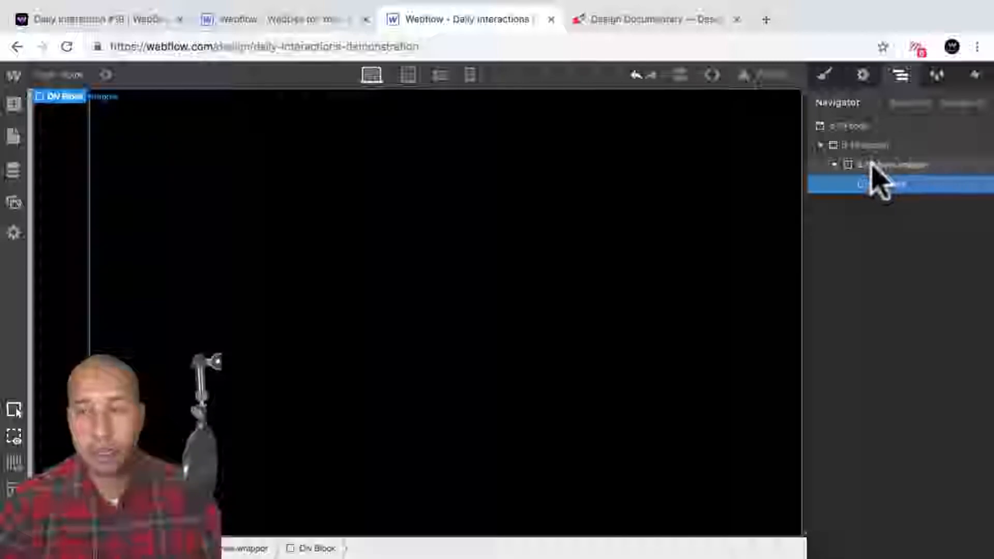
click(826, 76)
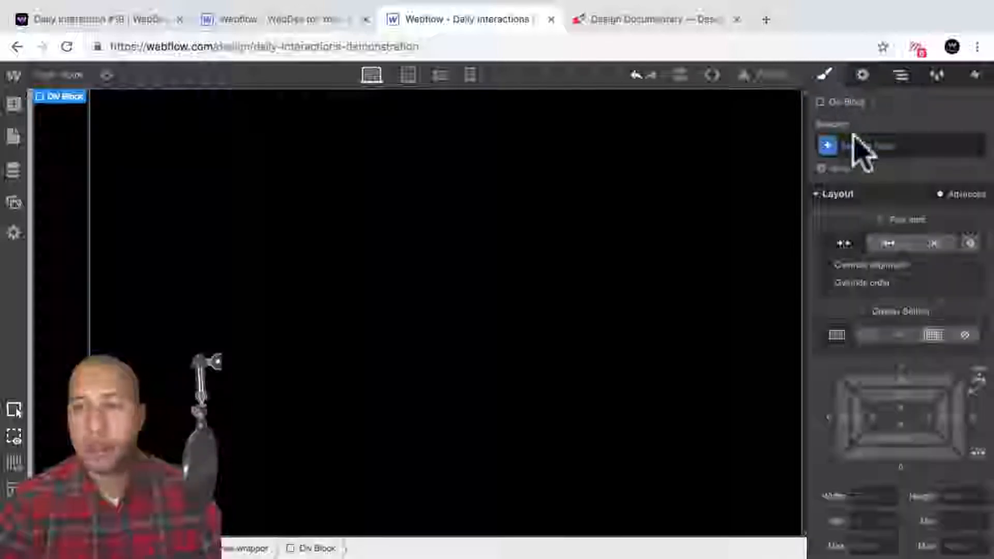
click(854, 136)
text(d)
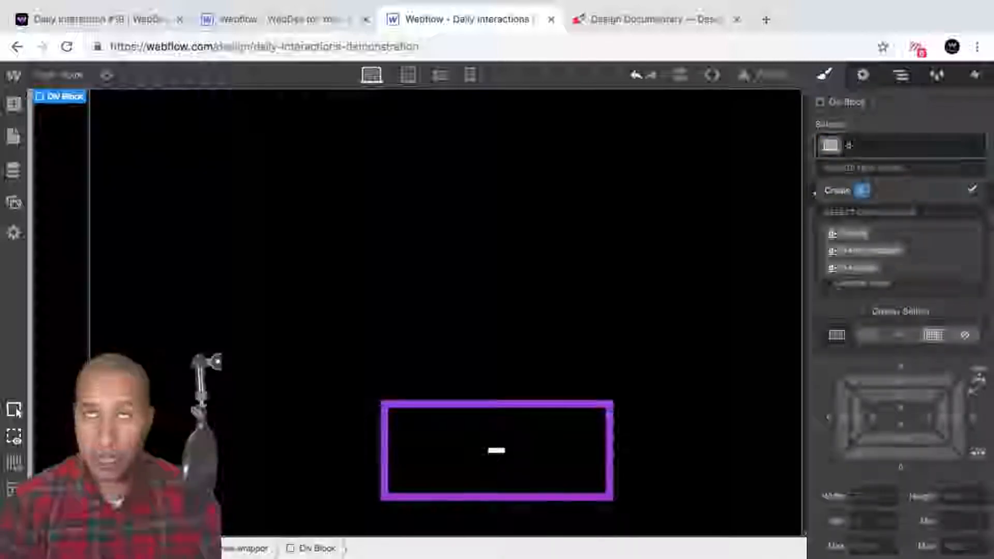
text(-19)
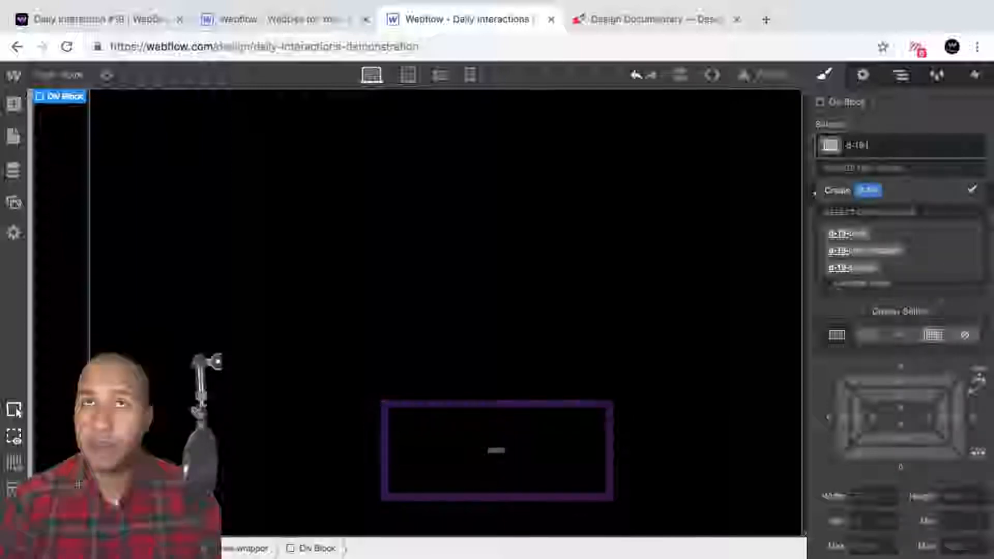
text(-lines)
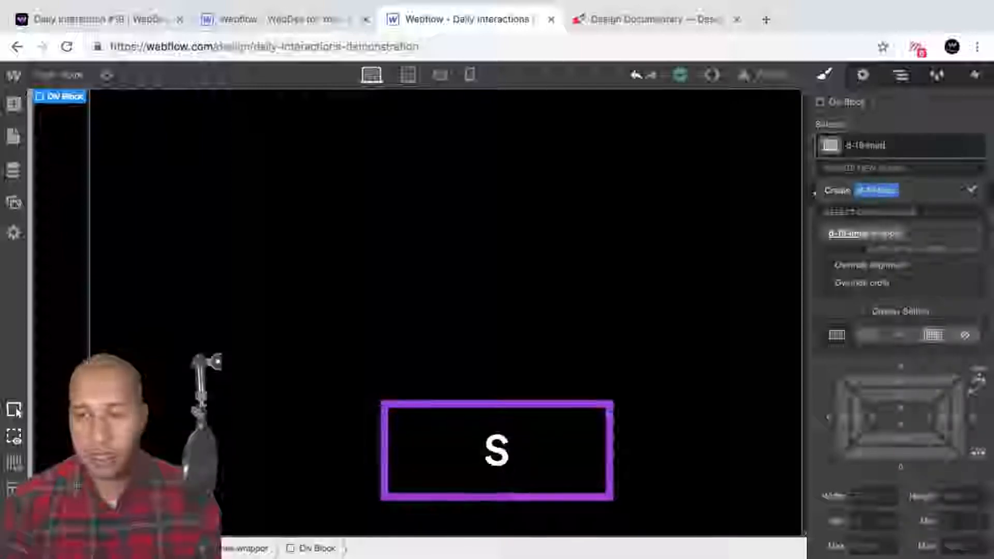
key(Return)
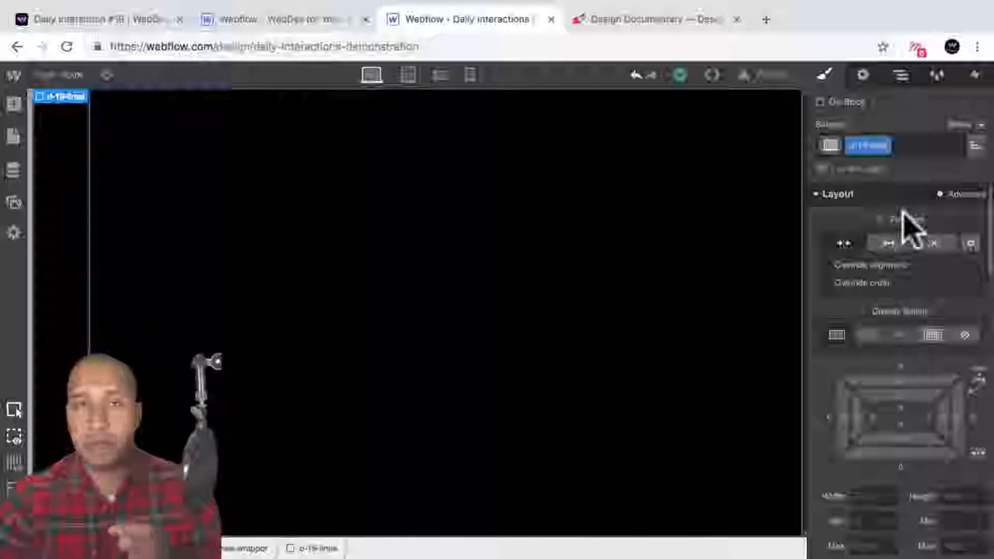
Step: Set the d-19-lines flex child to grow and fill the available width, and copy the element
click(889, 244)
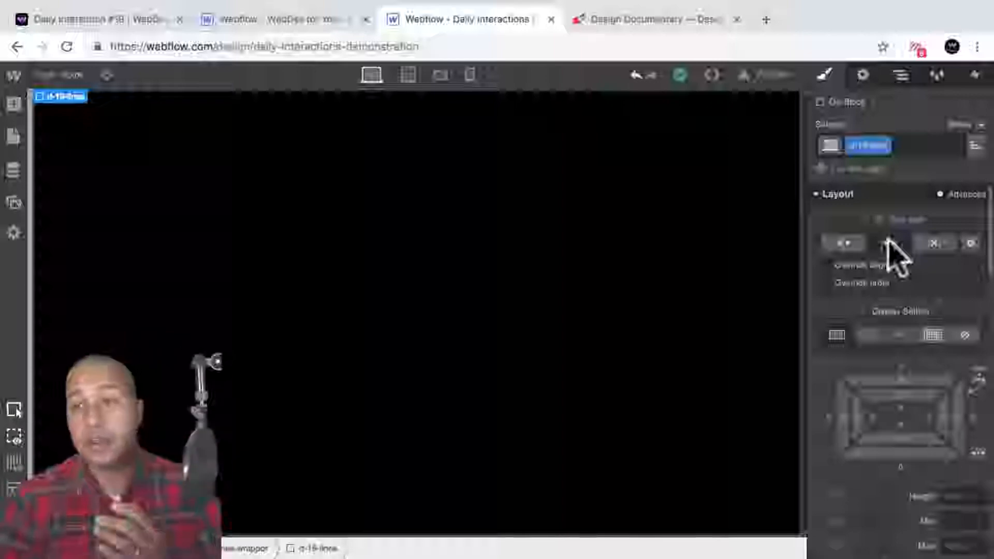
click(901, 77)
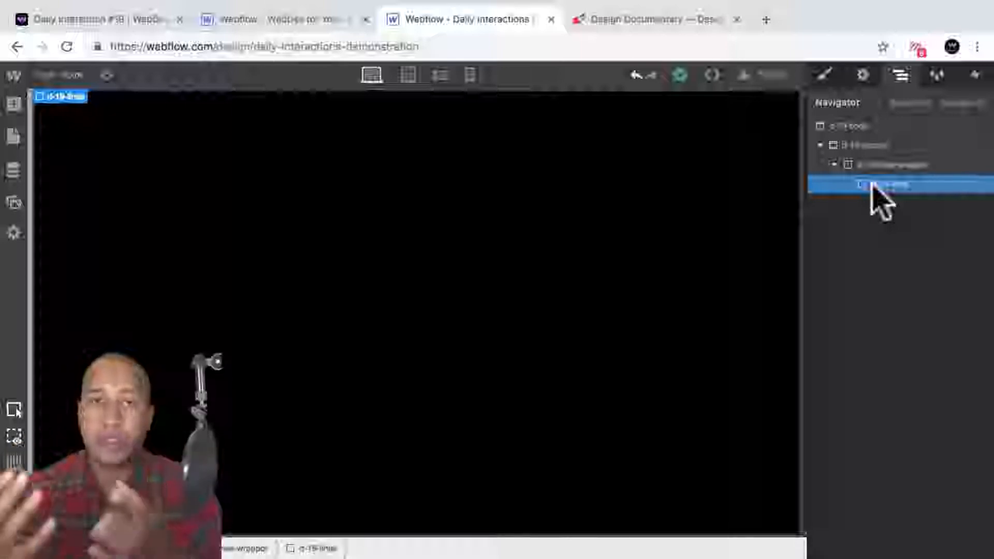
key(super+c)
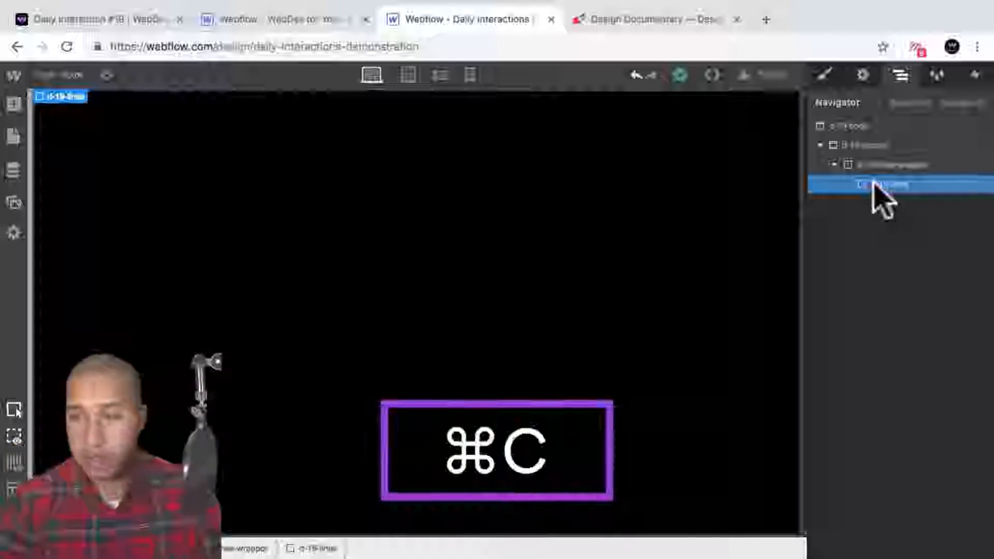
key(super+v)
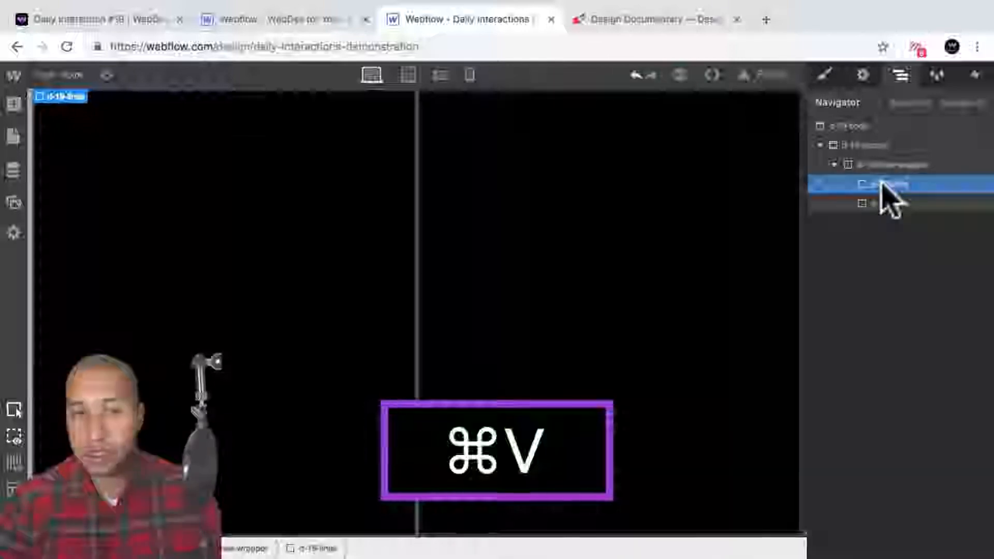
key(super+z)
click(890, 165)
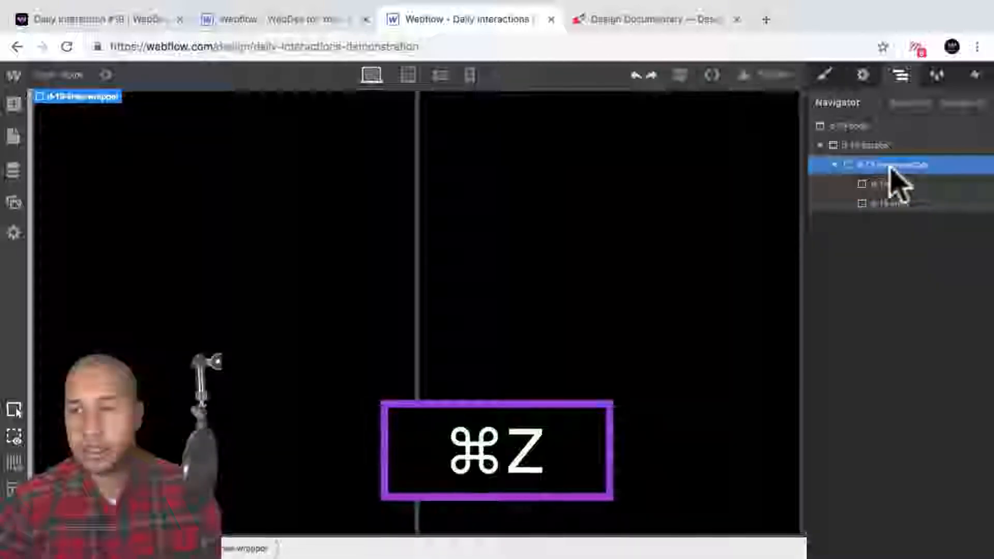
key(super+z)
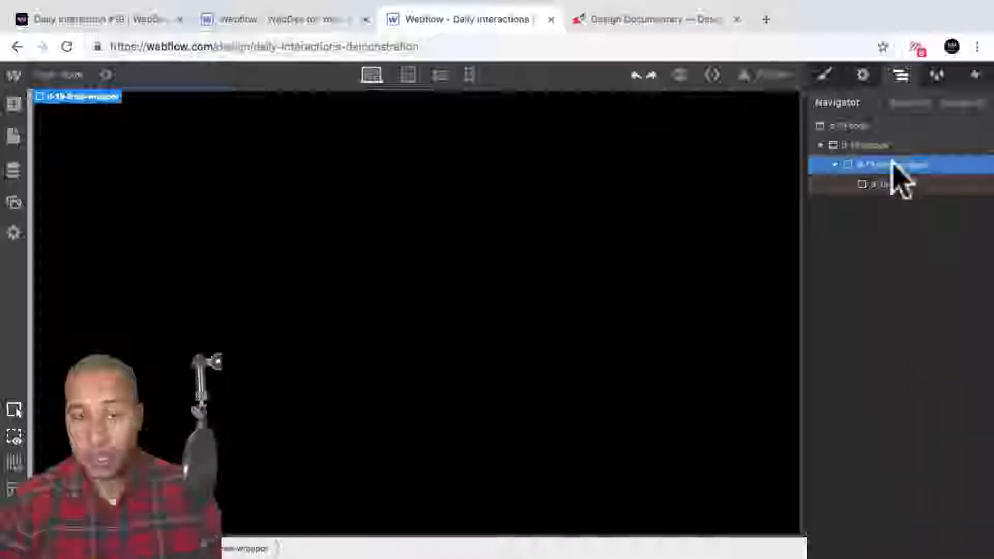
Step: Paste five copies of d-19-lines into d-19-lines-wrapper to form six equal columns
key(super)
key(super+v)
key(super+v)
key(super+v)
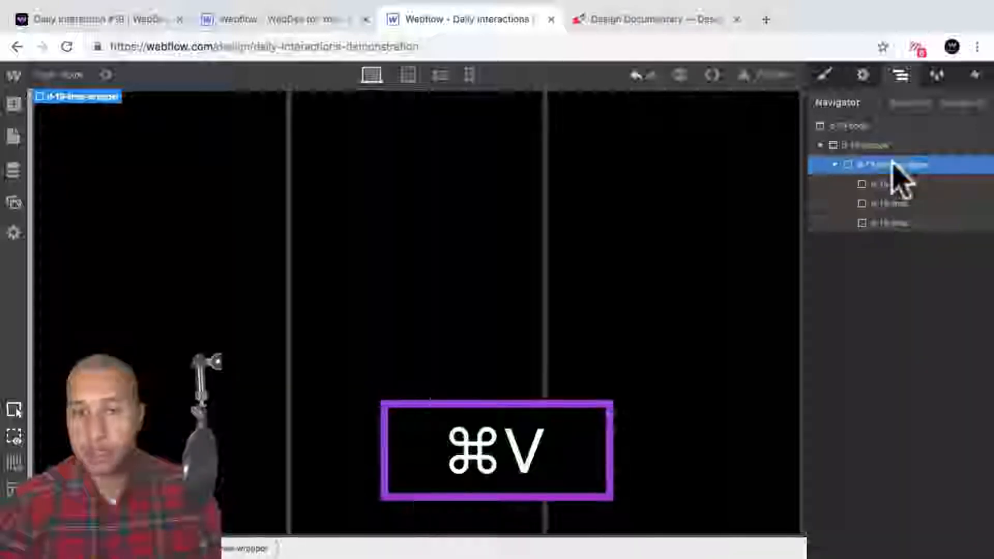
key(super+v)
key(super+v)
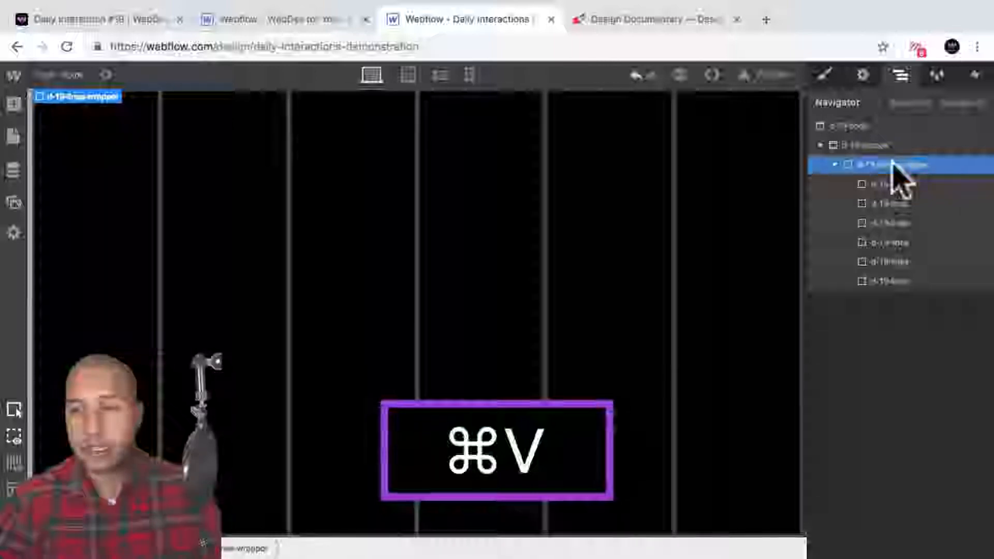
Step: Examine the d-19-lines columns one by one across the canvas, checking how they divide the section
click(155, 187)
click(233, 200)
click(372, 220)
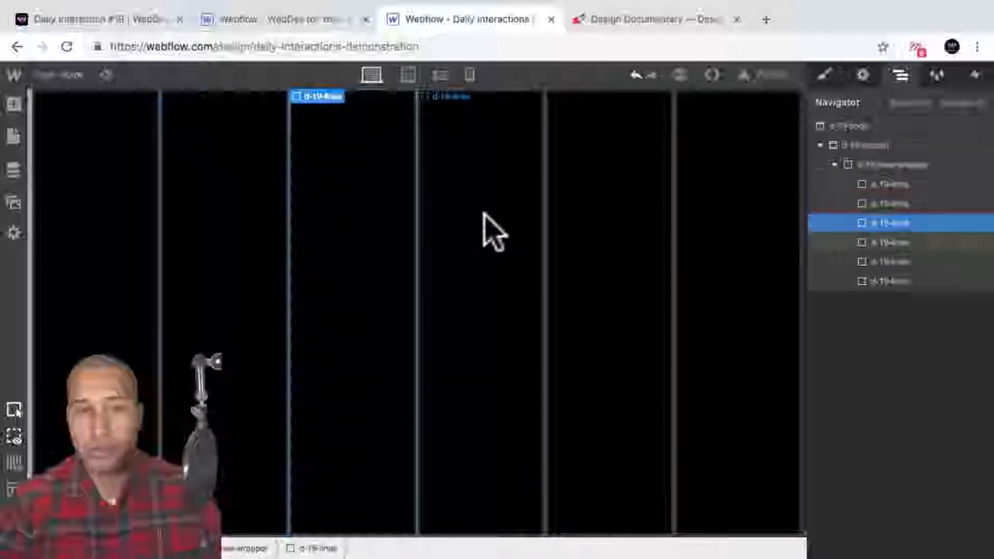
click(611, 233)
click(744, 236)
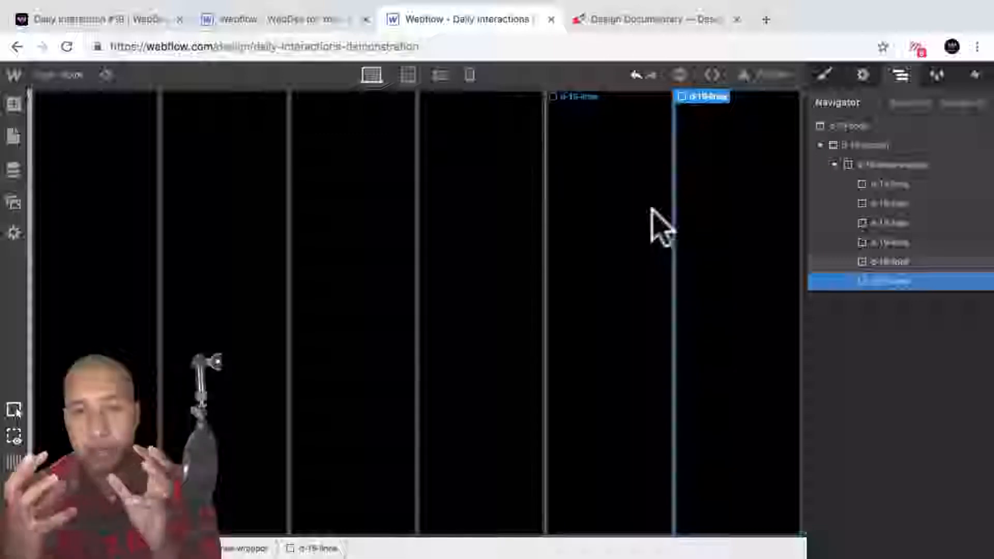
click(554, 226)
click(482, 215)
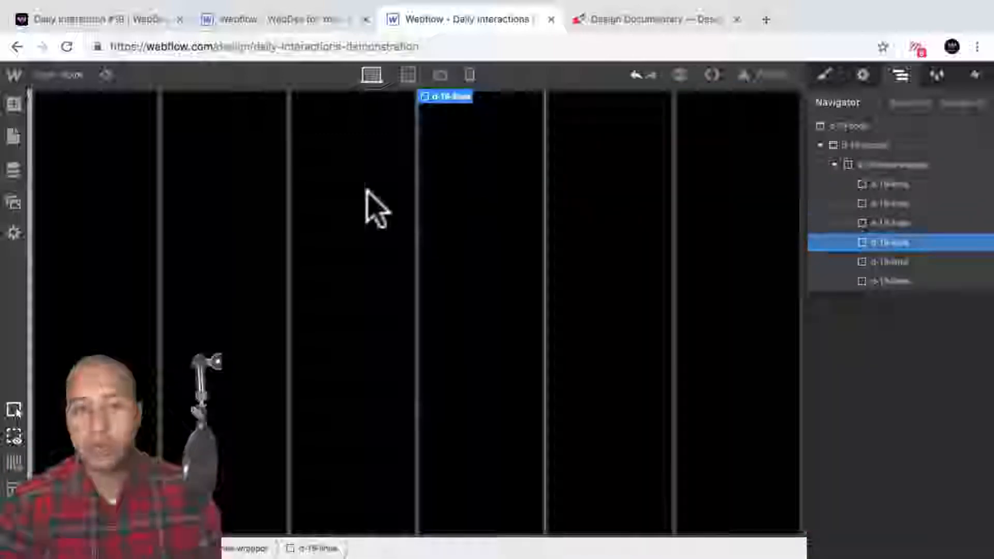
click(337, 186)
click(217, 170)
click(153, 166)
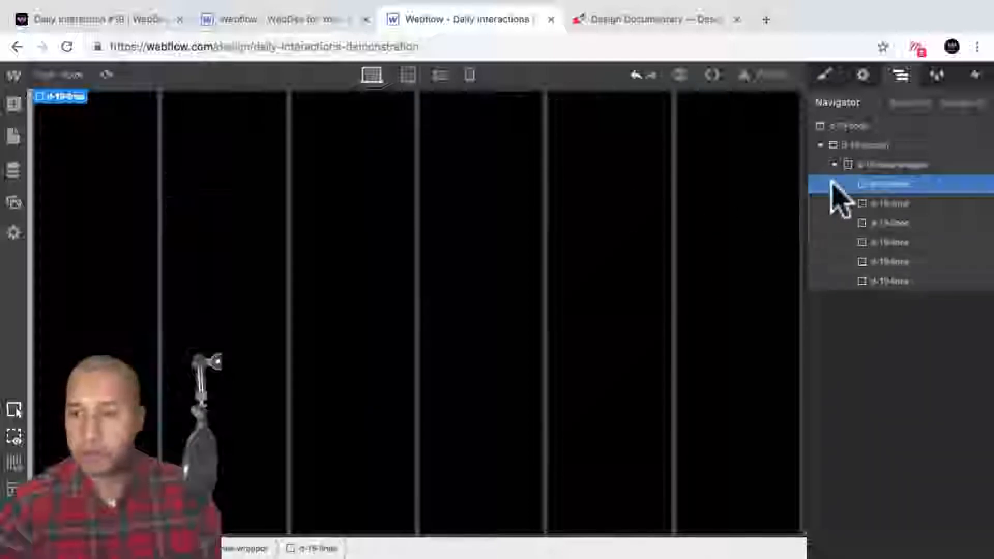
Step: Give the d-19-lines class a solid 1 px border on its right side only
click(825, 77)
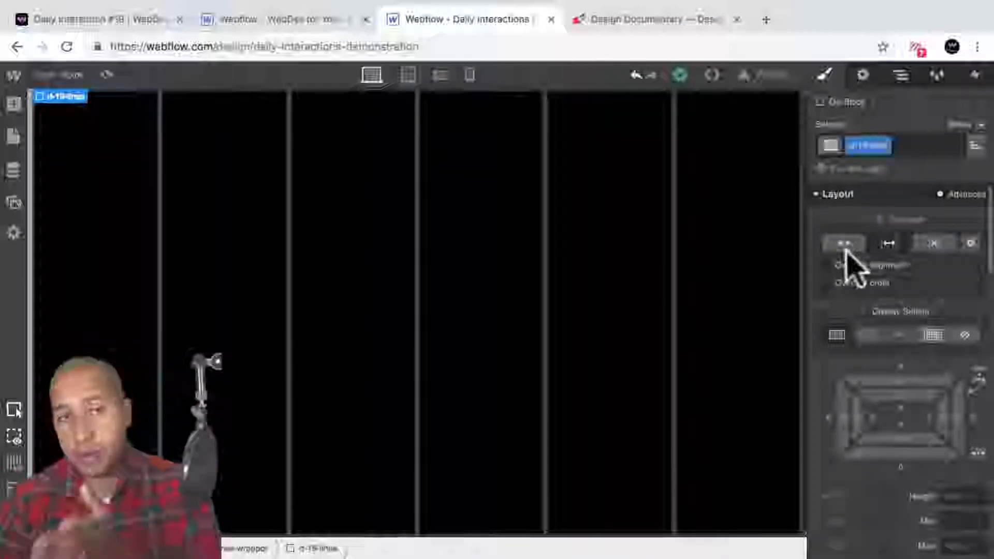
scroll(876, 308, down, 2)
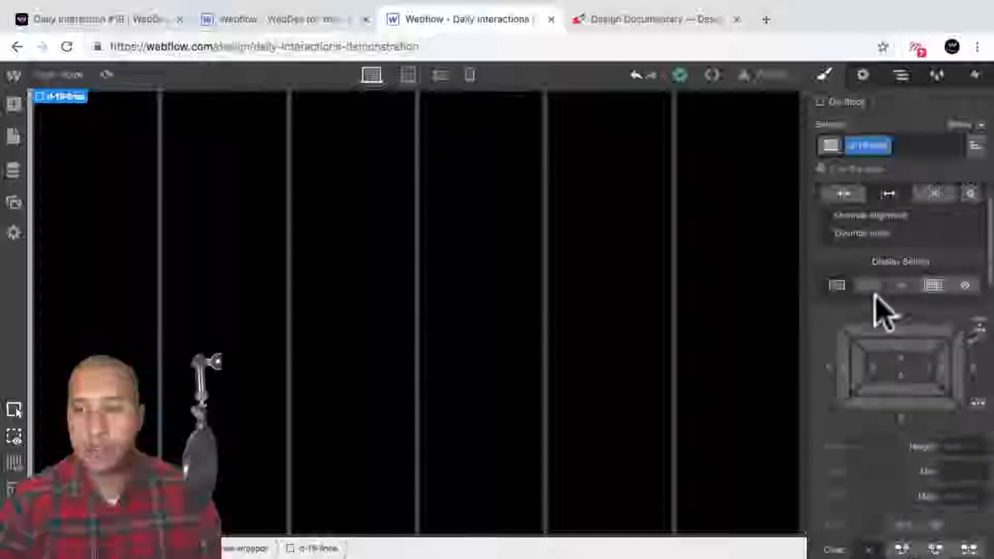
scroll(876, 294, down, 10)
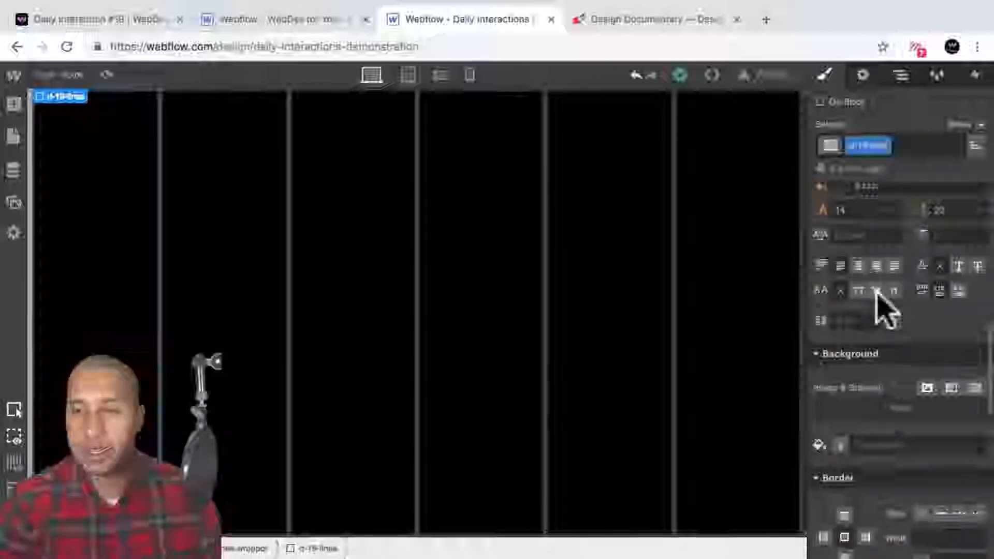
scroll(884, 306, down, 7)
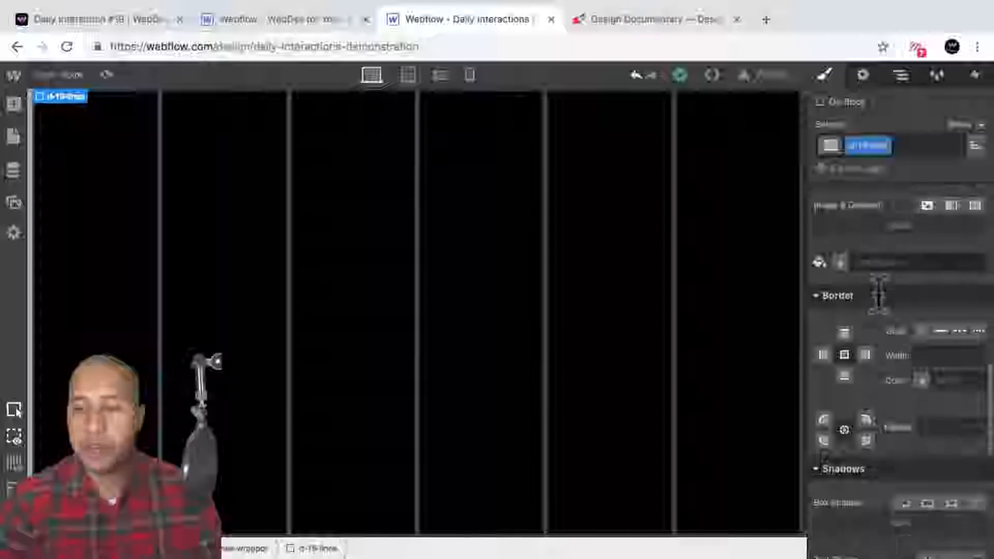
click(866, 355)
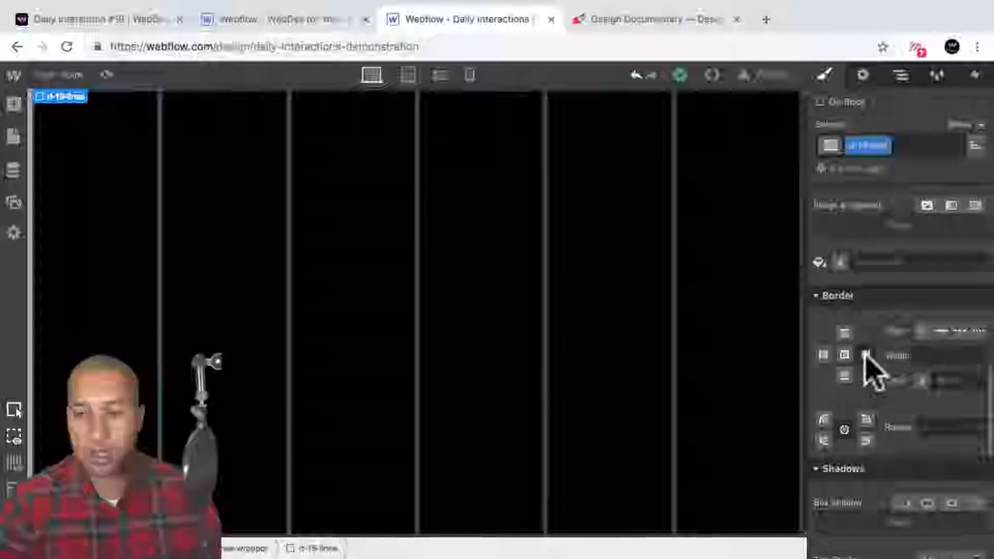
click(942, 330)
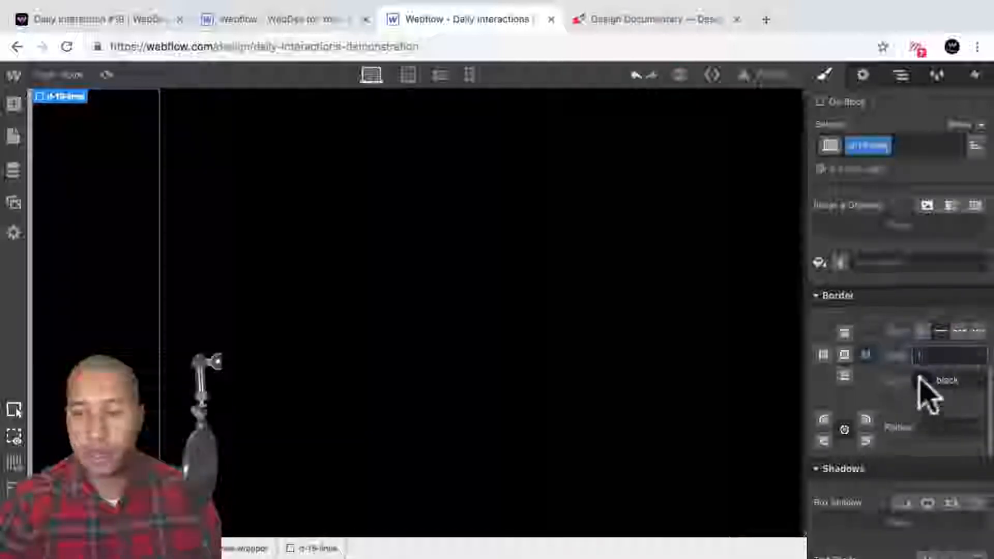
Step: Set the d-19-lines border colour to white at 20% opacity and preview the page
click(925, 383)
click(847, 307)
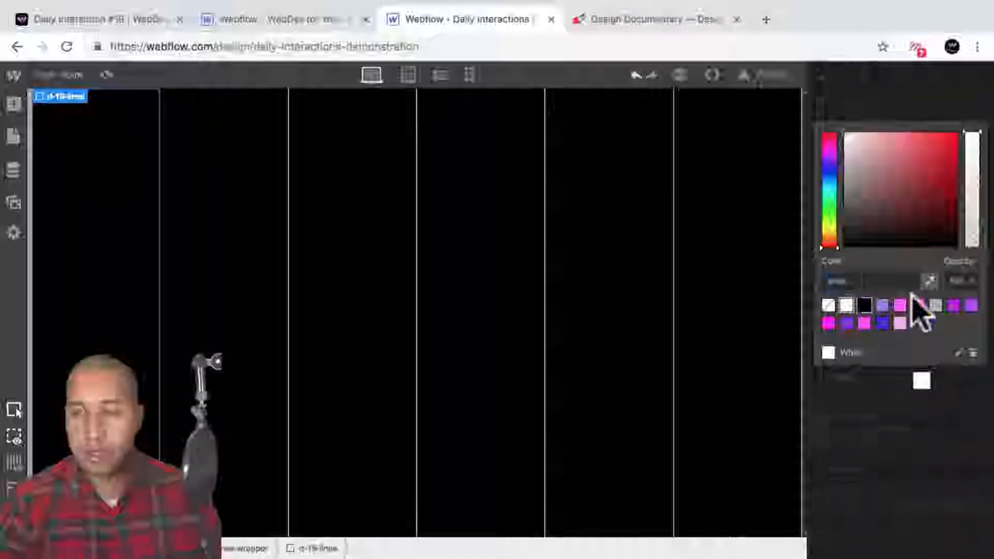
text(20)
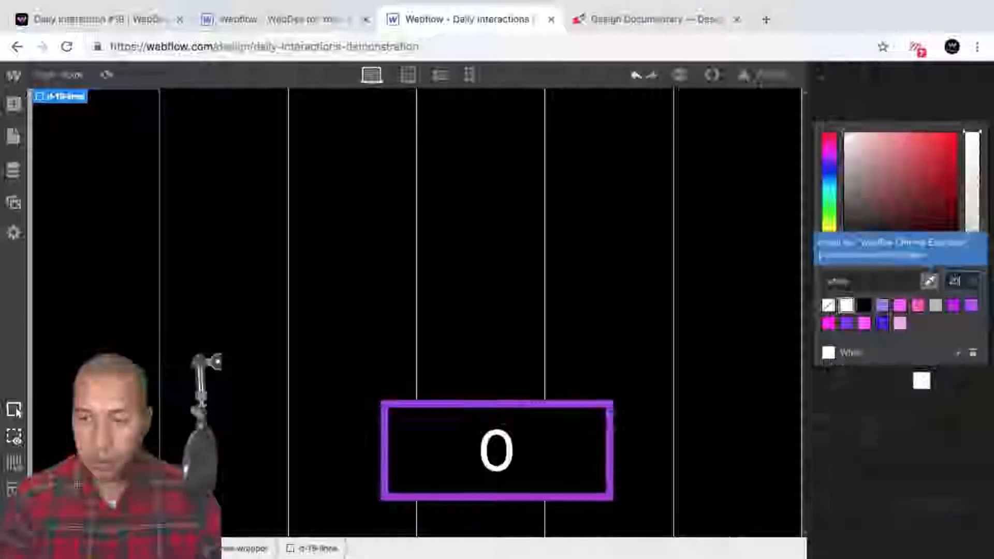
key(Return)
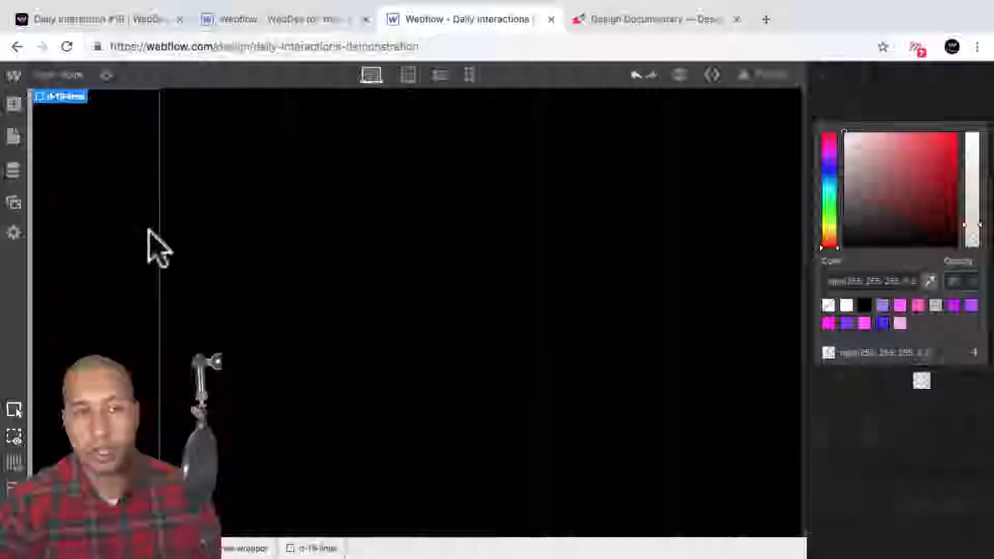
click(103, 197)
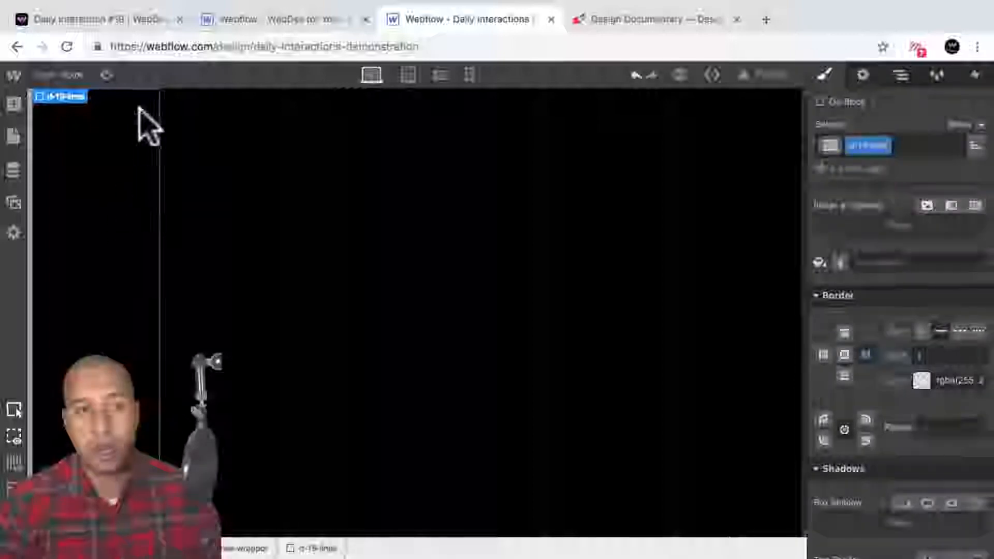
click(106, 75)
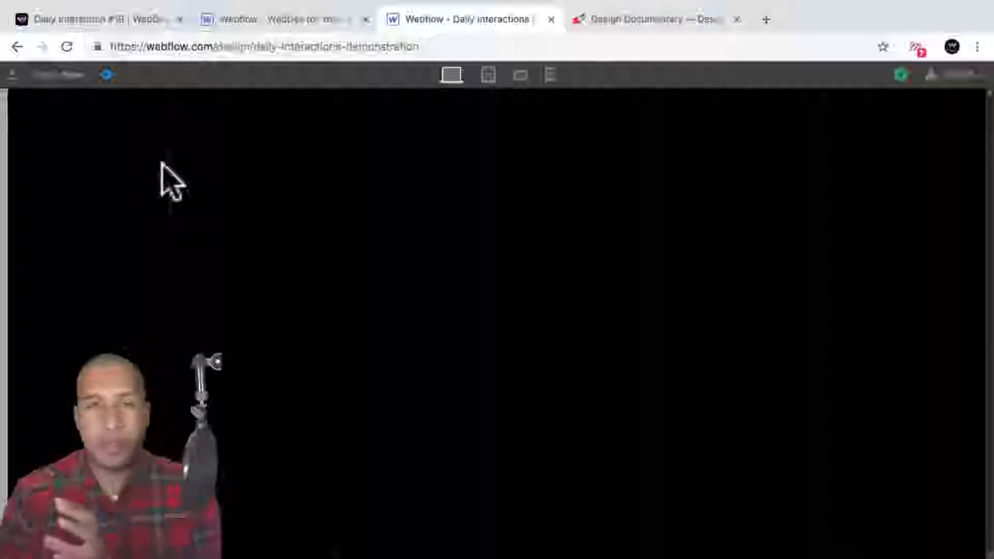
click(104, 75)
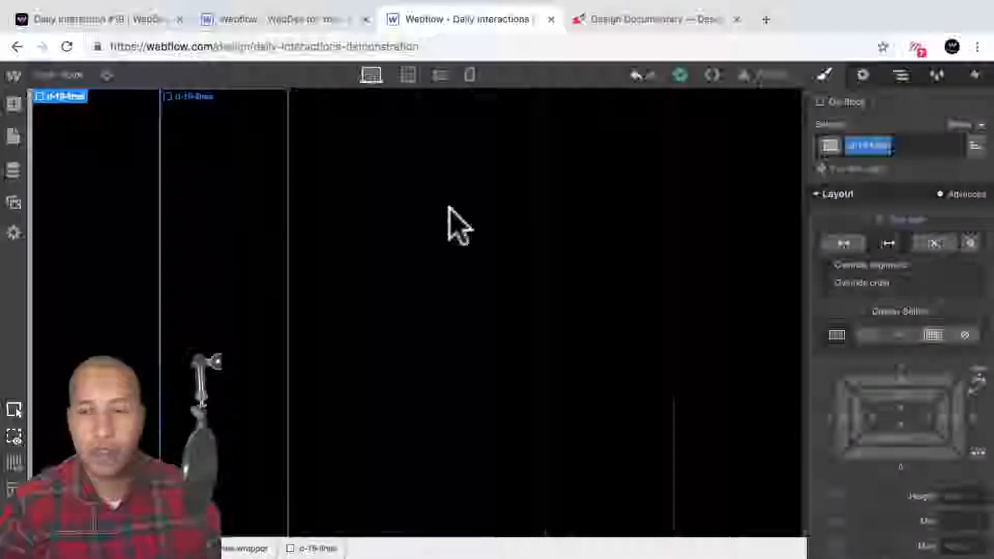
Step: Collapse d-19-lines-wrapper in the element tree and add a div block directly inside the d-19 section
click(900, 75)
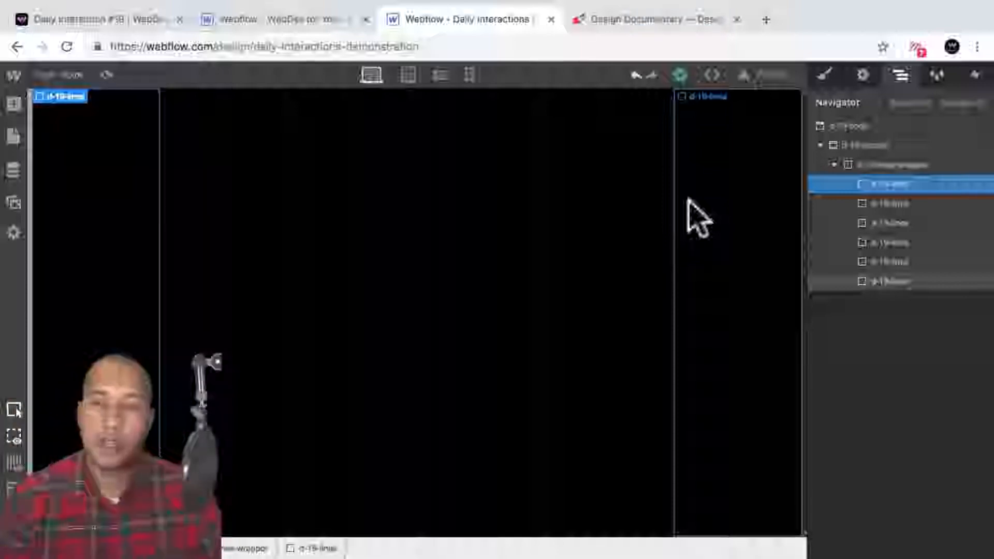
click(834, 165)
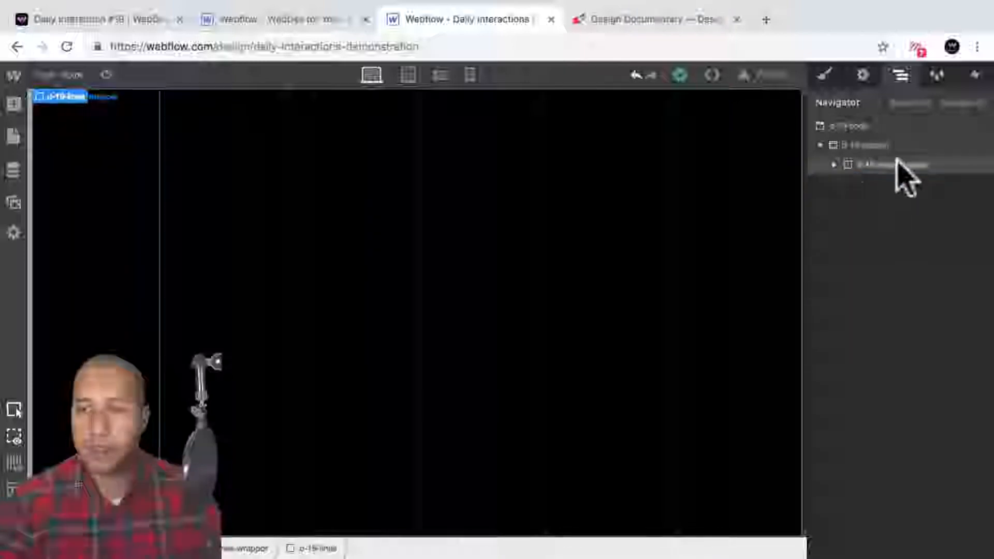
click(883, 166)
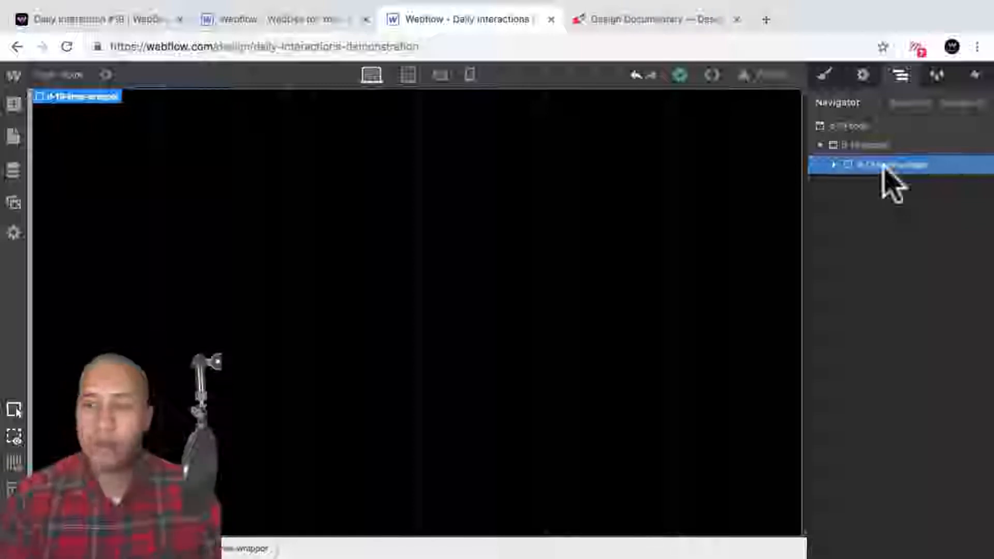
click(875, 145)
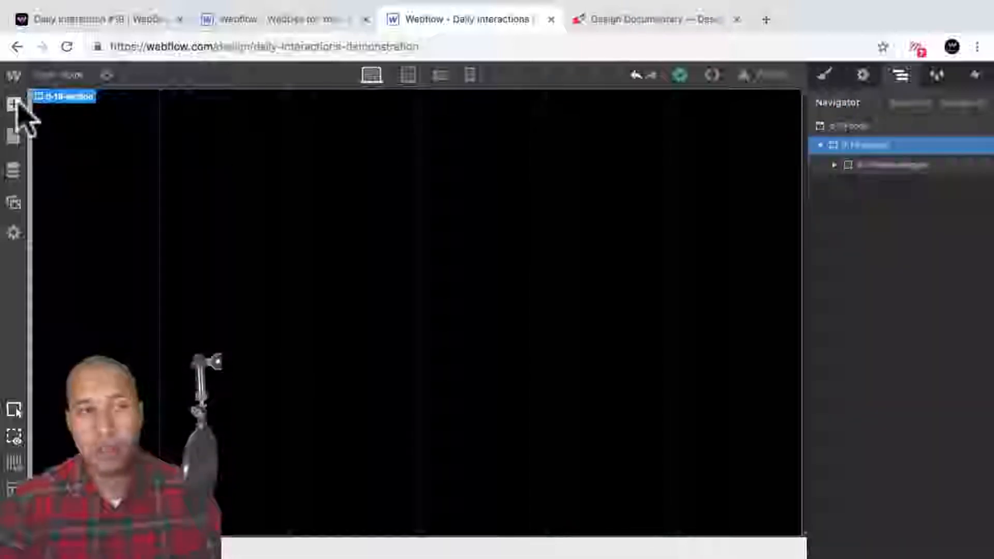
click(14, 104)
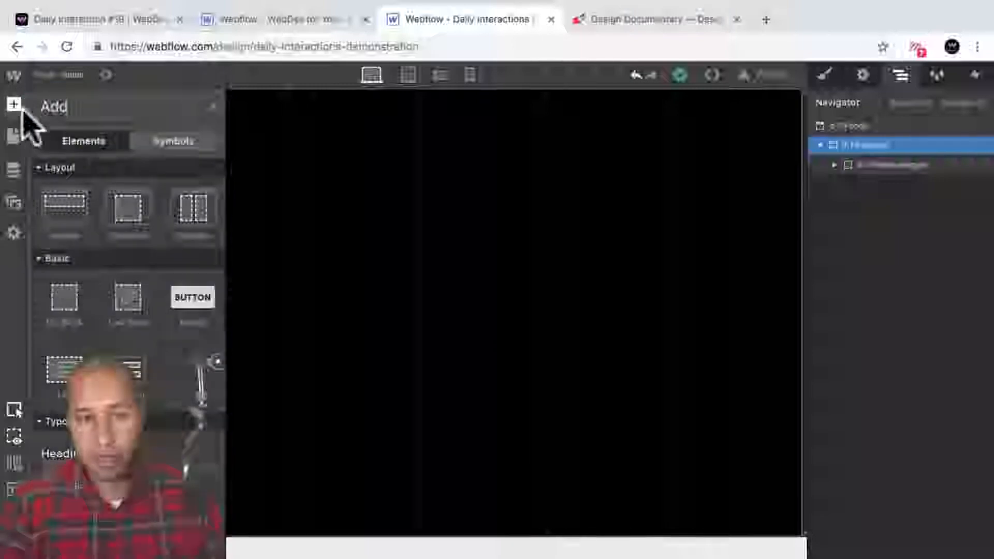
click(64, 300)
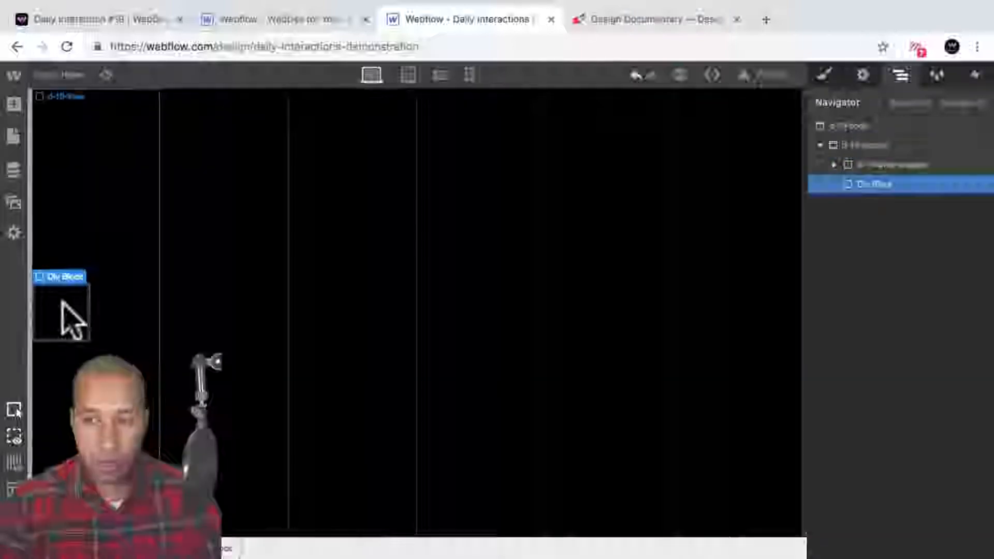
Step: Give the new div block the class d-19-menu-wrapper
click(824, 75)
click(866, 151)
text(d-19)
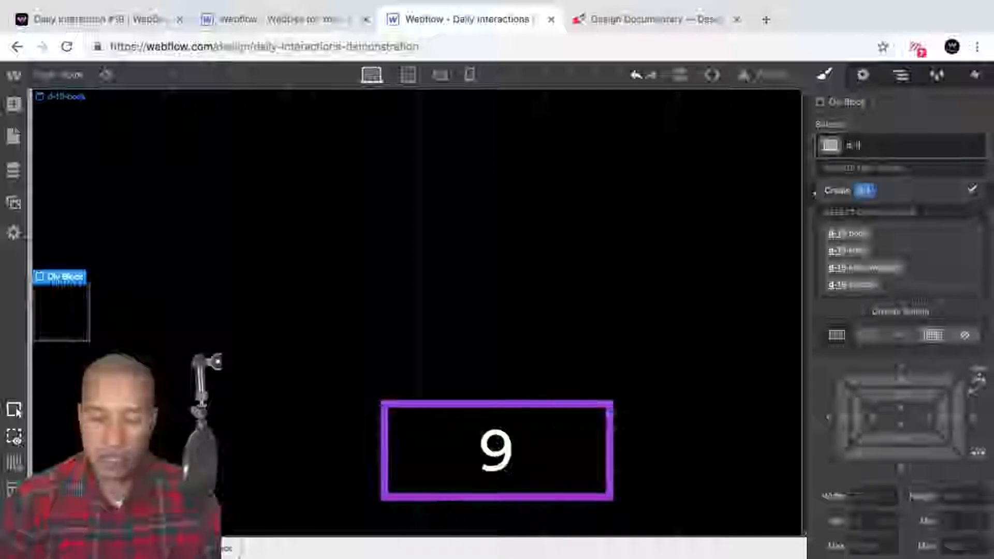
text(-menu-wrapper)
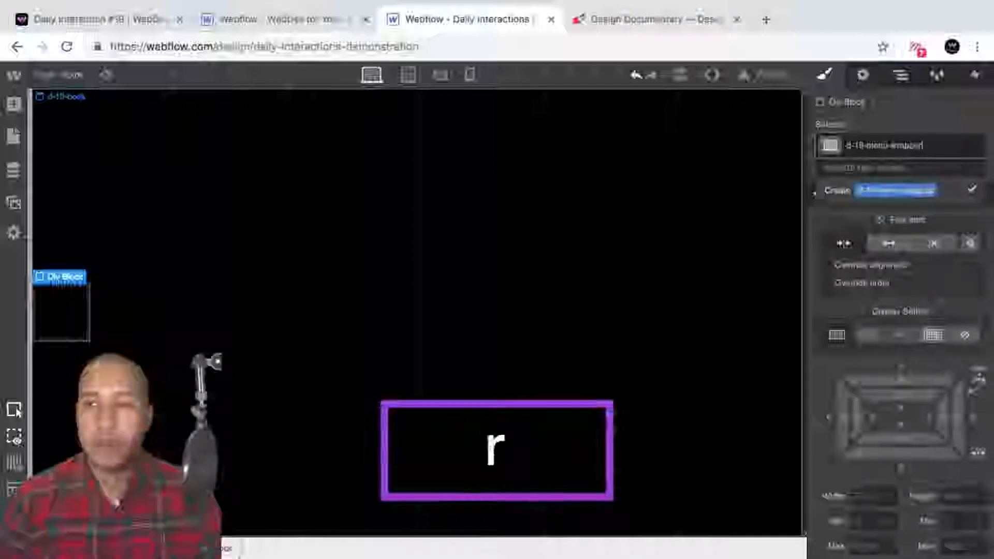
key(Return)
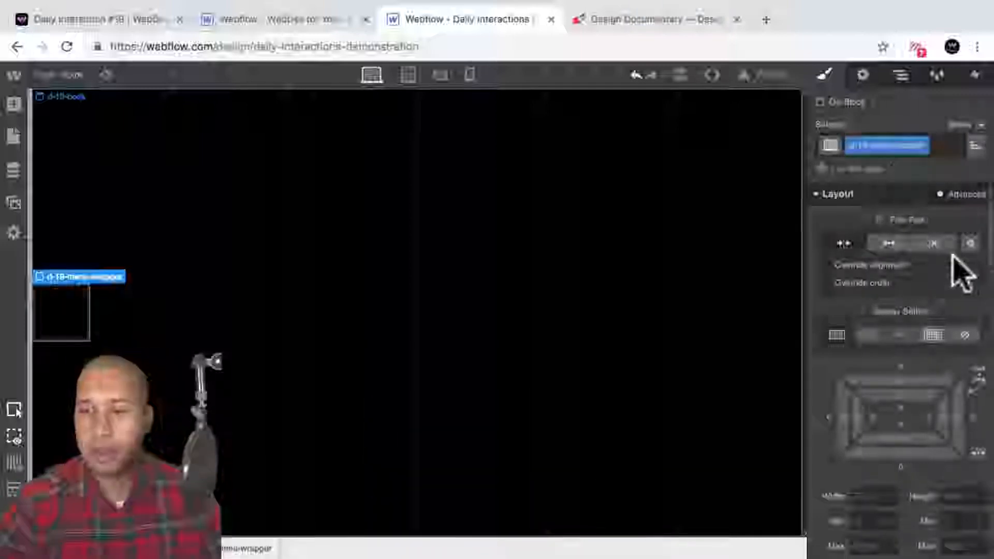
Step: Set d-19-menu-wrapper to fixed position with the Full preset so it covers the whole screen
scroll(958, 274, down, 3)
scroll(958, 275, down, 2)
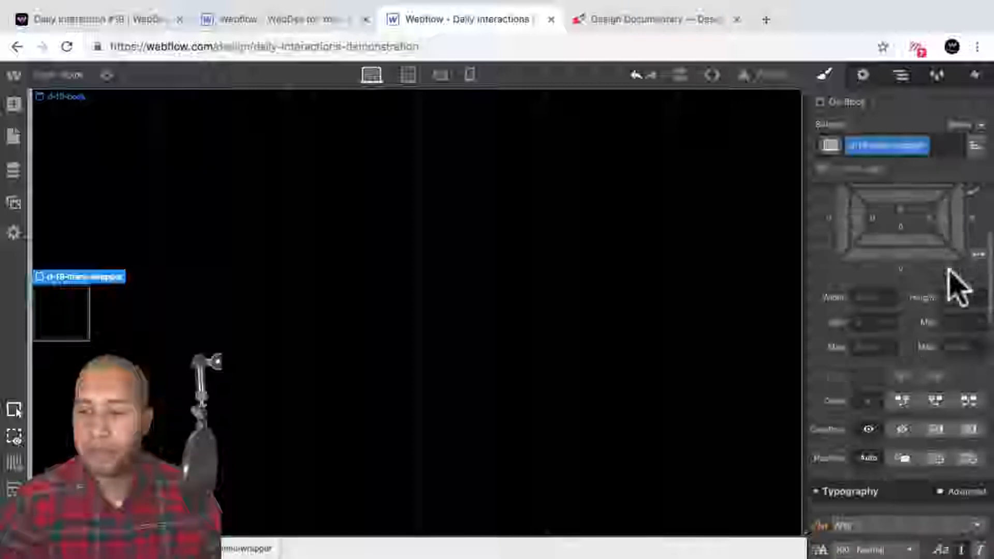
click(972, 459)
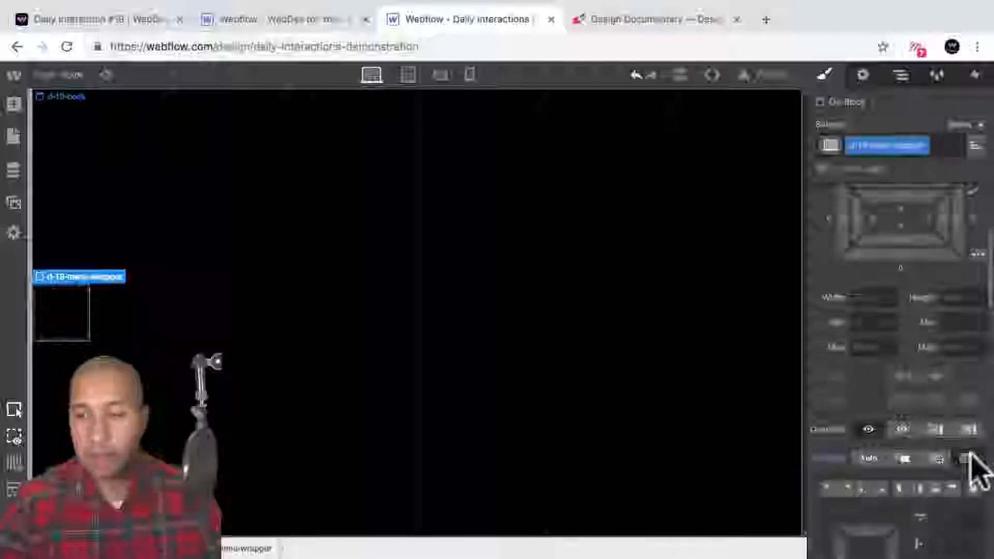
click(973, 486)
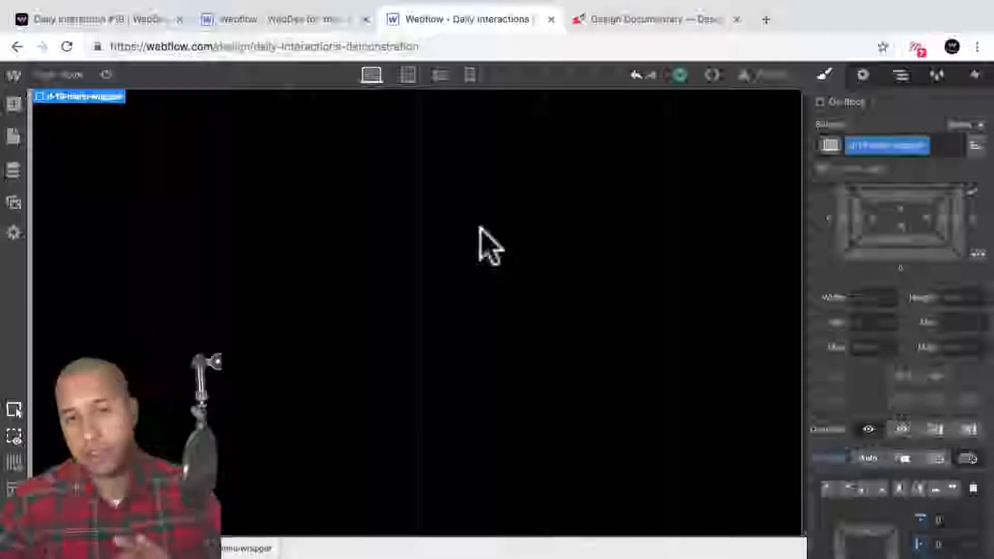
click(955, 436)
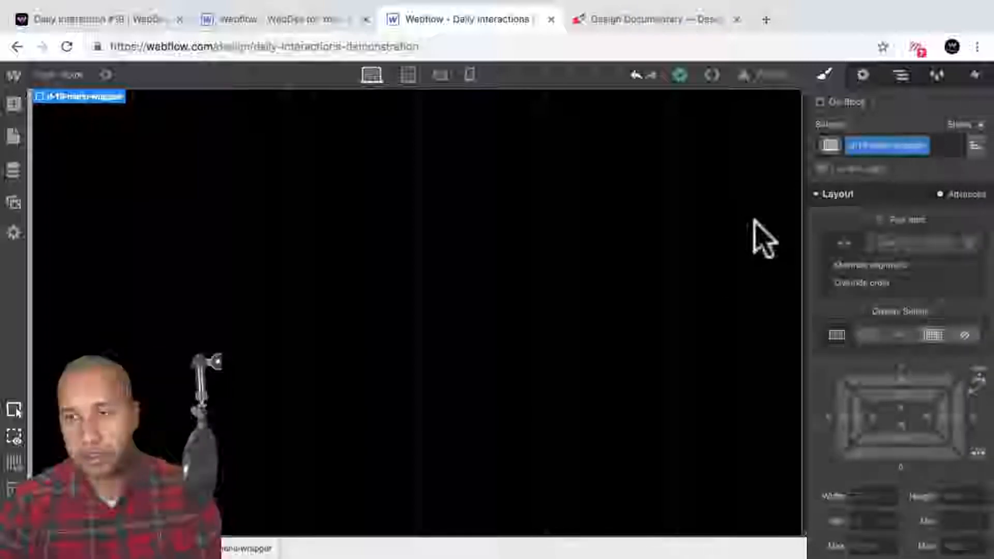
Step: Add a div block inside d-19-menu-wrapper and give it the class d-19-blocks-wrapper
click(903, 78)
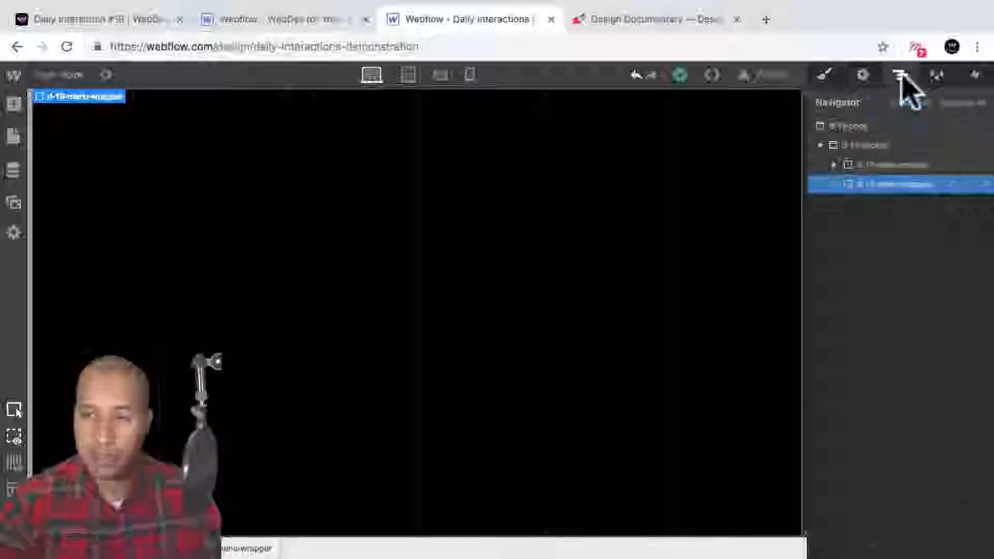
click(13, 106)
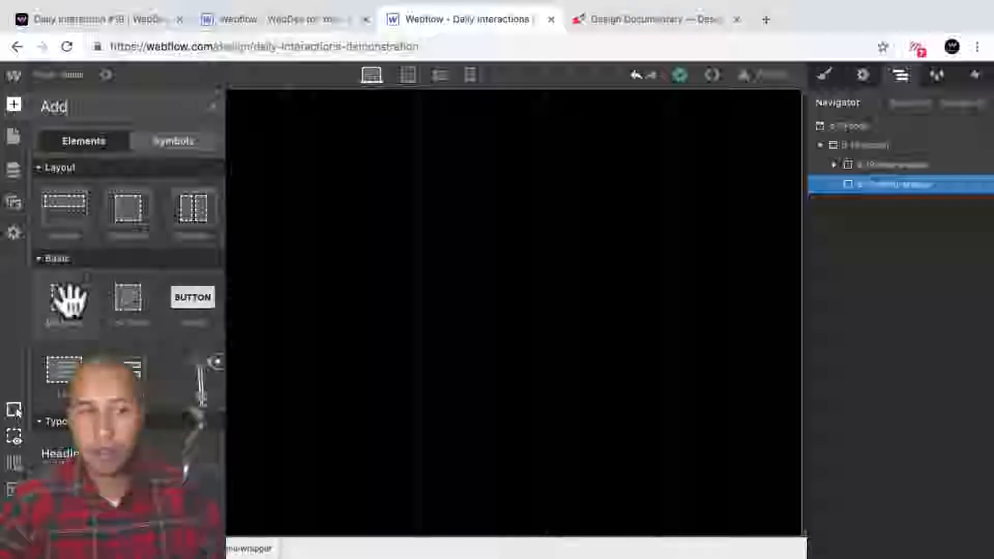
click(76, 315)
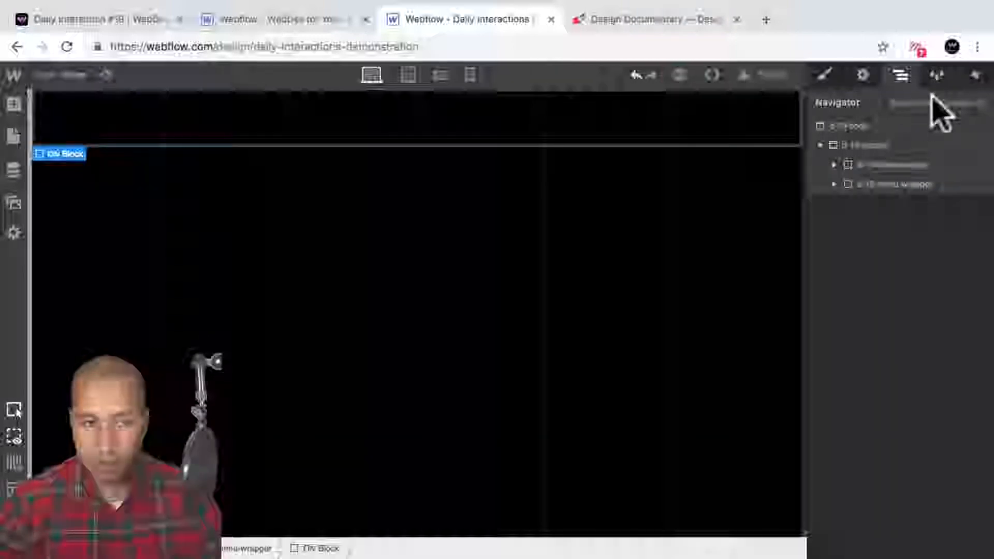
click(825, 76)
click(861, 148)
text(d)
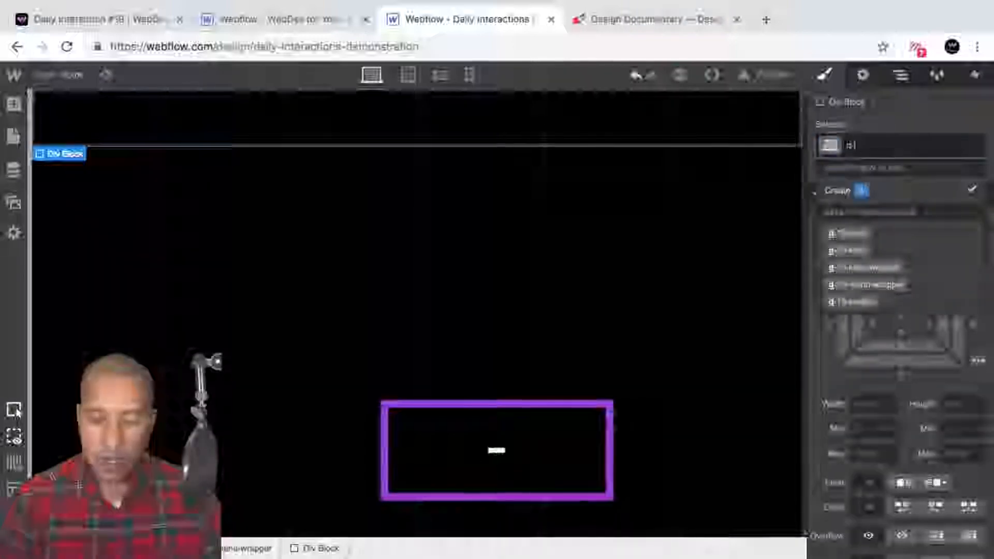
text(-16-block)
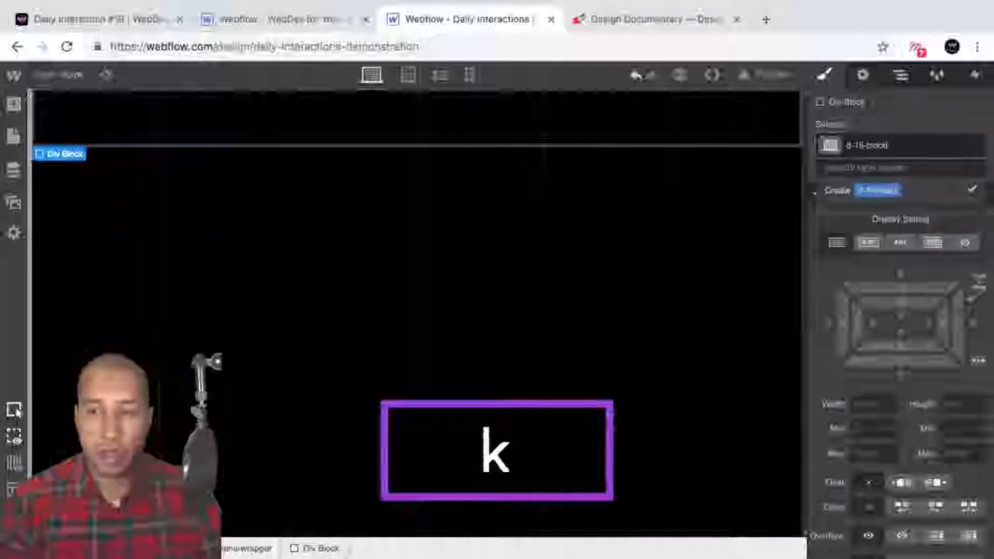
text(s-wrapper)
key(Return)
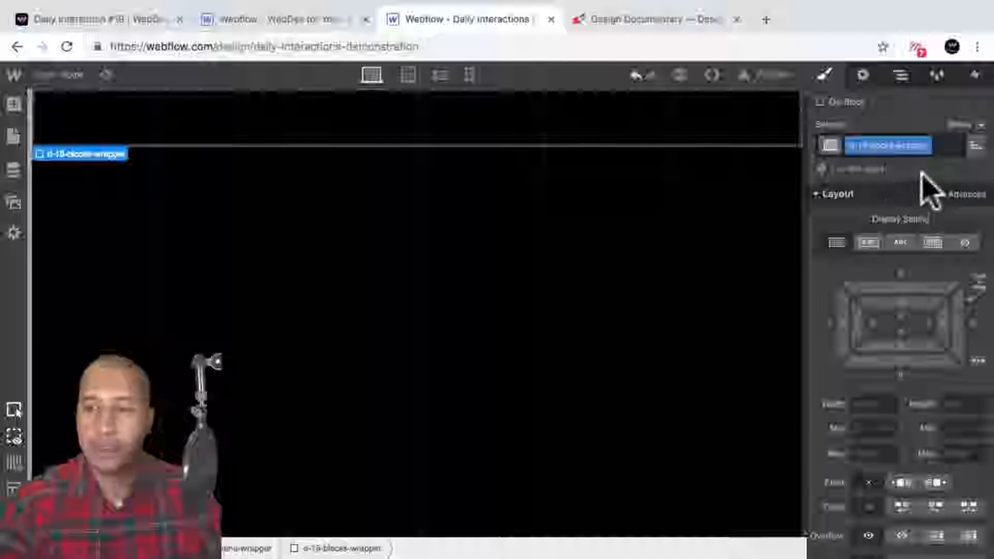
Step: Set d-19-blocks-wrapper to absolute position with the Full preset and change its display to flex
scroll(933, 336, down, 5)
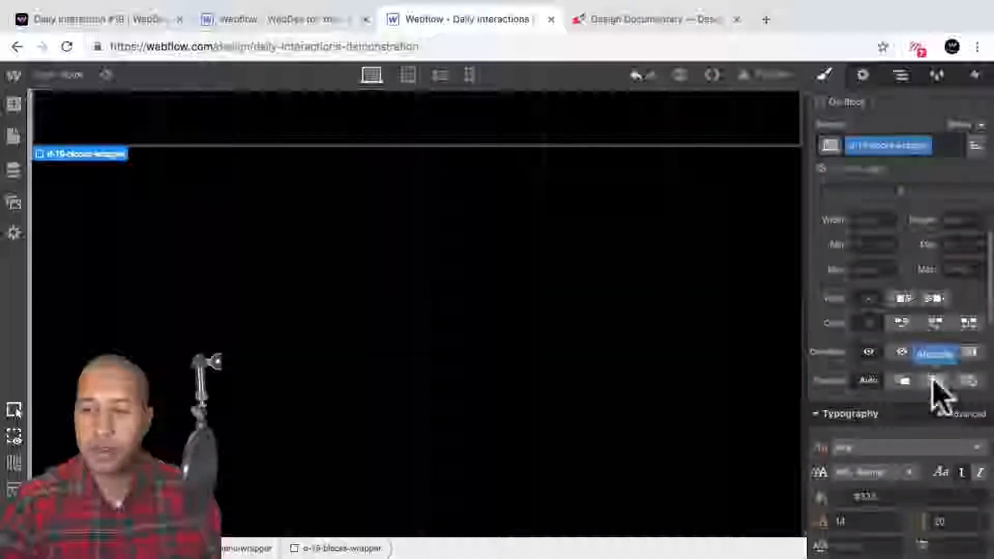
click(935, 382)
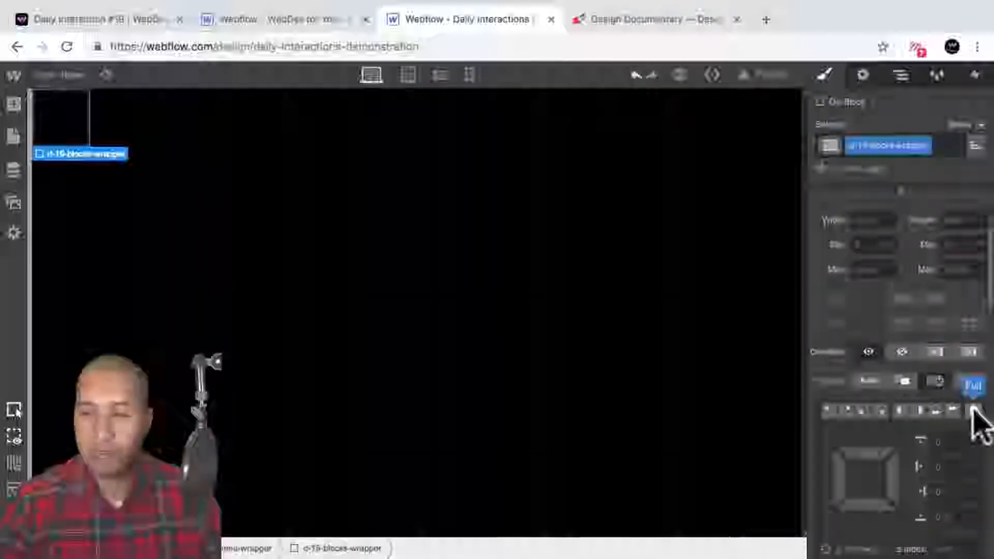
click(973, 410)
scroll(961, 401, up, 5)
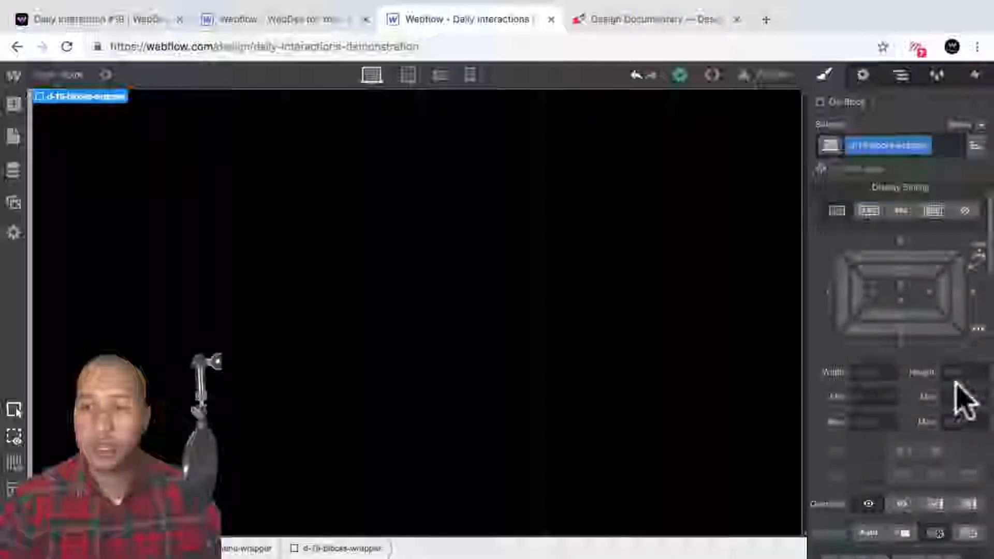
click(933, 244)
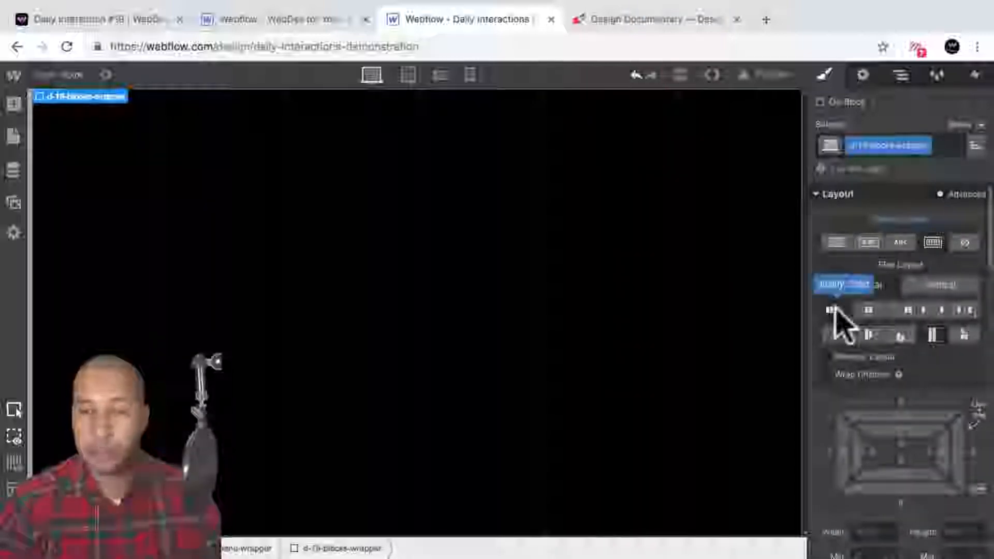
Step: Set the flex children of d-19-blocks-wrapper to stretch alignment and add a div block inside it
click(939, 342)
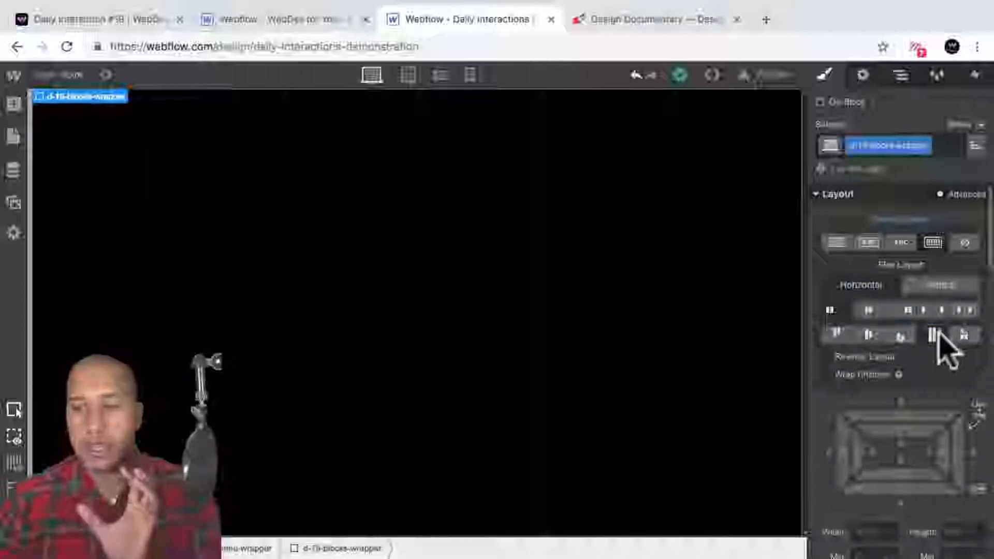
click(900, 78)
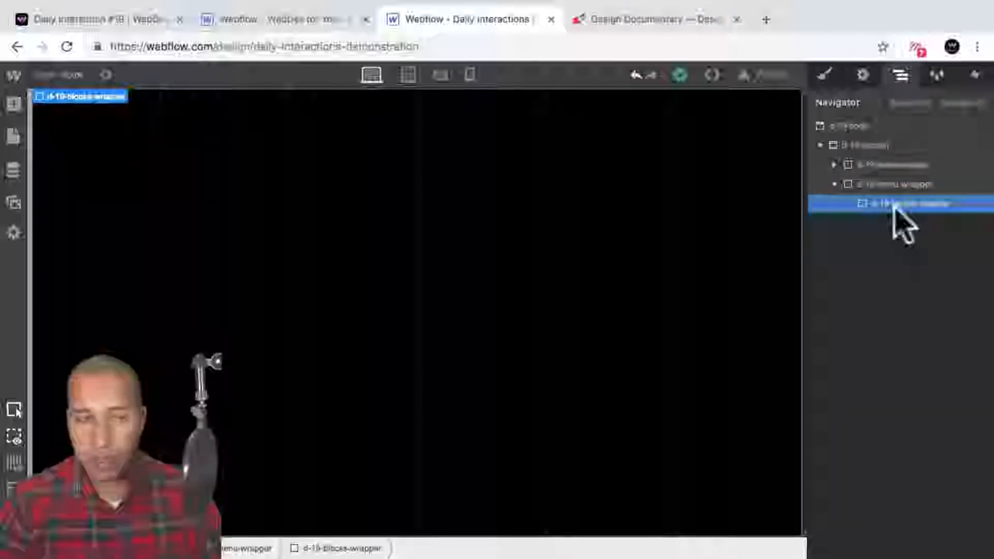
click(15, 106)
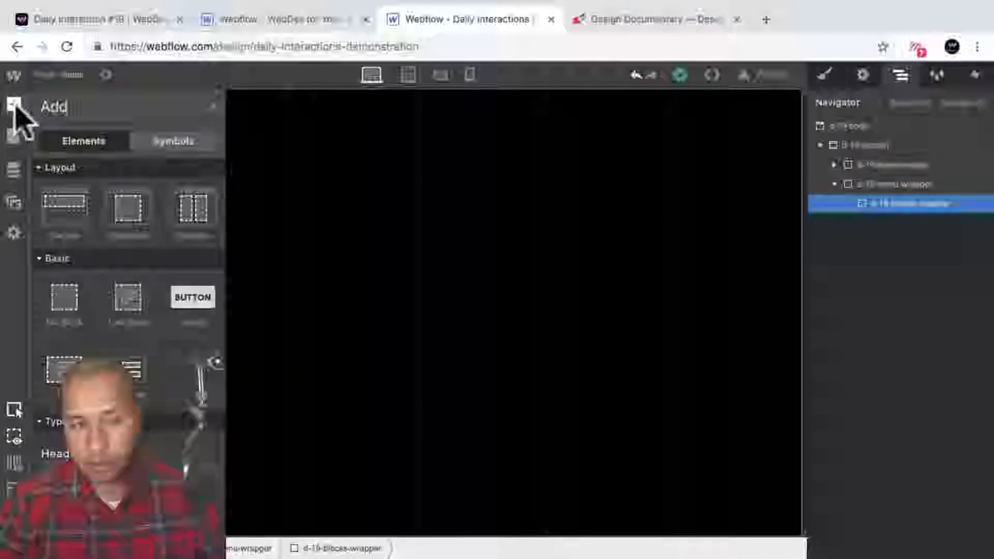
click(66, 300)
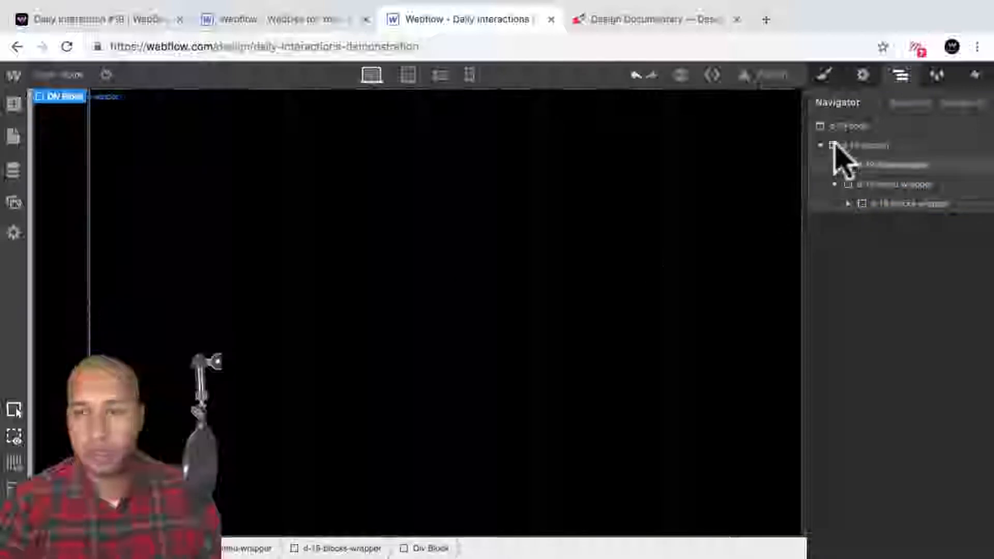
Step: Give the new div block the class d-19-block and set its flex child sizing to Expand
click(826, 76)
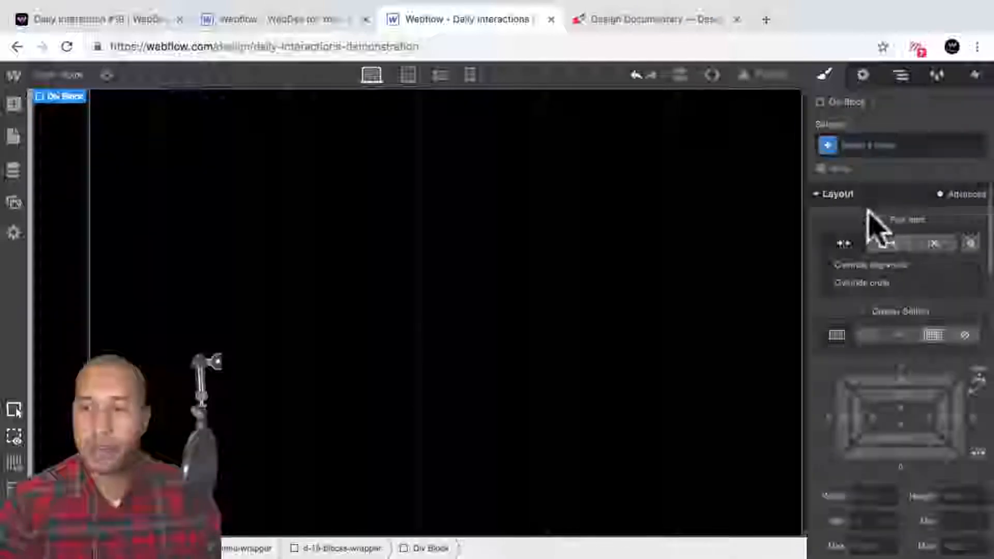
click(875, 147)
text(d)
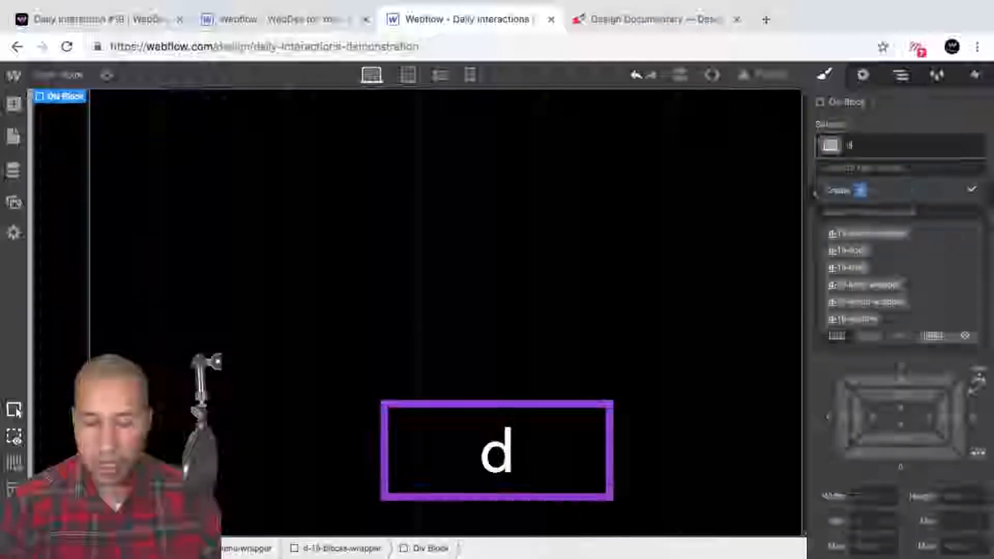
text(-19-block)
key(Return)
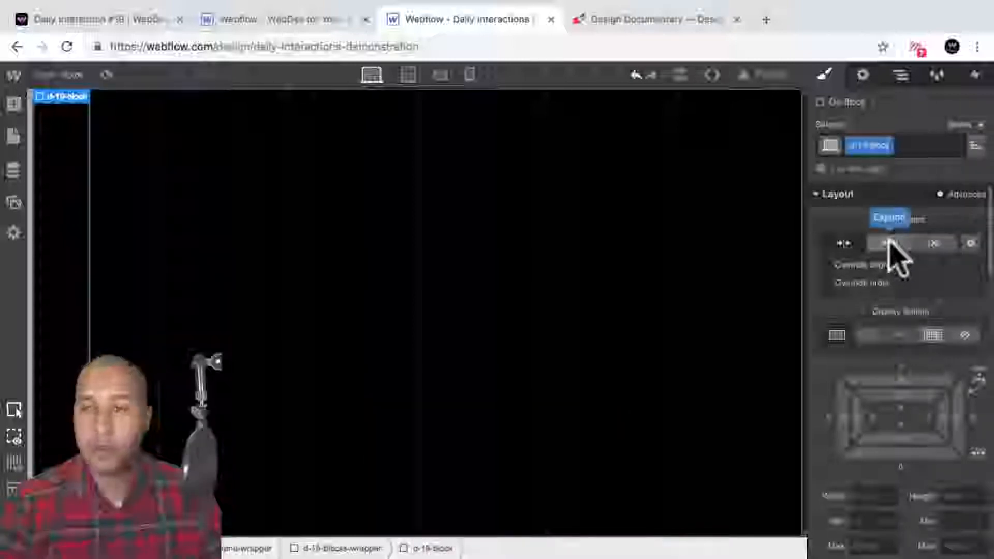
click(889, 242)
scroll(935, 314, down, 1)
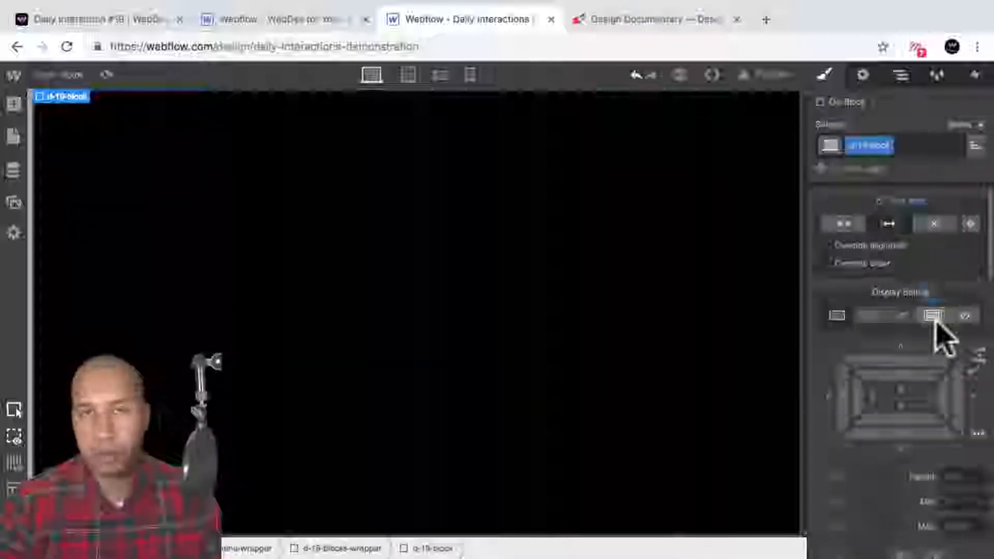
scroll(936, 319, down, 1)
scroll(936, 319, up, 1)
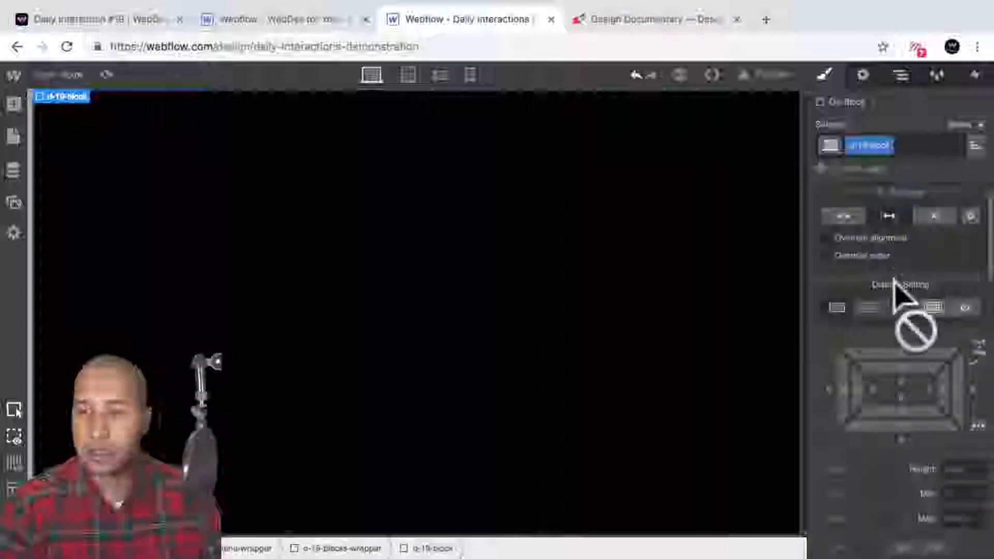
Step: Duplicate d-19-block five times inside d-19-blocks-wrapper to make six equal columns
click(901, 75)
click(854, 203)
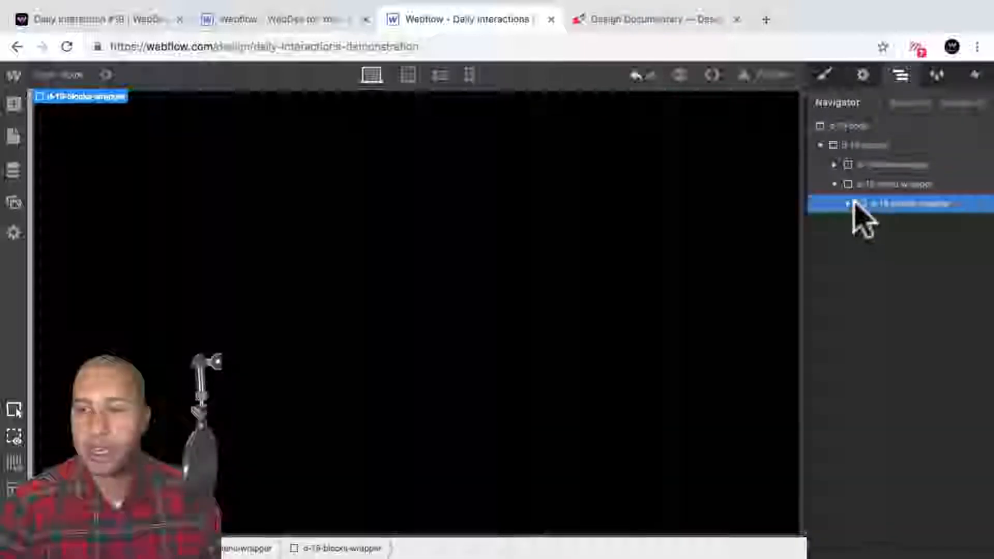
click(849, 203)
click(895, 223)
key(super+c)
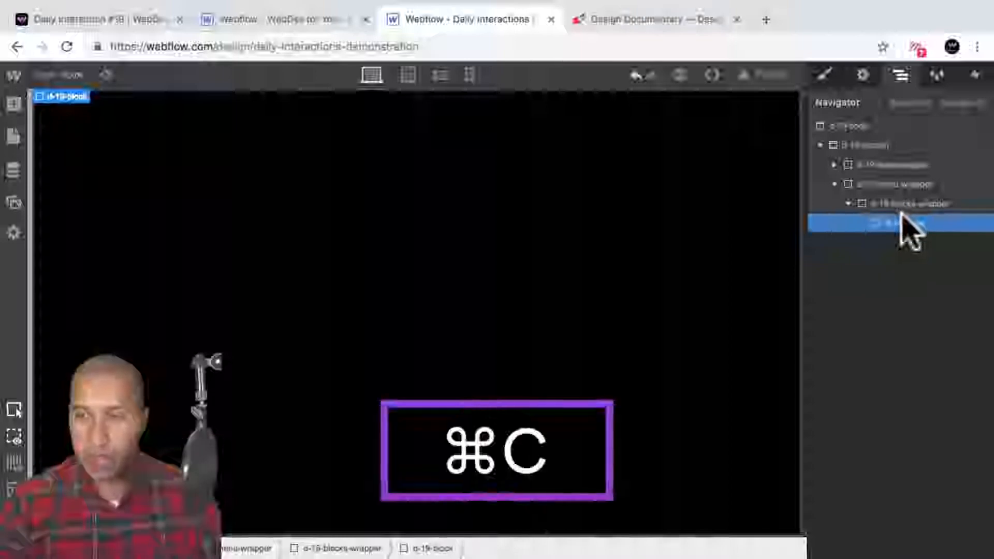
click(901, 208)
key(super+v)
key(super+v)
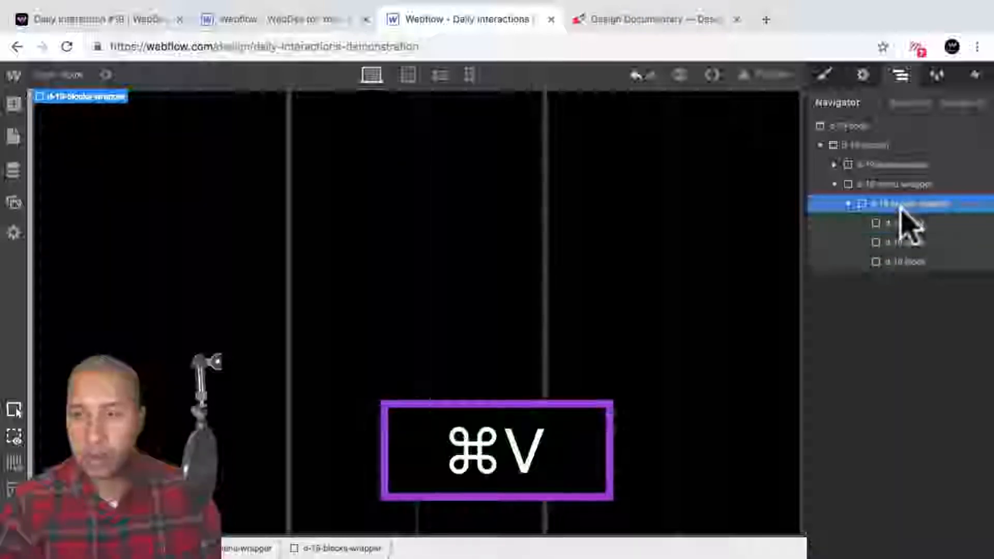
key(super+v)
key(super+v)
key(super+v)
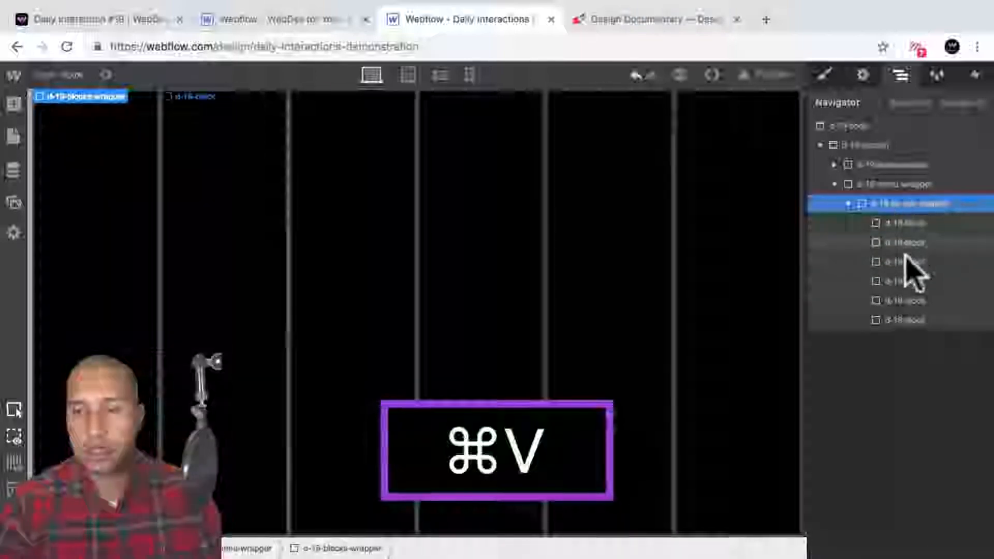
Step: Rename the class of the column blocks to d-19-block-wrapper
click(900, 222)
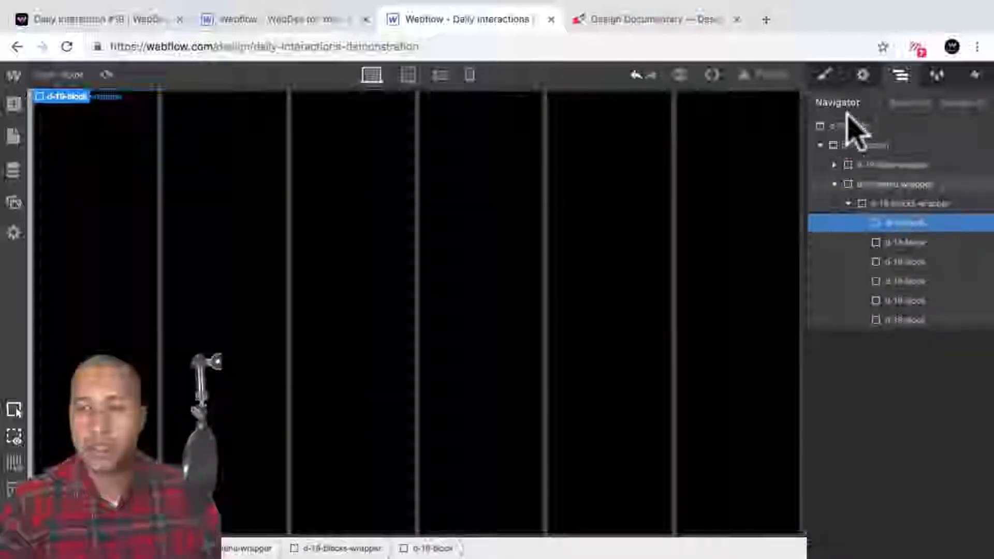
click(825, 76)
double_click(873, 146)
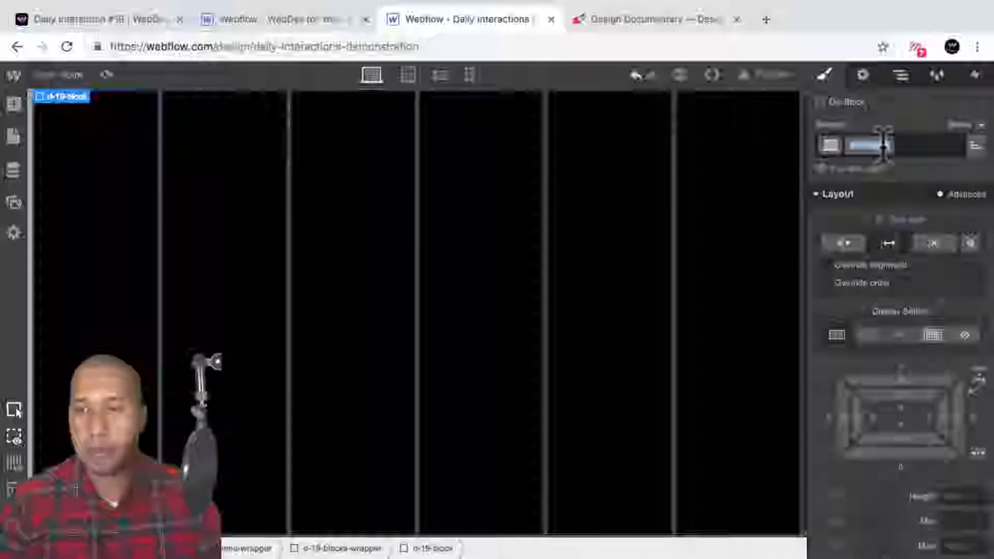
key(Right)
text(-wrapper)
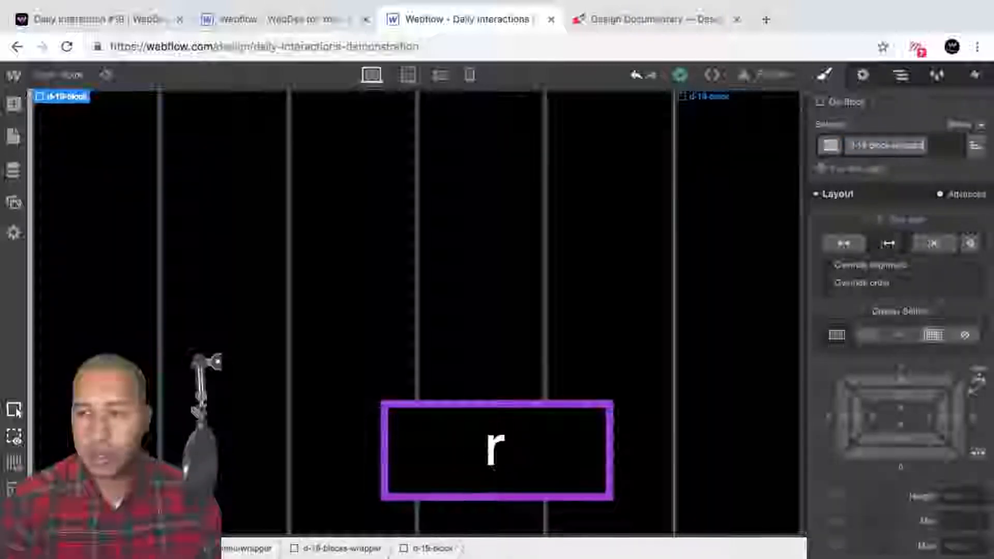
key(Return)
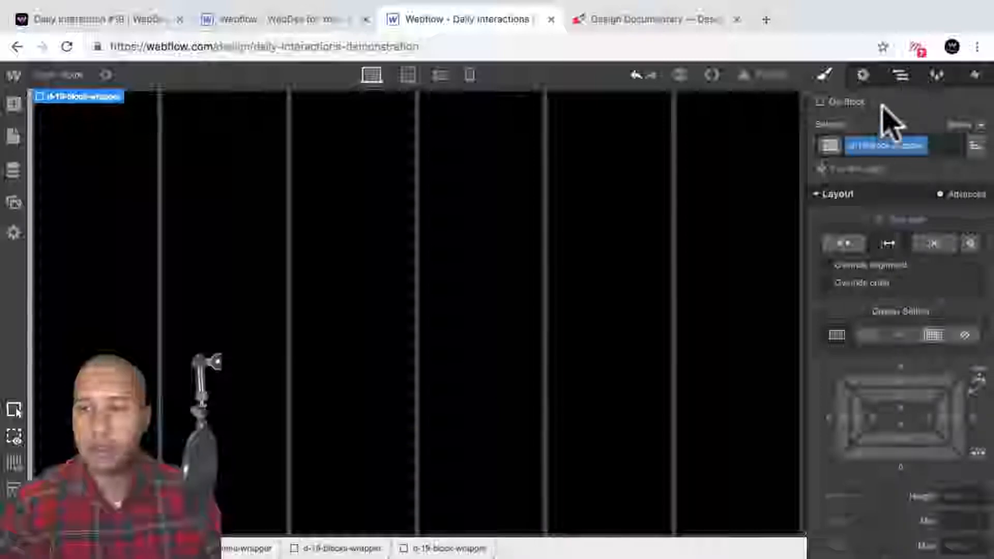
Step: Set the overflow of d-19-block-wrapper to hidden and its position to relative
click(901, 75)
click(899, 204)
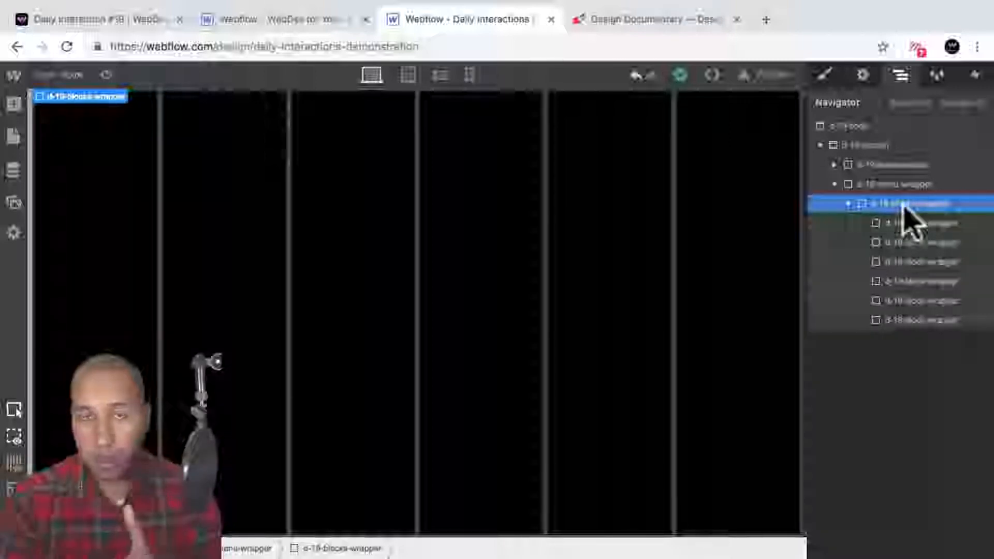
click(909, 221)
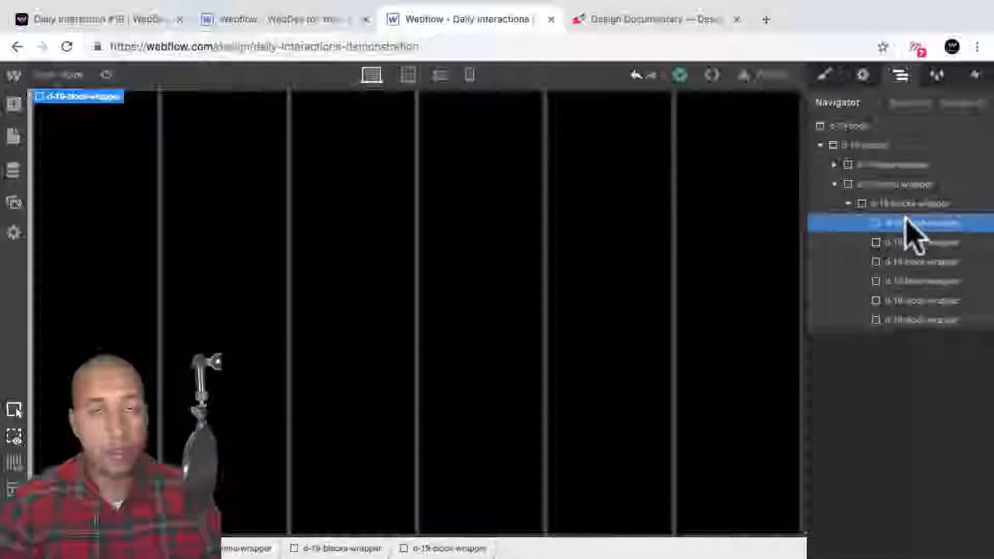
click(825, 75)
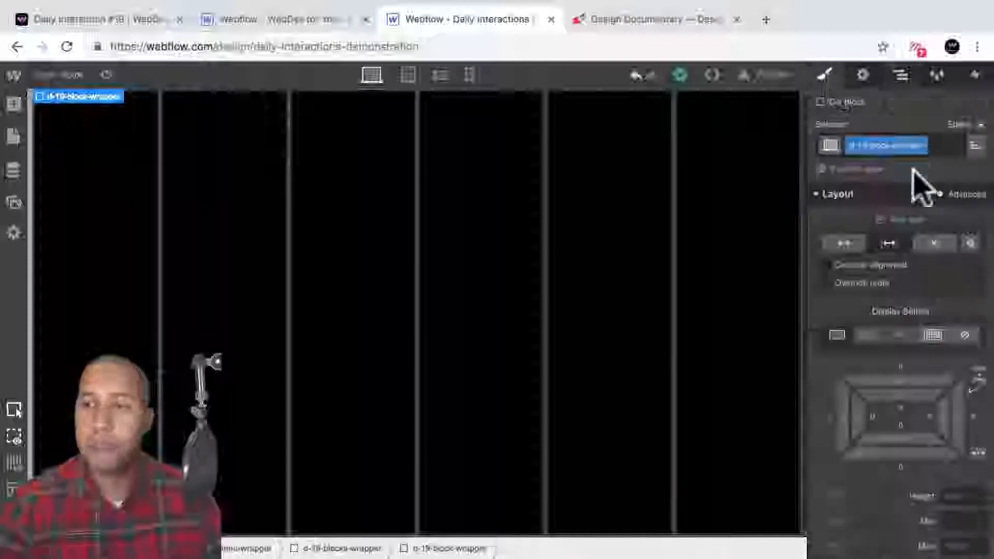
scroll(977, 389, down, 5)
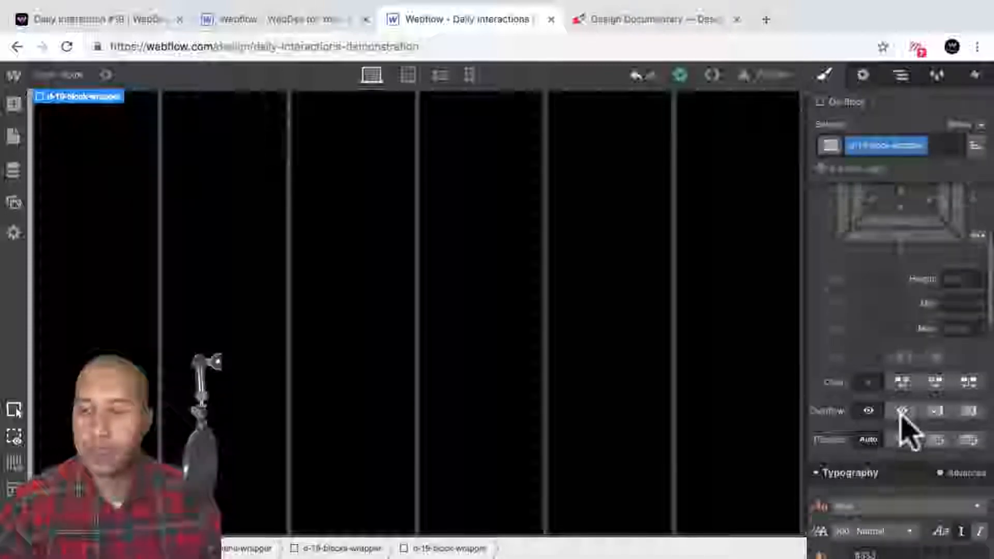
click(902, 412)
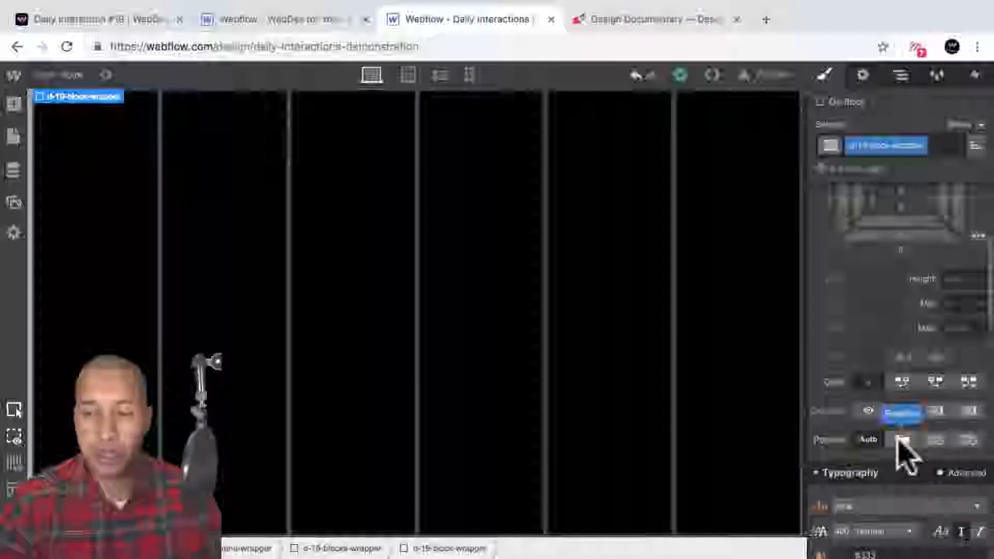
click(902, 441)
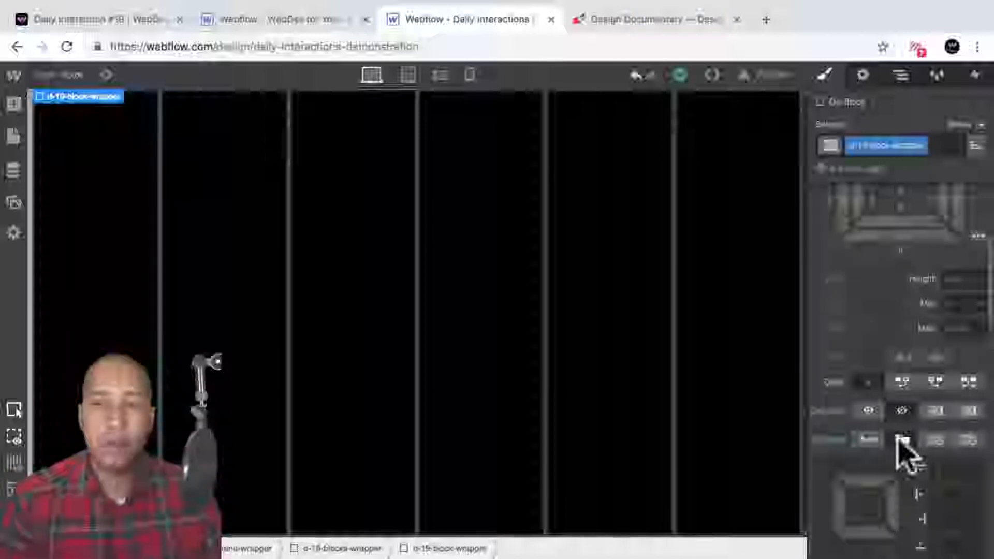
Step: Review the flex layout of d-19-blocks-wrapper and the column wrappers nested inside it
scroll(890, 383, up, 5)
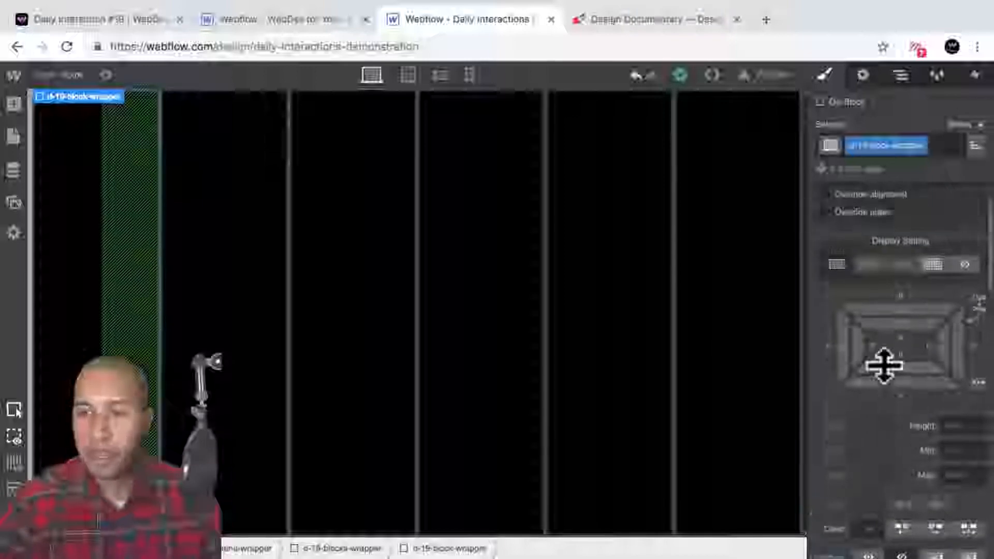
click(901, 75)
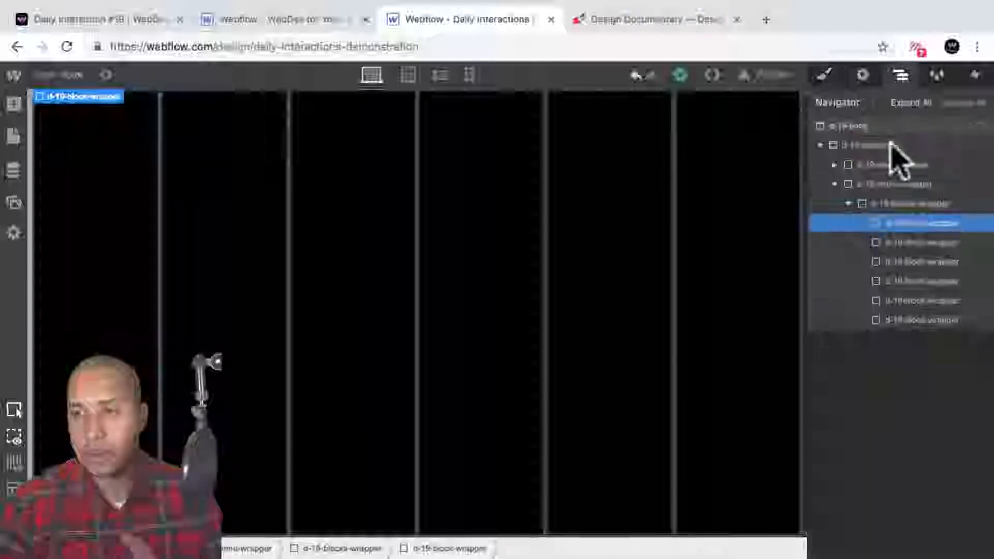
click(900, 202)
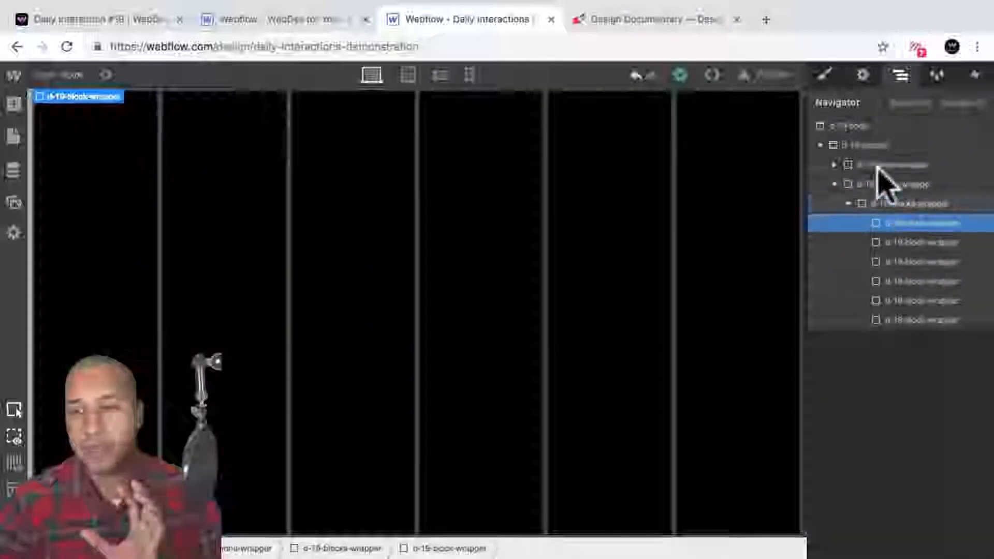
click(827, 75)
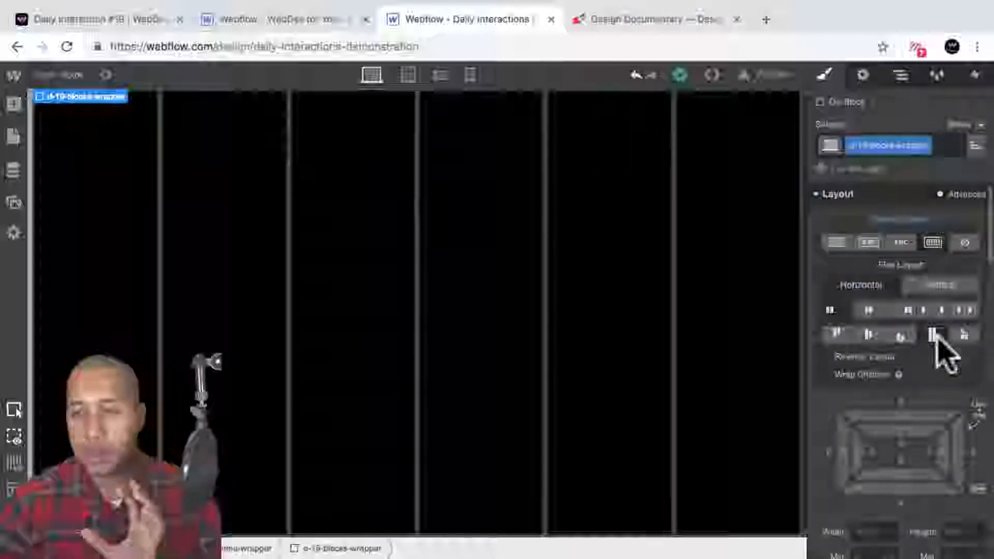
click(902, 76)
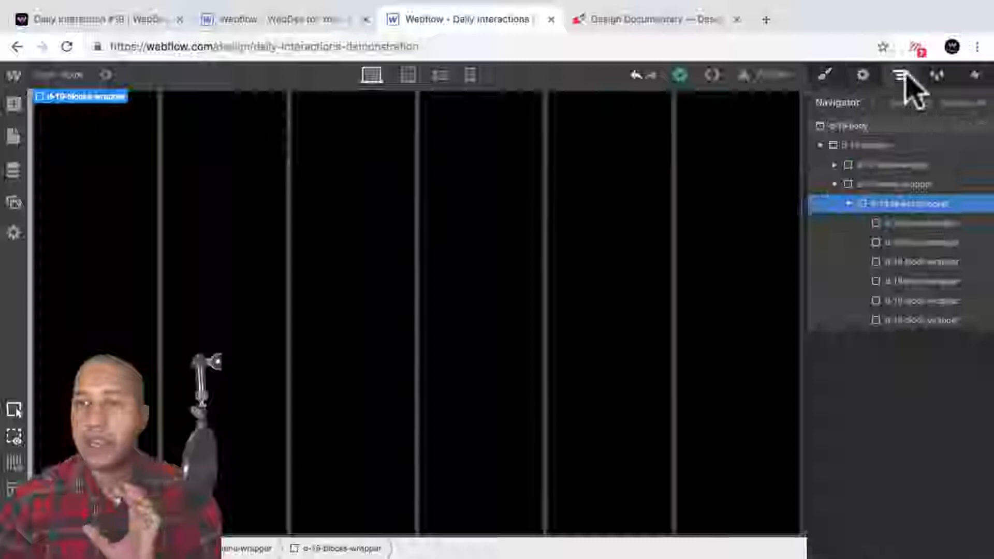
click(904, 221)
click(912, 203)
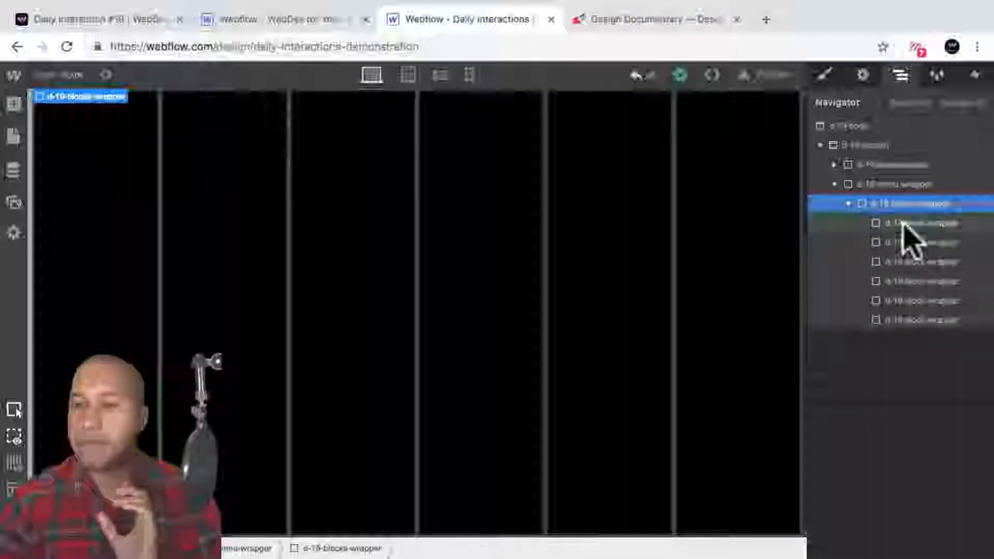
click(904, 223)
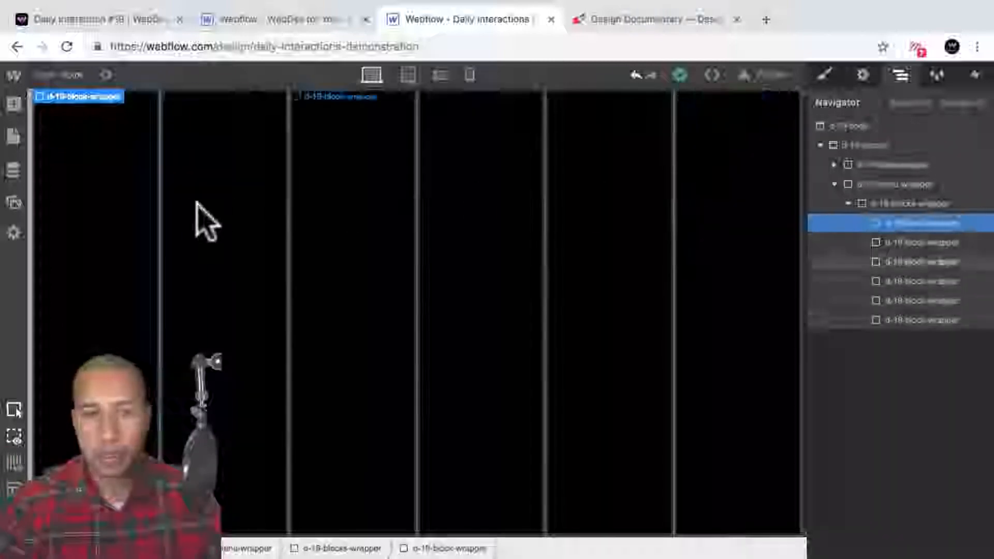
click(352, 202)
Step: Add a div block inside the first d-19-block-wrapper and give it the class d-19-block
click(99, 188)
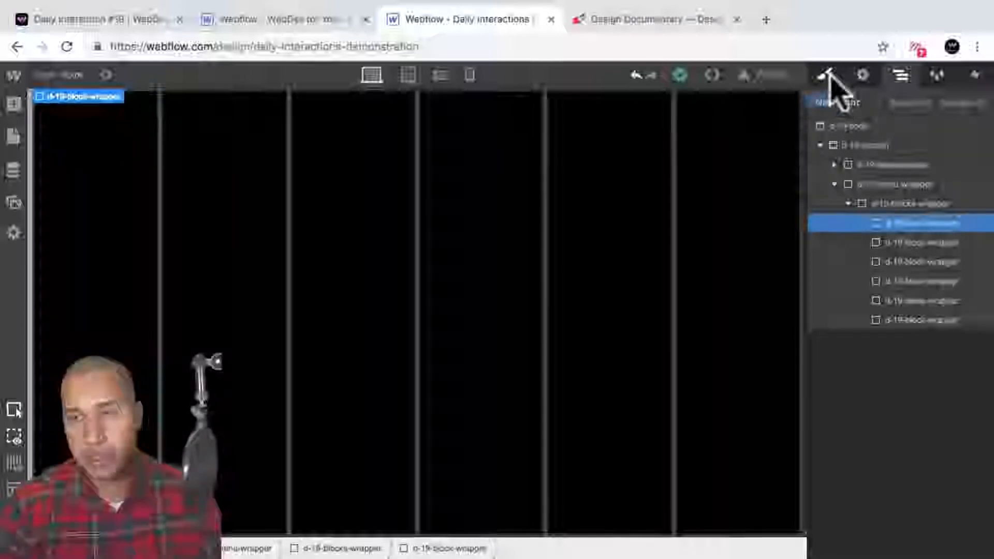
click(827, 98)
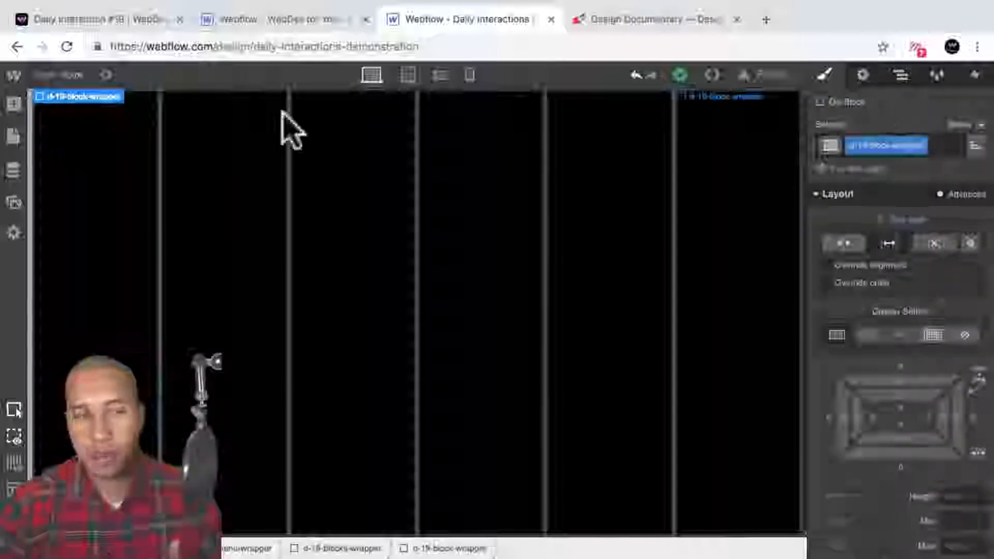
click(11, 104)
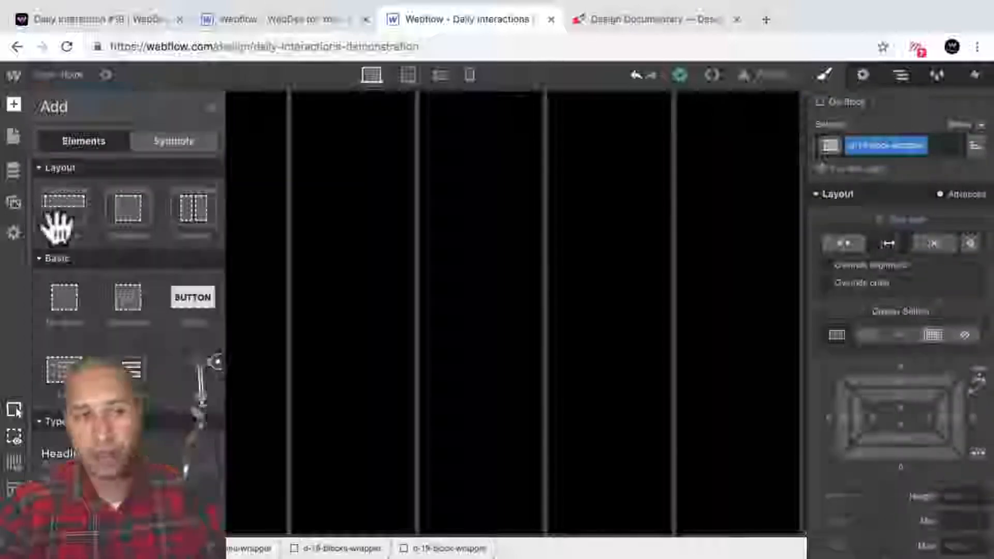
click(64, 301)
click(852, 148)
text(d-1)
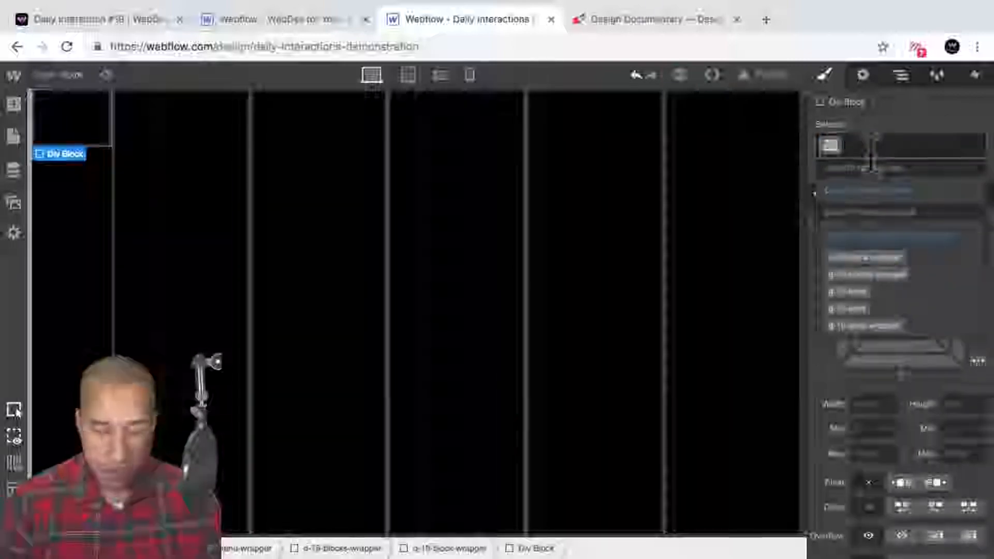
text(9-block)
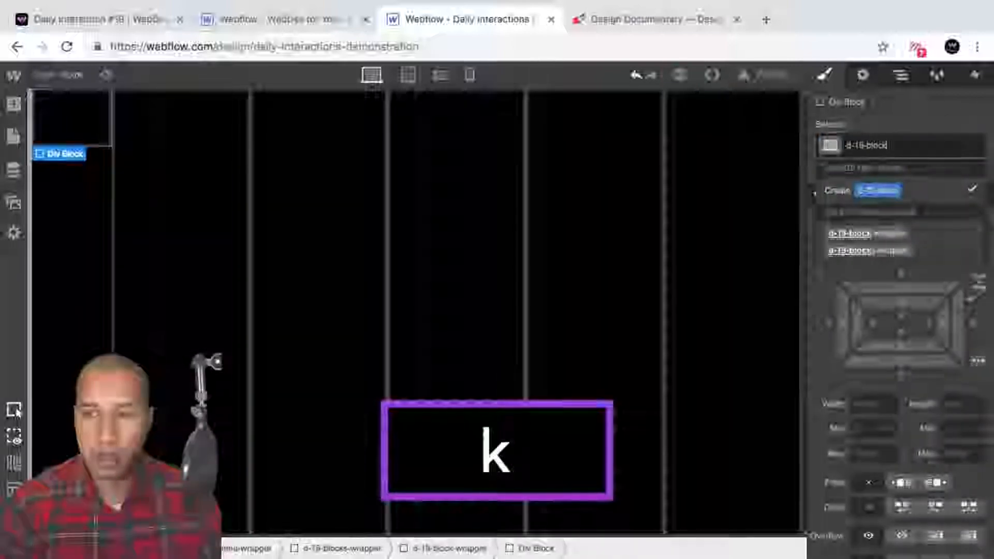
key(Return)
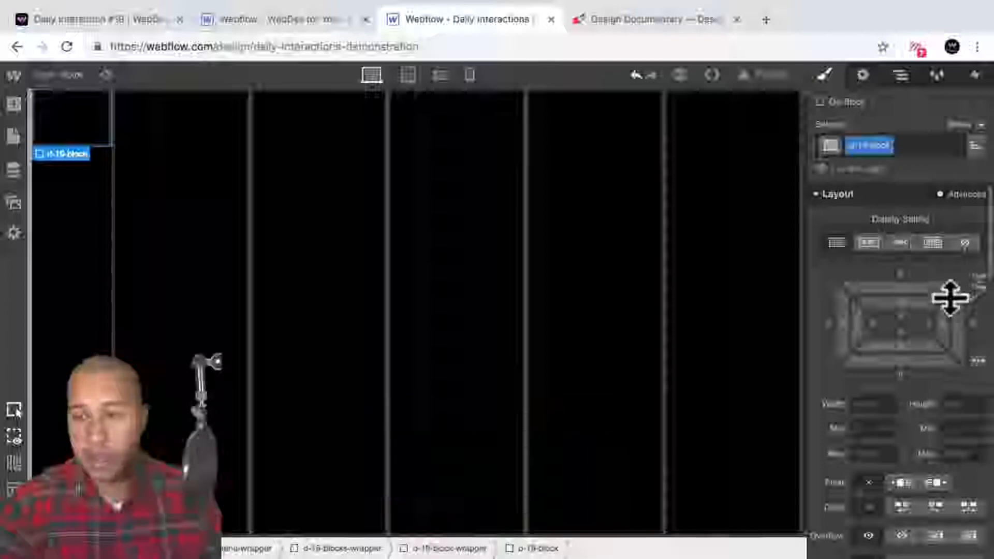
Step: Position d-19-block absolutely so it covers its whole wrapper, with 0 offset on all sides
scroll(943, 282, down, 5)
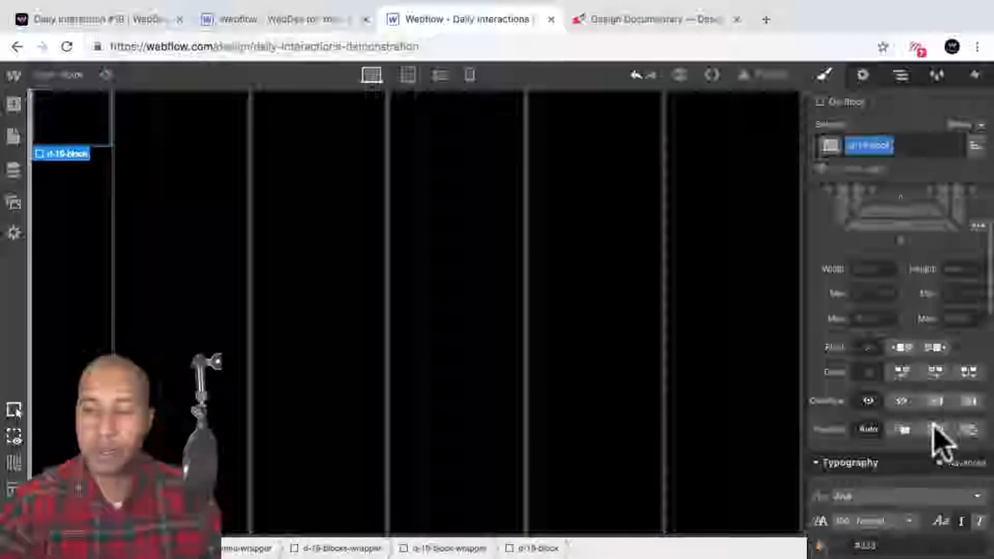
click(934, 428)
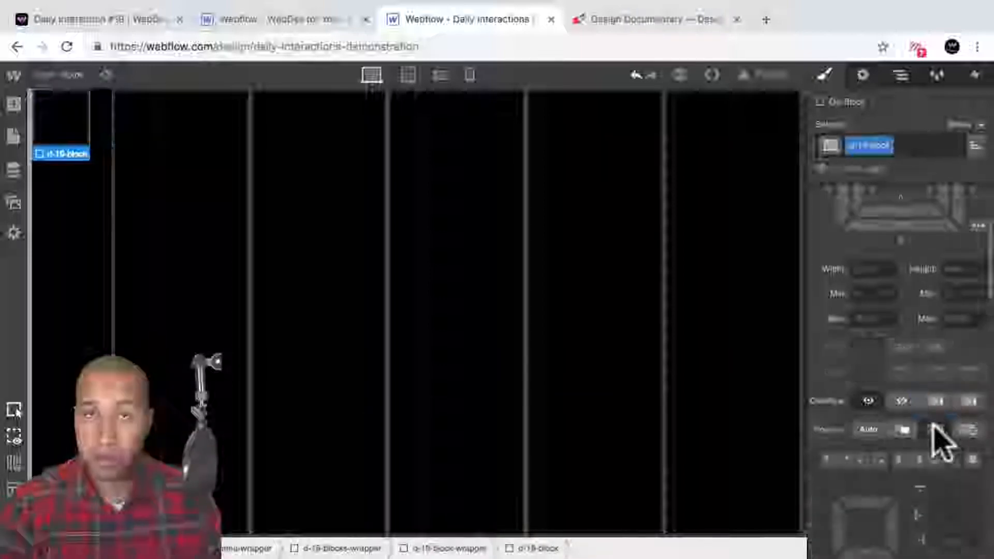
click(972, 460)
Step: Set the background colour of d-19-block to white
scroll(915, 442, down, 5)
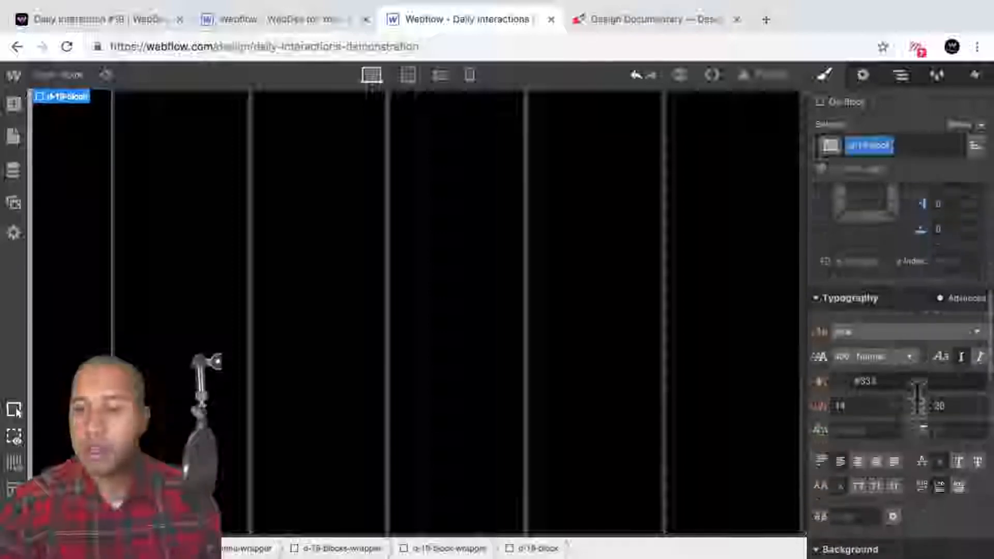
scroll(918, 398, down, 5)
click(840, 404)
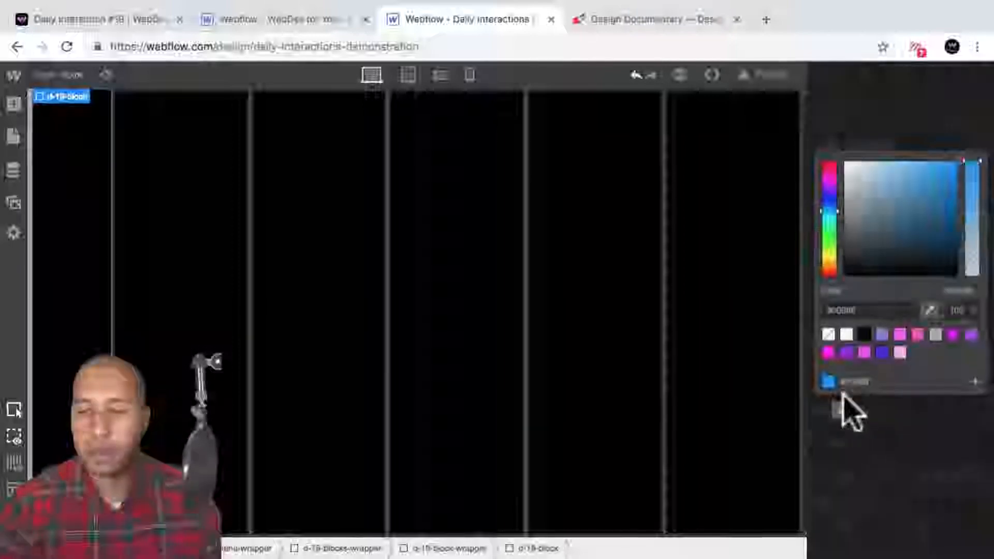
click(847, 334)
click(878, 443)
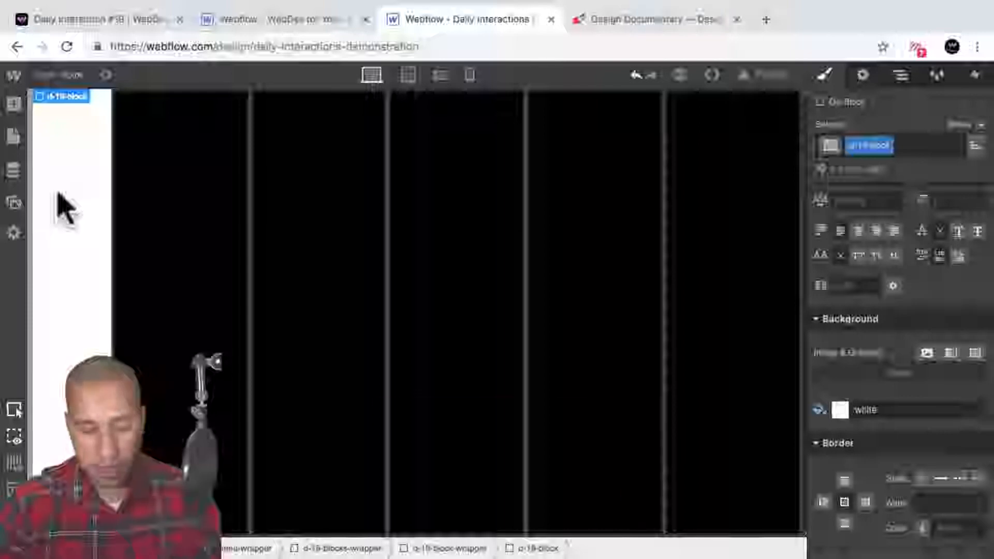
Step: Copy the white d-19-block and paste it into each of the other five d-19-block-wrapper columns
key(super+c)
click(181, 230)
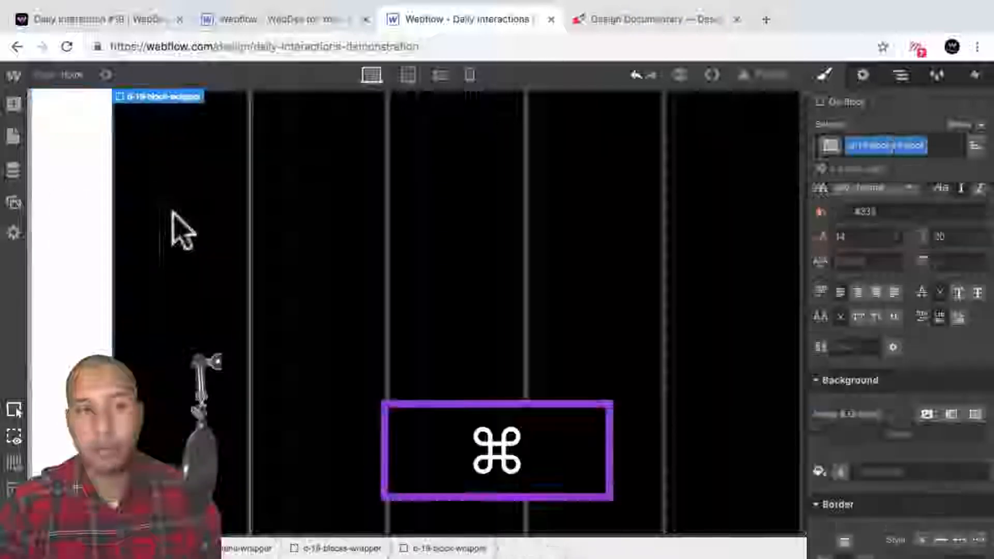
key(super+v)
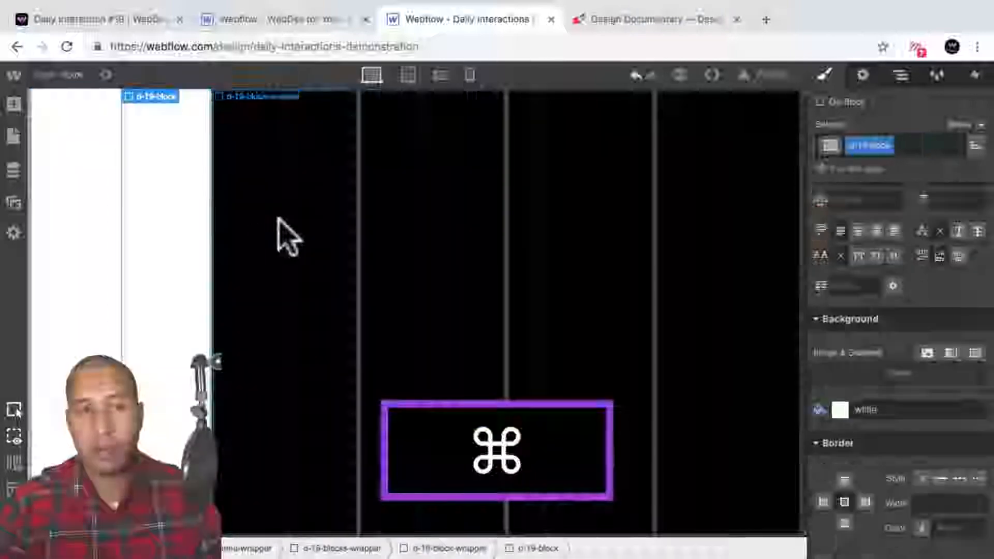
click(279, 220)
key(super+v)
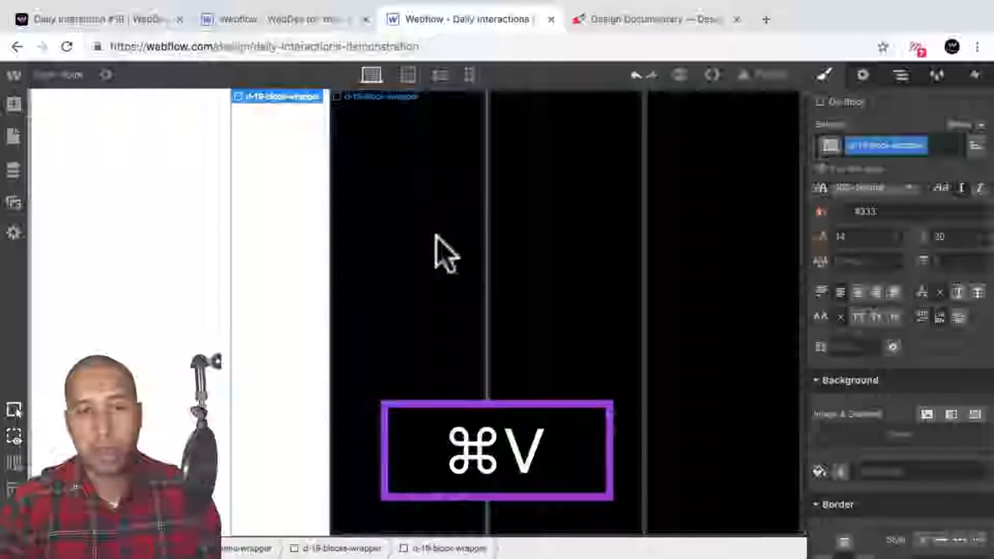
key(super+v)
key(super+v)
key(super+v)
key(super+v)
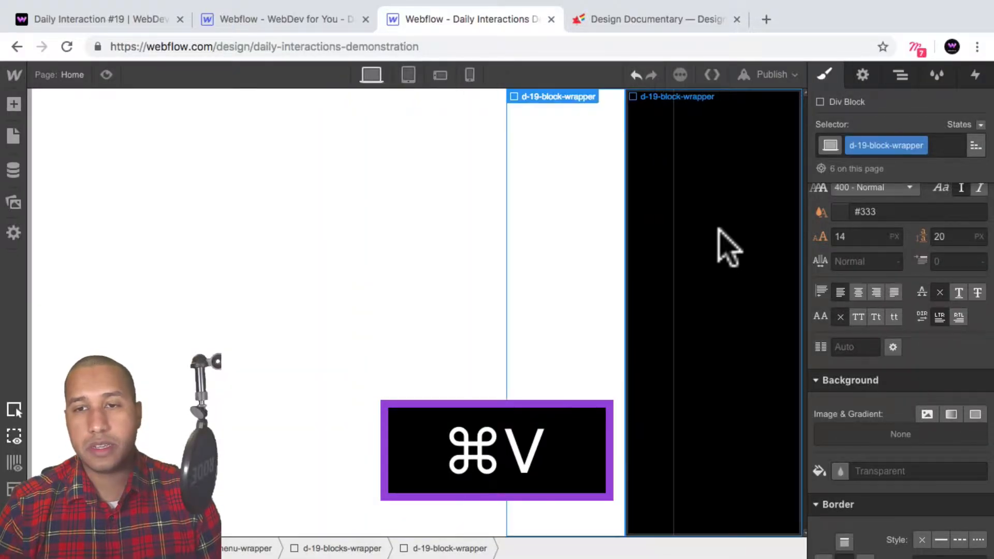
Step: Collapse d-19-blocks-wrapper in the element tree and select its parent, d-19-menu-wrapper
click(127, 252)
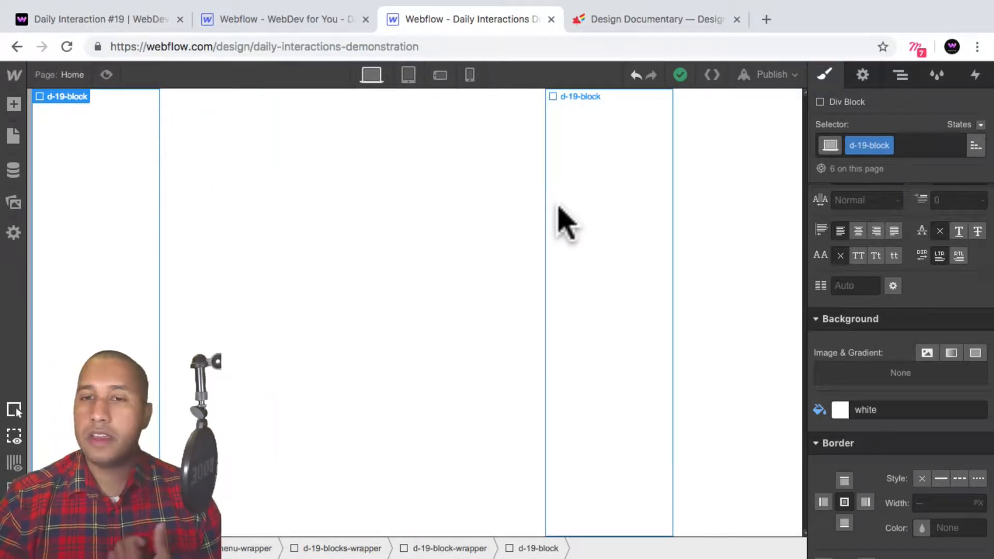
click(901, 76)
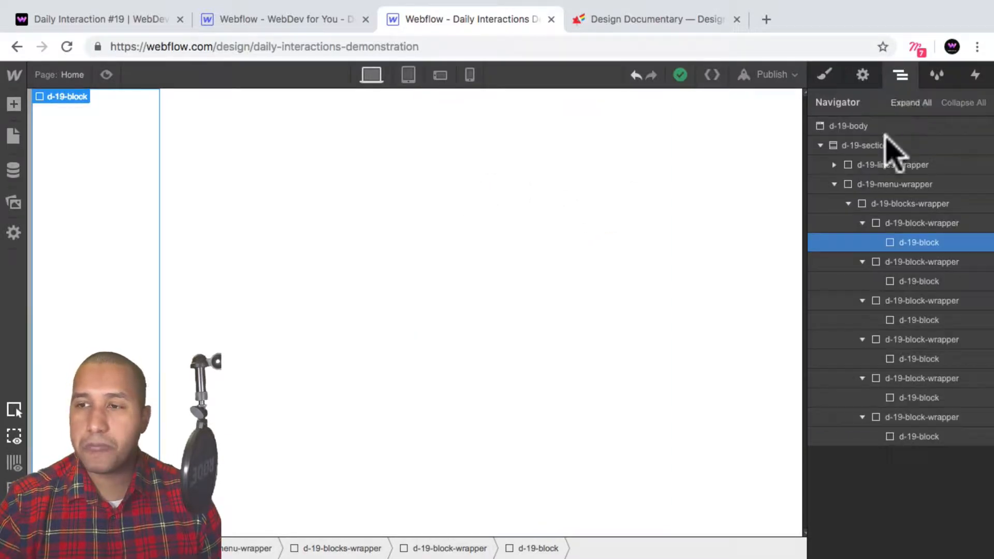
click(849, 204)
click(896, 208)
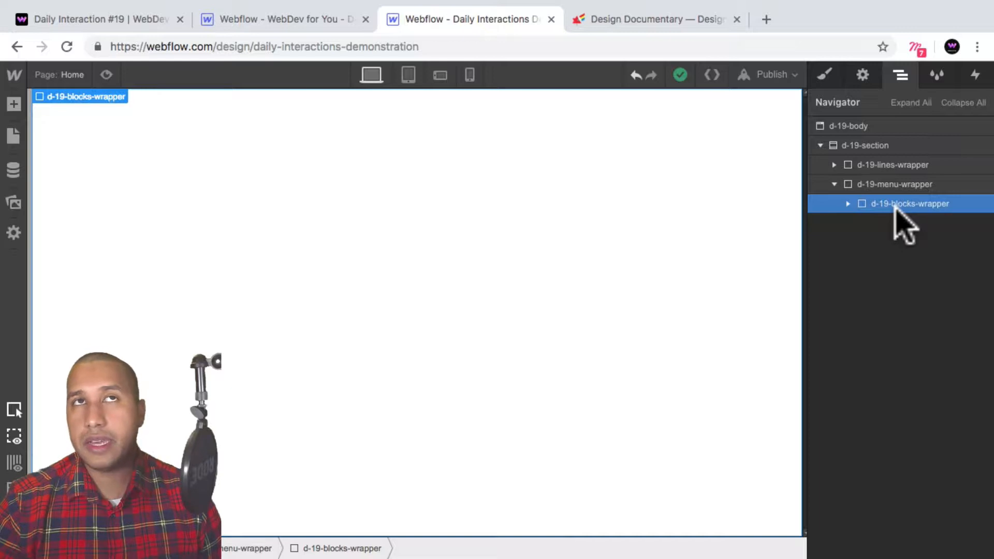
click(884, 184)
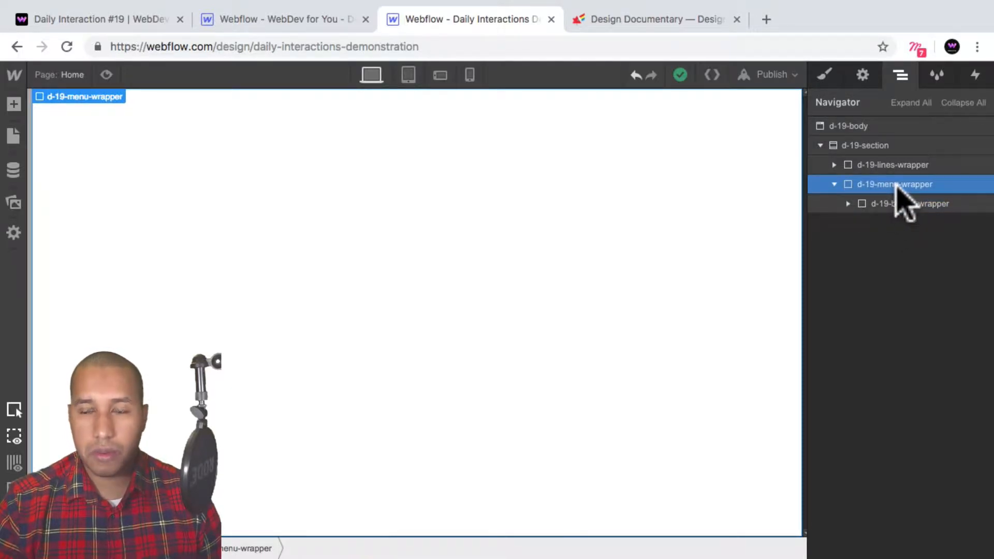
Step: Switch to the published Daily Interaction 19 page, open and close its menu for reference, and return to the Webflow demonstration project
click(111, 23)
click(59, 308)
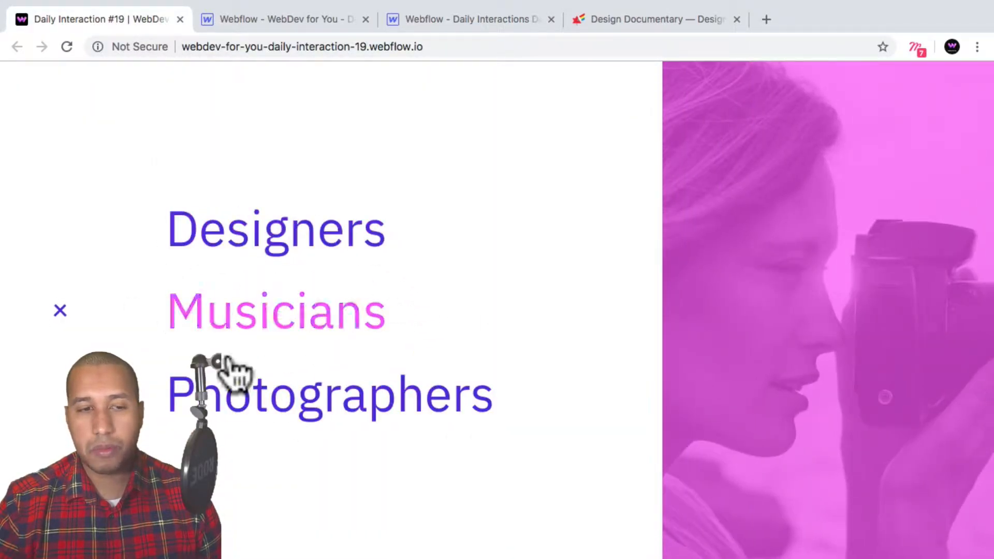
click(59, 311)
click(479, 23)
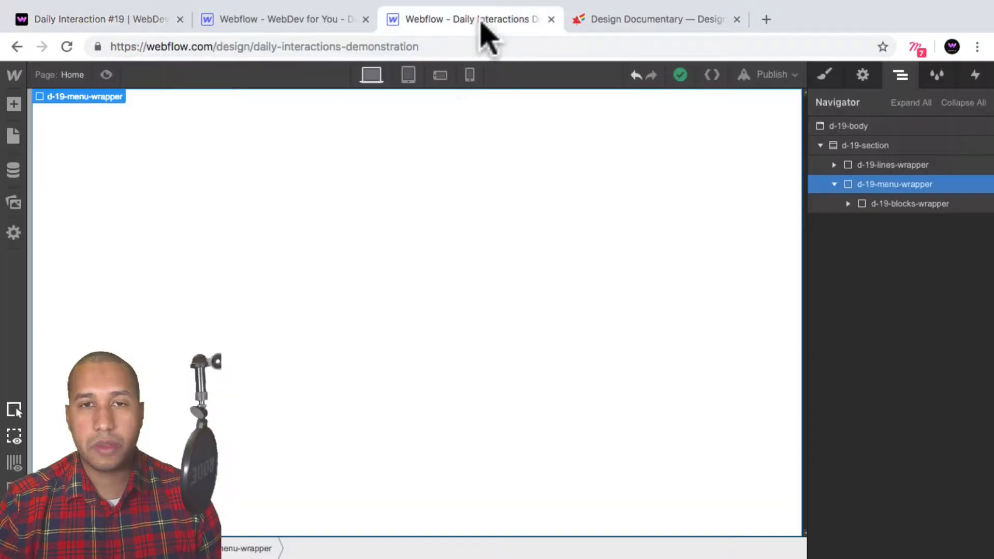
Step: Add a div block inside d-19-menu-wrapper below d-19-blocks-wrapper and give it the class d-19-text-wrapper
click(14, 104)
click(60, 295)
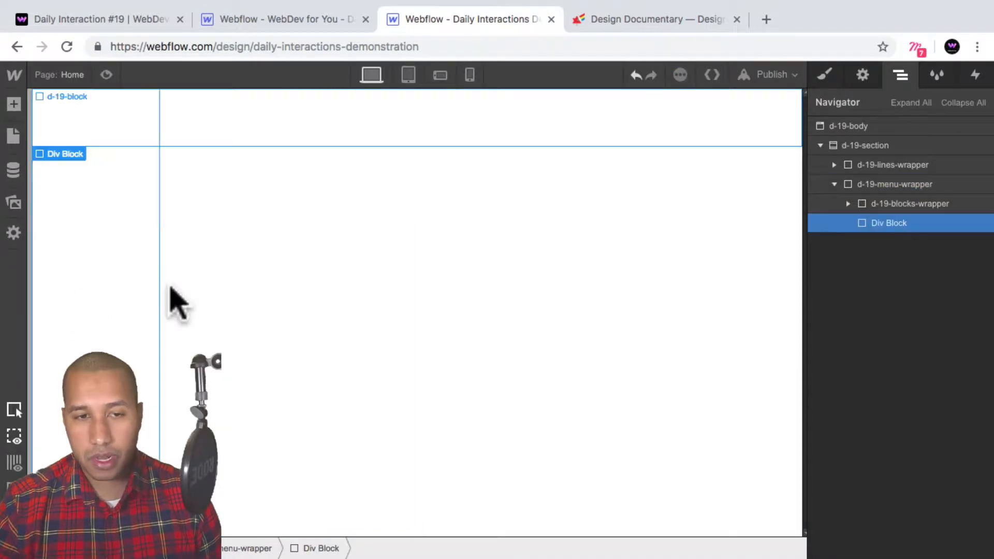
click(823, 77)
click(868, 146)
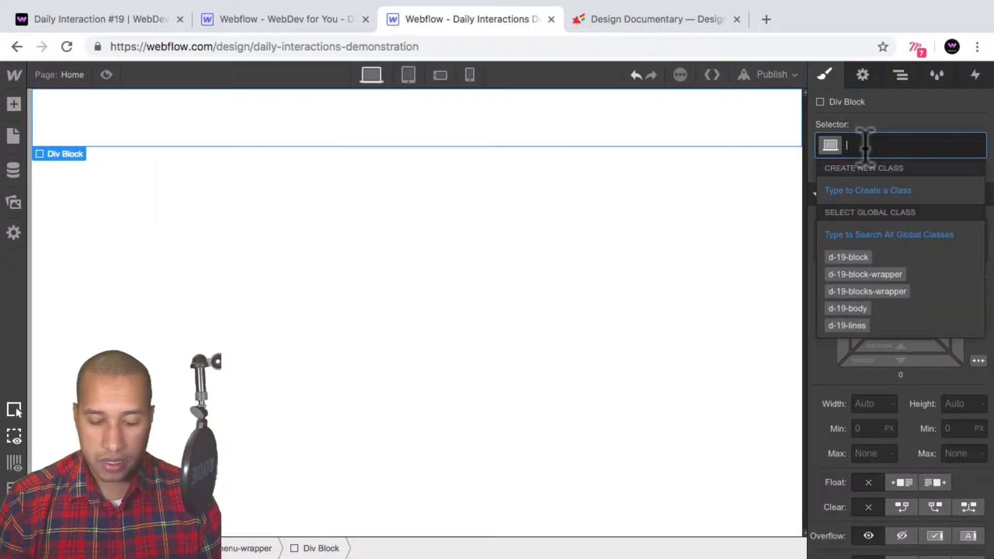
text(d-19-)
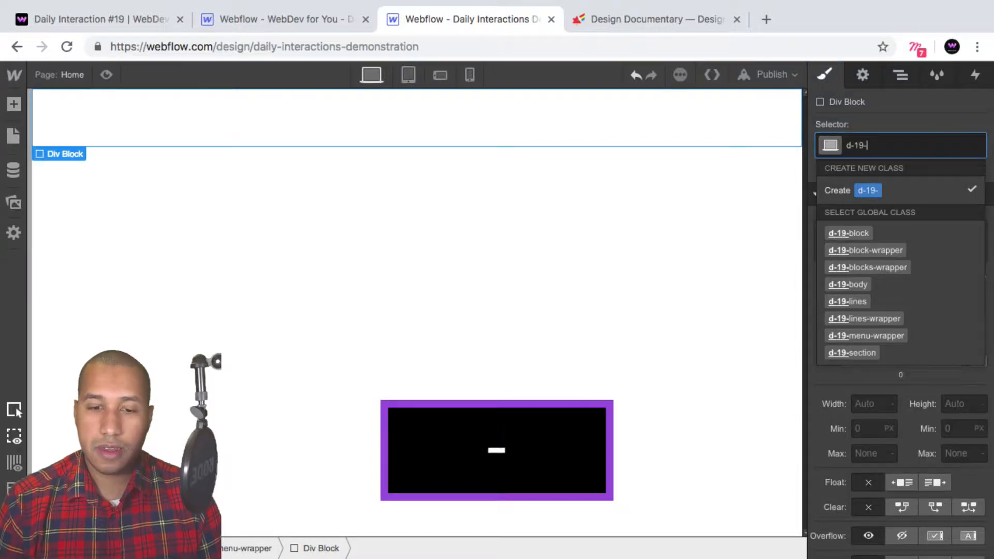
text(text-wrapper)
key(Return)
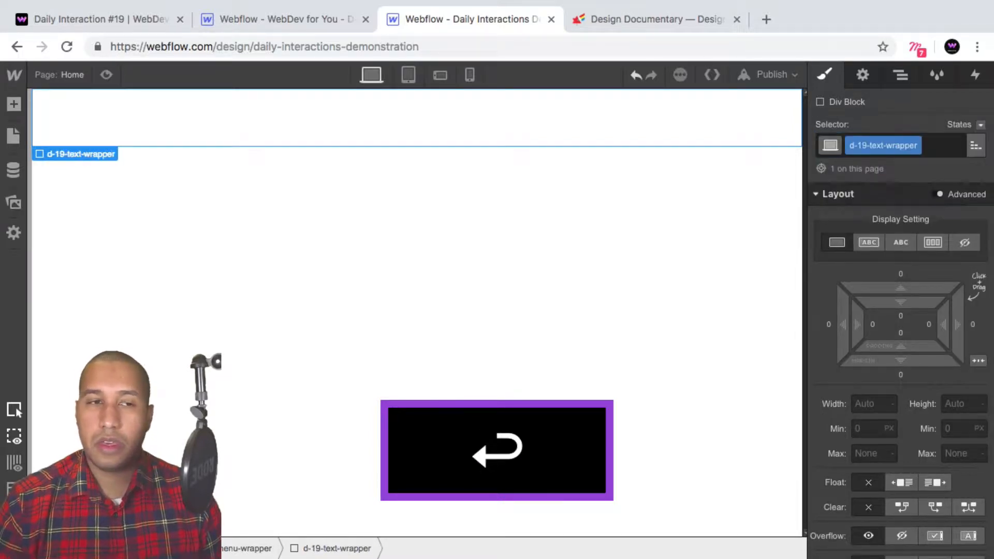
Step: Set the width and height of d-19-text-wrapper to 50% each
scroll(968, 289, down, 5)
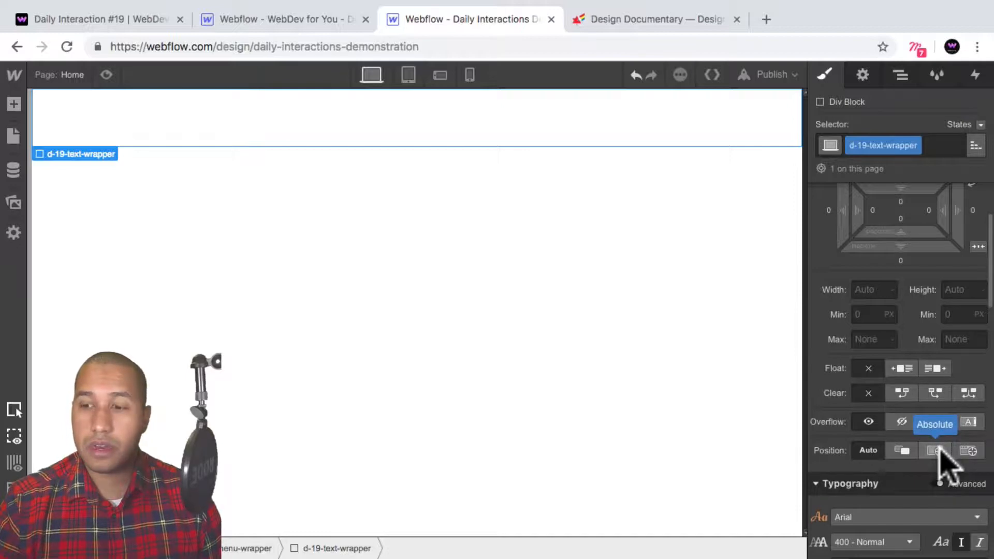
click(868, 290)
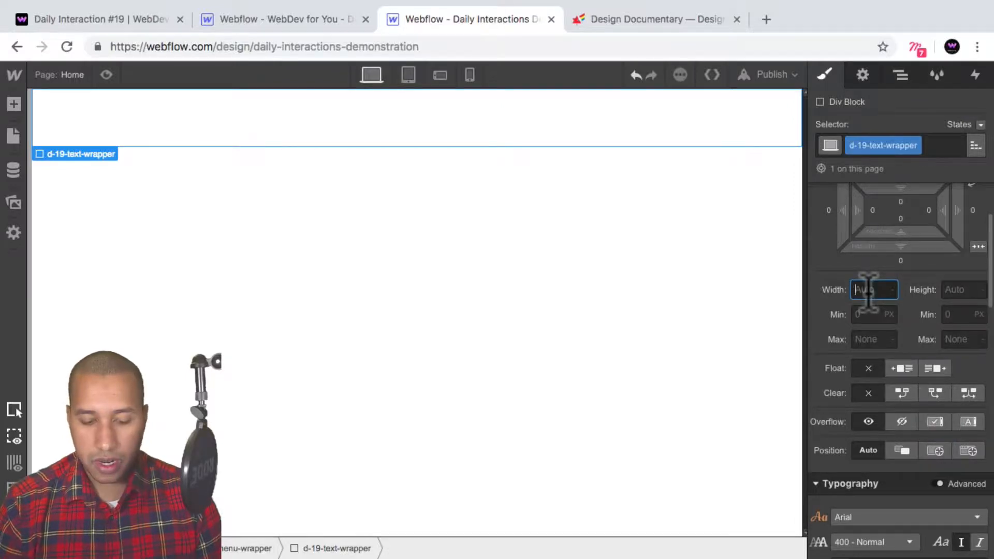
text(50%)
key(Tab)
text(50)
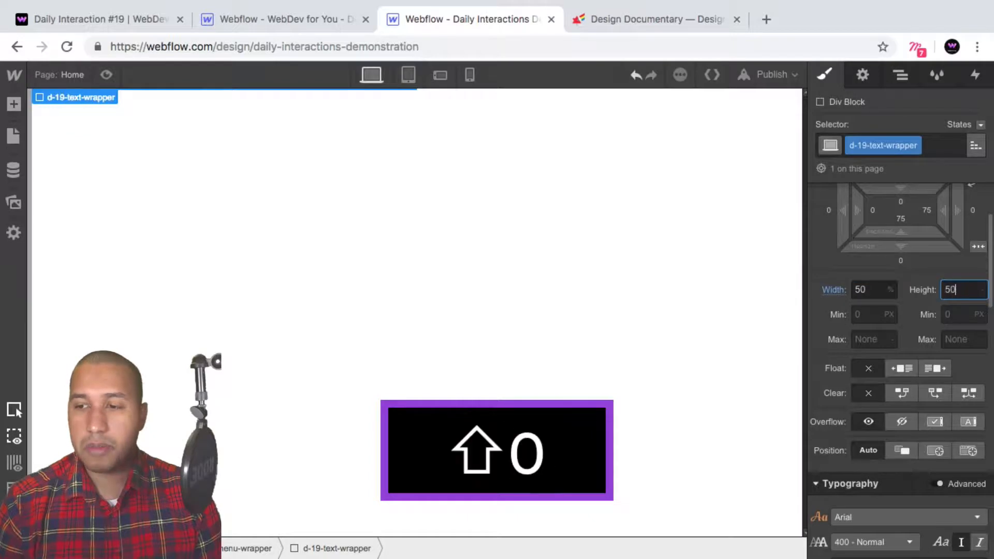
text(%)
key(Return)
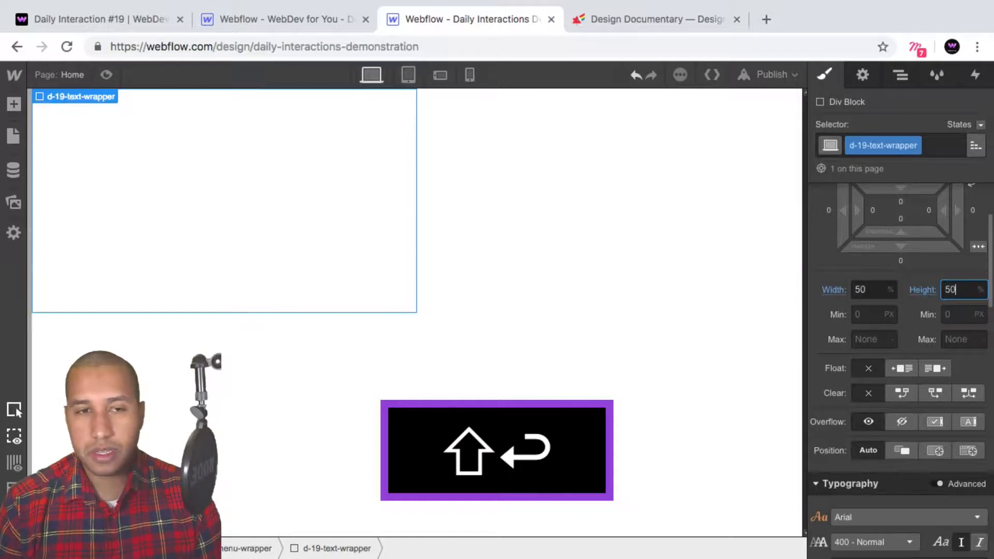
Step: Set d-19-menu-wrapper to a horizontal flex layout with its children vertically centred
click(900, 75)
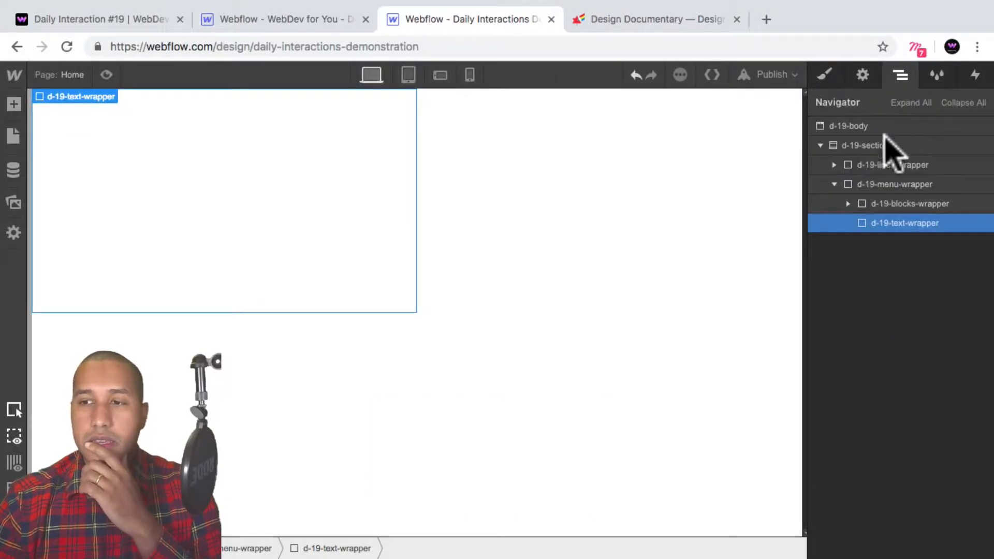
click(893, 185)
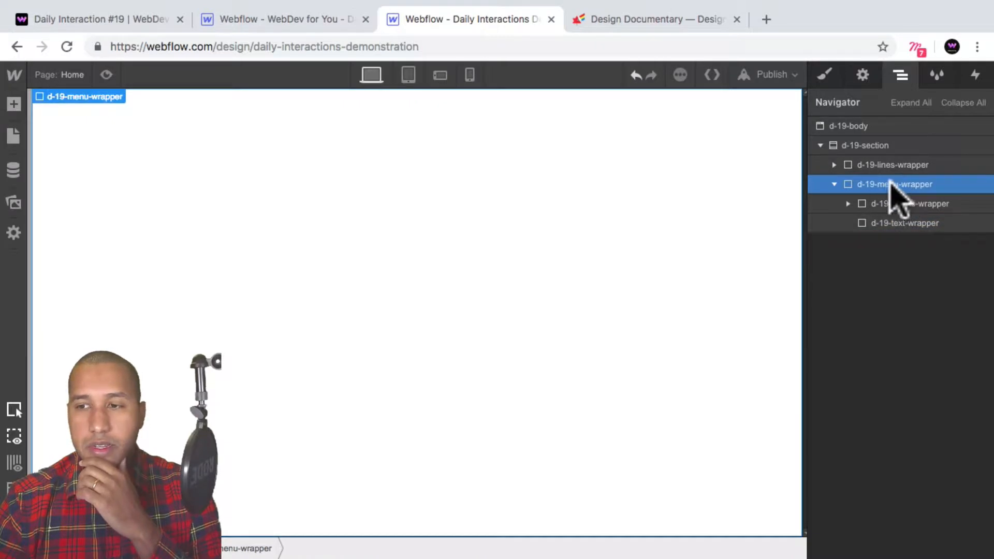
click(825, 75)
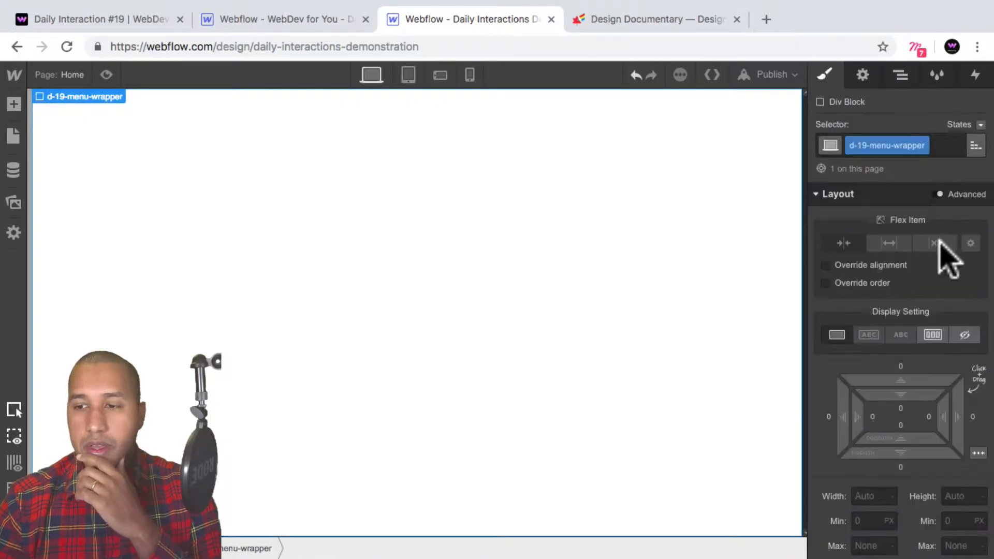
click(933, 335)
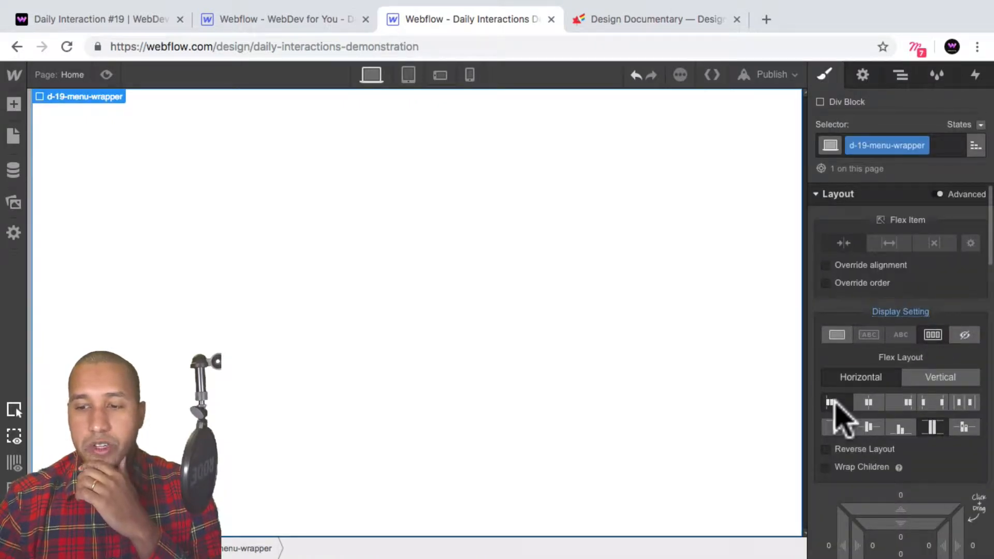
click(870, 427)
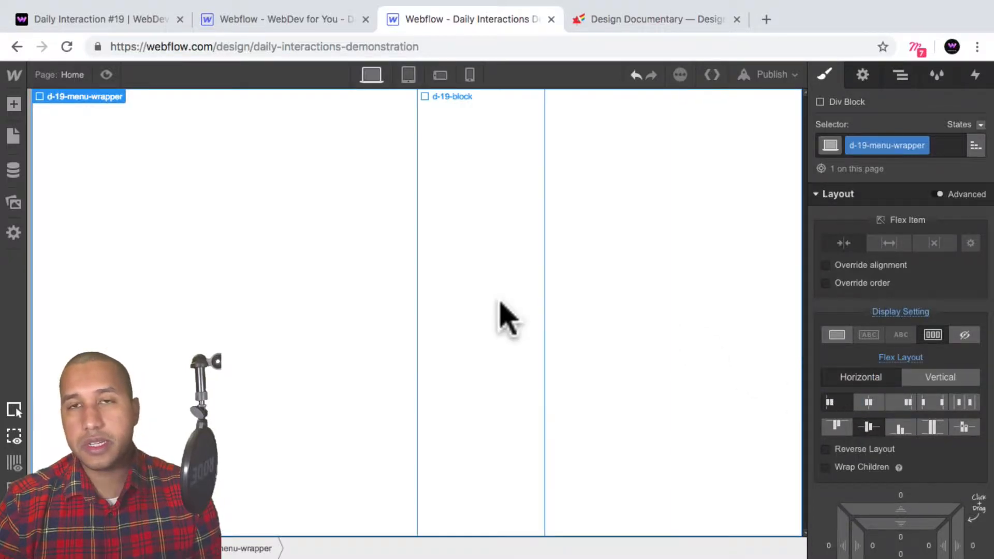
click(900, 75)
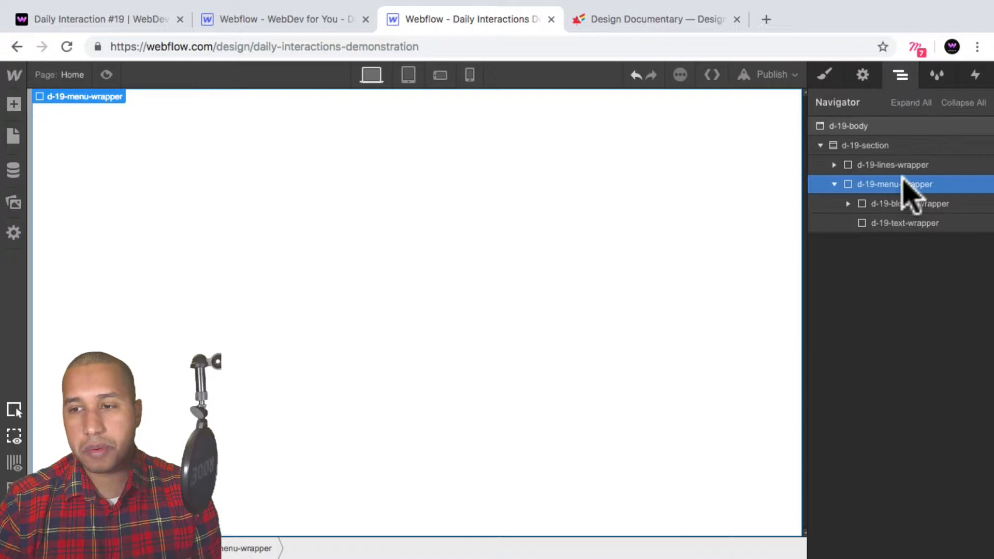
Step: Review the flex alignment settings of d-19-menu-wrapper that position d-19-text-wrapper
click(896, 224)
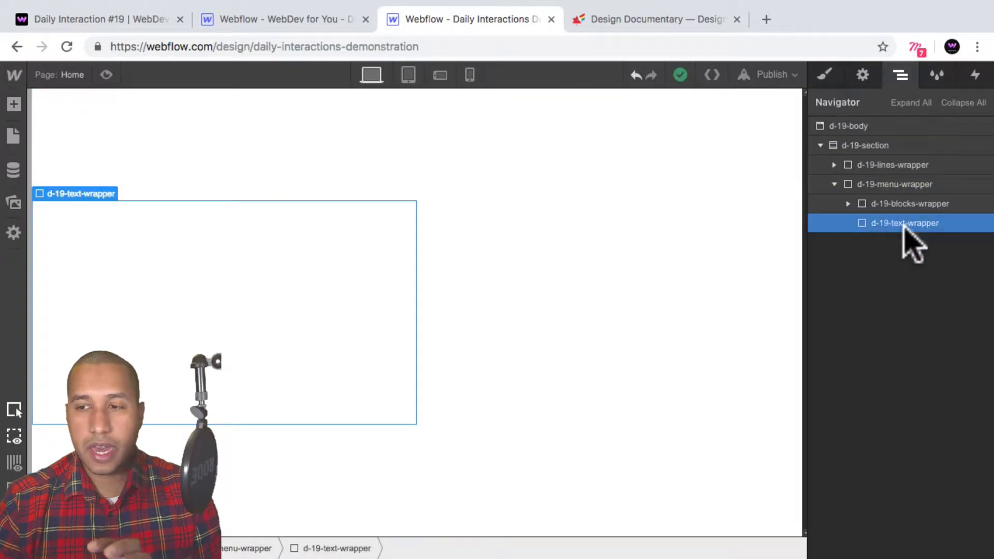
click(886, 184)
click(825, 74)
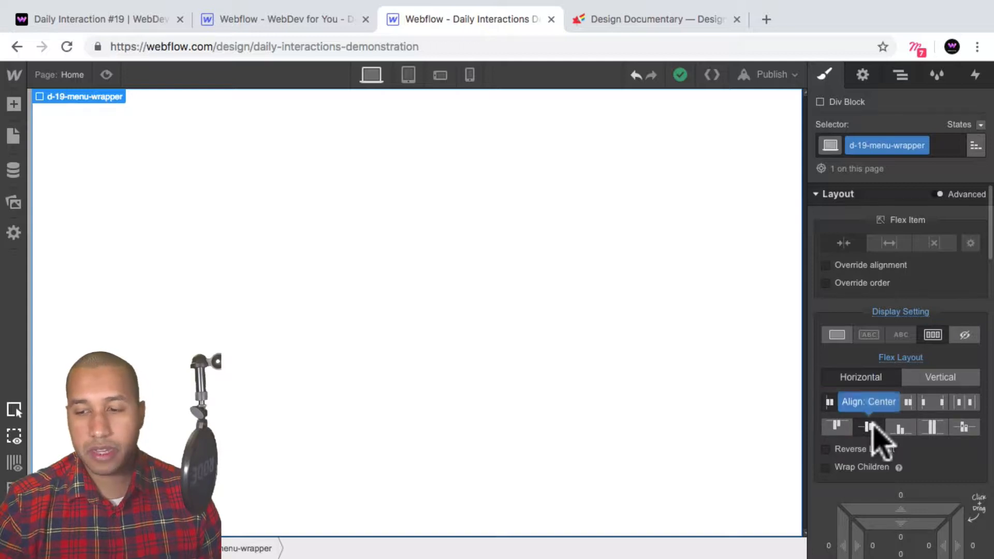
click(901, 76)
Step: Try a width of 16.6666% on d-19-text-wrapper
click(881, 224)
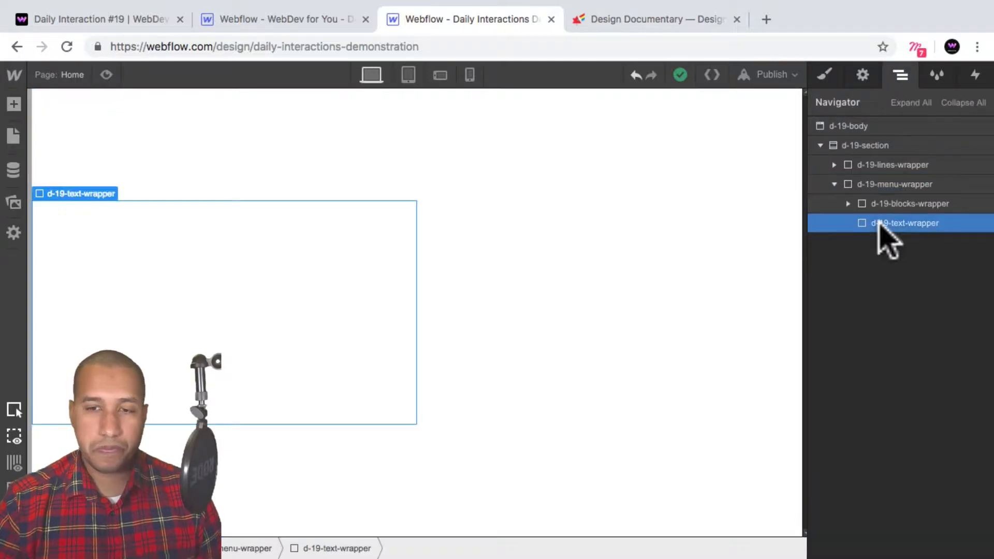
click(824, 75)
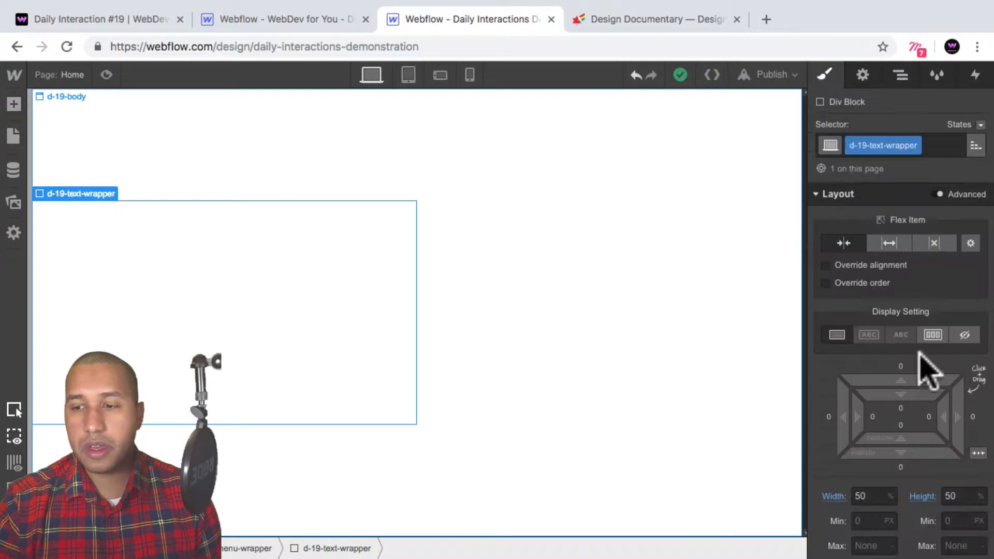
scroll(922, 366, down, 3)
click(875, 429)
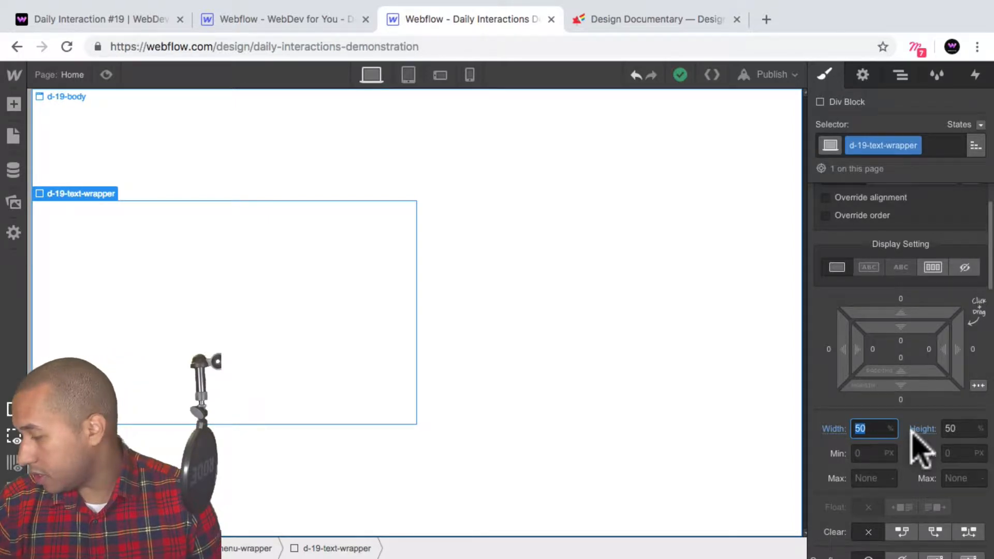
text(16.6)
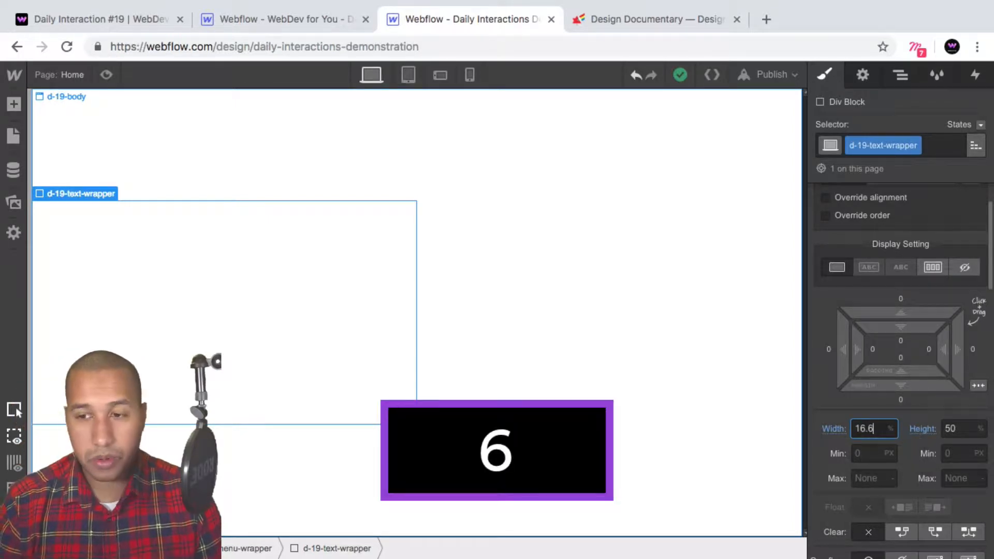
text(666^)
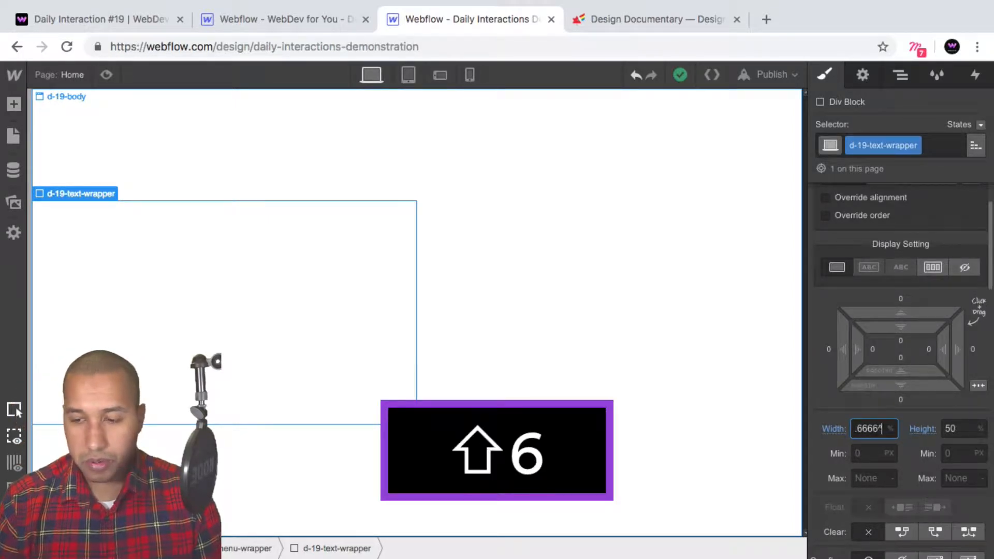
key(BackSpace)
text(%)
key(Return)
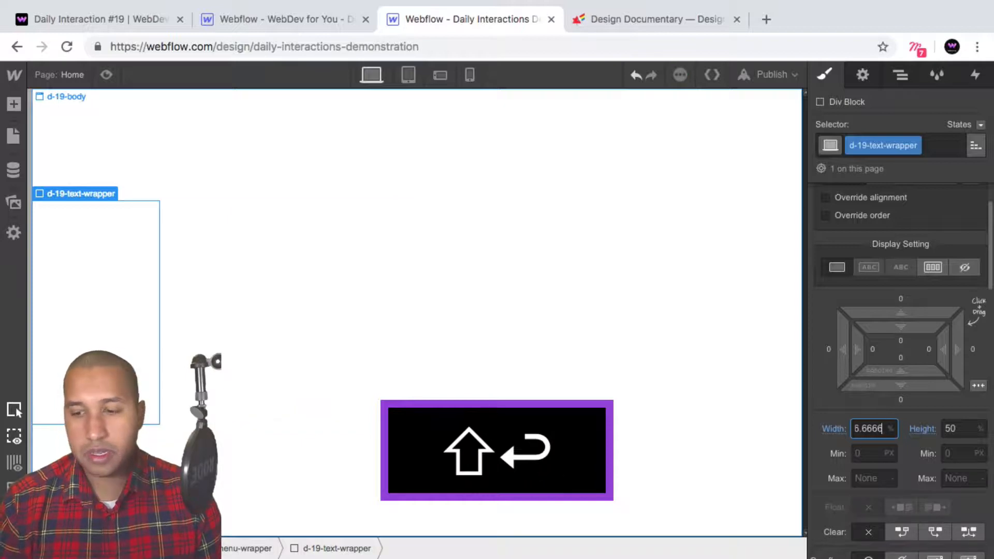
Step: Clear the trial width of d-19-text-wrapper and set it back to 50%
key(super+a)
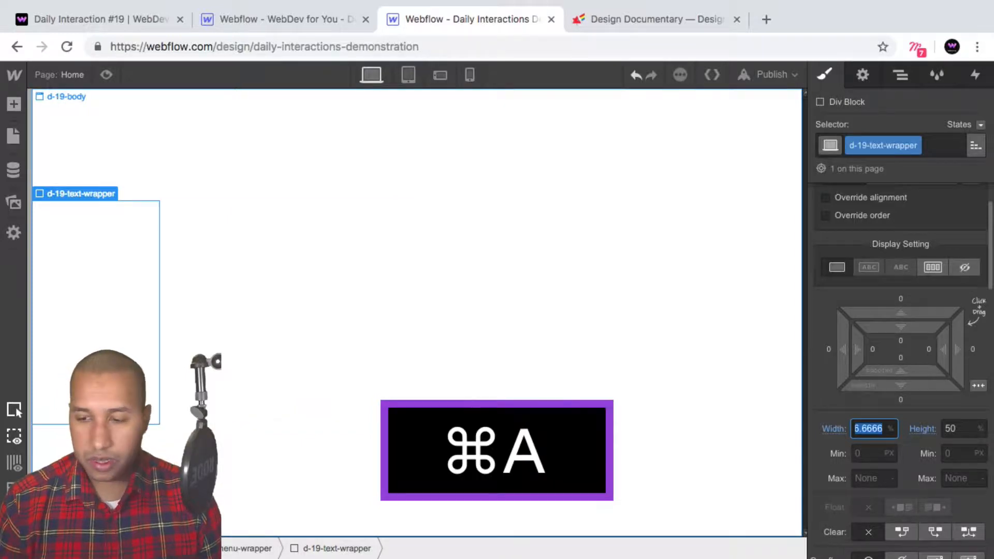
key(super+BackSpace)
key(Return)
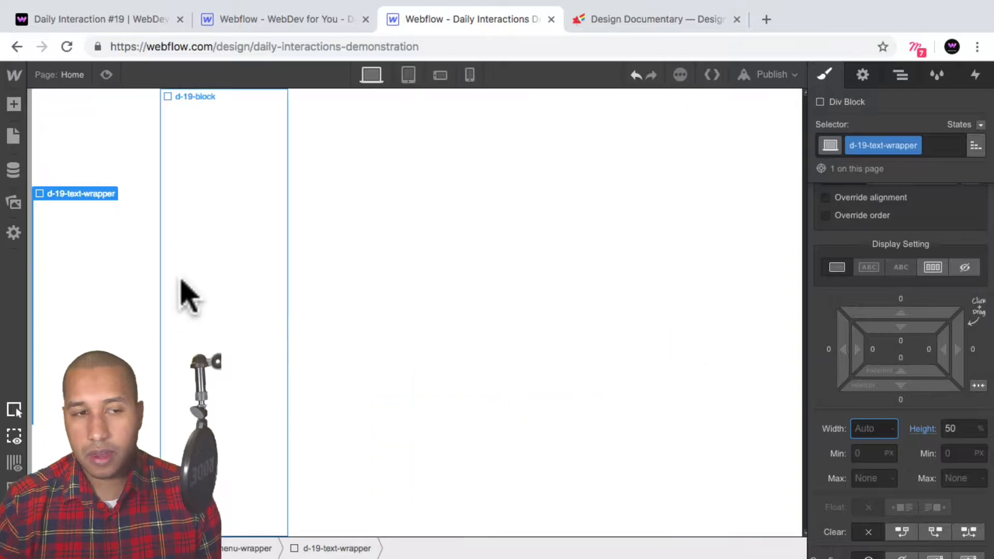
click(960, 430)
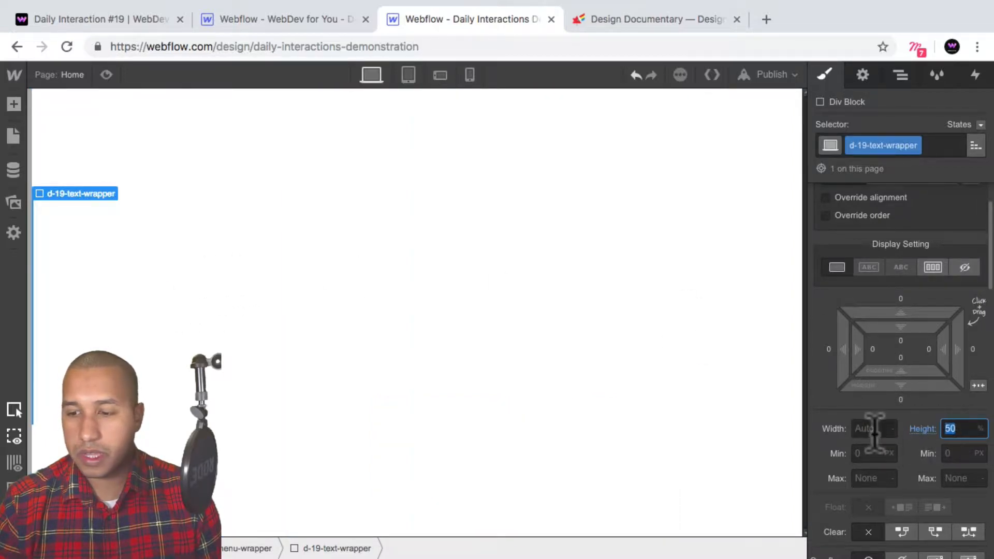
text(500)
key(BackSpace)
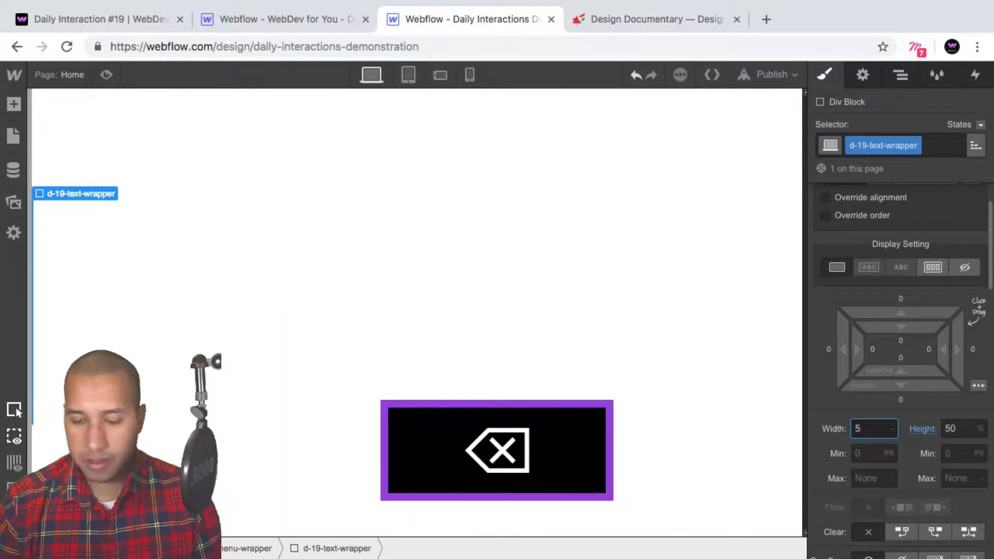
text(%)
key(shift+Return)
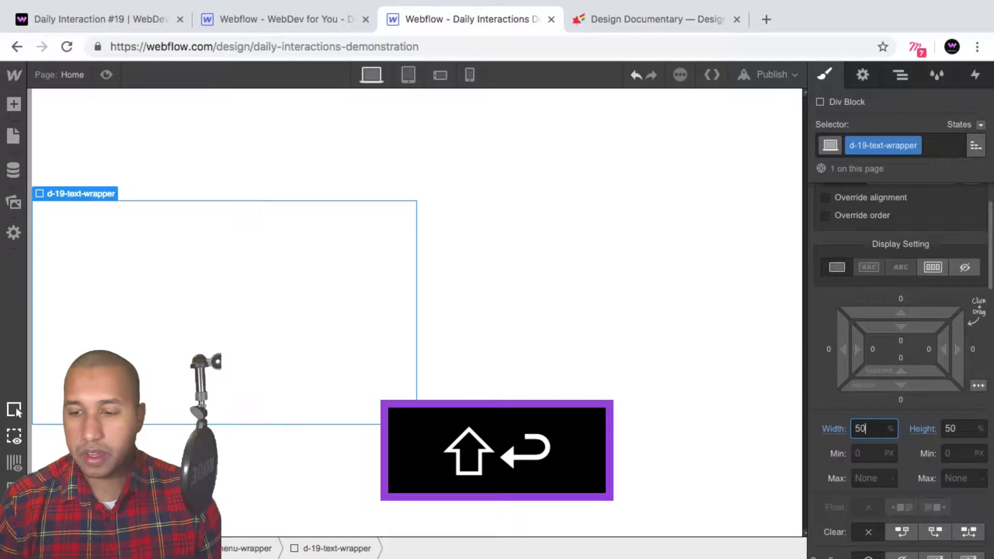
Step: Give d-19-text-wrapper a left margin of 16.6666%
click(828, 350)
text(16)
text(.6666)
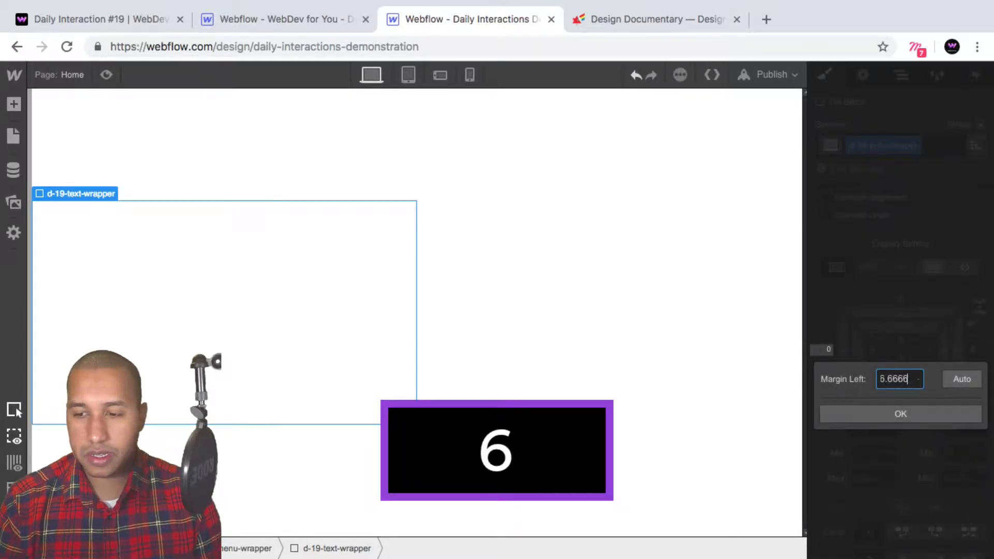
text(%)
key(shift+Return)
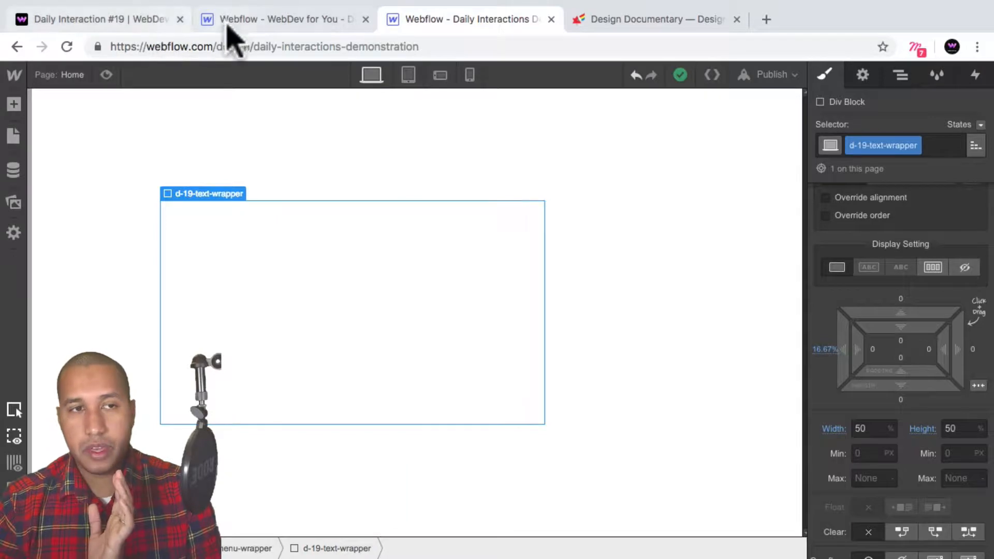
Step: Examine the text placement in the published Daily Interaction 19 menu by opening and closing it, and return to the Webflow demonstration project
click(146, 21)
click(62, 310)
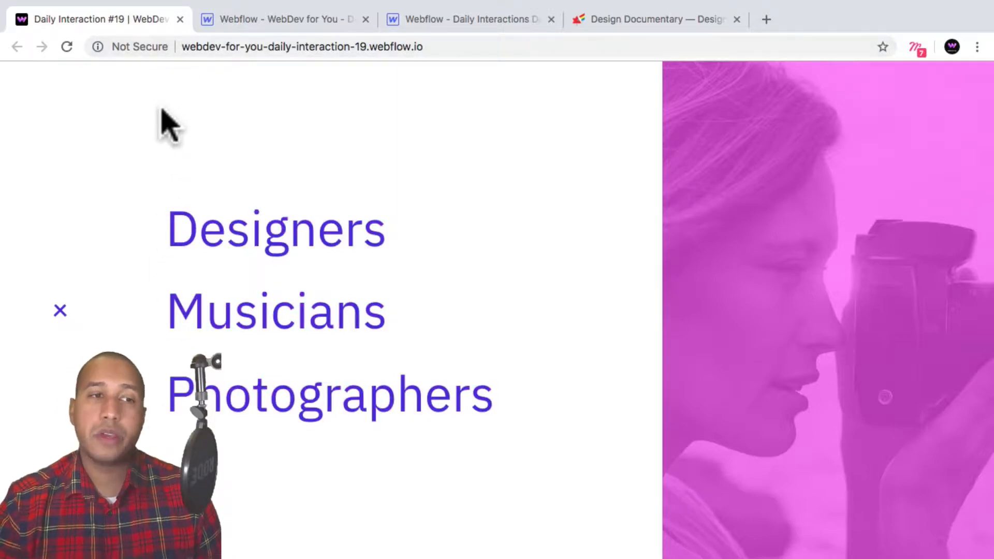
click(60, 312)
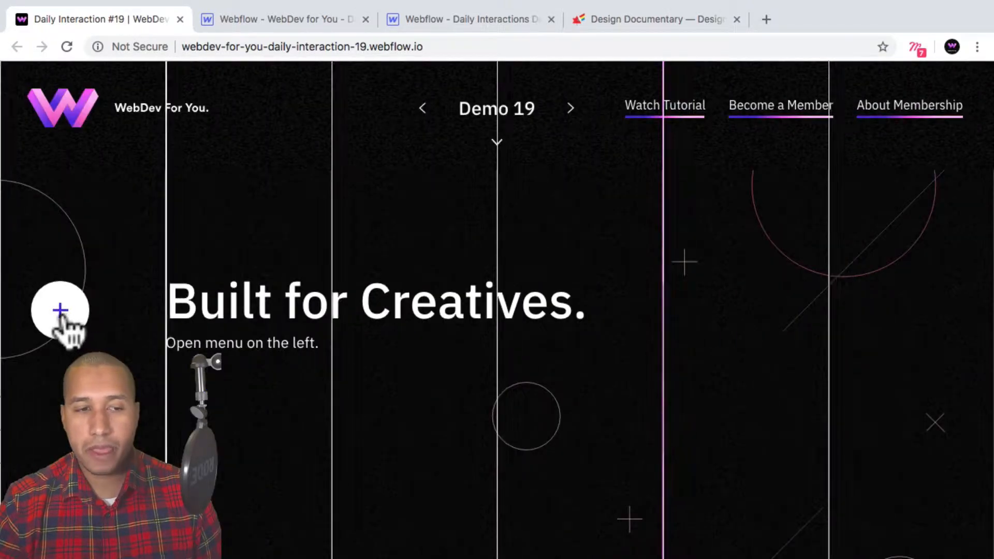
click(61, 315)
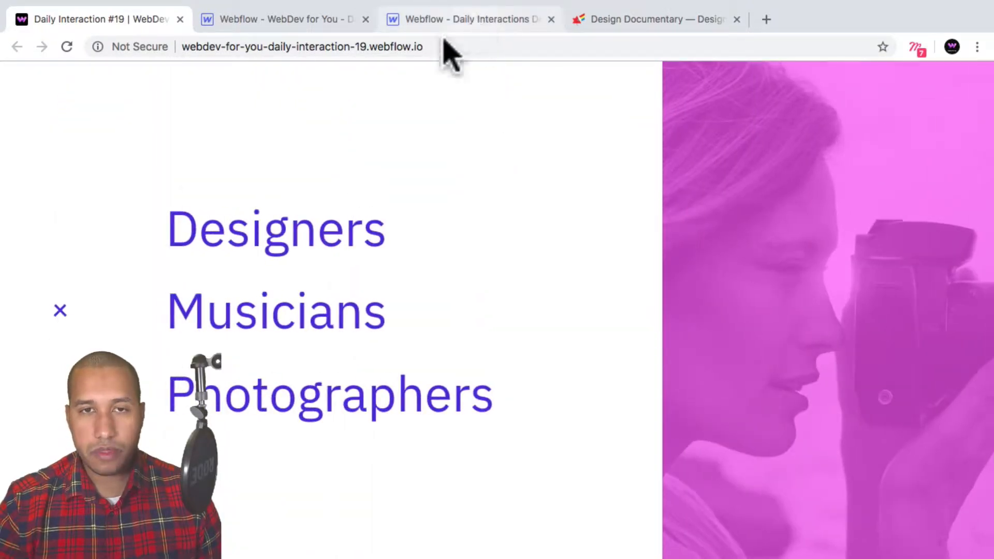
click(60, 312)
click(469, 19)
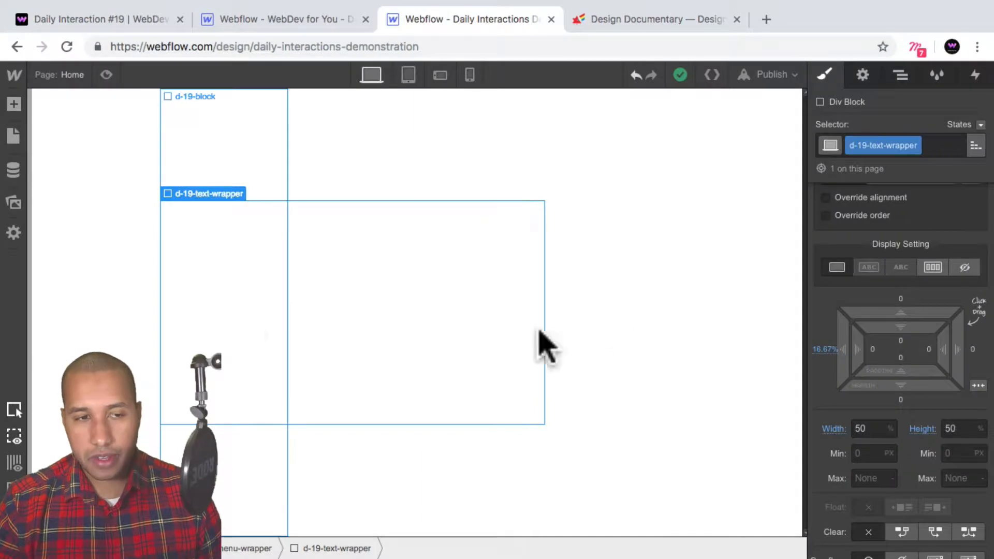
Step: Set d-19-text-wrapper to a vertical flex layout
click(933, 268)
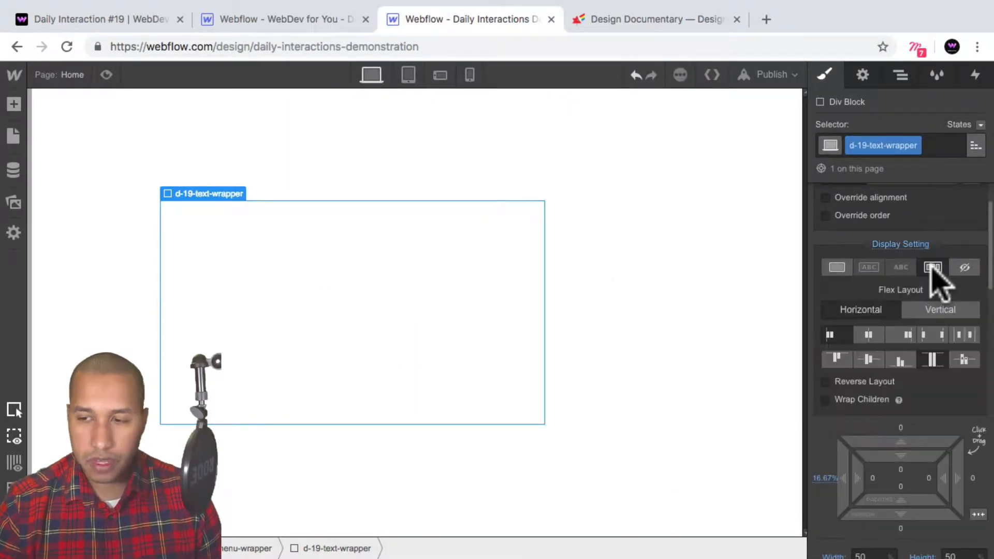
click(935, 314)
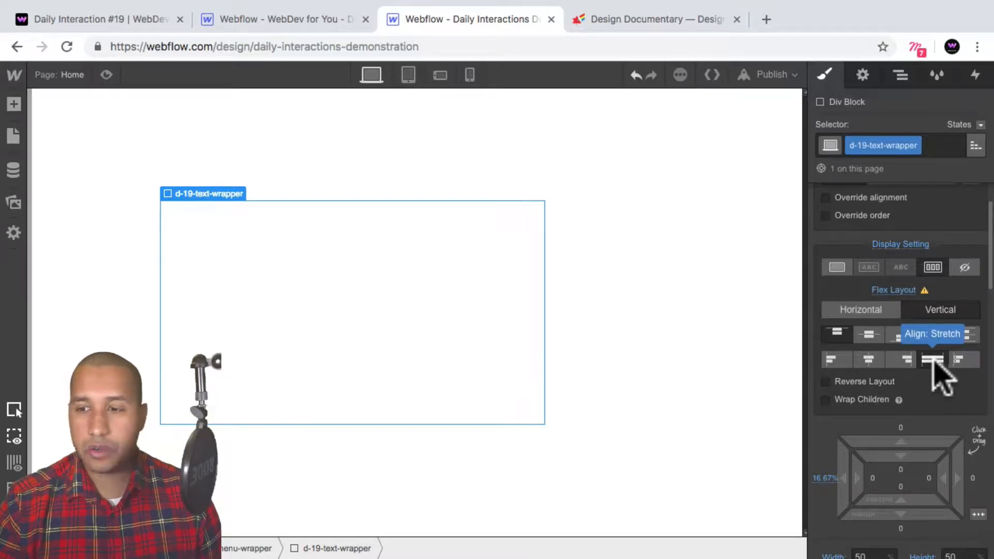
Step: Add a link block inside d-19-text-wrapper and give it the class d-19-link-block
click(901, 76)
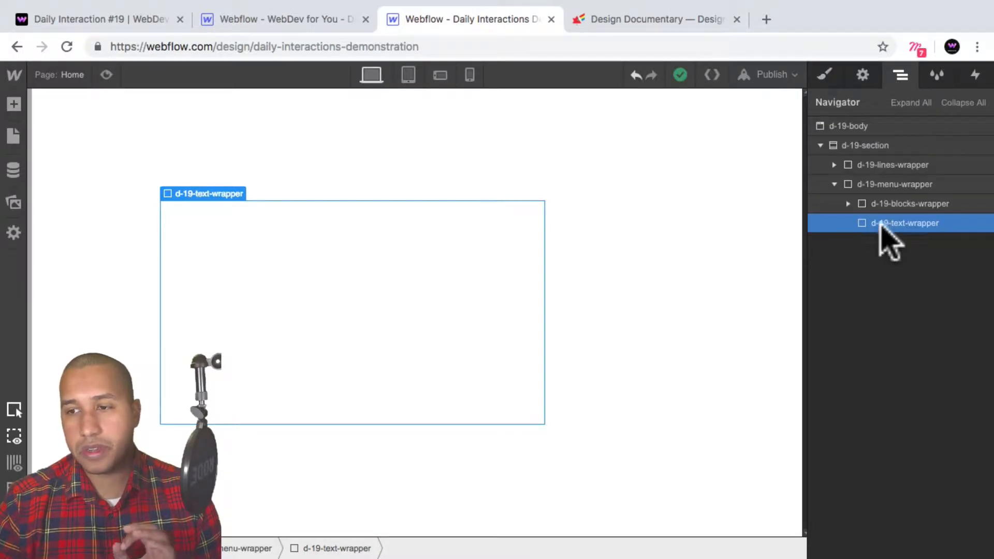
click(14, 104)
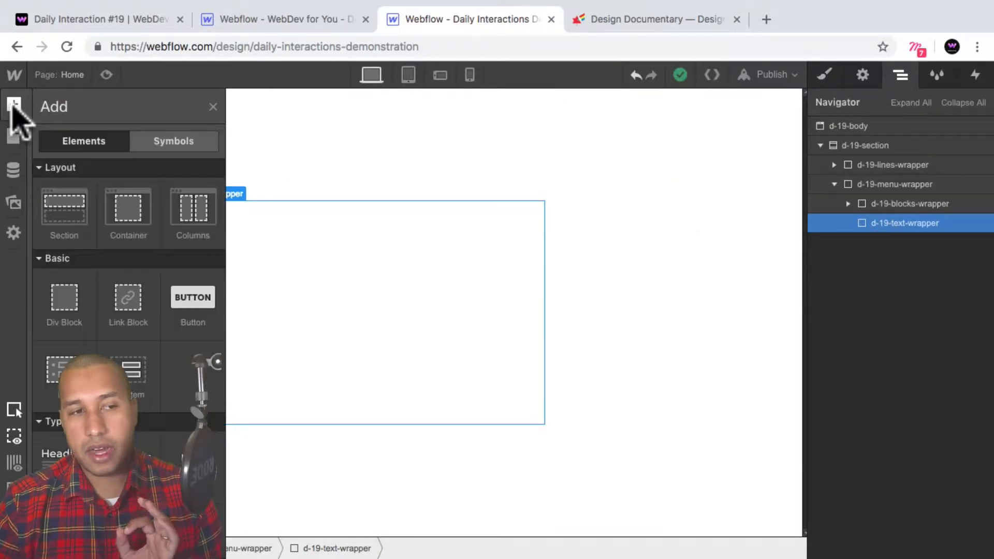
click(126, 303)
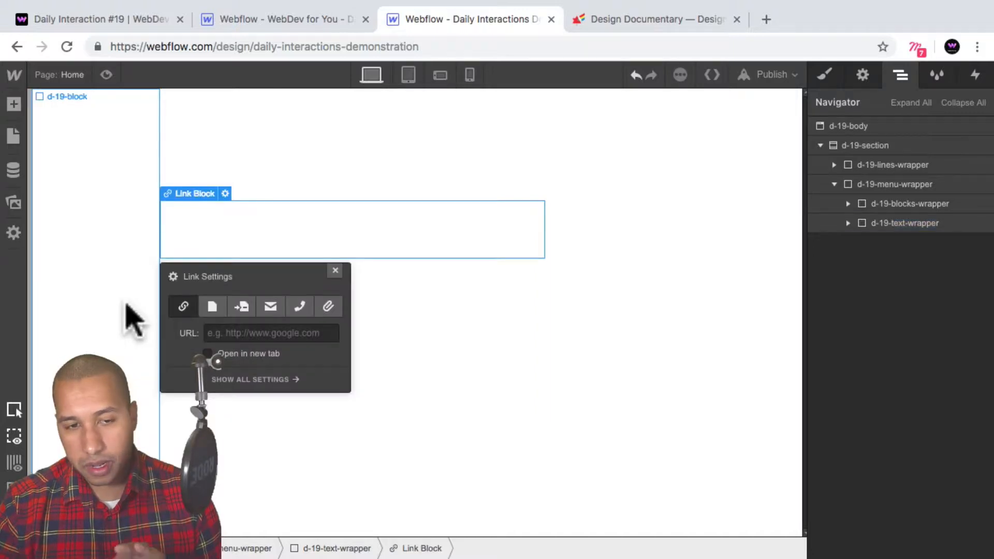
click(849, 223)
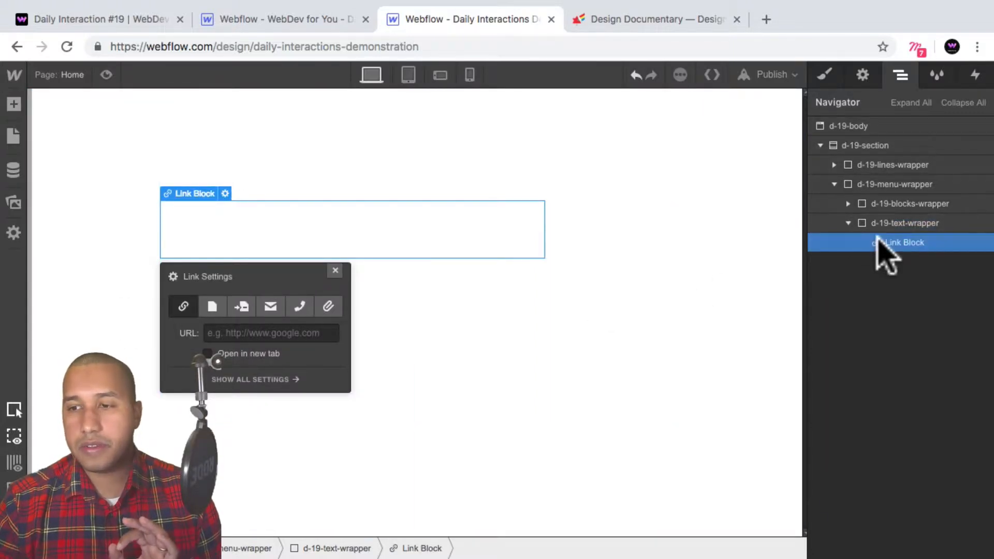
click(826, 77)
click(862, 145)
text(d-19-link-block)
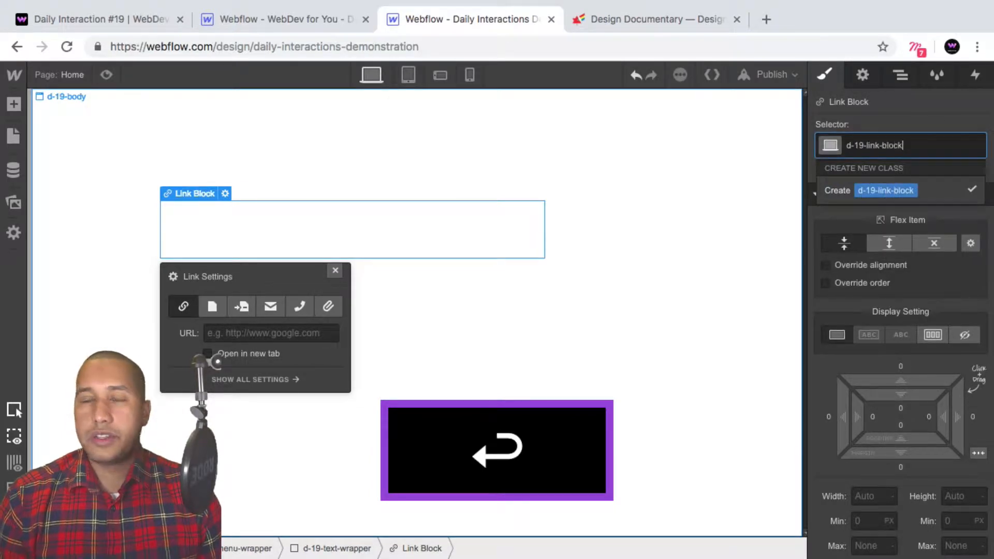
key(Return)
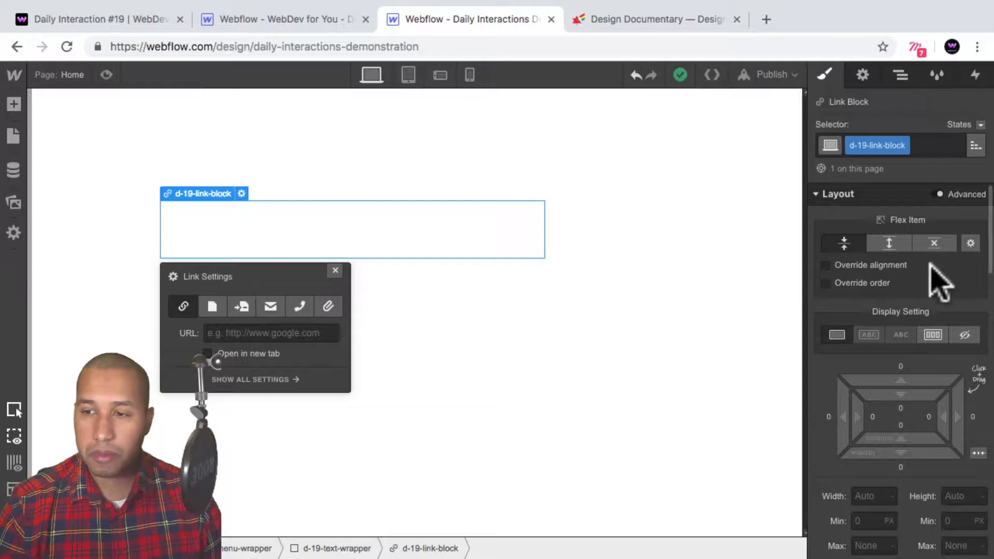
Step: Set d-19-link-block to a horizontal flex layout, justified to the start and vertically centred
click(935, 335)
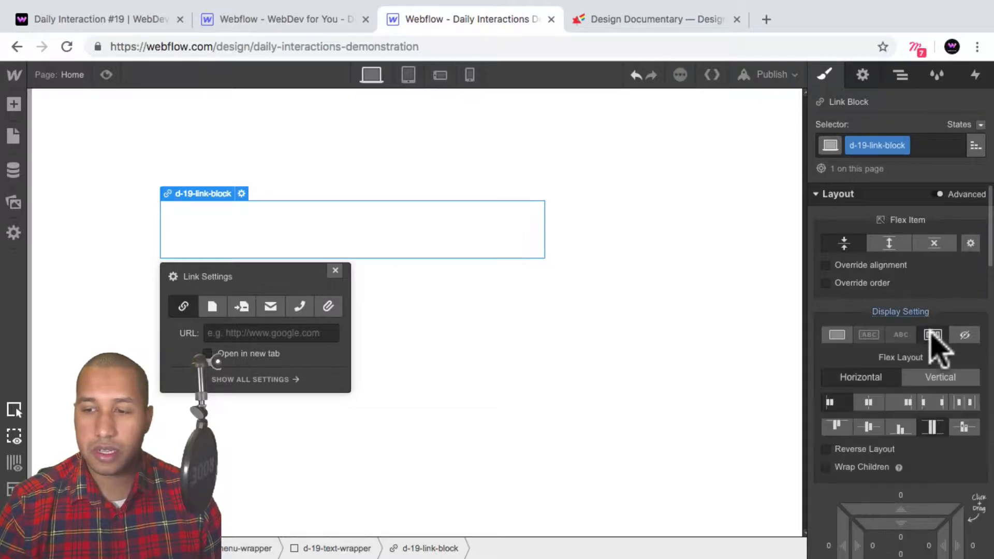
click(868, 403)
click(869, 427)
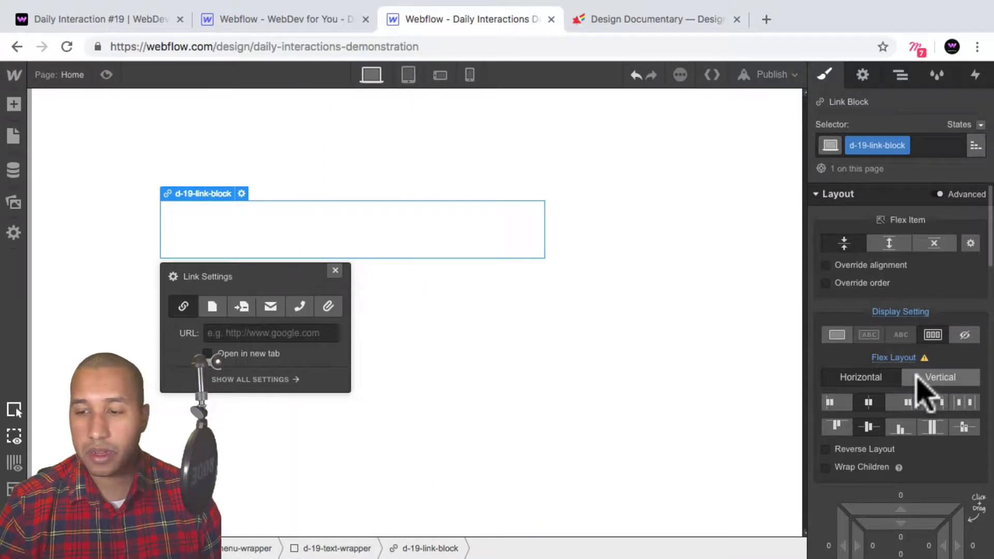
click(834, 402)
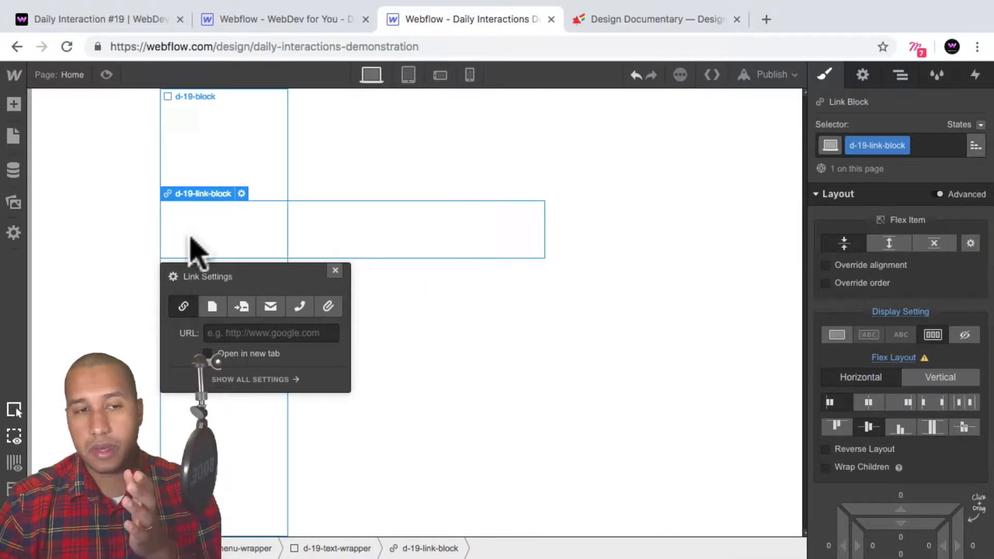
Step: Copy d-19-link-block and paste it twice so that d-19-text-wrapper holds three link blocks
click(901, 75)
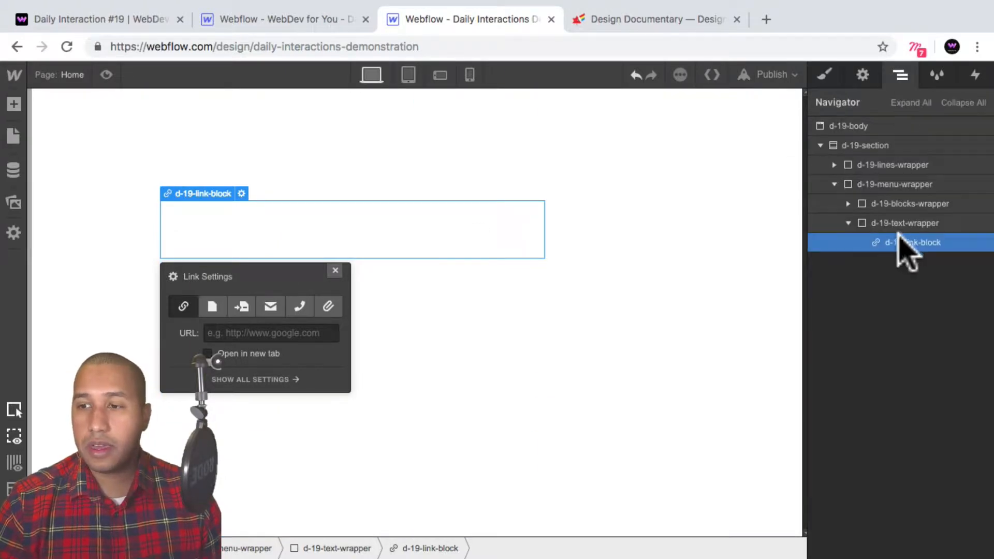
key(super)
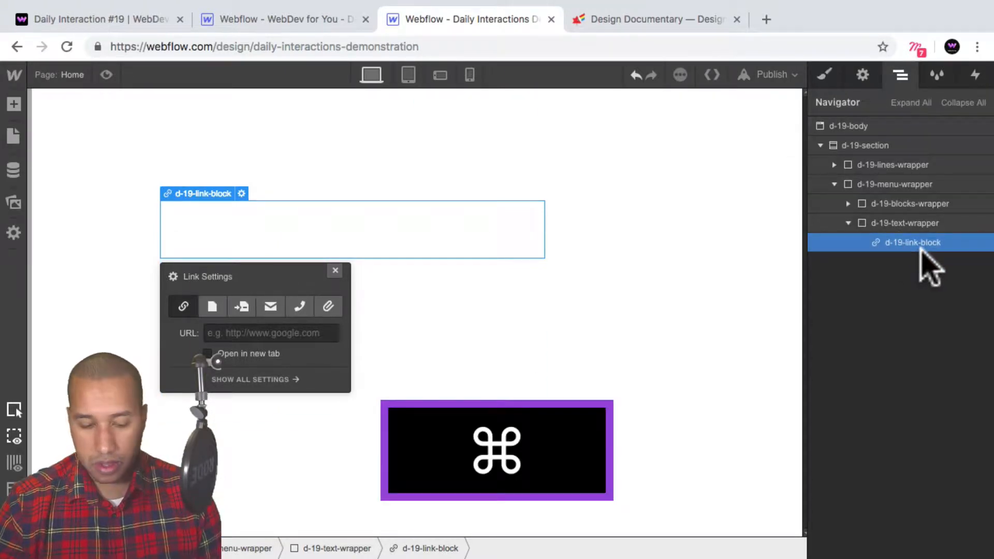
key(super+c)
key(super+v)
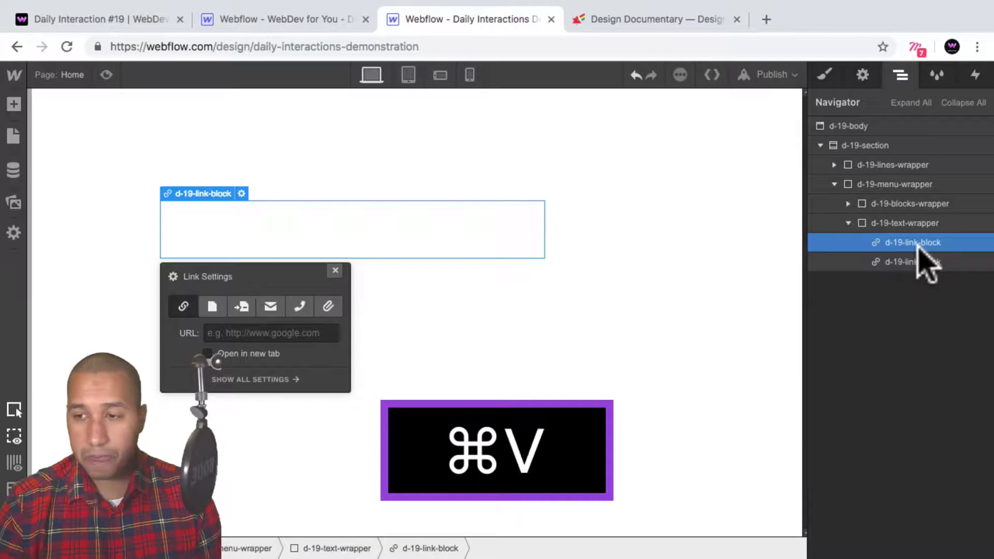
click(903, 224)
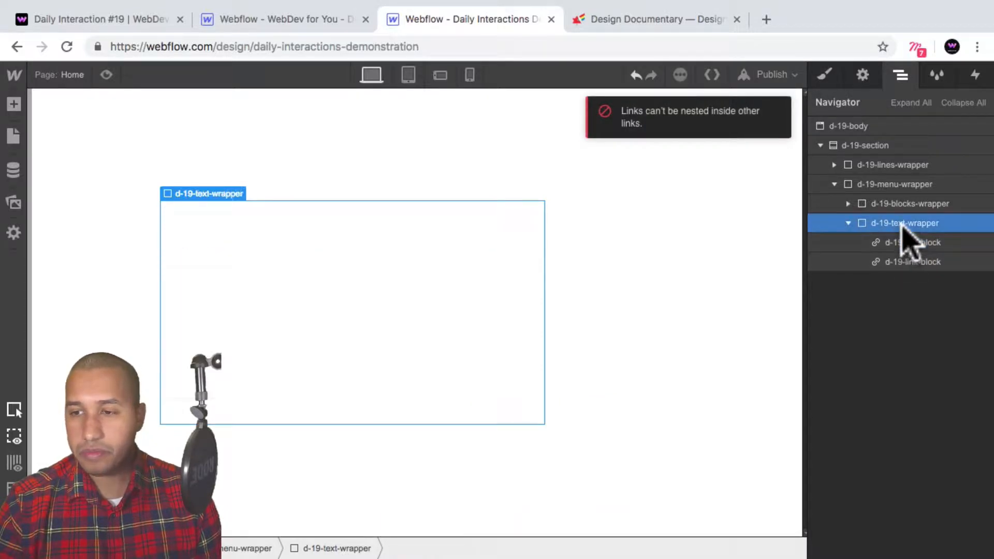
key(super+v)
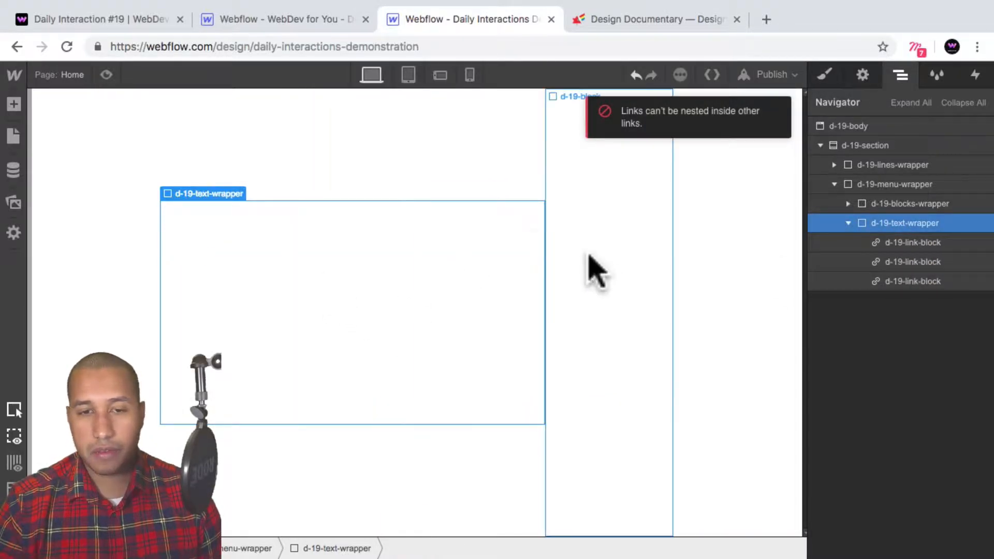
Step: Add a text block inside the first d-19-link-block
click(893, 242)
click(896, 261)
click(896, 282)
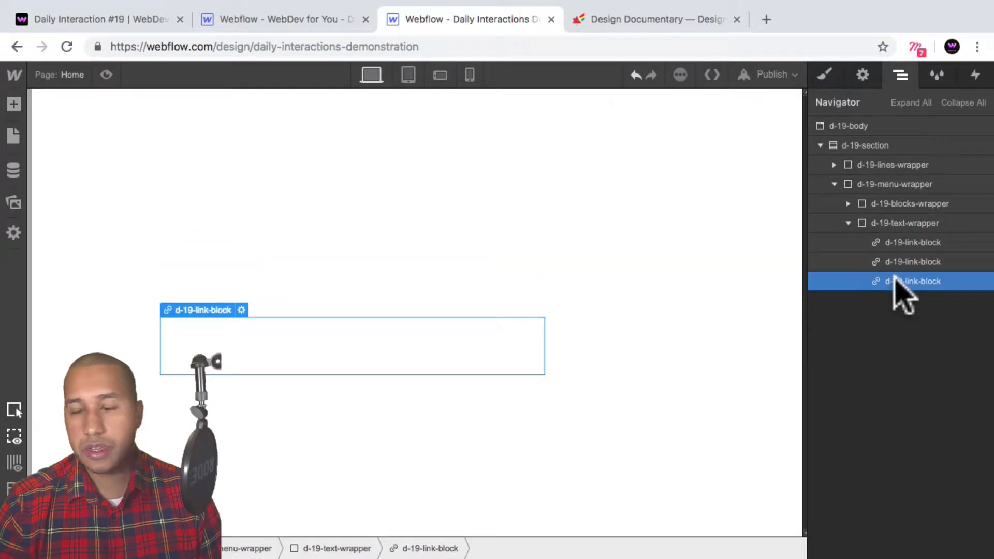
click(902, 244)
click(901, 262)
click(901, 242)
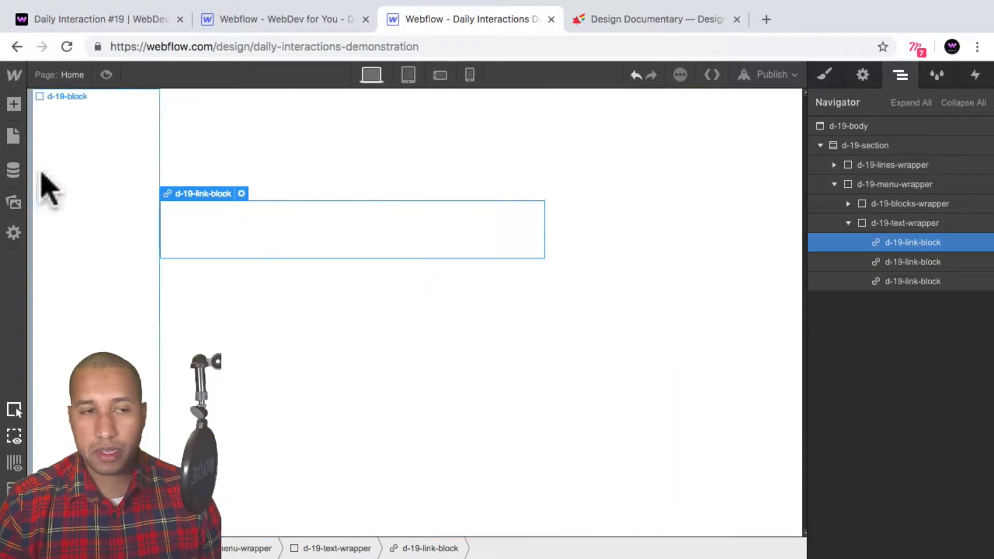
click(14, 104)
scroll(67, 447, down, 10)
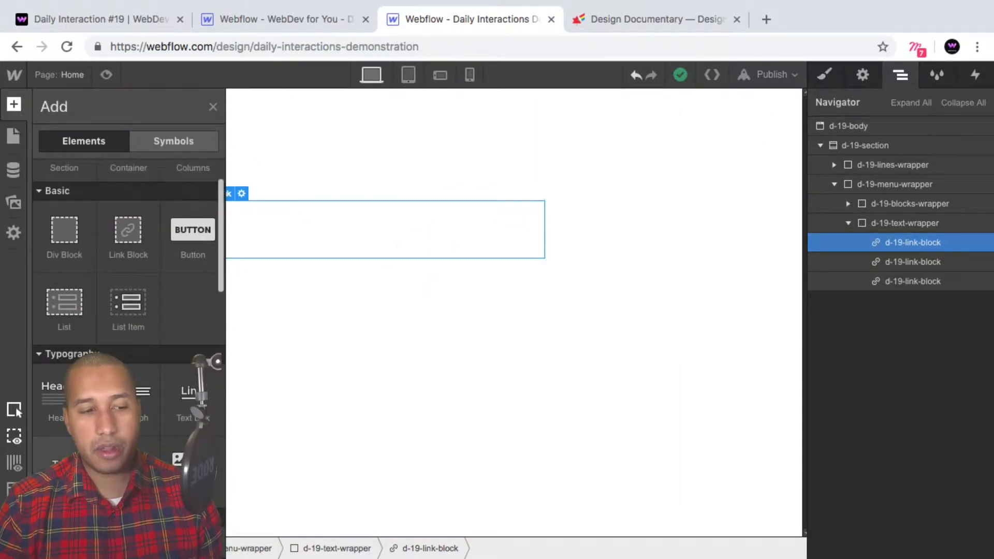
scroll(62, 352, up, 1)
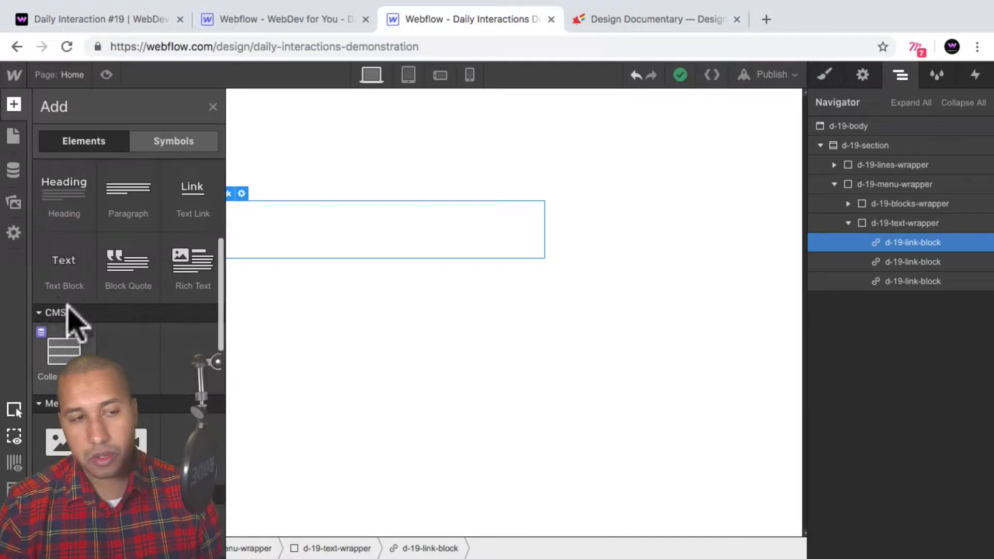
click(63, 267)
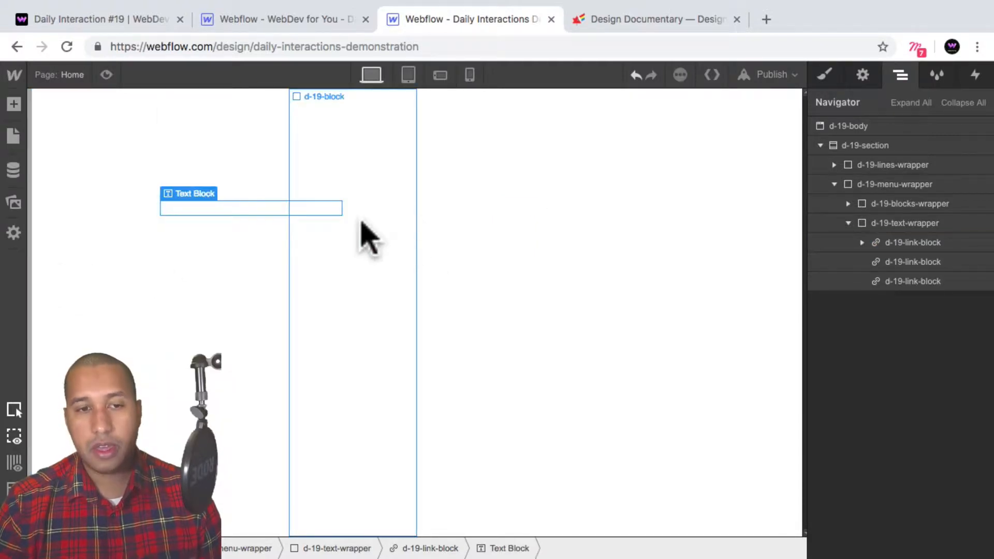
Step: Set the new text block's position to relative and name its class d-19-menu-item-text
click(824, 75)
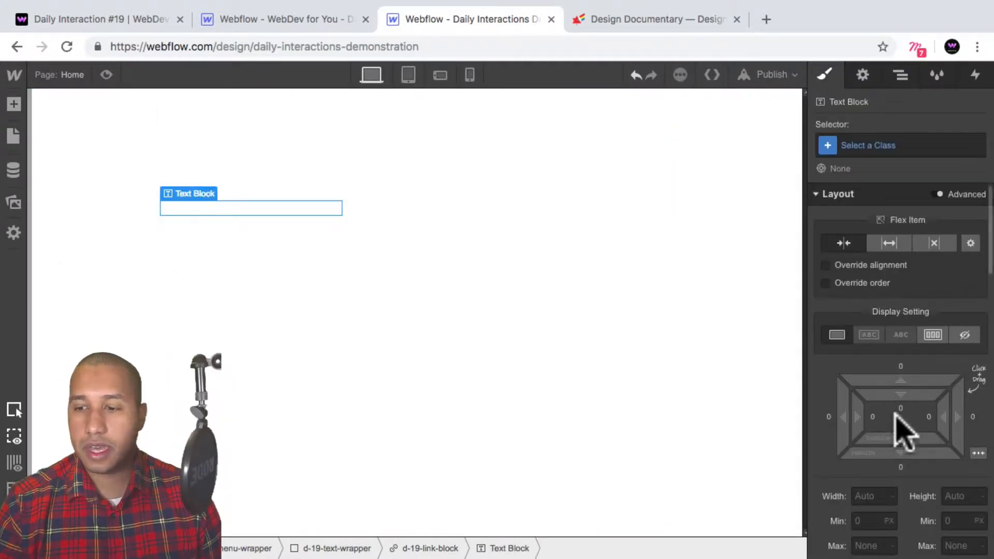
scroll(899, 424, down, 5)
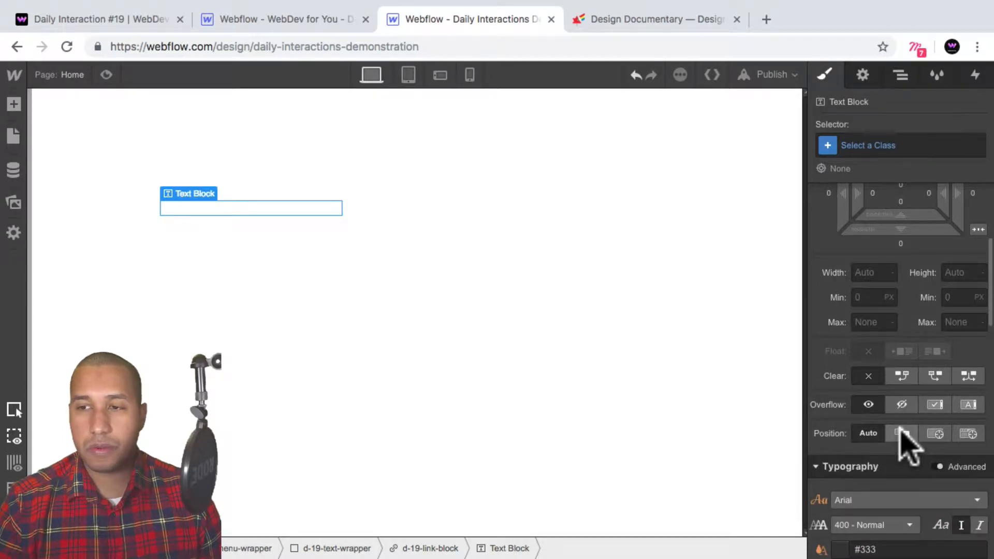
click(902, 434)
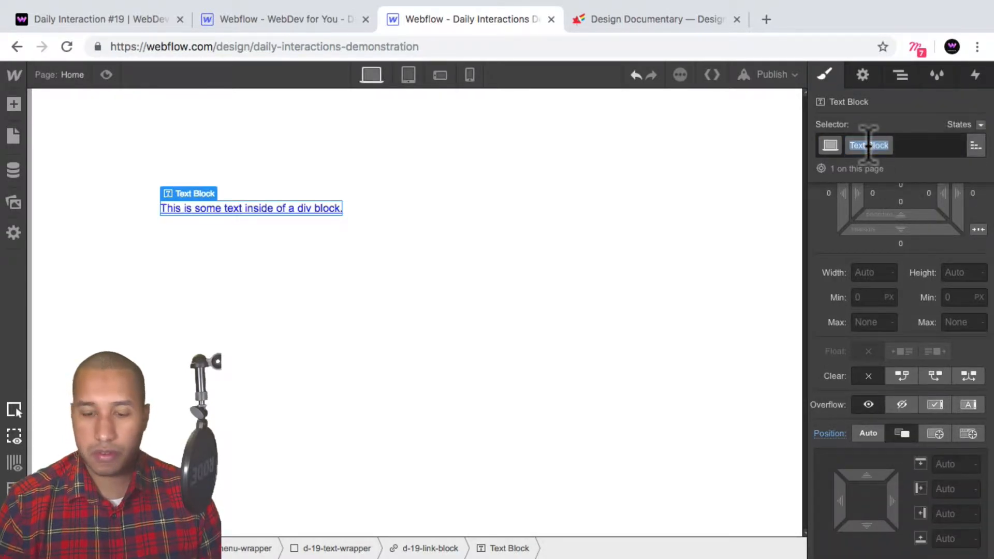
text(d-19-menu)
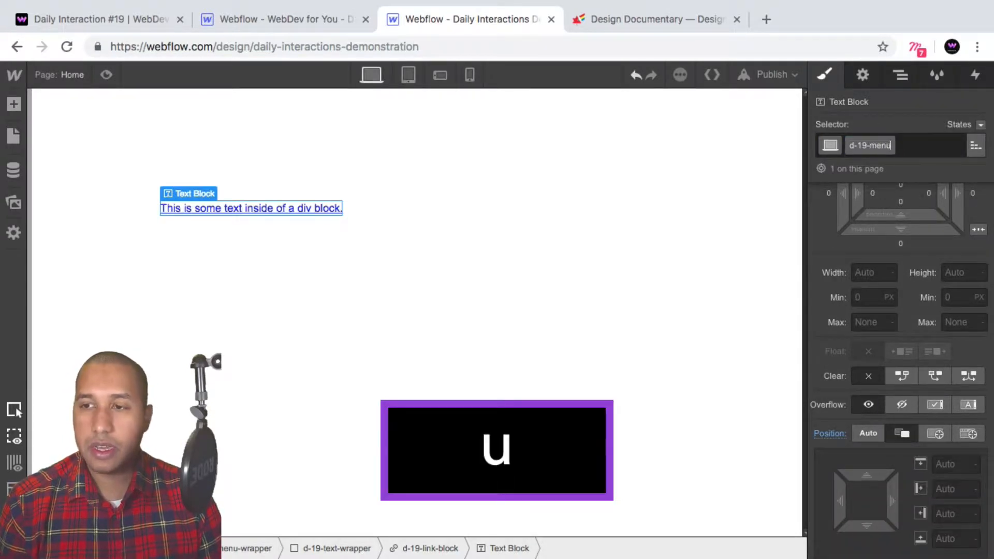
text(-item-text)
key(Return)
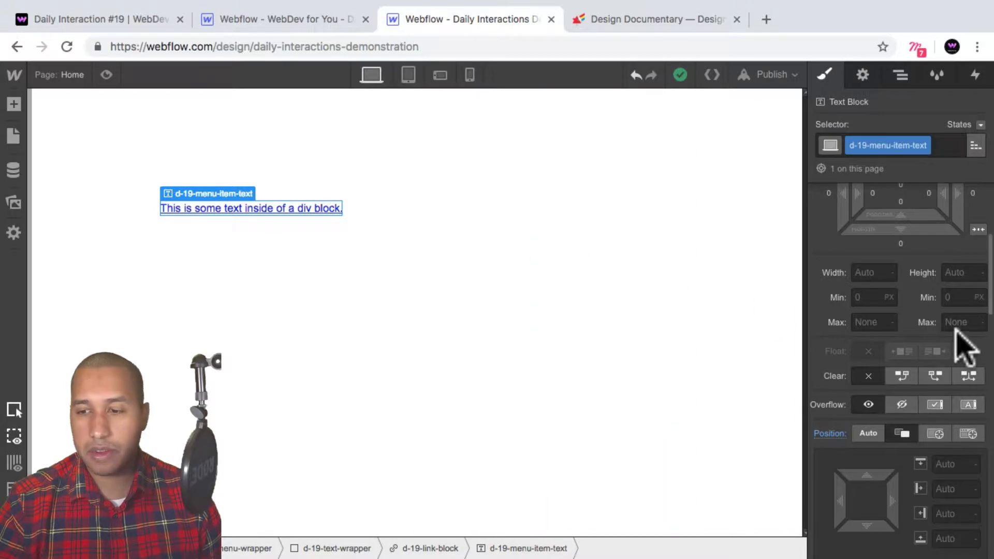
Step: Style d-19-menu-item-text with the Circular Bold font, weight 700 - Bold, colour #4d16dd and a 34 px font size
scroll(943, 337, down, 6)
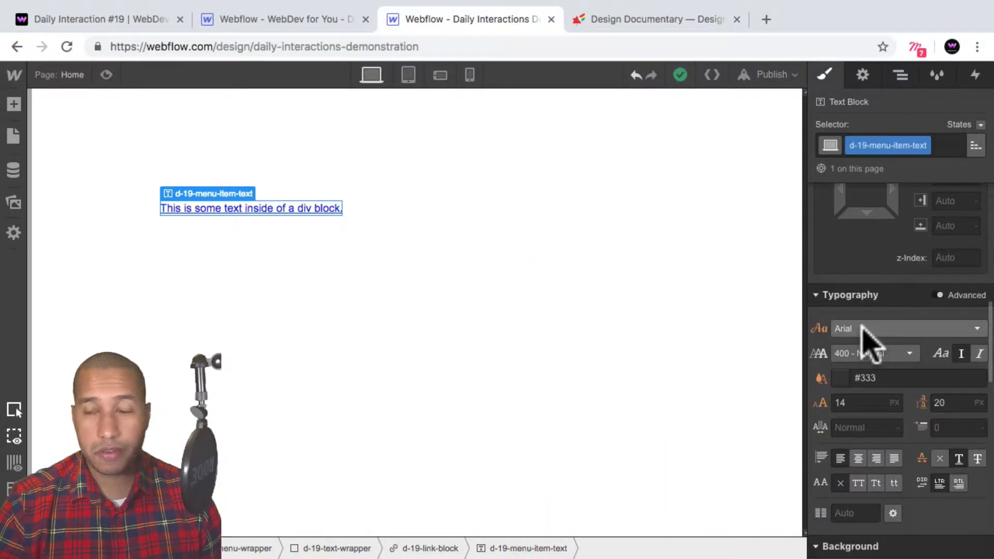
click(864, 329)
click(909, 426)
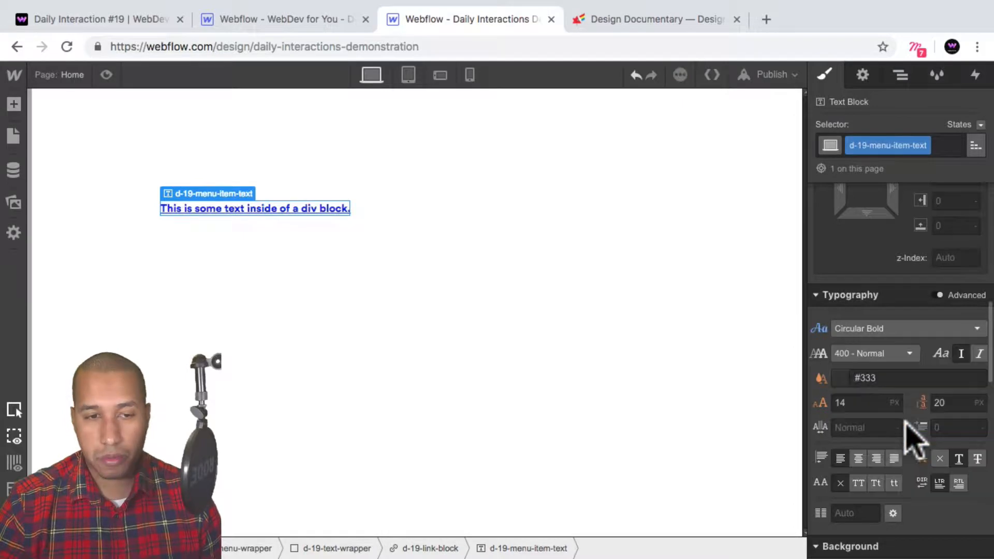
click(875, 356)
click(884, 467)
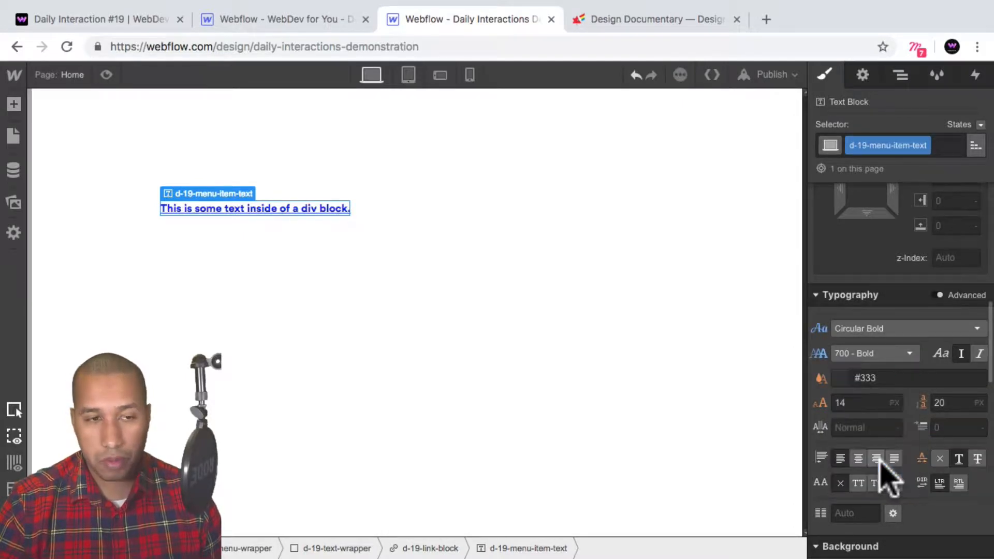
click(850, 379)
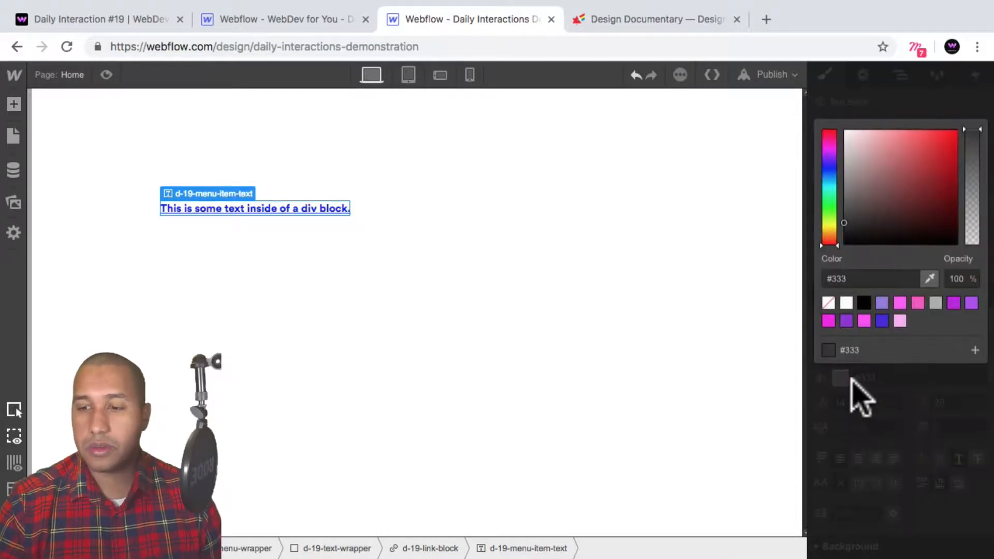
click(882, 322)
click(885, 386)
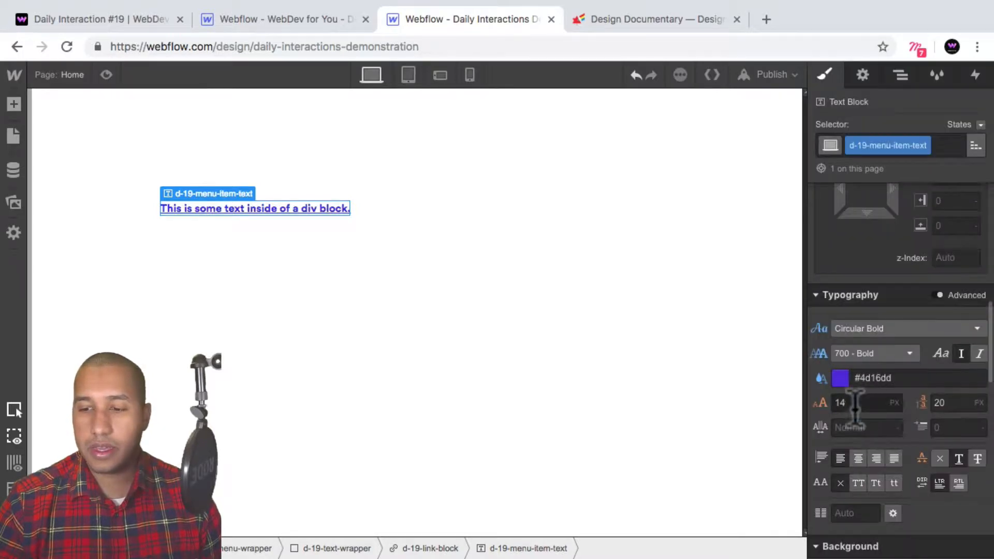
key(shift+Up)
key(shift+Up)
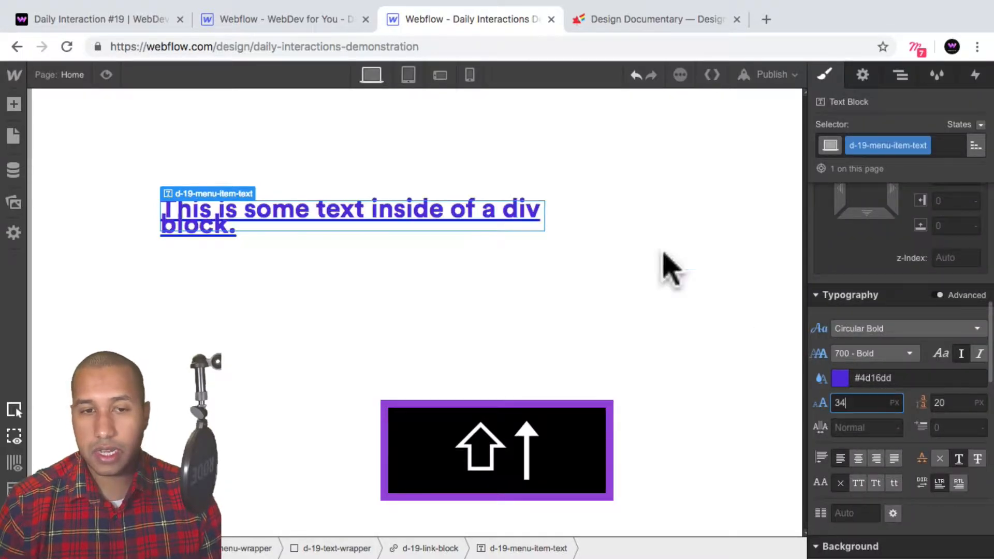
Step: Replace the placeholder text in d-19-menu-item-text with "Designers"
double_click(434, 212)
key(super+a)
text(D)
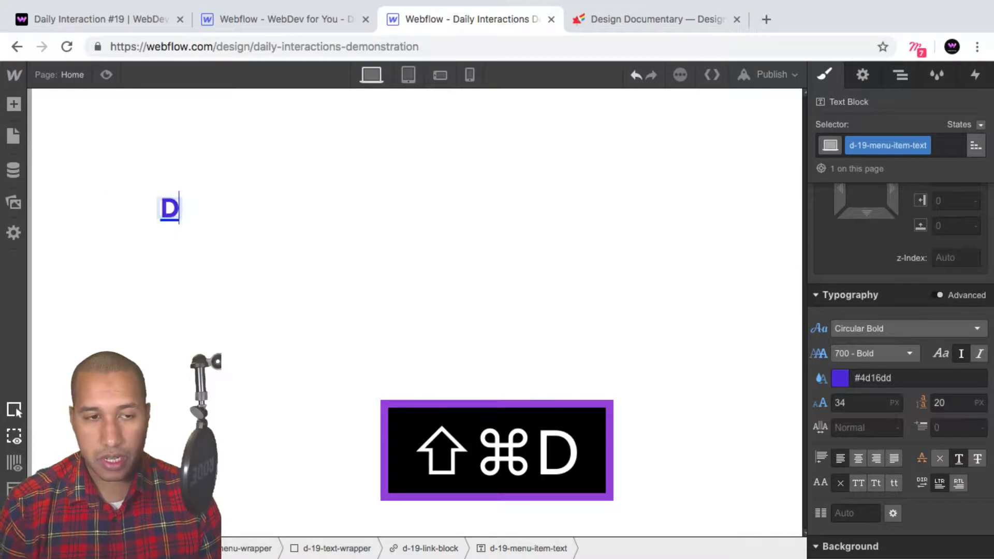
text(esigners)
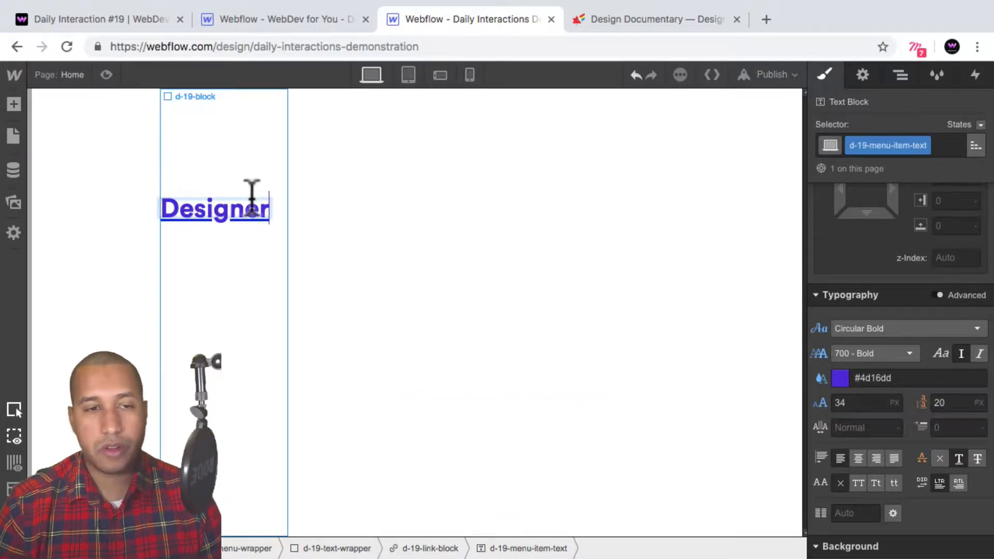
click(231, 193)
click(251, 220)
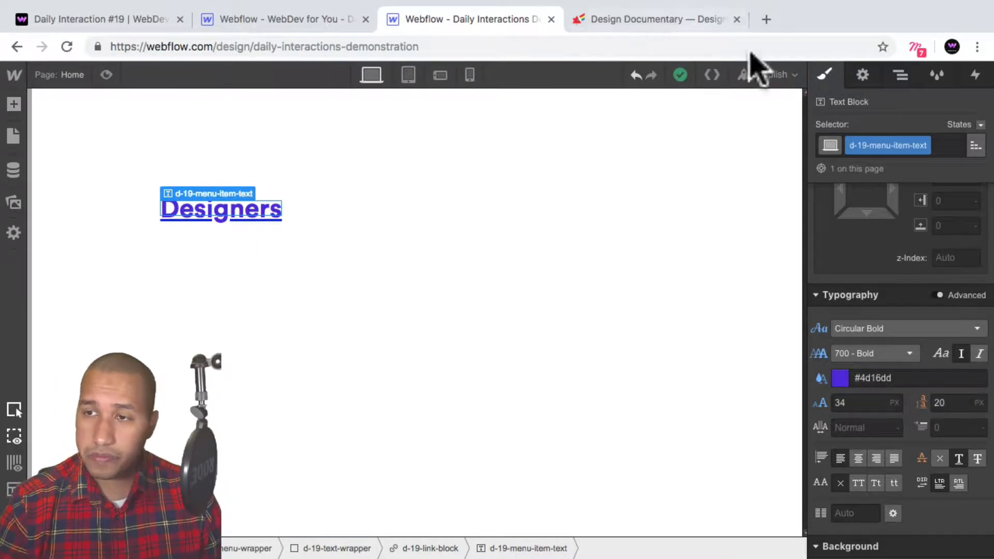
Step: Remove the underline from d-19-link-block by setting its text decoration to none
click(900, 75)
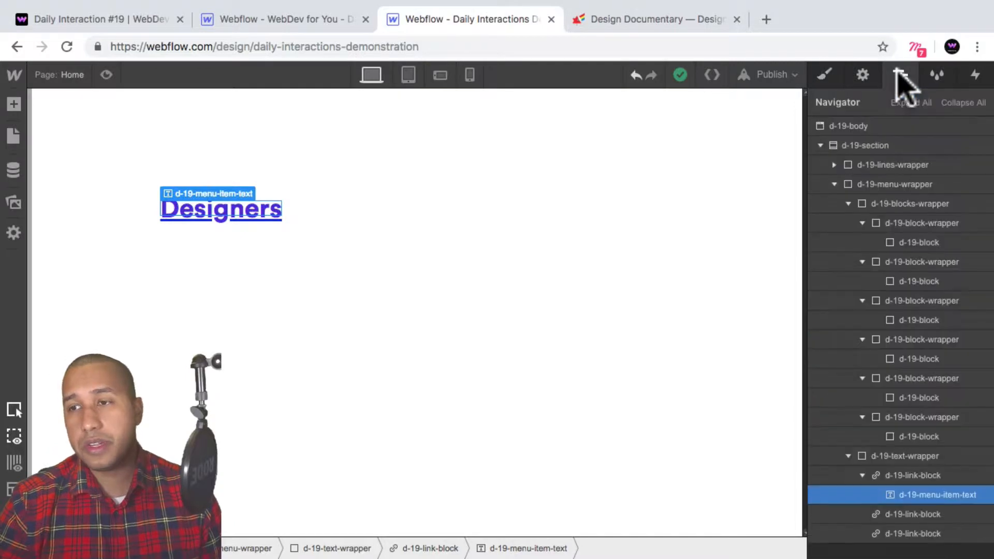
click(914, 474)
click(826, 76)
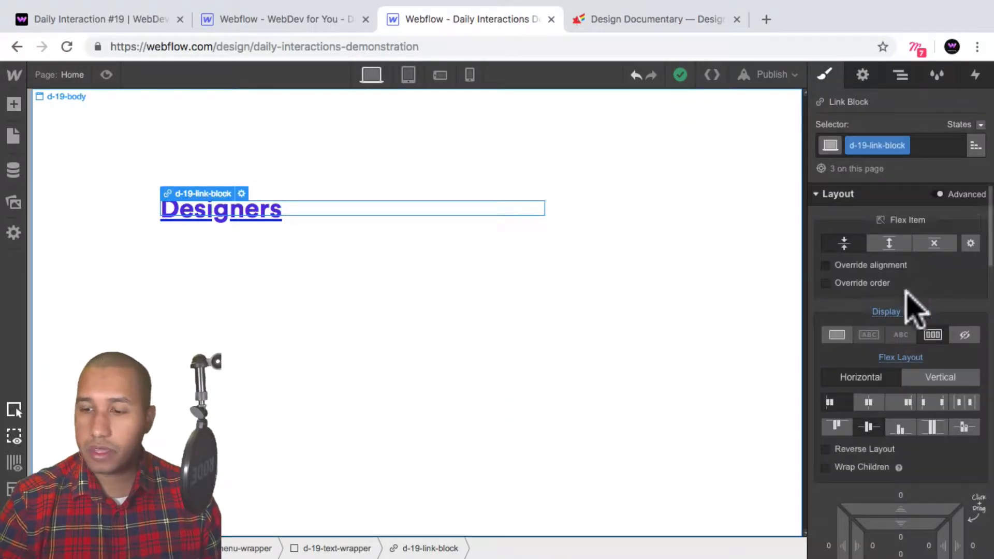
scroll(917, 321, down, 6)
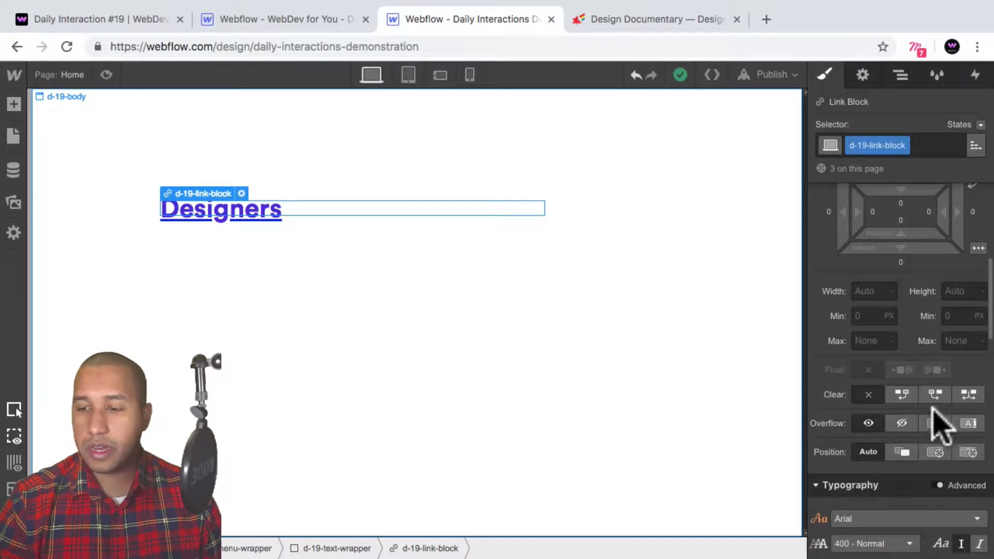
scroll(938, 430, down, 5)
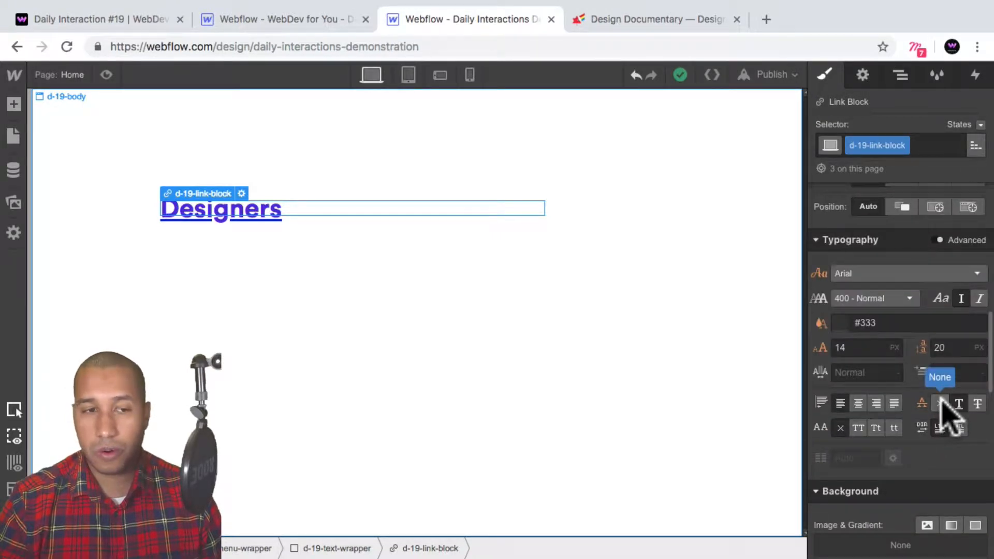
click(941, 403)
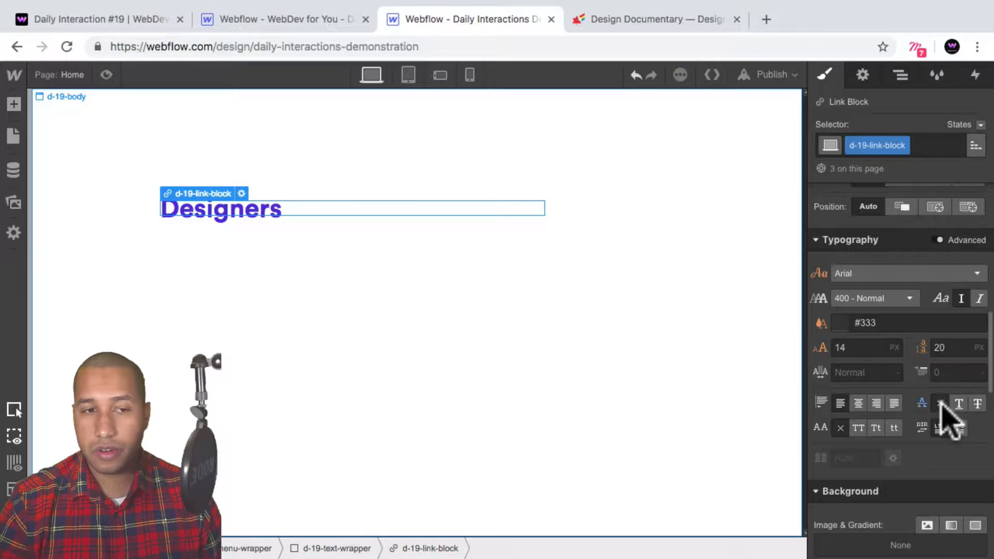
Step: Increase the font size of d-19-menu-item-text to 54 px
click(901, 77)
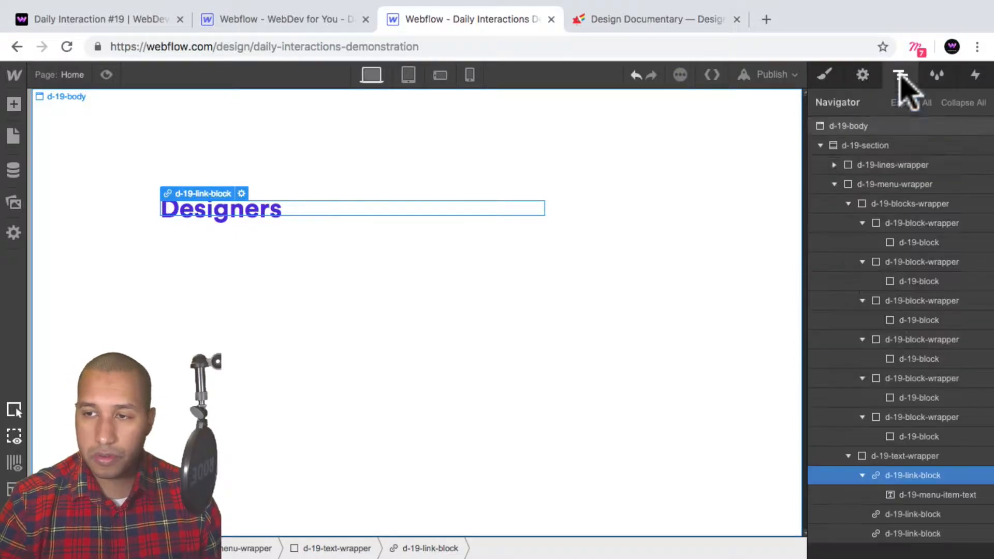
click(913, 494)
click(827, 76)
scroll(940, 327, down, 3)
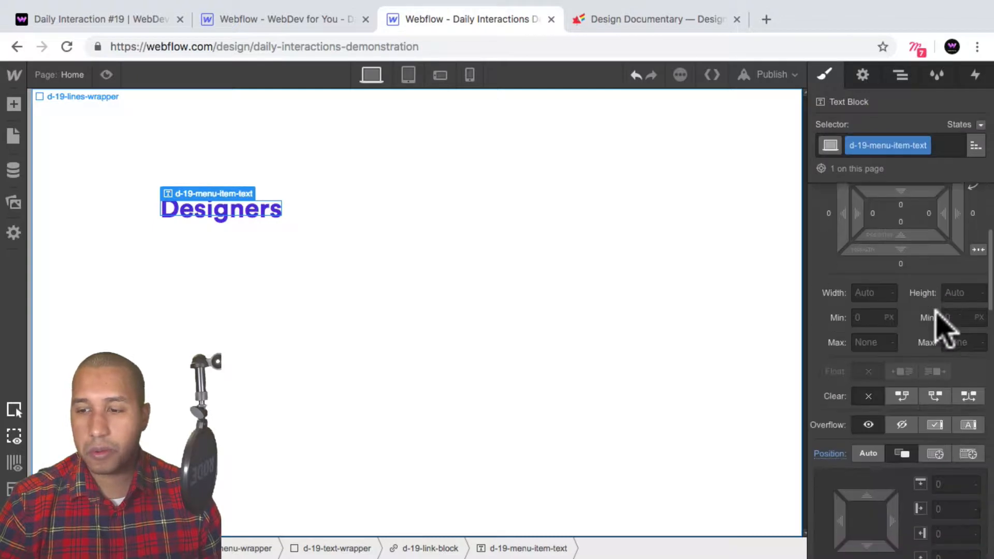
scroll(940, 326, down, 5)
click(860, 431)
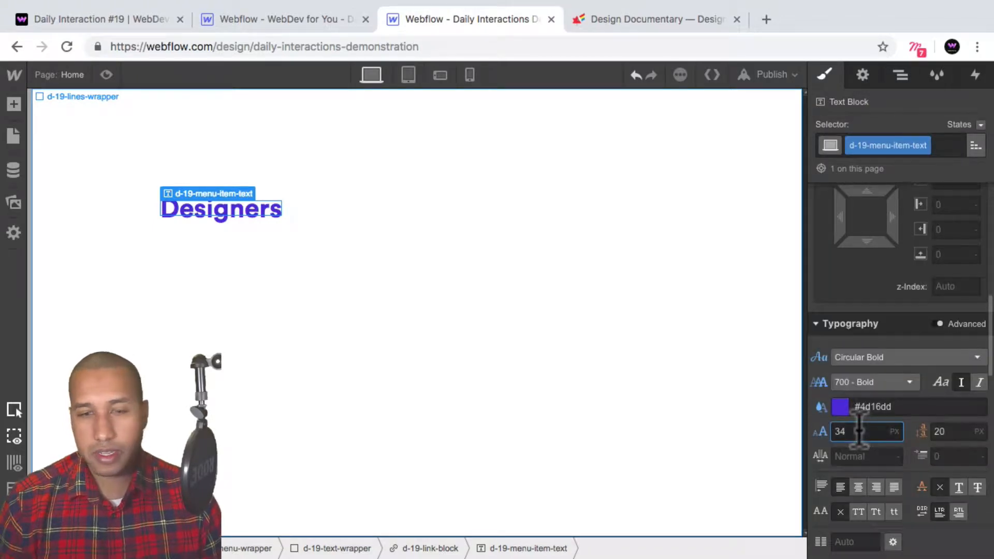
key(shift+Up)
key(shift+Up)
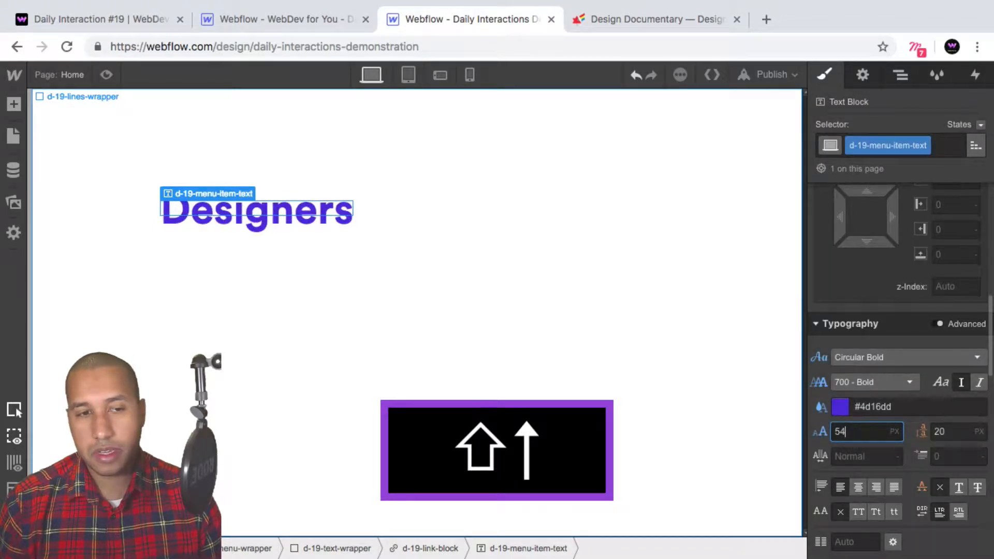
key(shift+Down)
key(shift+Up)
key(shift+Up)
key(shift+Down)
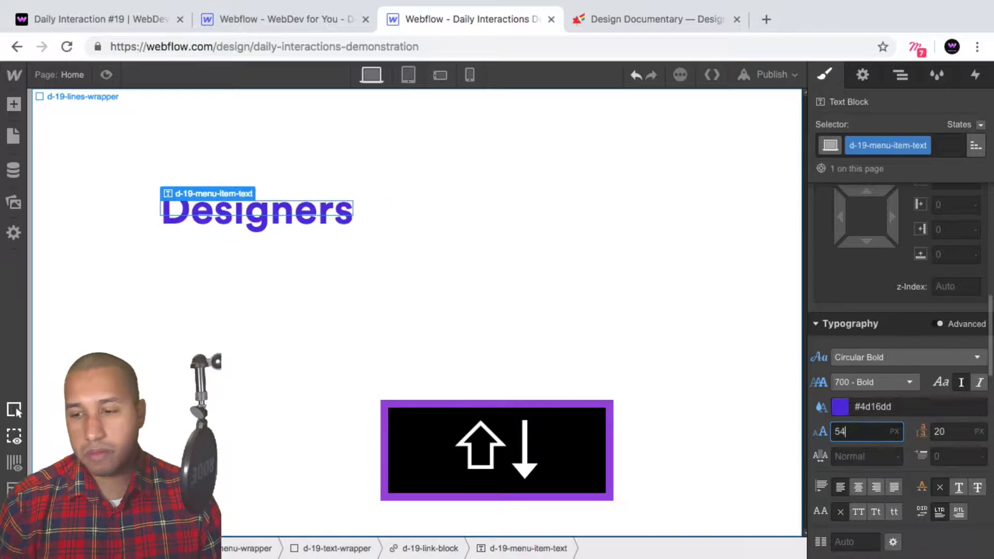
Step: Set the line height of d-19-menu-item-text to 70 px
click(945, 431)
key(shift+Up)
key(shift+Up)
key(shift+Up)
key(shift+Up)
key(shift+Up)
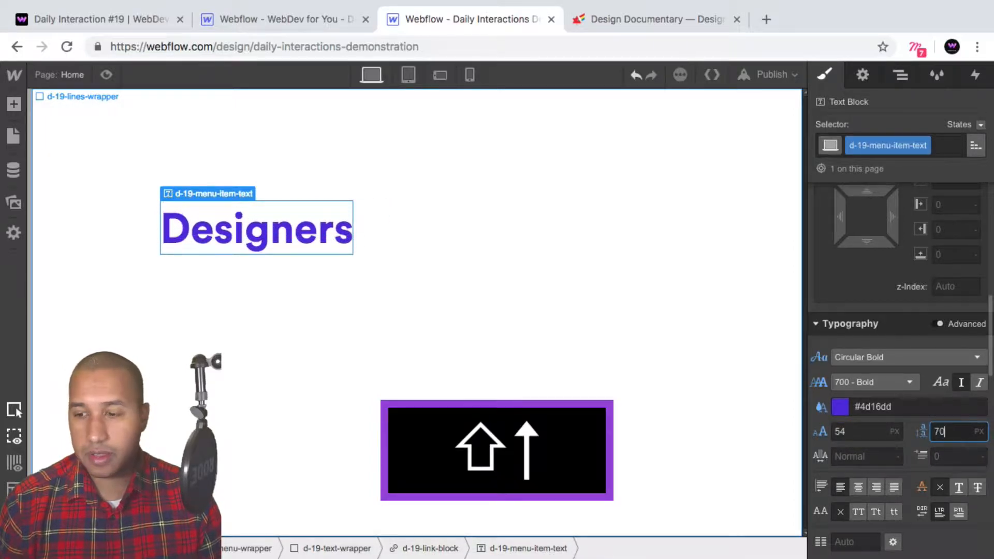
Step: Collapse the element tree and re-expand only d-19-section, d-19-menu-wrapper and d-19-text-wrapper to reach the link blocks
click(901, 75)
click(921, 475)
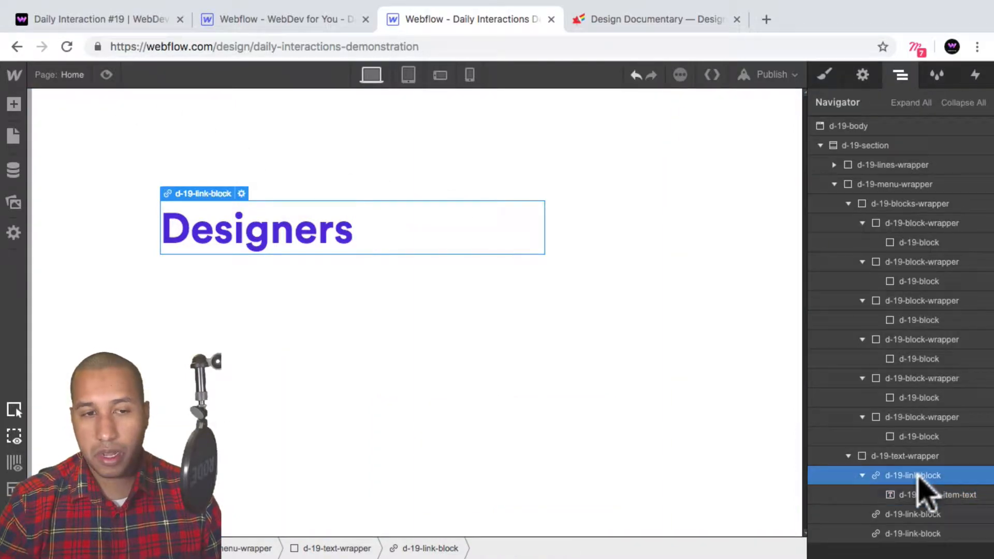
click(916, 493)
click(914, 475)
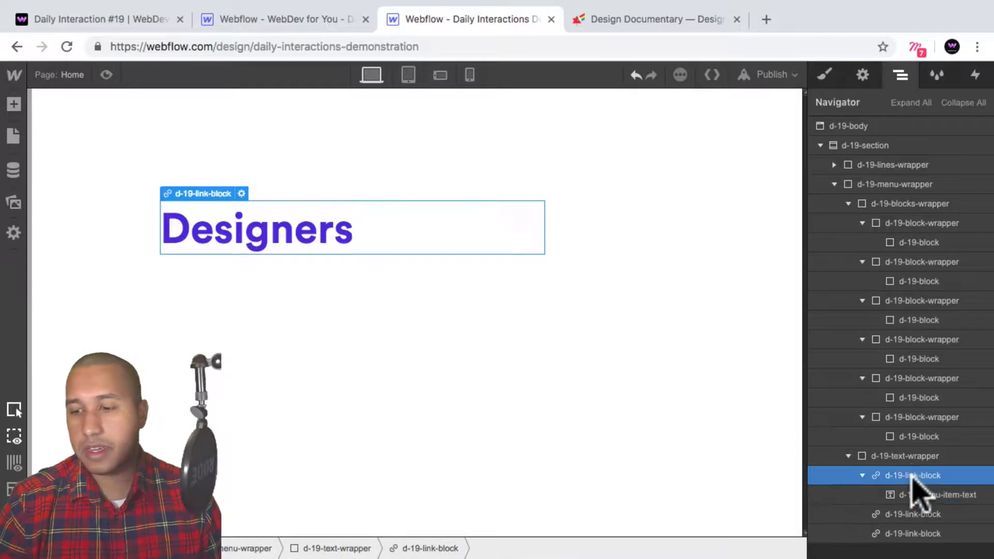
click(916, 495)
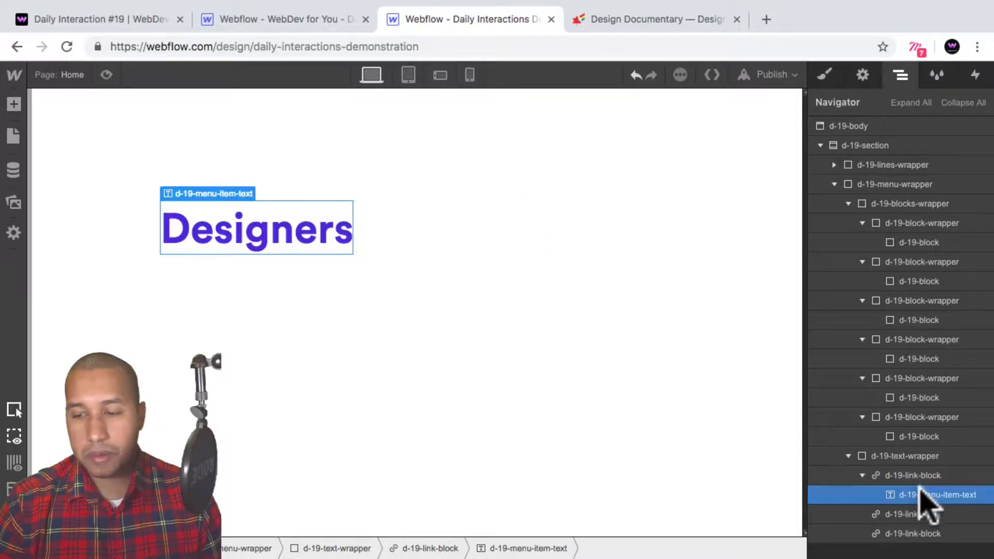
click(964, 102)
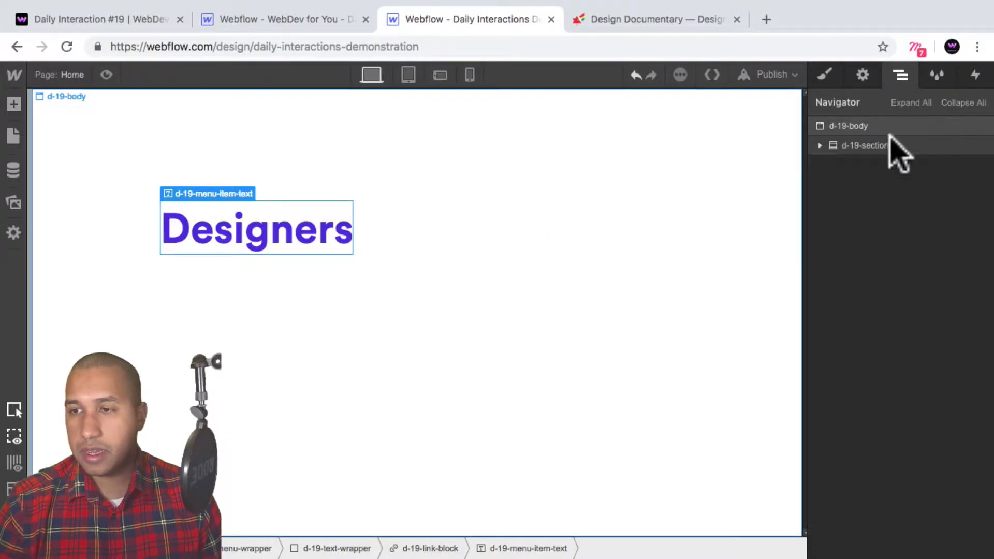
click(821, 145)
click(834, 184)
click(849, 222)
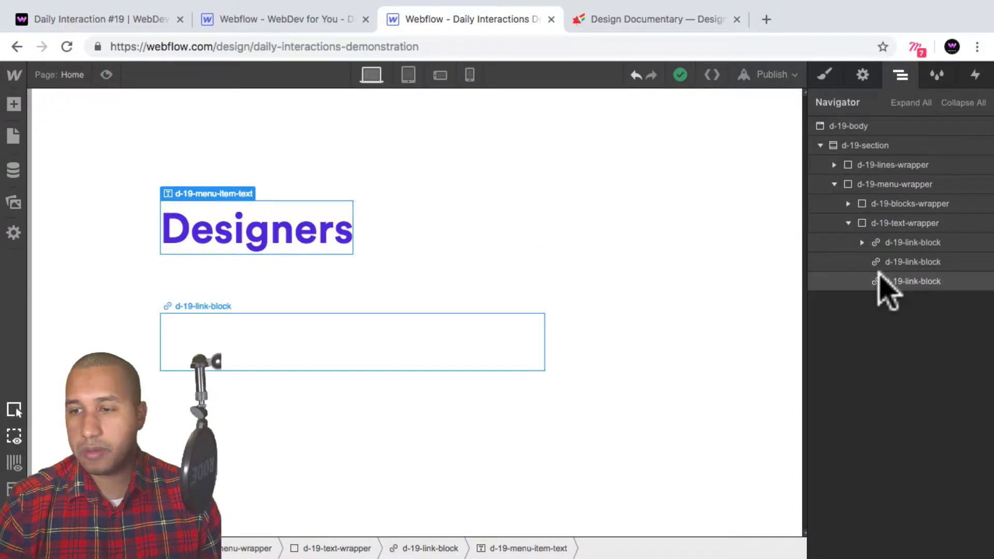
Step: Copy the Designers d-19-menu-item-text into each of the two empty d-19-link-block elements
click(863, 242)
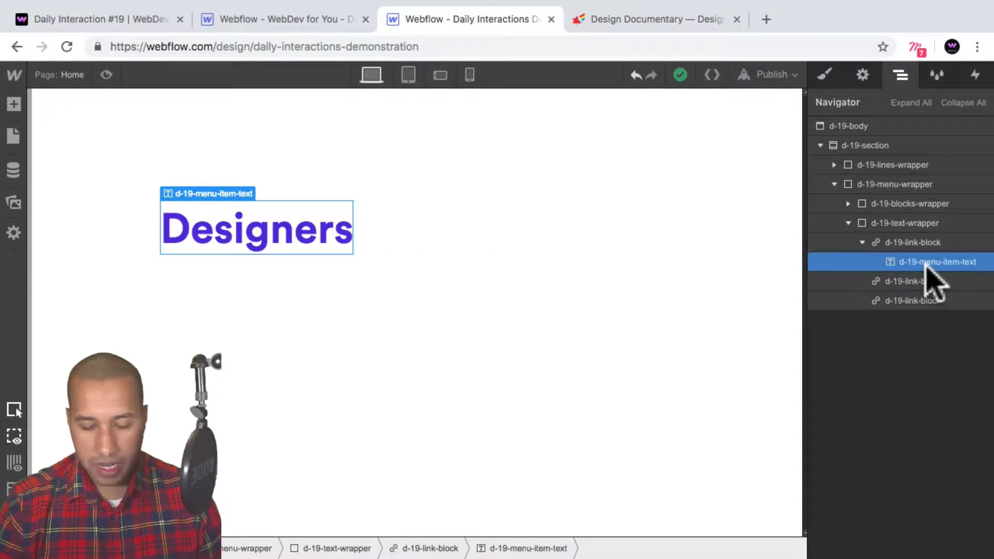
key(super+c)
click(914, 281)
key(super+v)
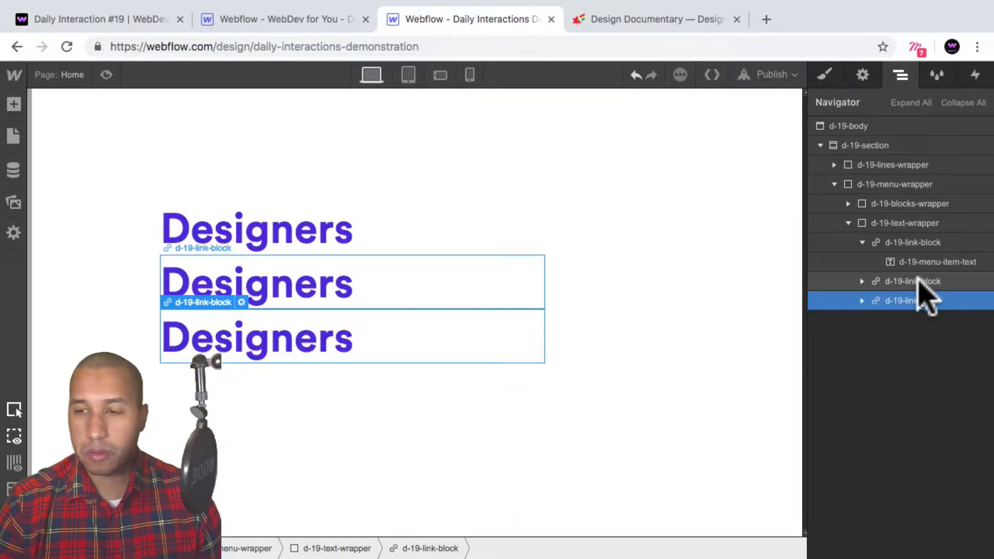
Step: Change the second menu item's text to Musicians and the third menu item's text to Photographers
click(262, 294)
double_click(300, 284)
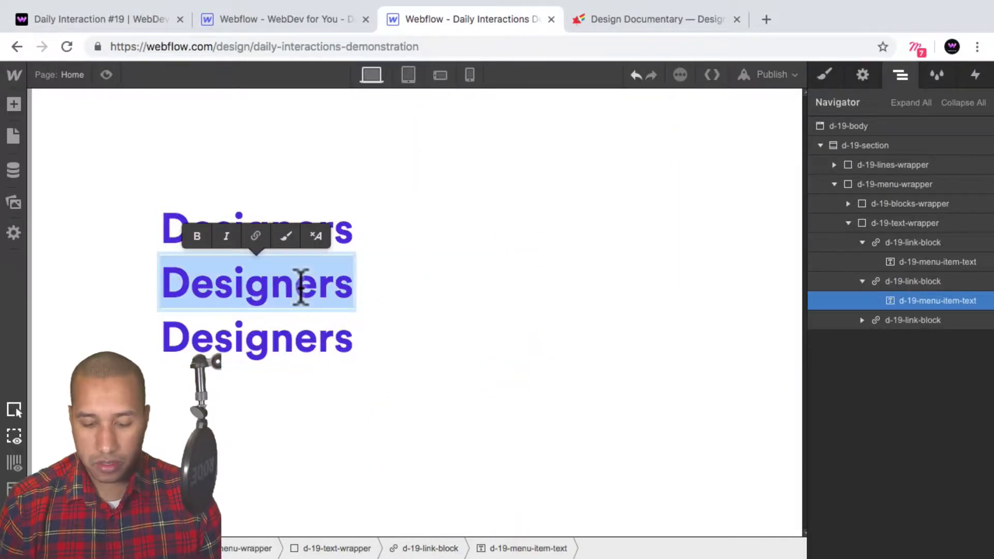
text(Musicians)
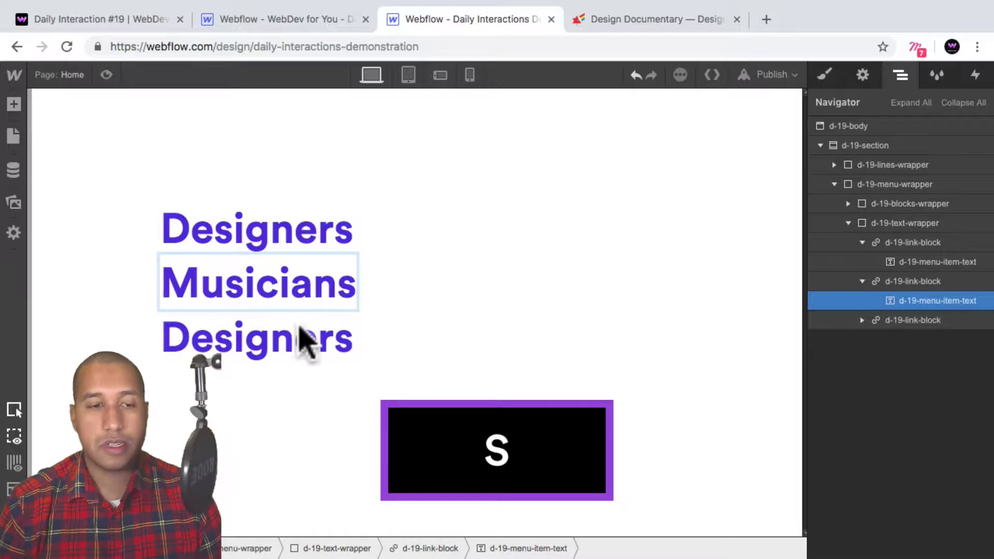
click(299, 340)
double_click(293, 334)
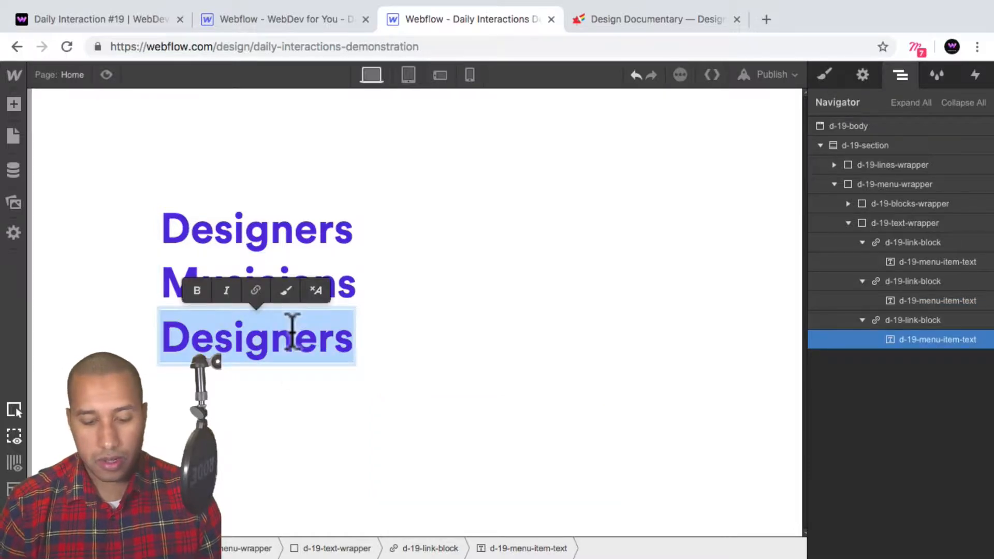
text(Photogra)
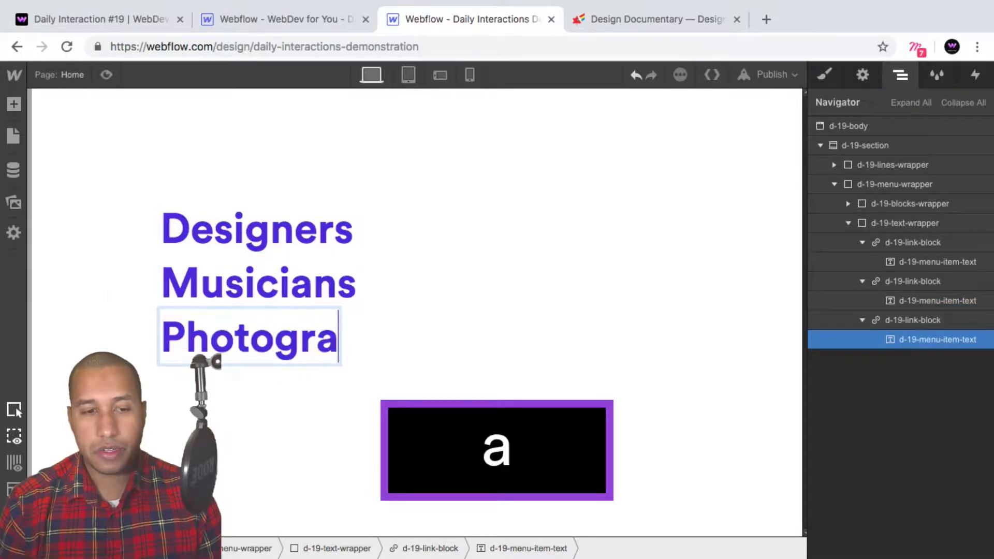
key(BackSpace)
text(raphers)
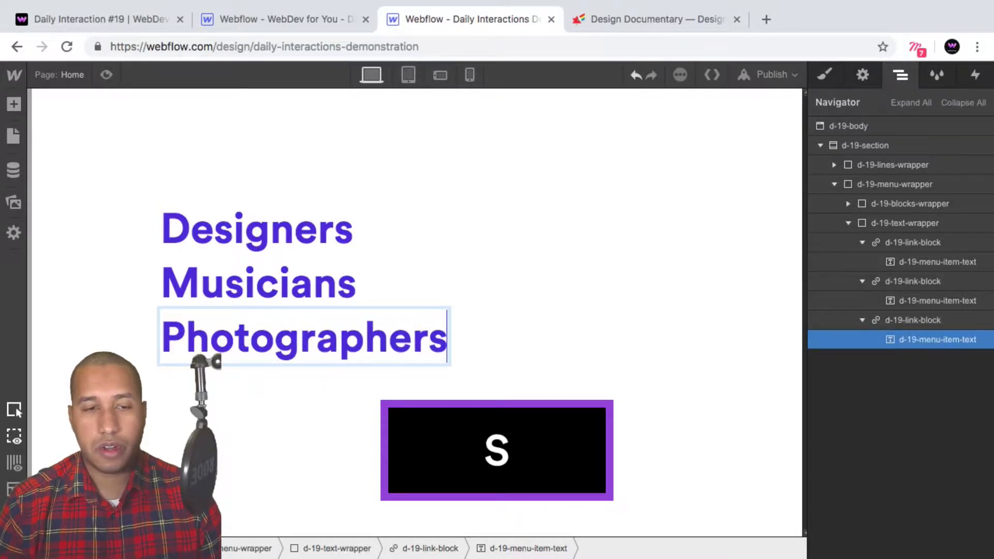
key(Escape)
Step: Give d-19-link-block a top and bottom margin of 10 px to space out the menu items
click(422, 260)
click(309, 247)
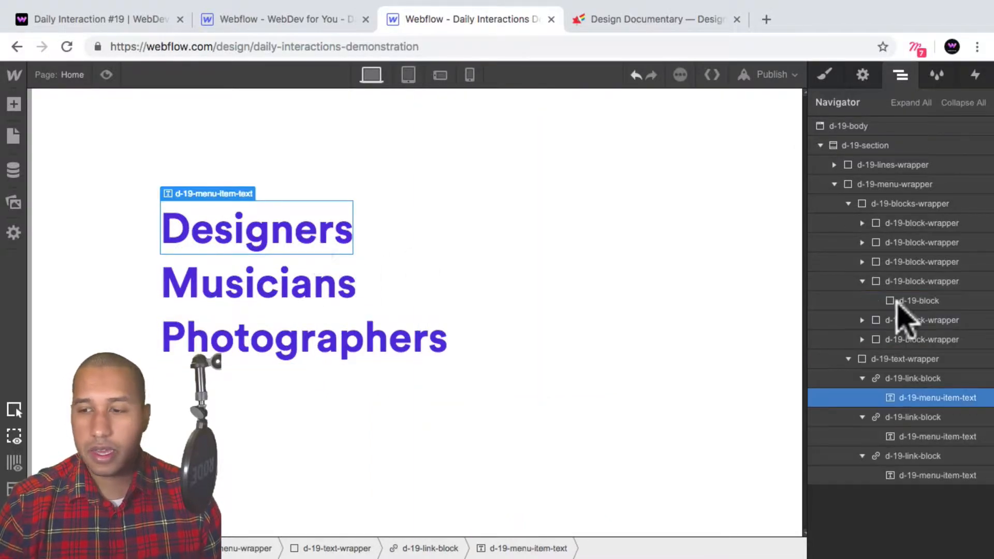
click(907, 379)
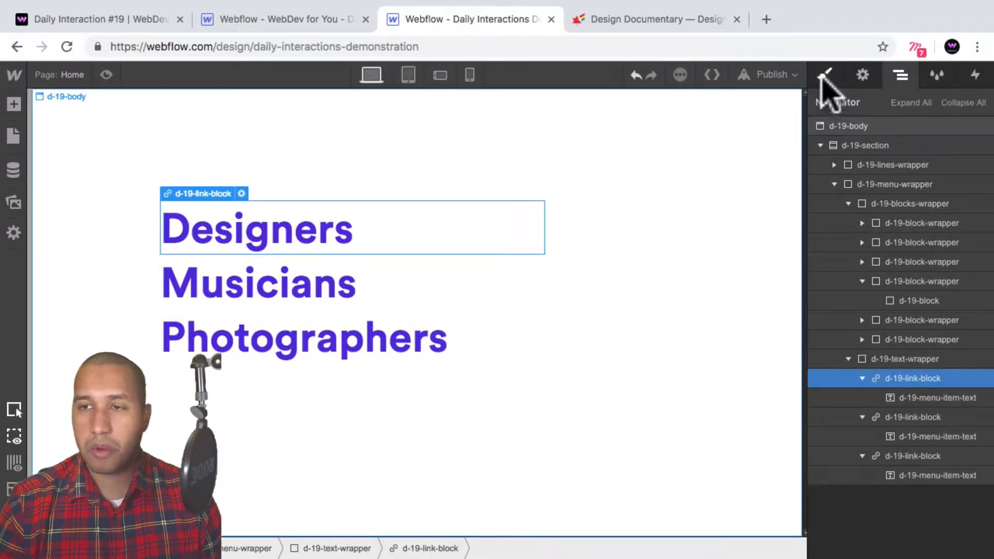
click(825, 76)
scroll(921, 326, down, 3)
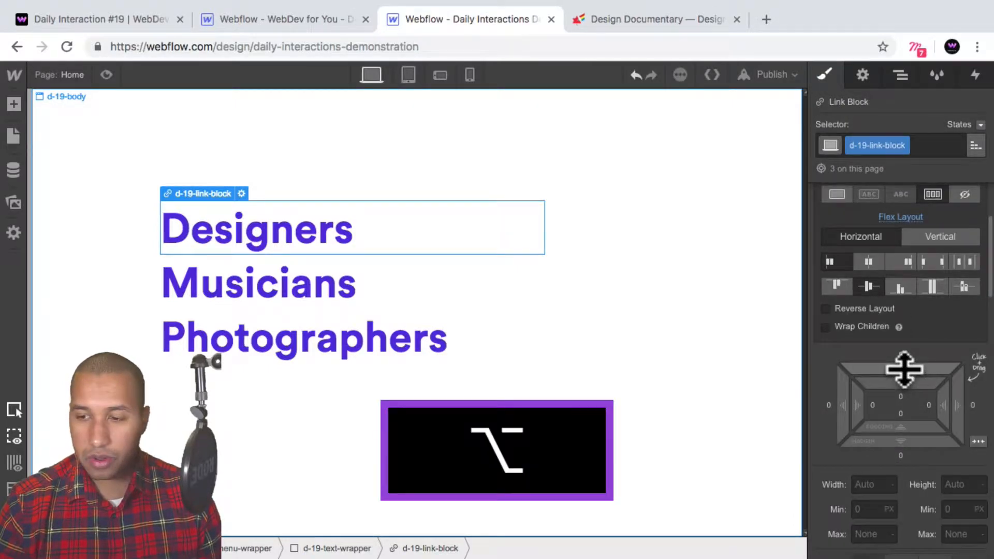
mouse_move(903, 369)
mouse_down()
mouse_move(902, 352)
mouse_move(898, 365)
mouse_up()
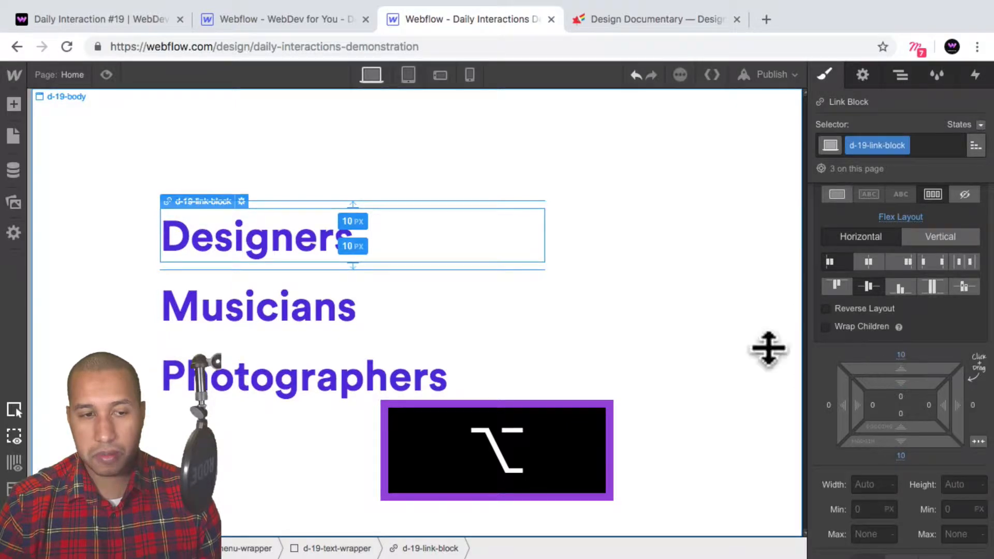
Step: Preview the page to check the spacing and look of the three menu items, and return to editing
click(106, 75)
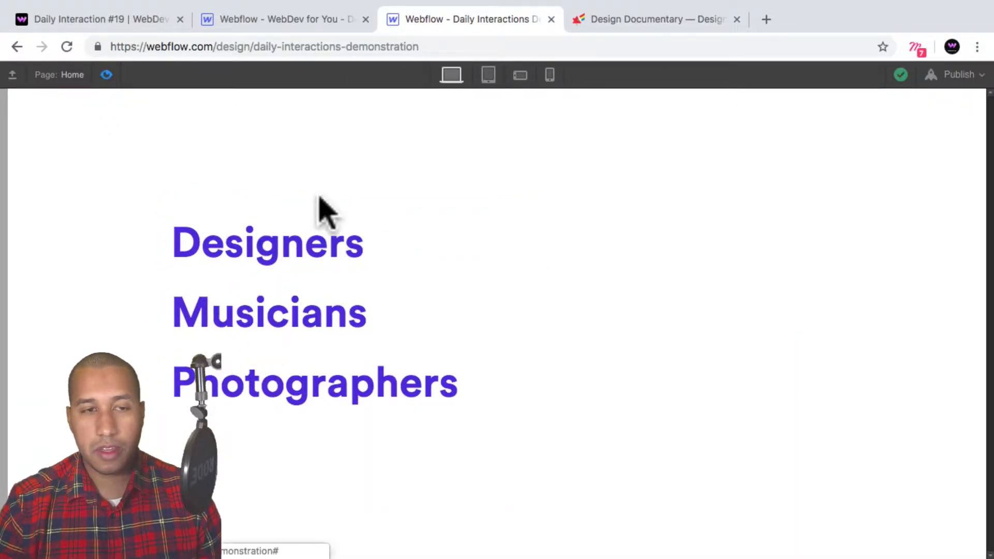
click(106, 75)
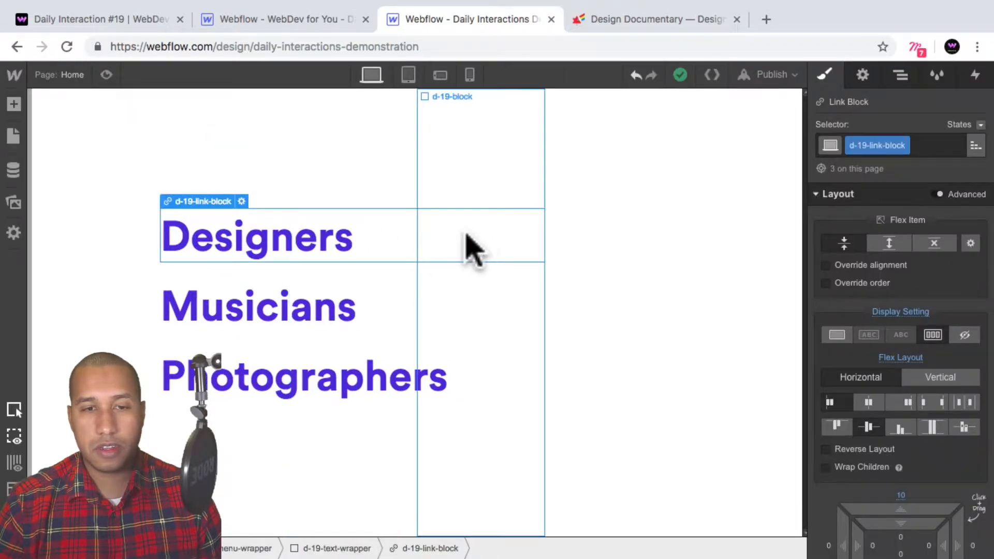
click(469, 243)
click(106, 75)
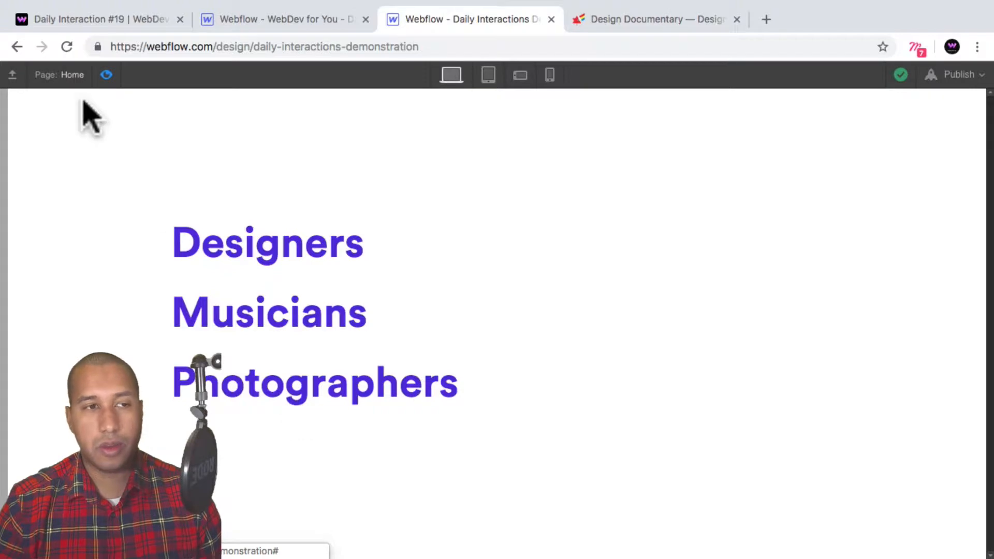
click(106, 75)
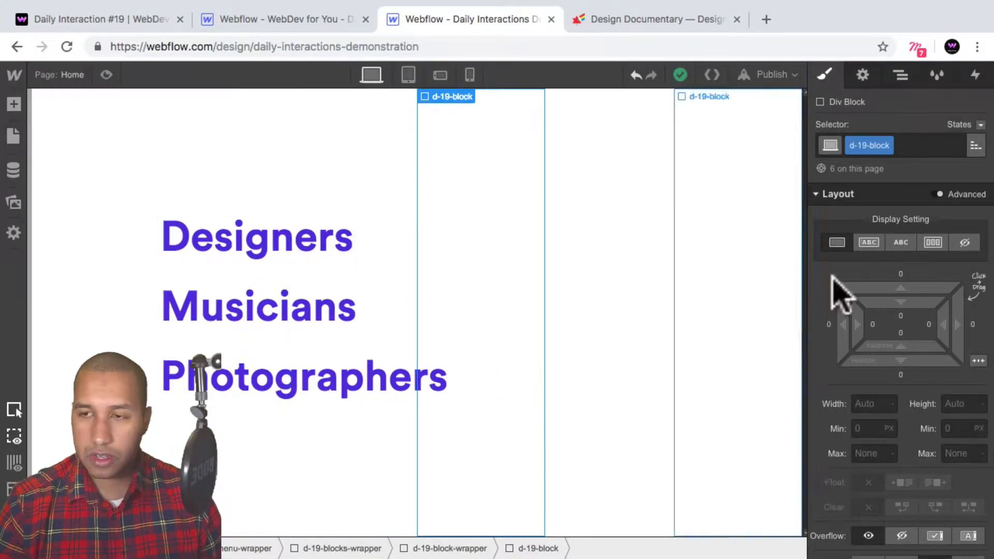
Step: Switch to the published Daily Interaction #19 page, open its menu to examine the image area beside the items, and return to the demonstration project
click(77, 19)
click(60, 310)
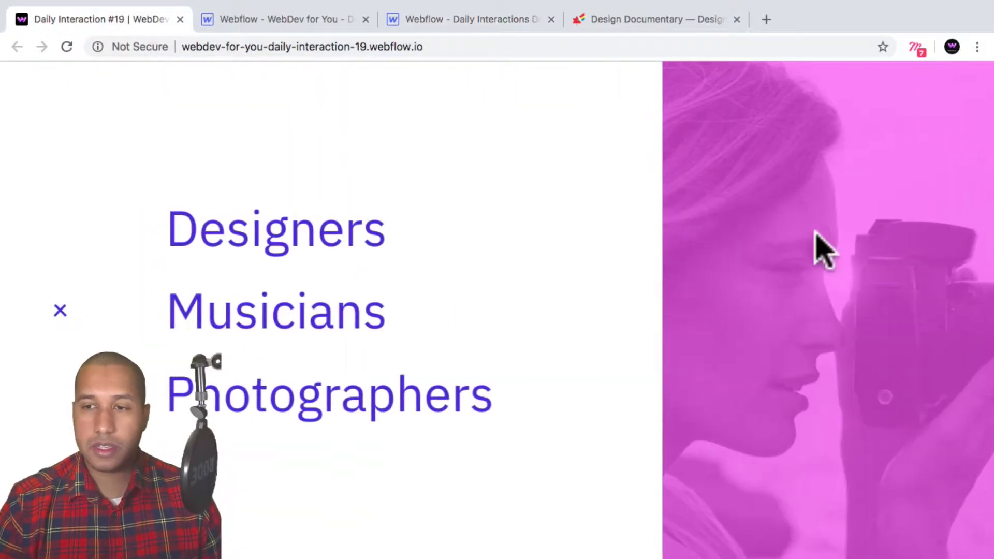
click(471, 19)
Step: Add a div block inside d-19-menu-wrapper, alongside d-19-blocks-wrapper and d-19-text-wrapper
click(901, 76)
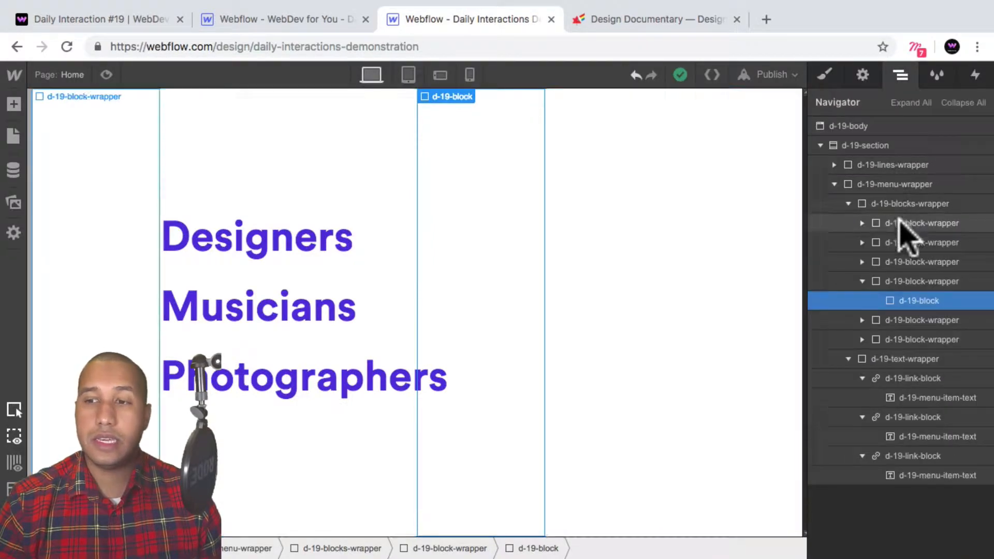
click(848, 204)
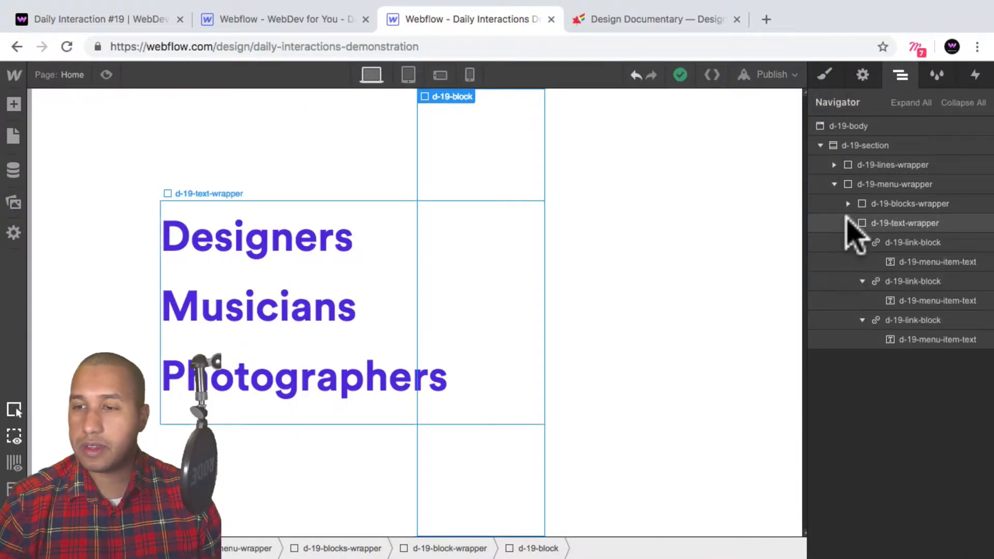
click(848, 222)
click(889, 185)
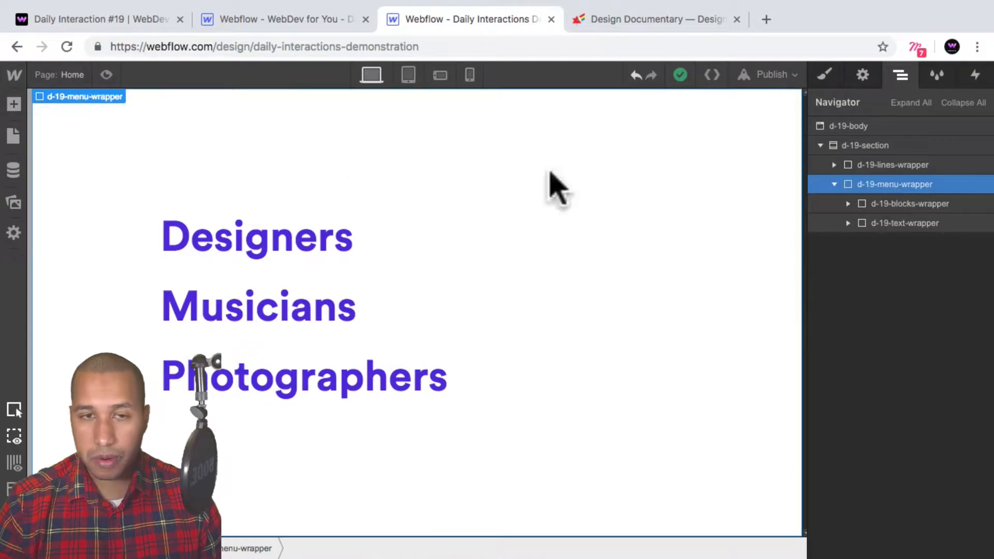
click(14, 103)
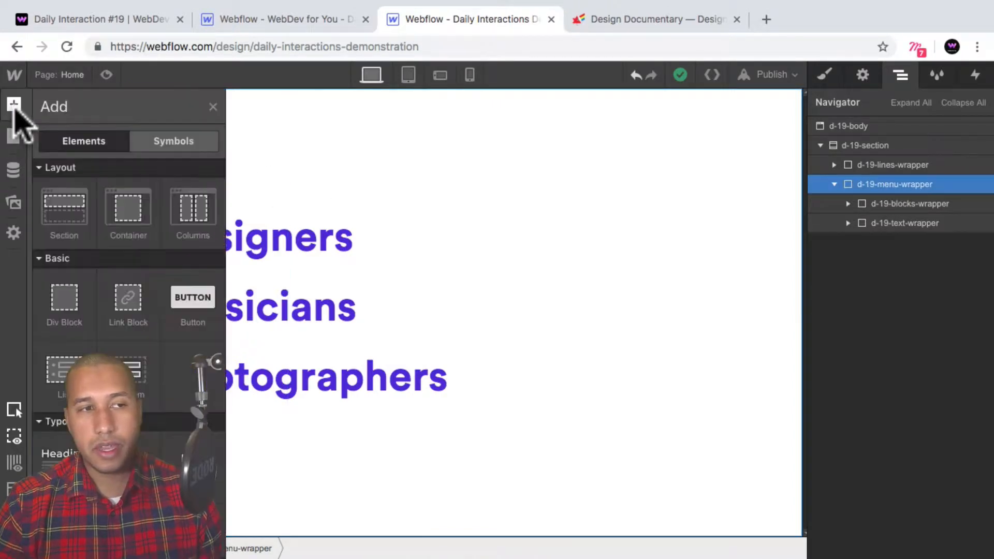
click(70, 308)
Step: Give the new div block in d-19-menu-wrapper the class d-19-bg-wrapper
click(824, 76)
click(850, 145)
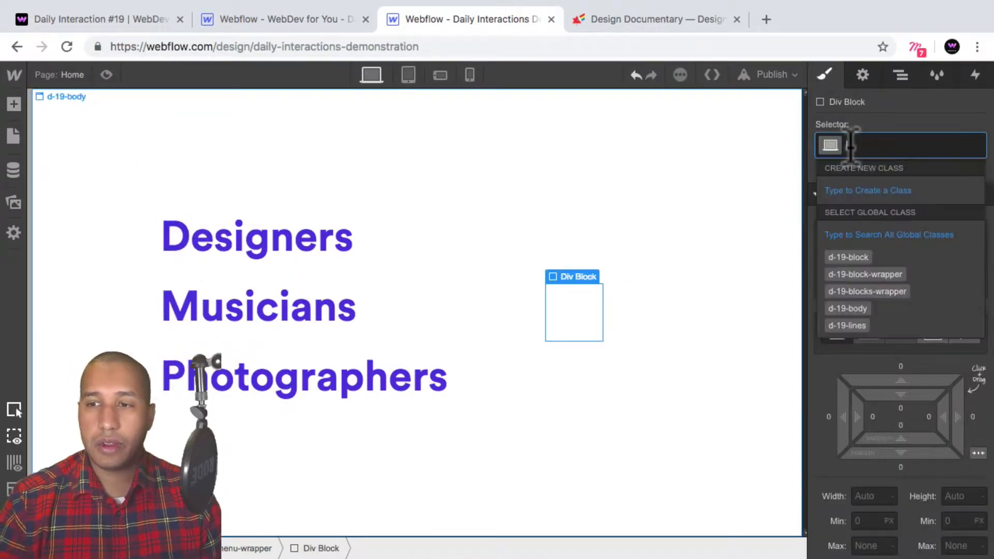
text(d-19-)
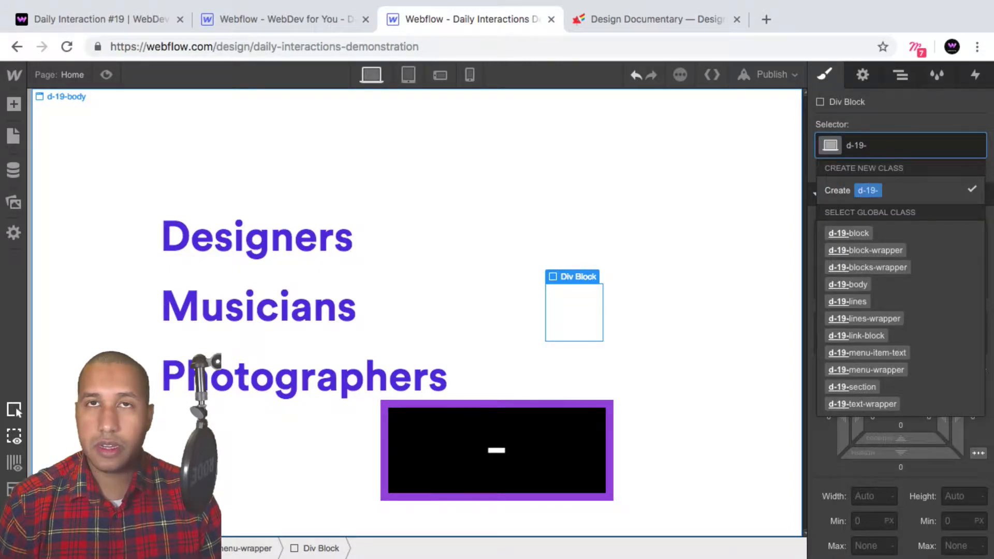
text(bg-wrappe)
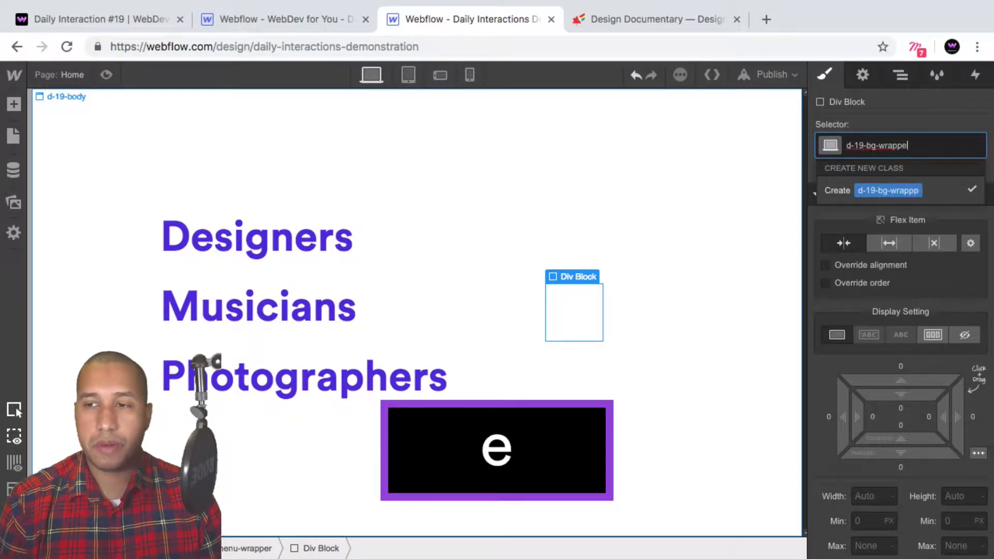
text(r)
key(Return)
Step: Position d-19-bg-wrapper absolutely with the Right preset so it spans the full height at the right edge of the menu
scroll(906, 300, down, 5)
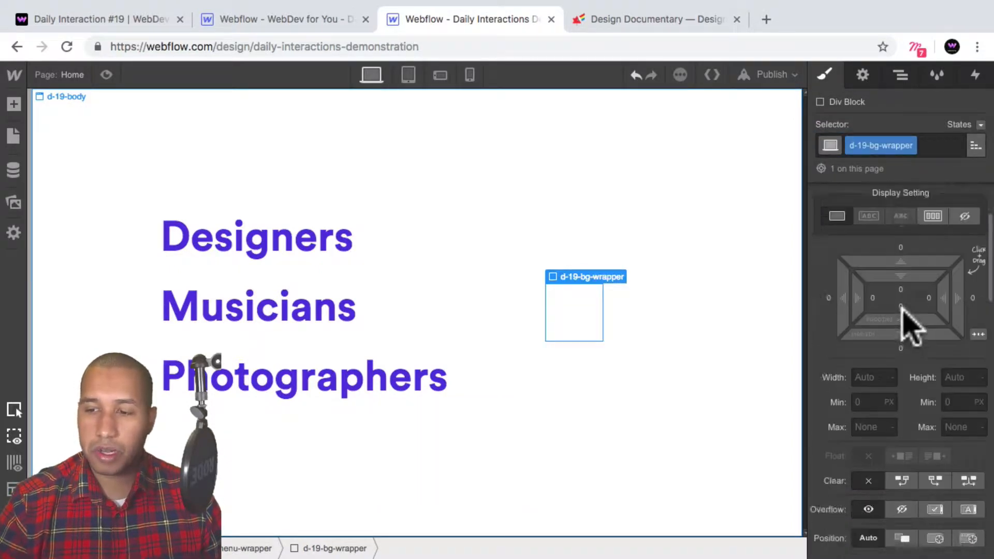
click(931, 412)
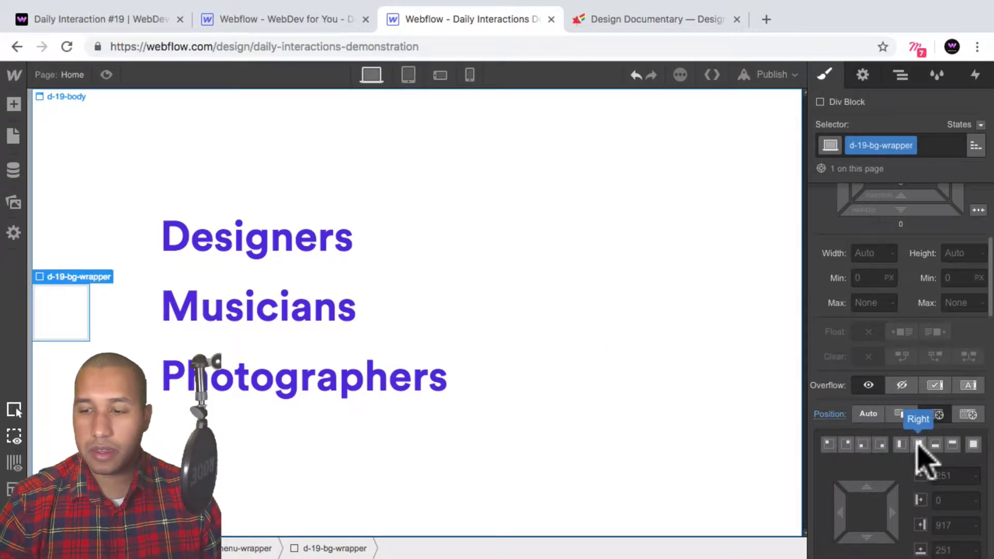
click(919, 444)
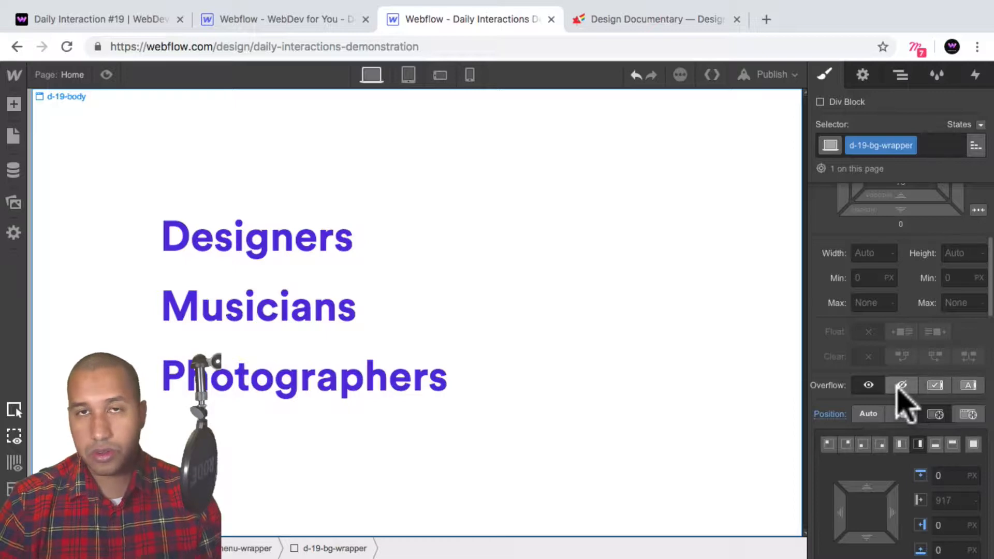
Step: Set the width of d-19-bg-wrapper to 33.3333% and its overflow to hidden
scroll(881, 337, up, 1)
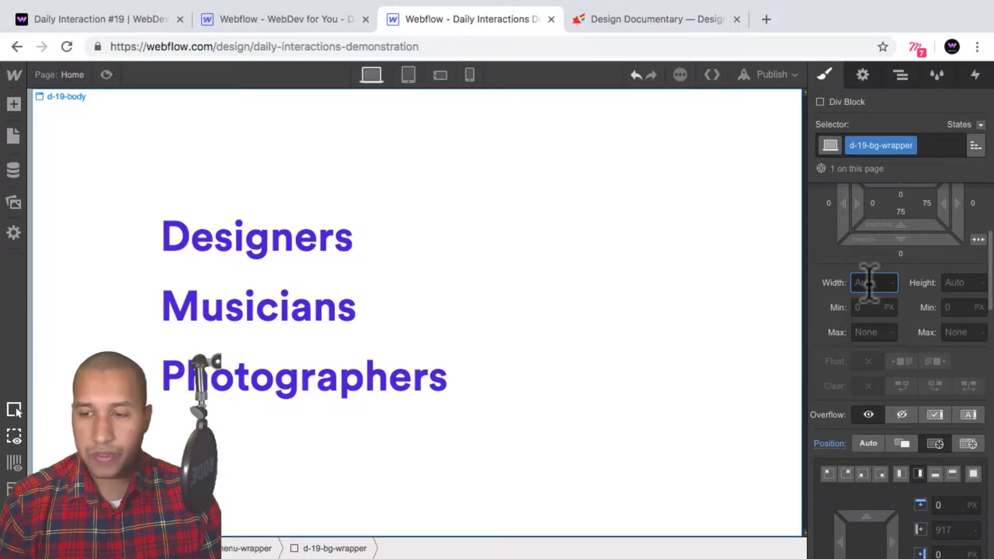
text(3333)
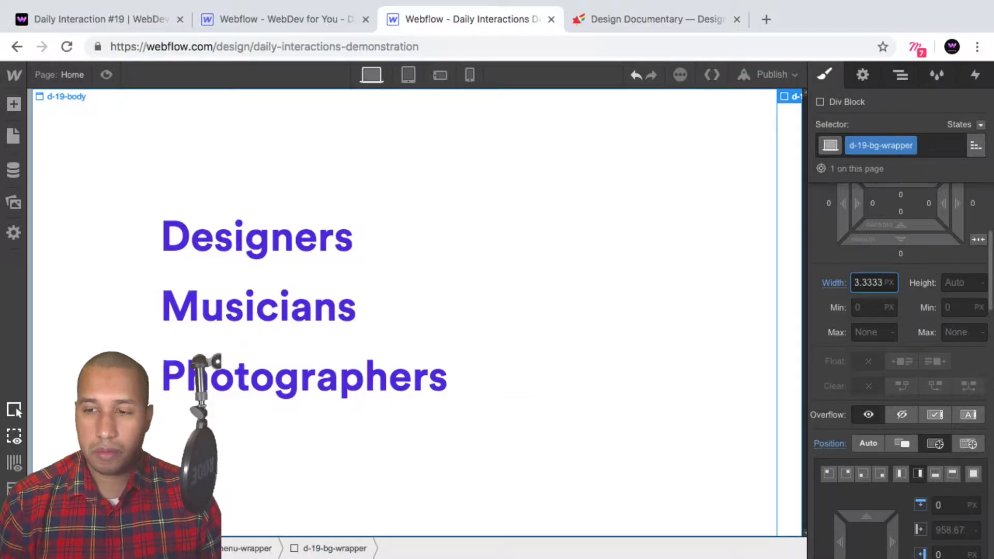
text(%)
key(Return)
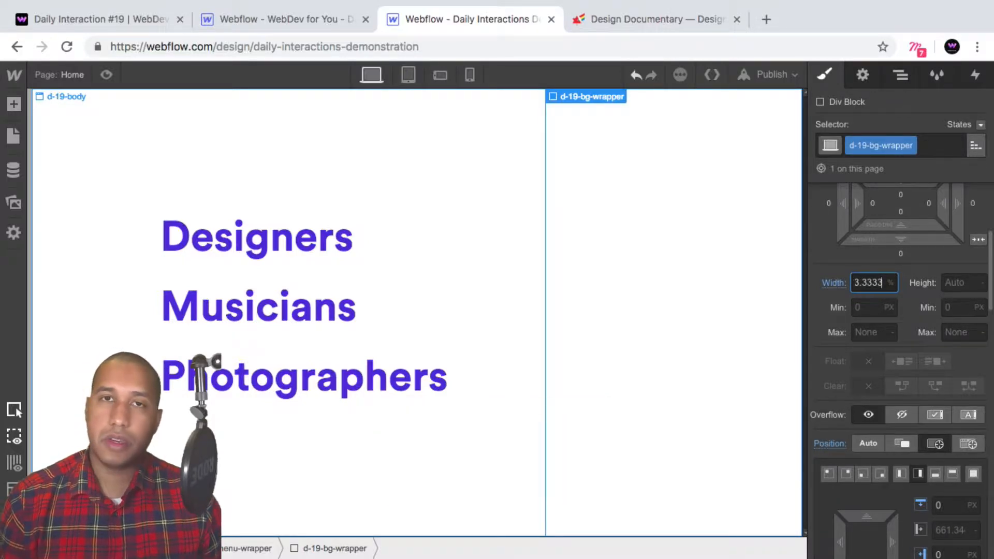
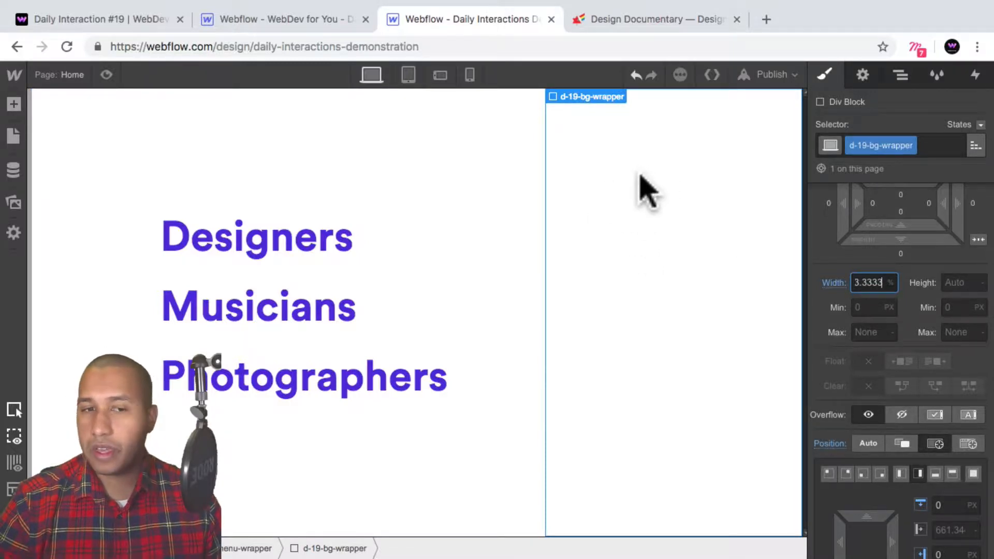
scroll(928, 367, down, 1)
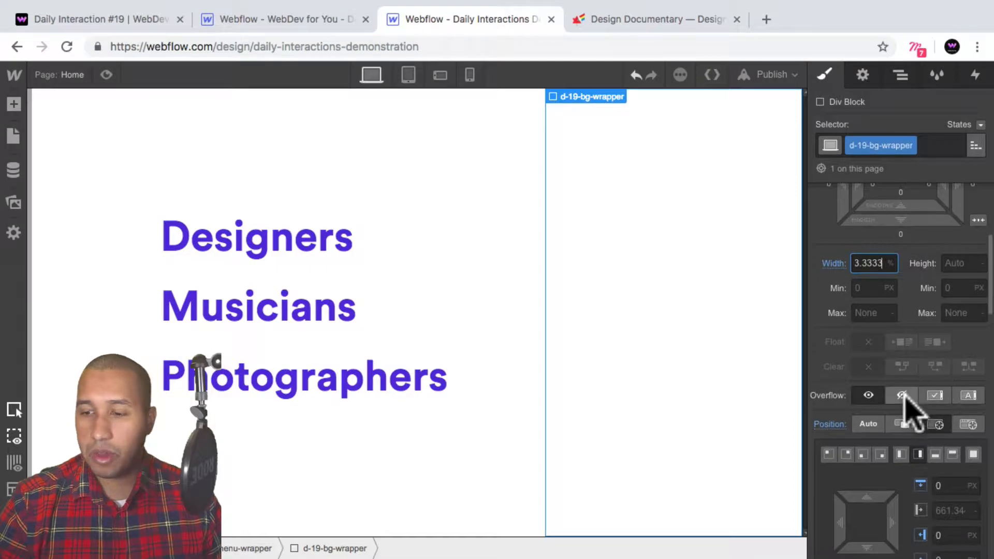
click(902, 396)
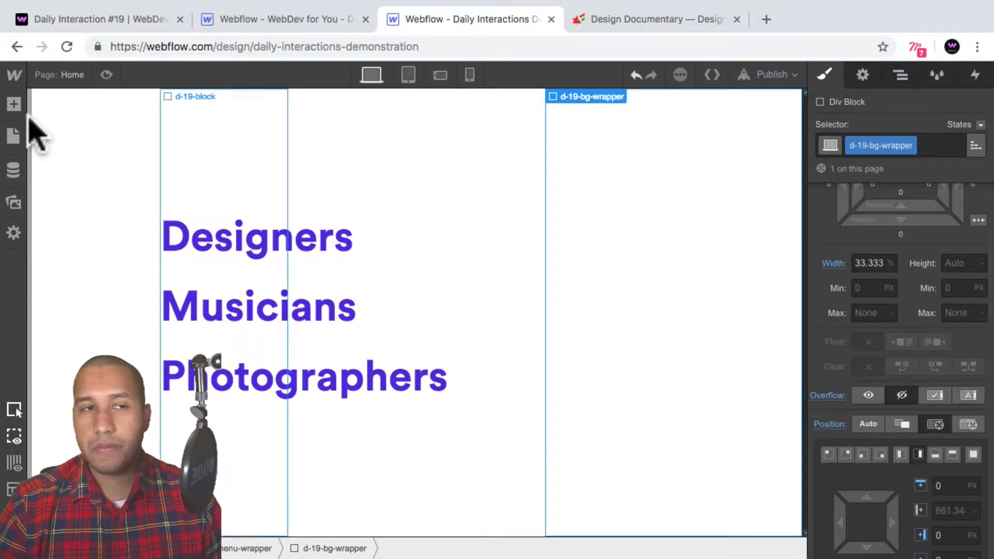
Step: Add a div block inside d-19-bg-wrapper and give it the class d-19-bg-image
click(14, 105)
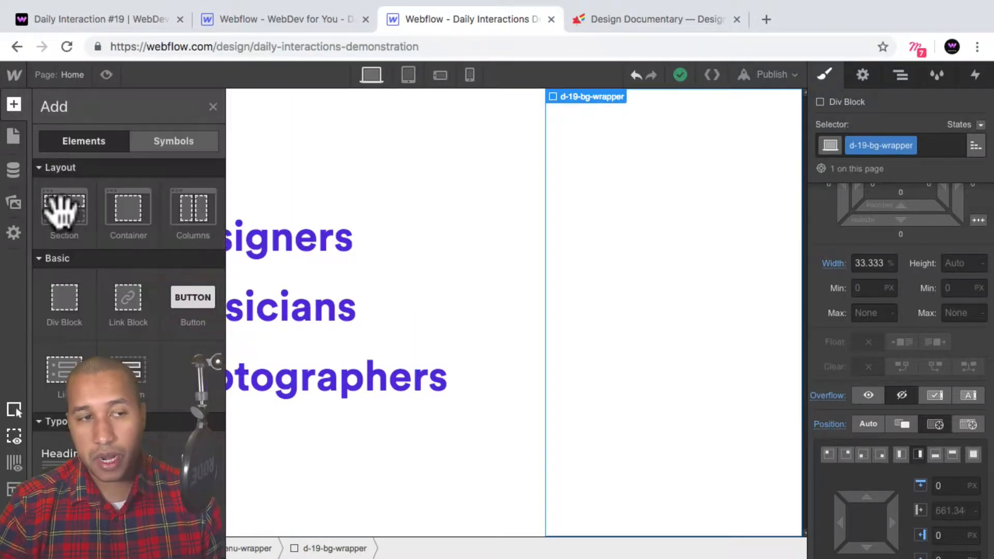
click(66, 303)
click(859, 146)
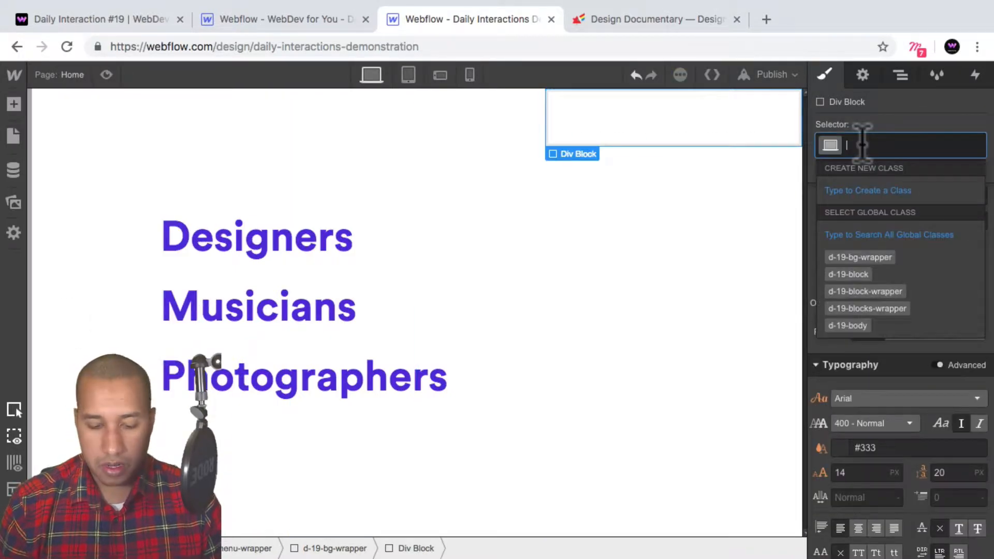
text(d-19-bg-image)
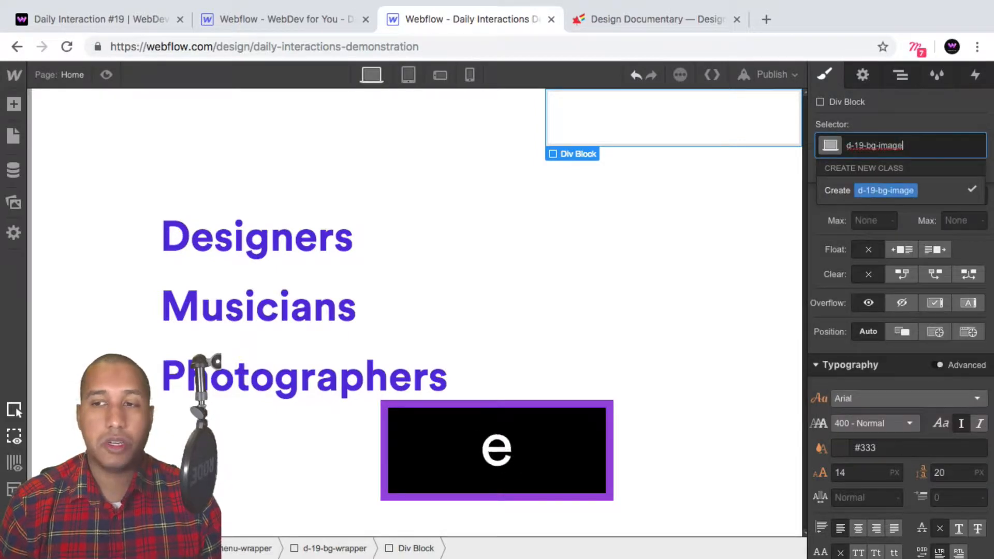
key(Return)
Step: Check the overflow and position settings of the parent d-19-bg-wrapper
scroll(883, 201, down, 3)
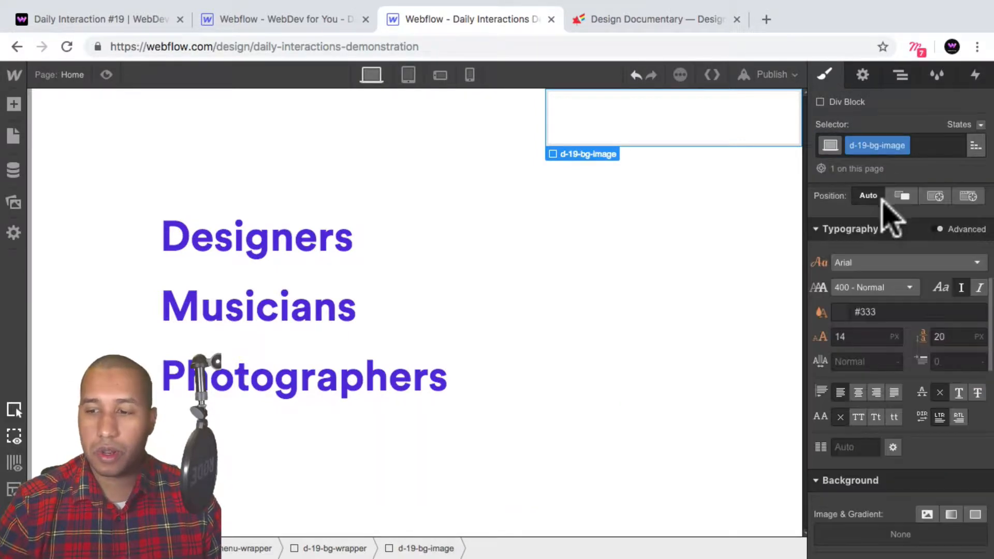
scroll(898, 230, down, 4)
scroll(927, 289, up, 3)
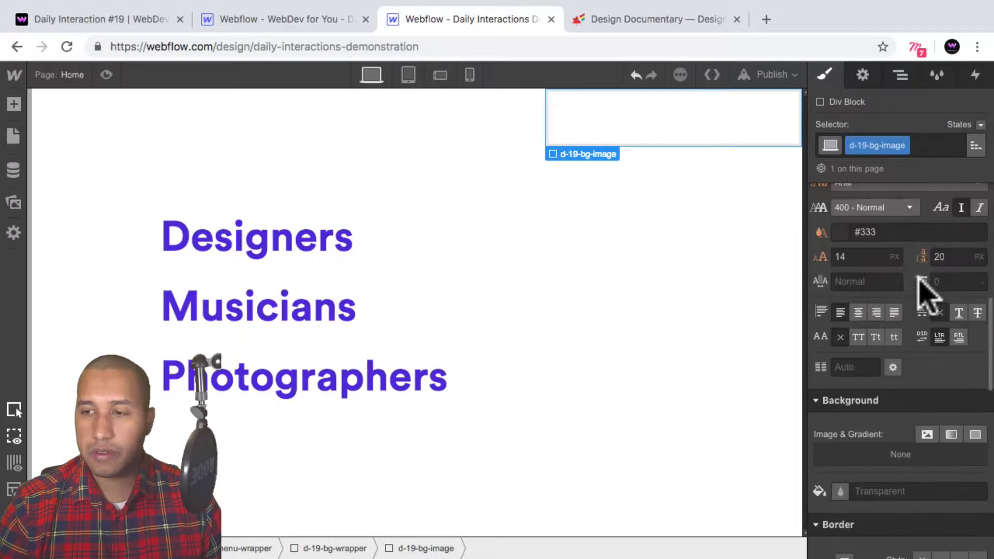
click(901, 75)
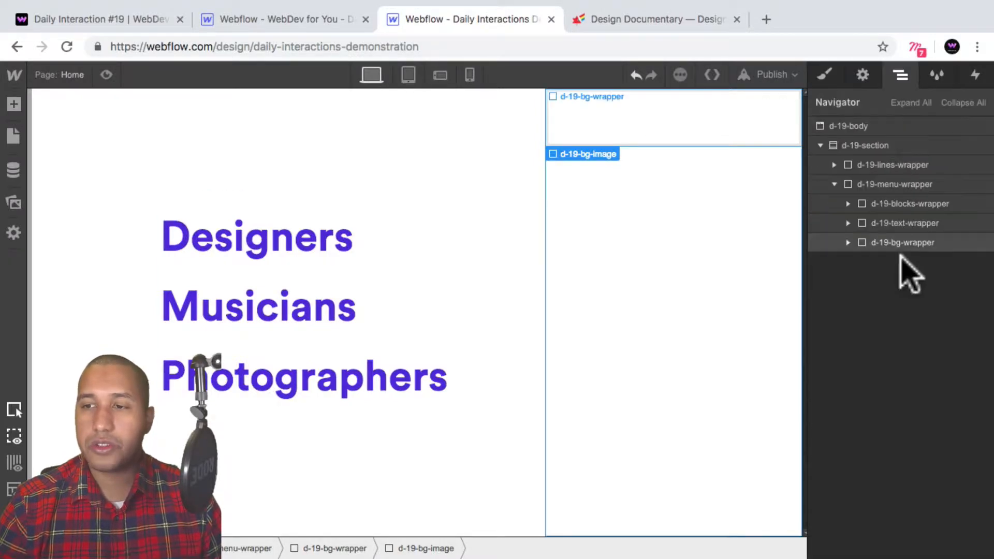
click(849, 243)
click(916, 241)
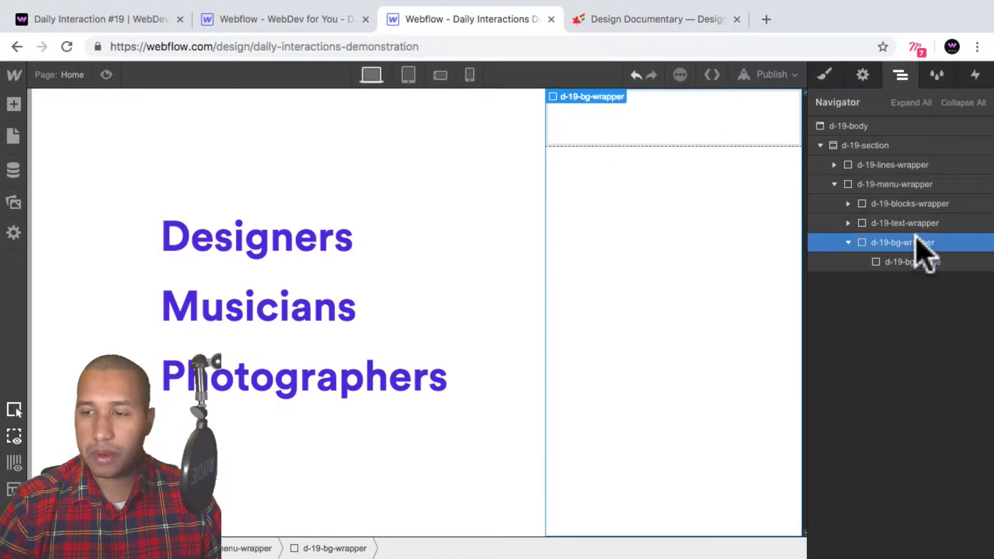
click(825, 75)
scroll(922, 345, down, 5)
scroll(885, 242, up, 1)
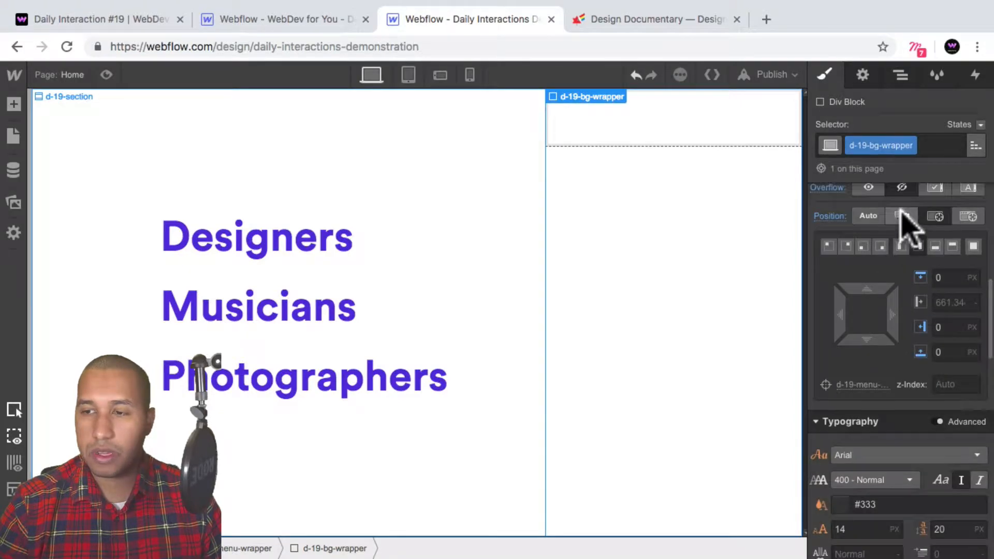
Step: Position d-19-bg-image absolutely with the Full preset so it fills d-19-bg-wrapper
click(902, 74)
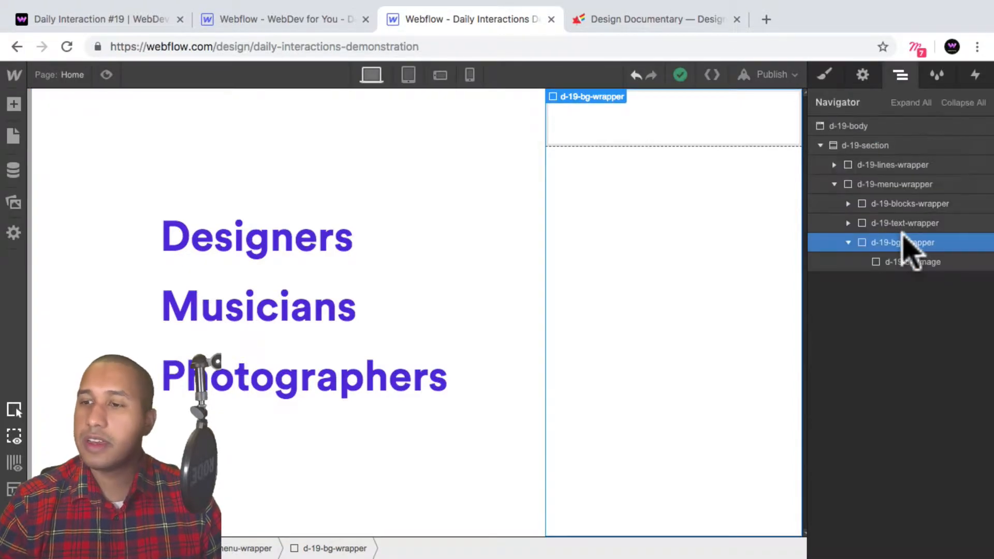
click(910, 262)
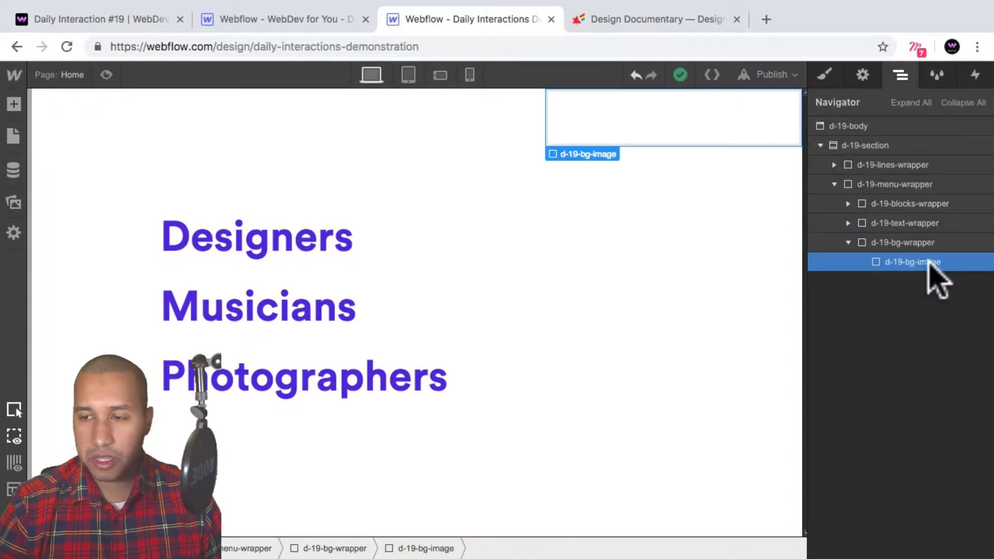
click(824, 75)
scroll(945, 393, down, 5)
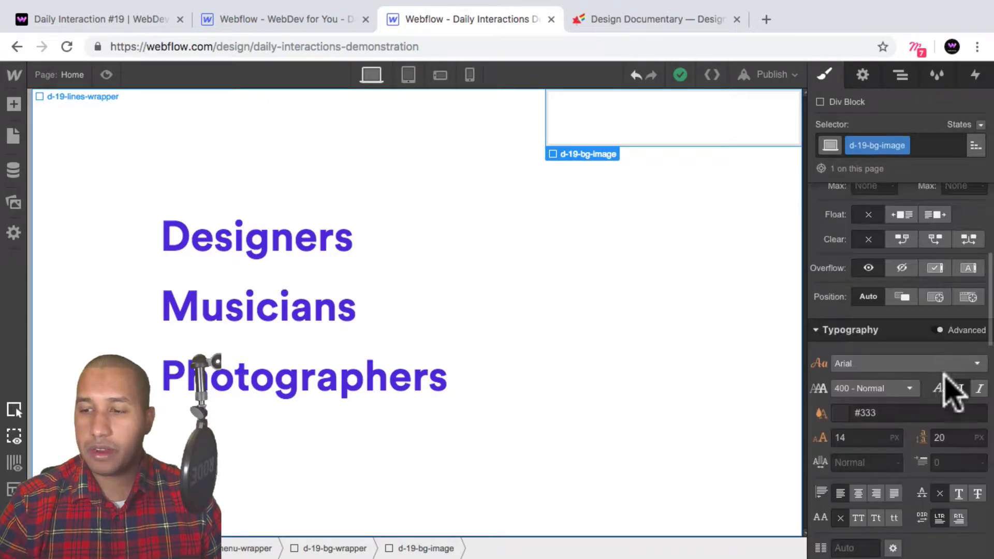
click(936, 296)
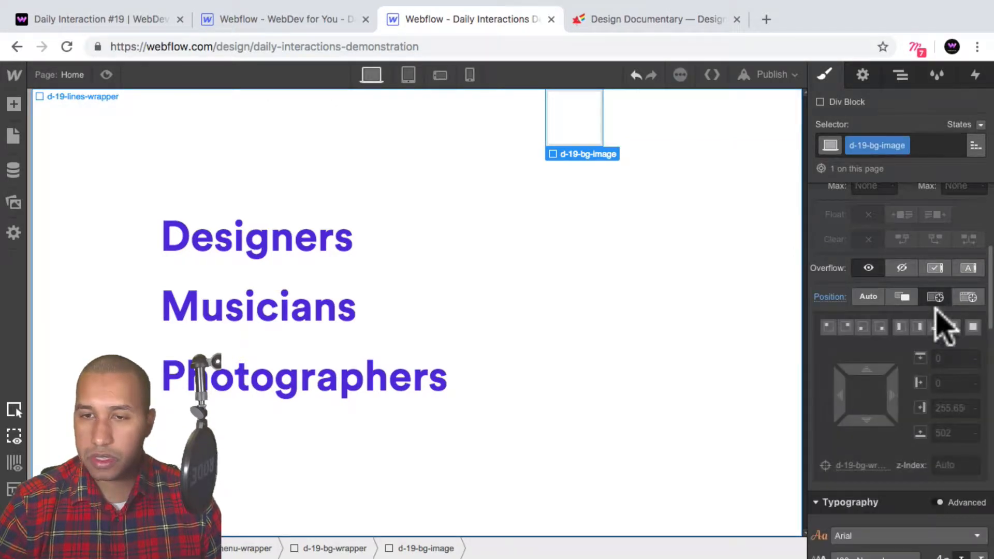
click(972, 327)
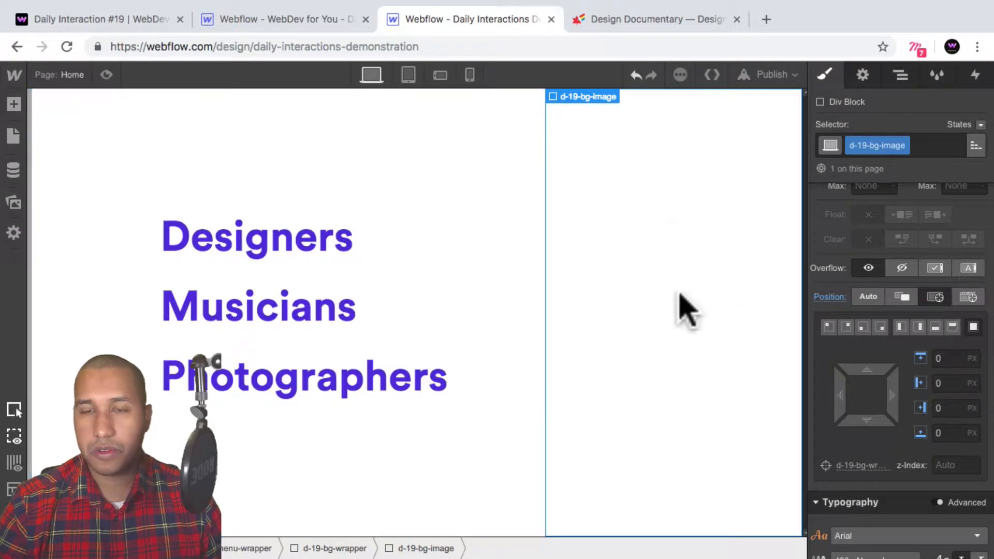
Step: Give d-19-bg-image a background image, using the pink photographer picture [7]img_full_width_1 from the assets
scroll(941, 357, down, 1)
scroll(947, 370, down, 10)
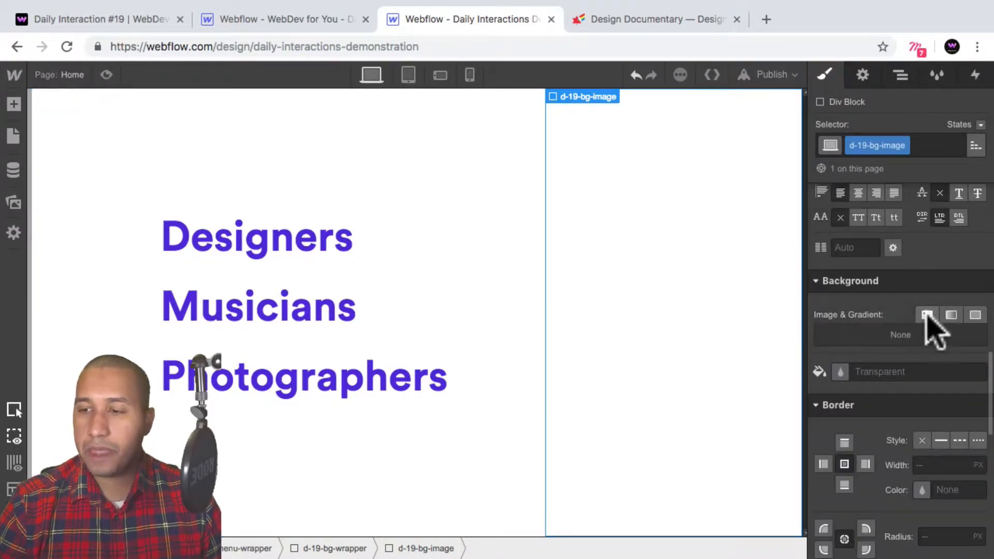
click(928, 315)
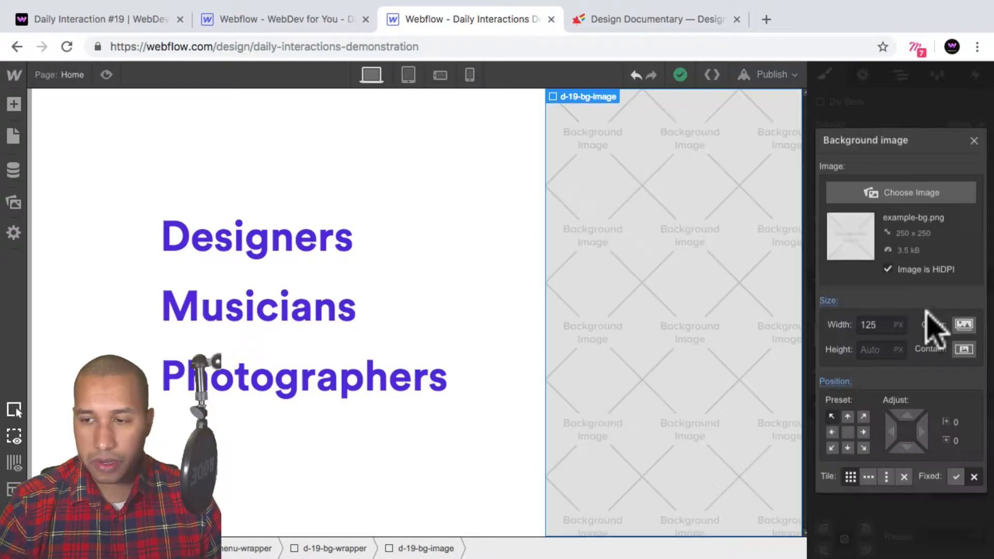
click(908, 199)
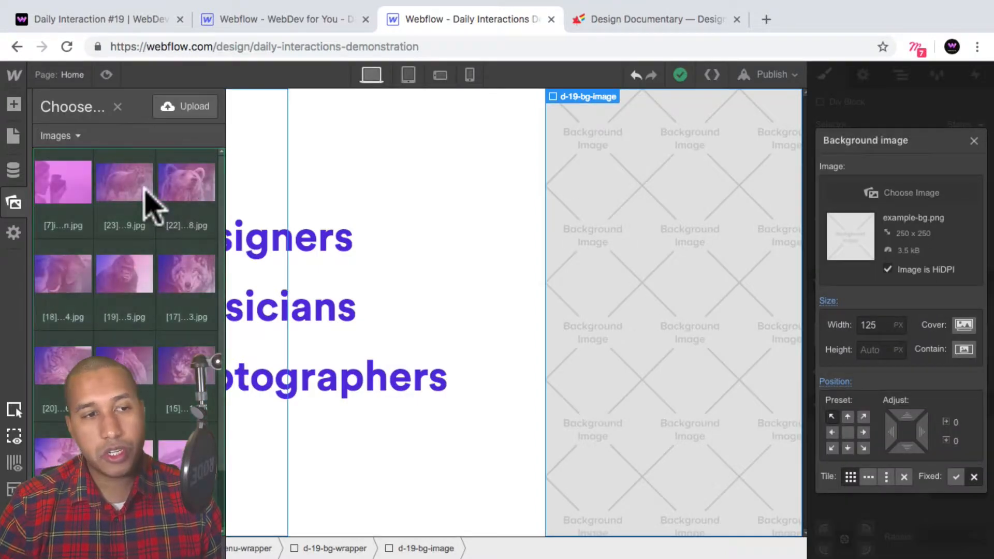
click(66, 194)
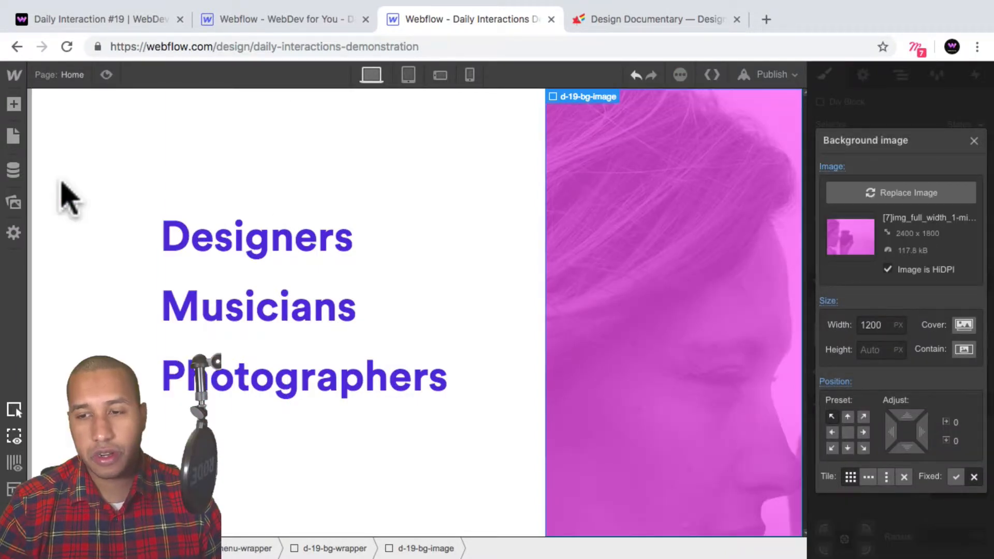
Step: Set the background image of d-19-bg-image to Cover, anchored at the middle of the left edge, without tiling
click(961, 324)
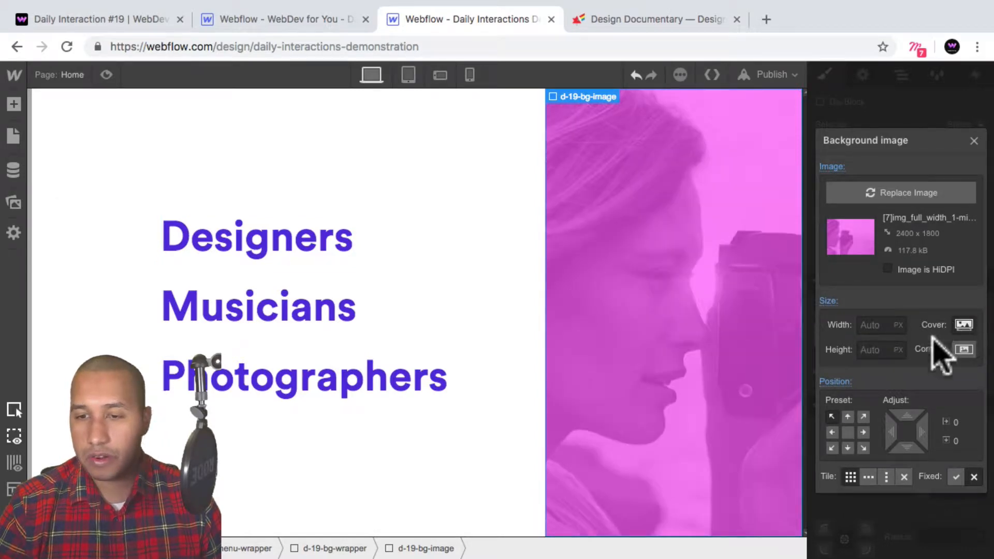
click(848, 432)
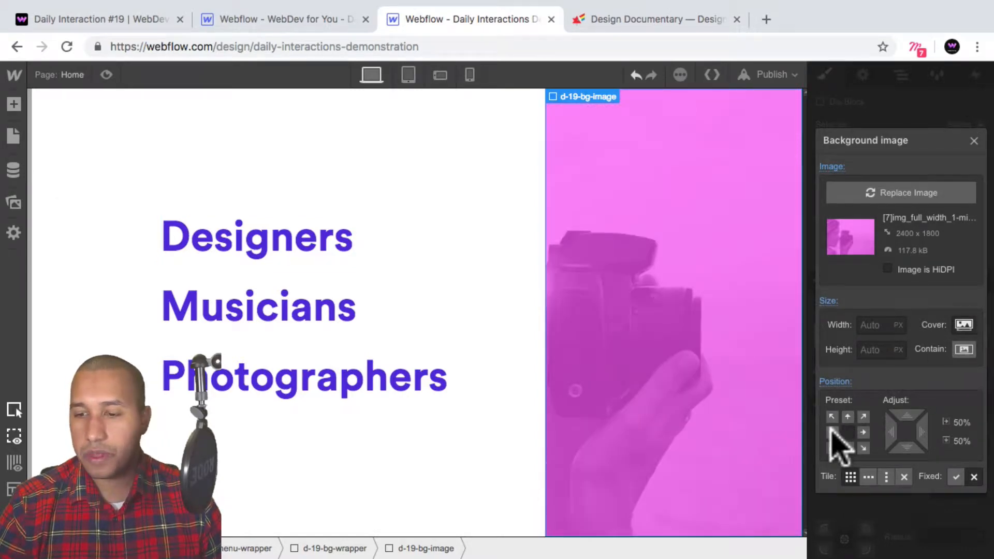
click(832, 432)
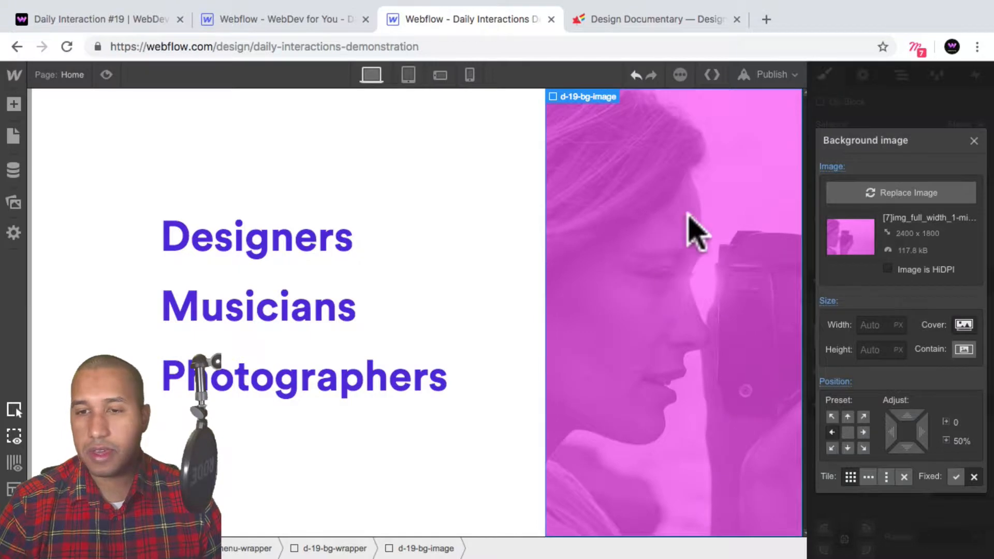
click(904, 477)
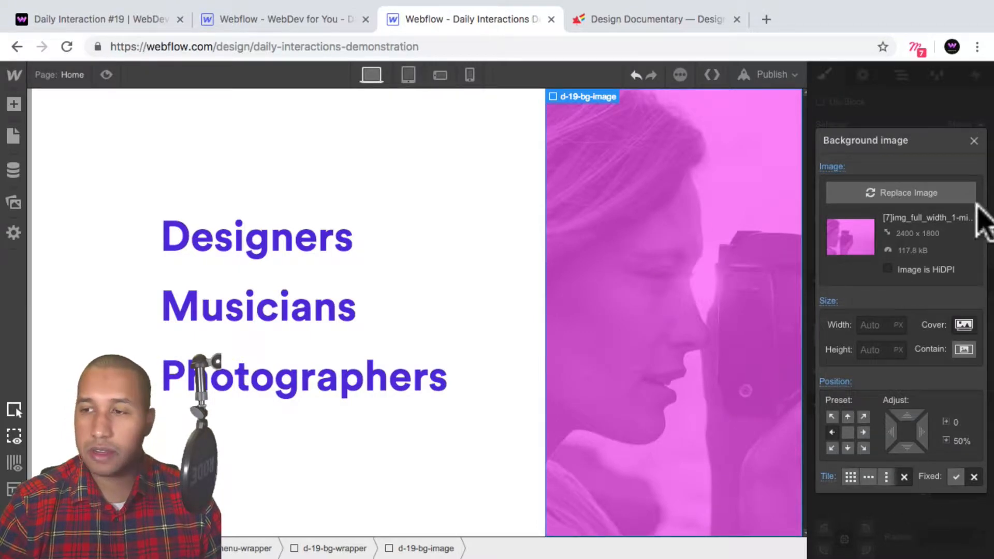
click(972, 139)
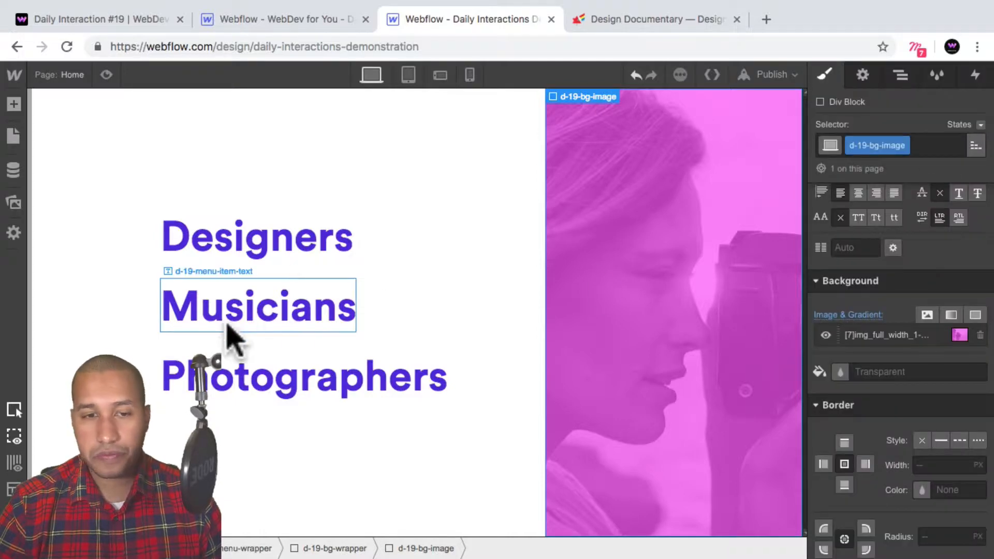
Step: Set the overflow of d-19-text-wrapper to hidden and preview the page
click(332, 243)
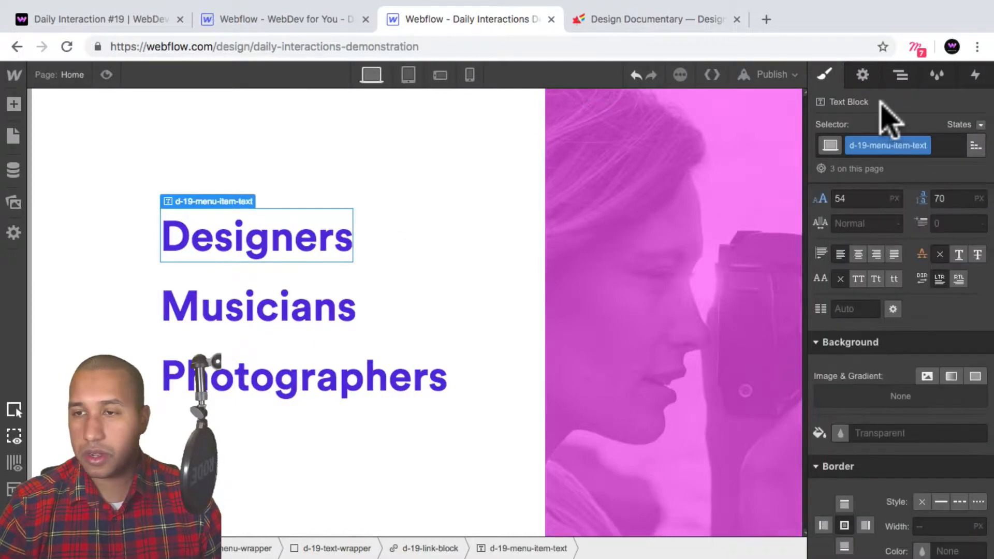
click(900, 76)
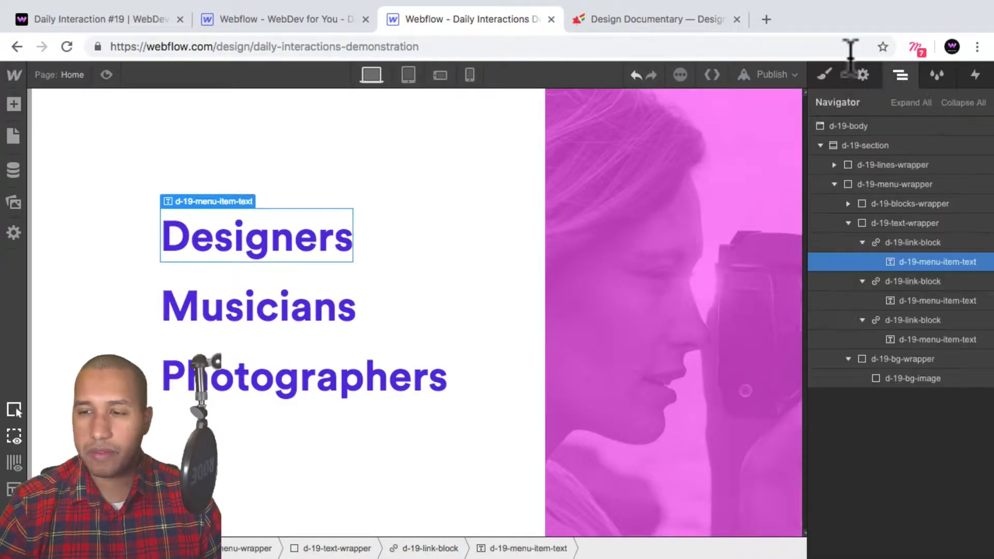
click(898, 242)
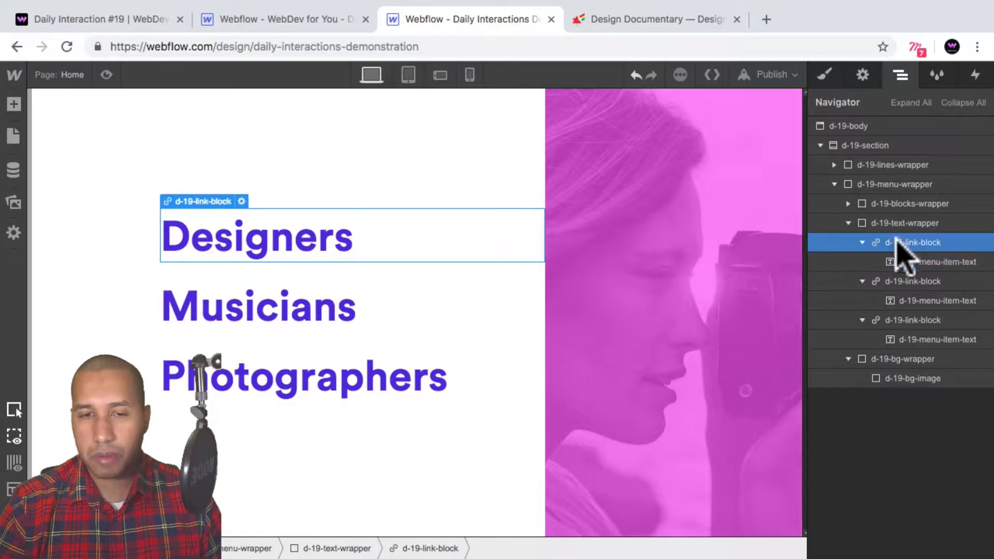
click(825, 75)
scroll(922, 327, down, 8)
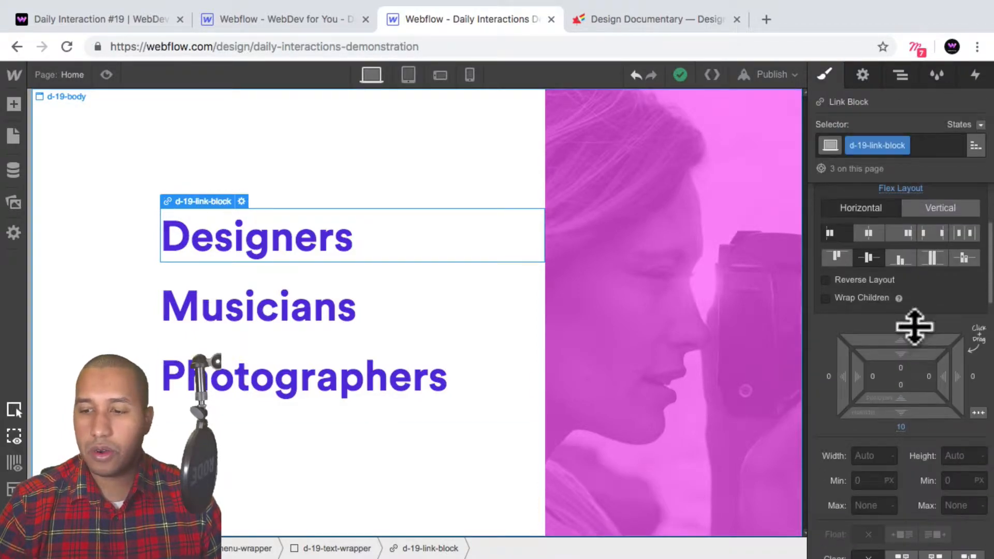
click(901, 75)
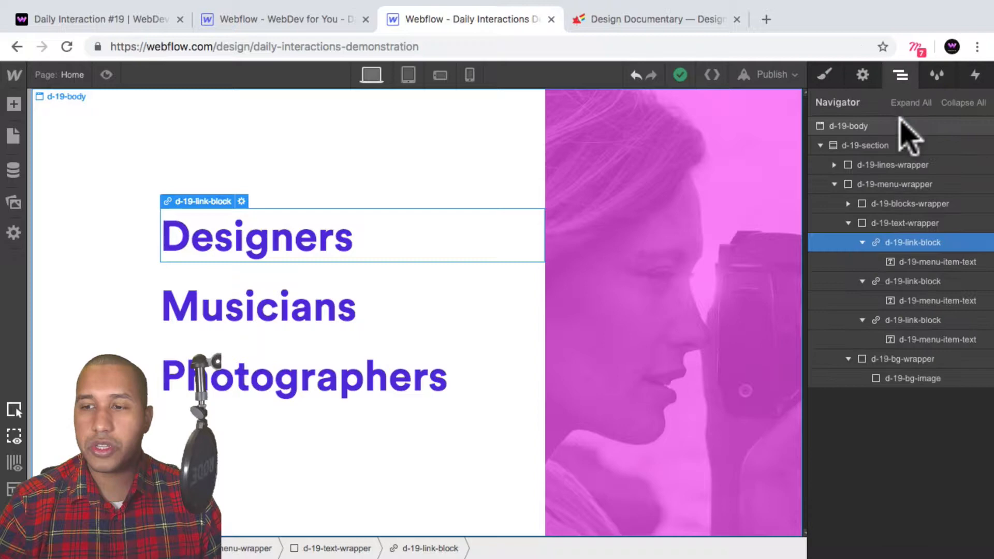
click(907, 223)
click(823, 75)
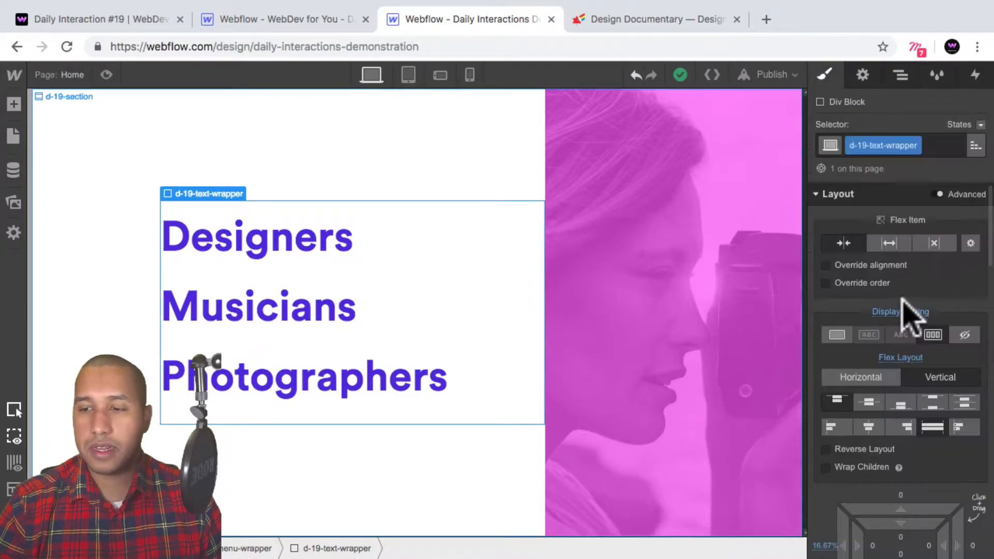
scroll(906, 318, down, 8)
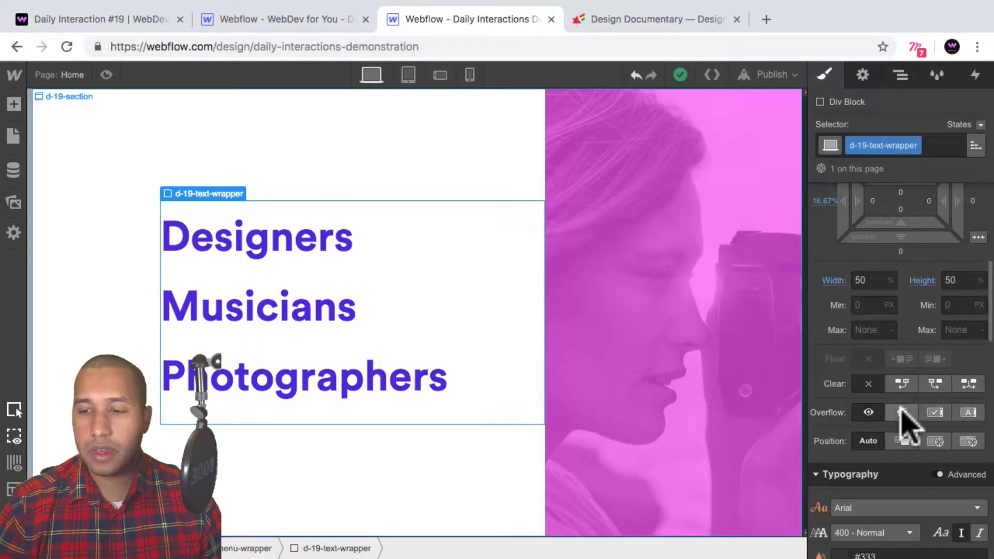
click(901, 409)
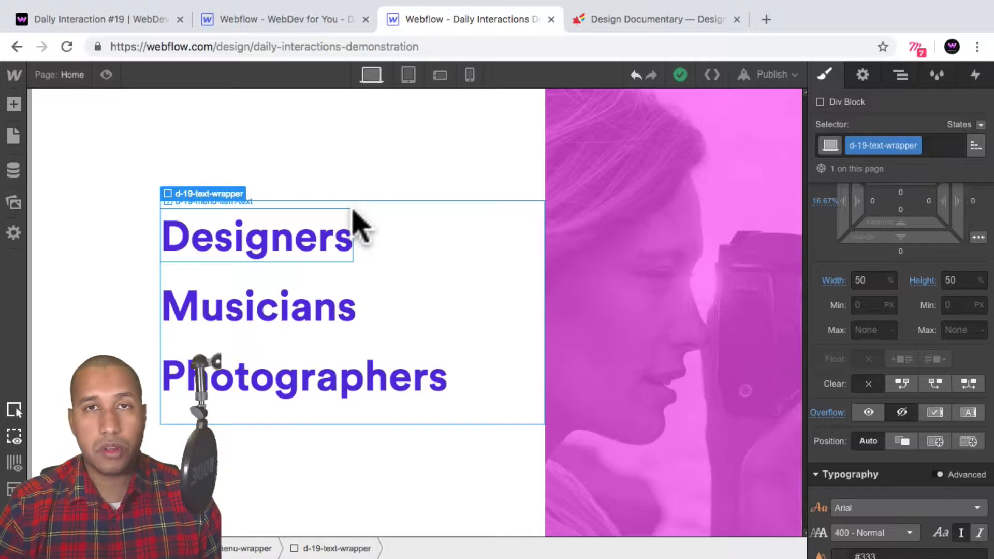
click(106, 75)
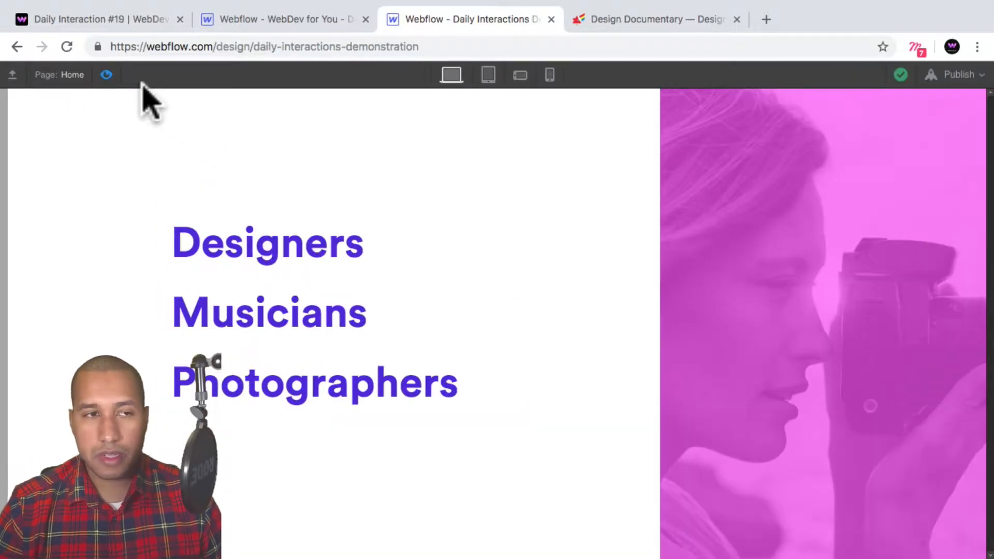
Step: Leave preview and add a div block directly inside d-19-section, after the menu wrapper
click(105, 76)
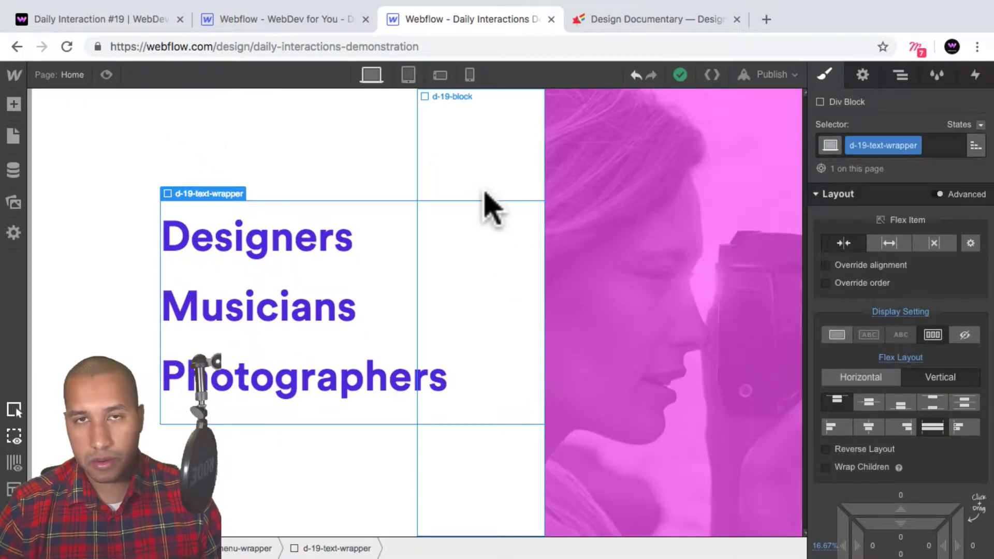
click(901, 76)
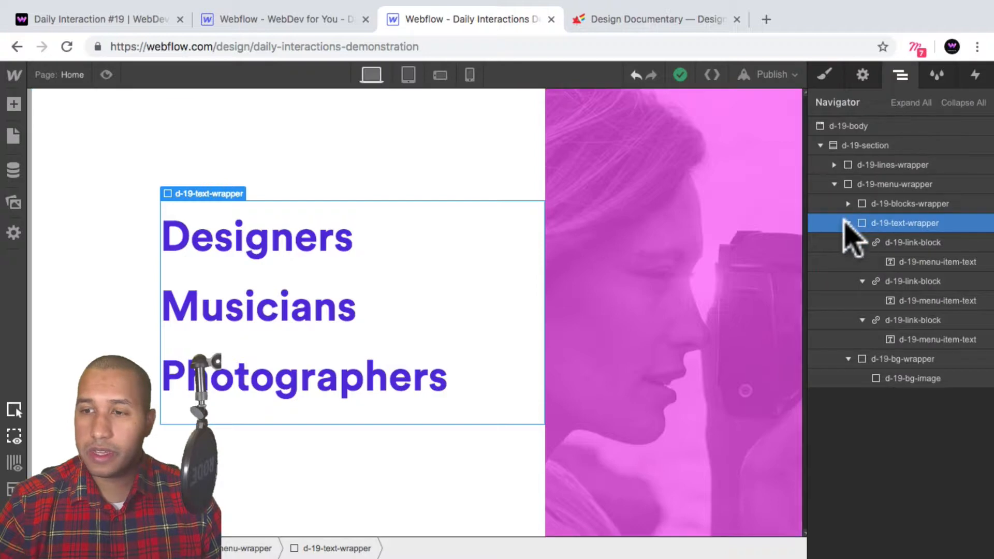
click(834, 184)
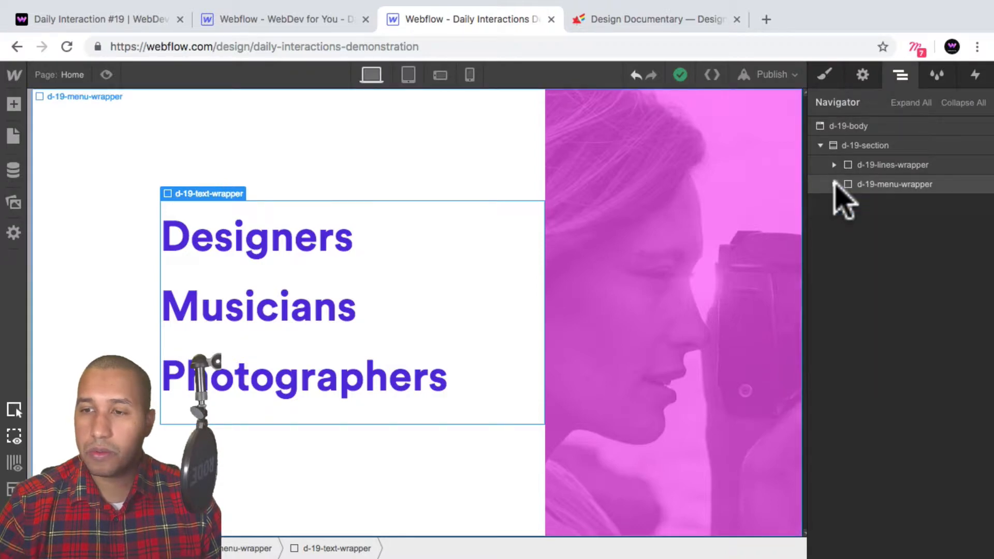
click(870, 147)
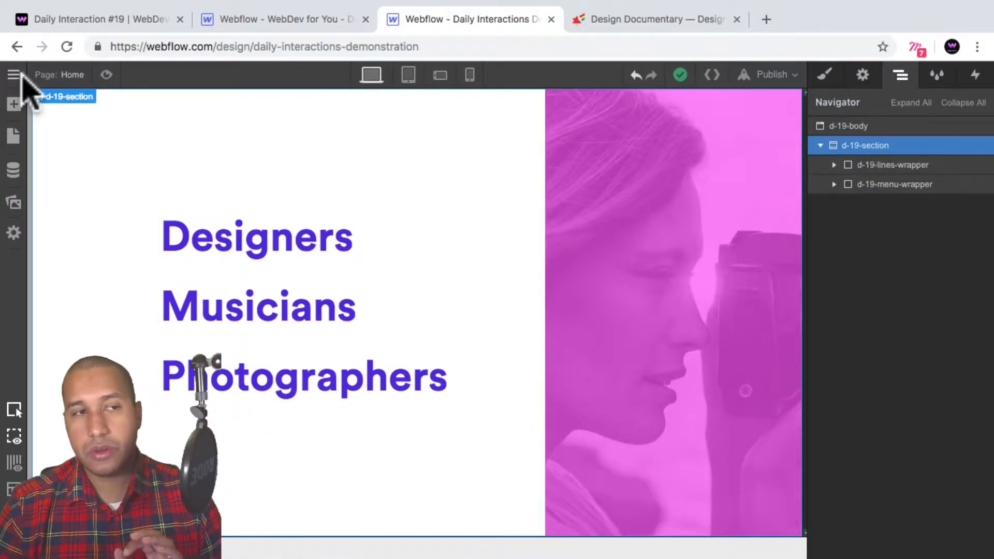
click(14, 106)
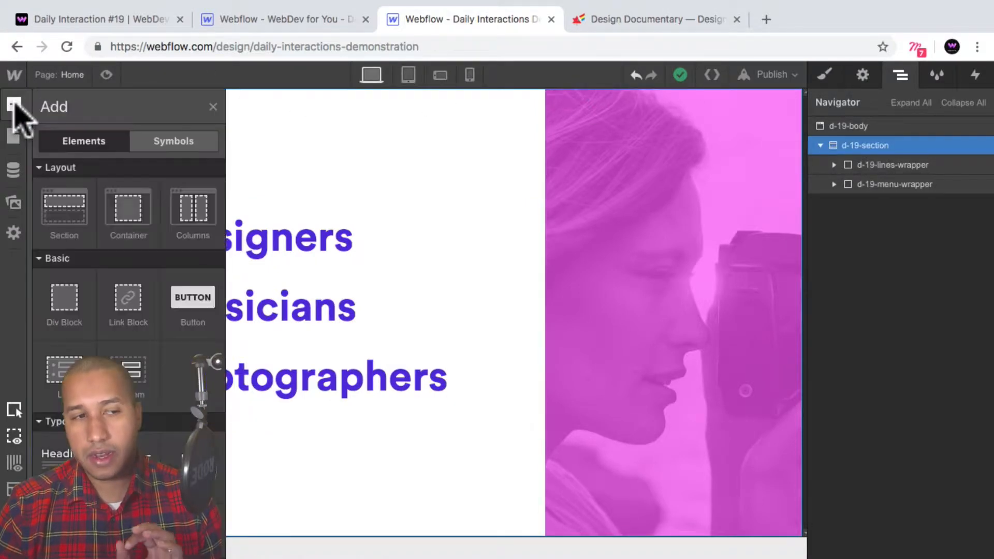
click(67, 305)
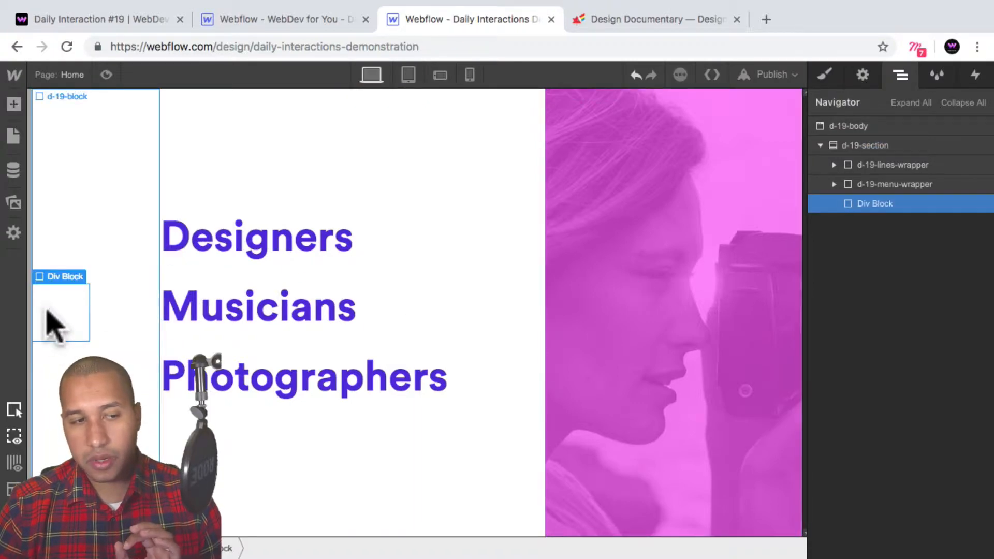
Step: Assign the new class d-19-menu-trigger to the new div block
click(825, 77)
click(871, 145)
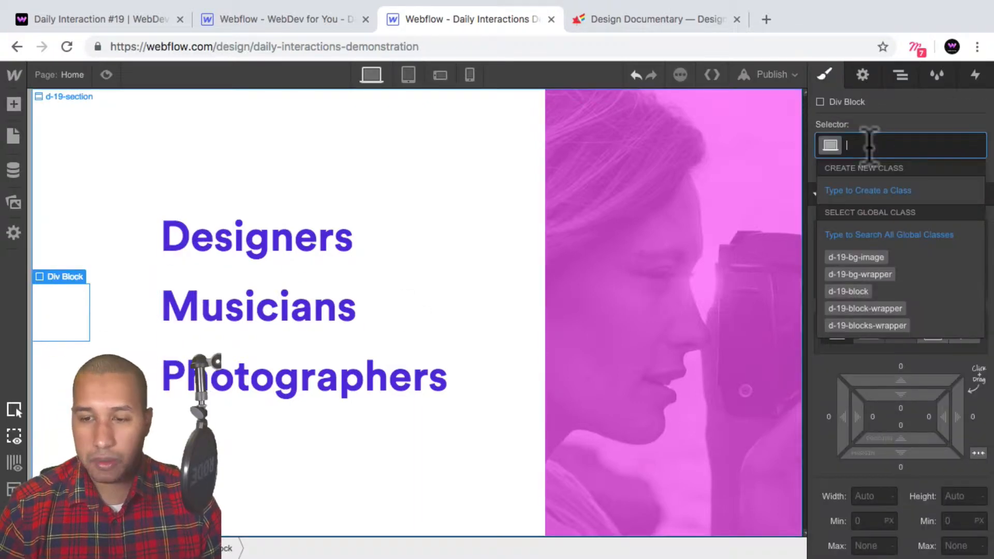
text(d-19-)
text(menu-trigger)
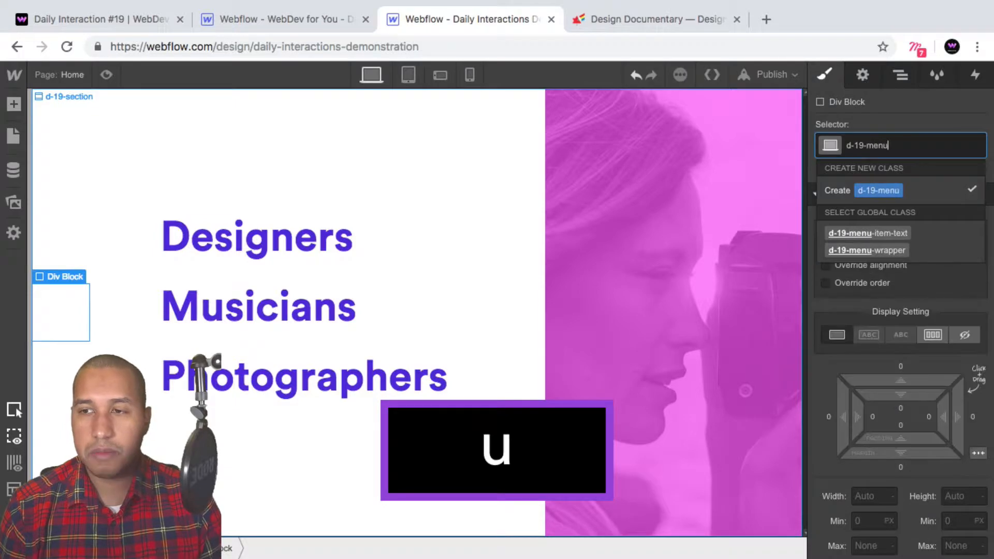
key(Return)
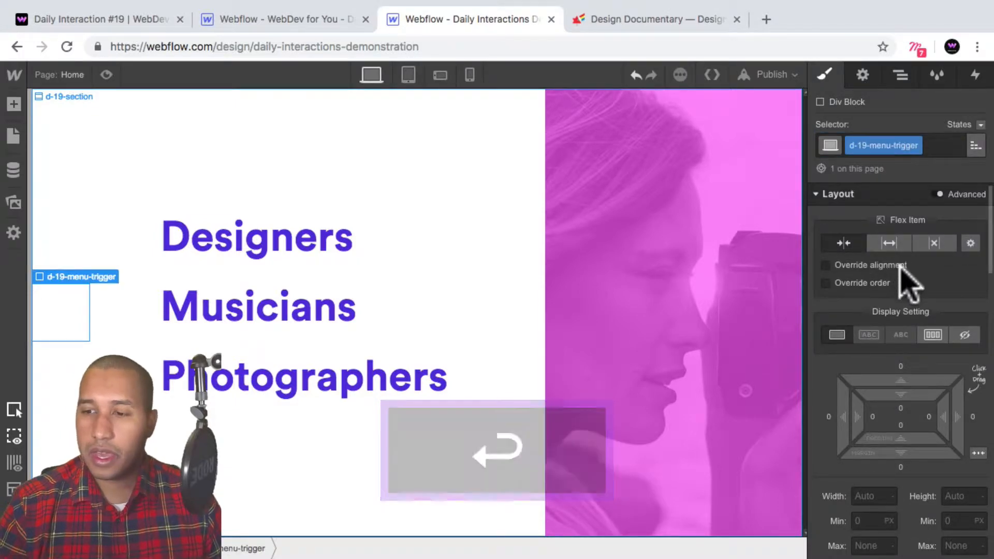
Step: Set the menu trigger's width and height to 50 px each
scroll(907, 290, down, 3)
text(50)
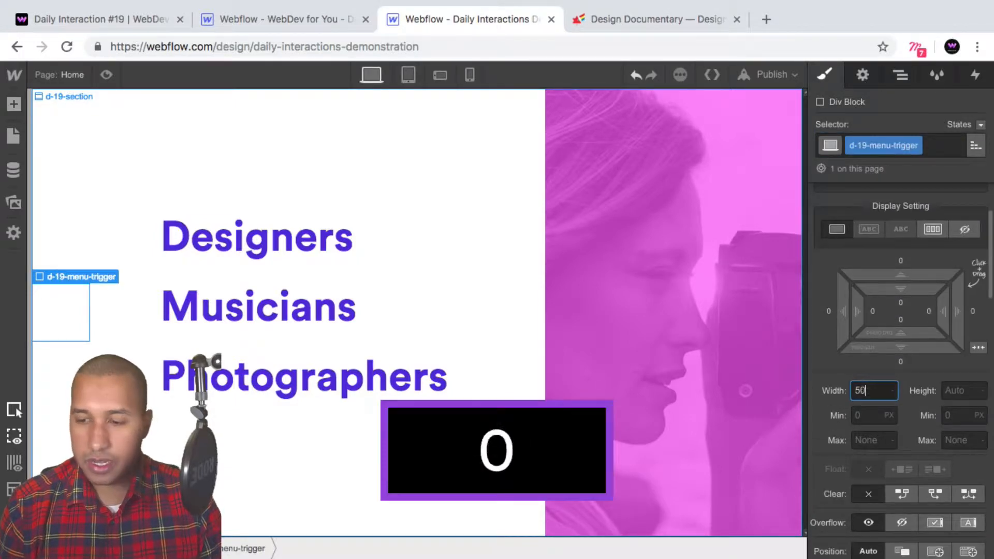
key(Tab)
text(50)
key(Return)
Step: Give the menu trigger the purple background colour #4d16dd from the saved swatches
scroll(868, 374, down, 10)
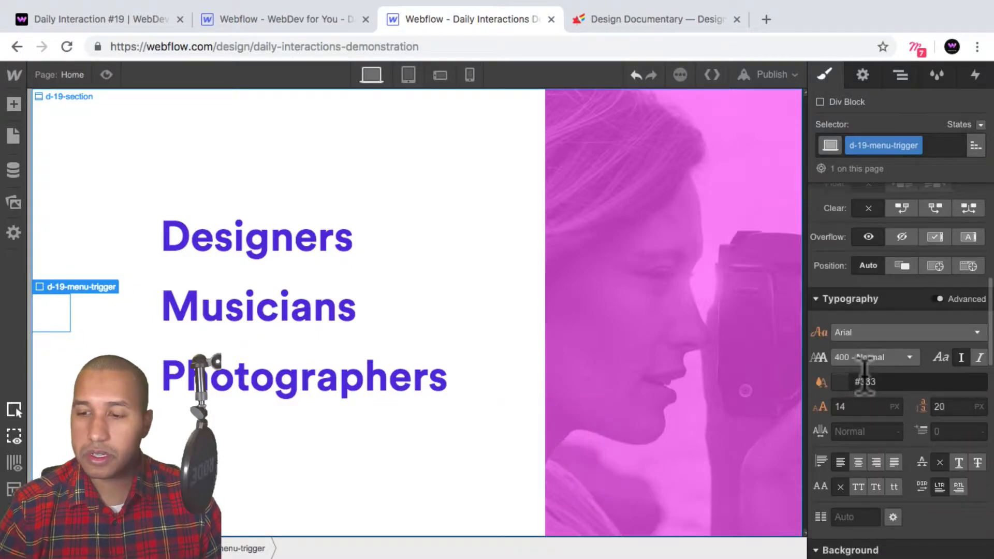
click(843, 371)
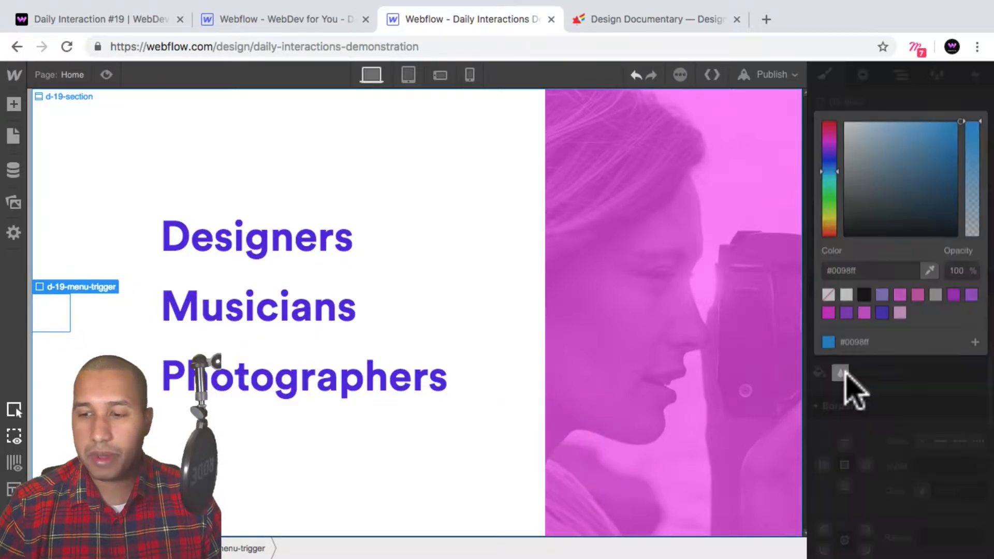
click(882, 315)
click(886, 397)
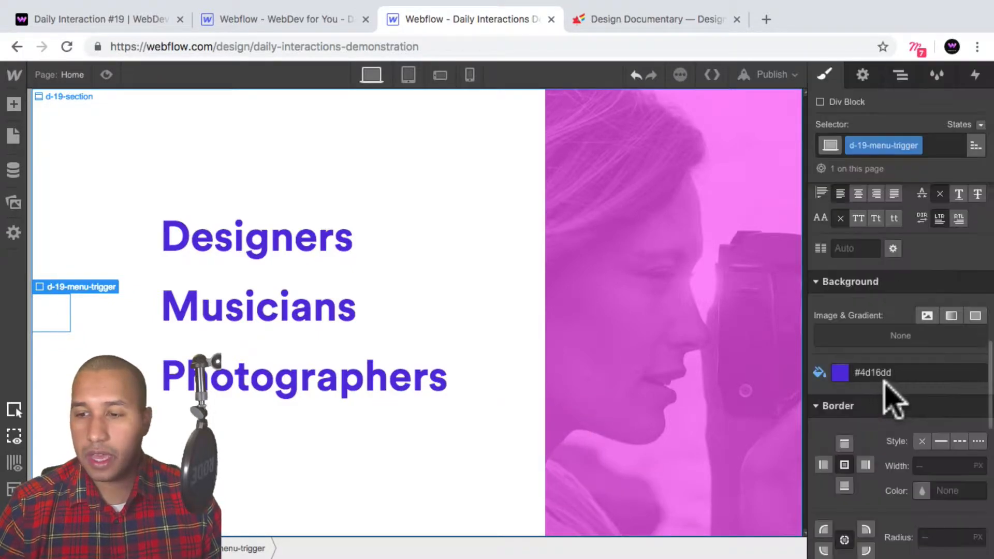
Step: Set the menu trigger's position to Relative so it sits above the menu wrapper
scroll(886, 383, up, 1)
scroll(888, 378, up, 6)
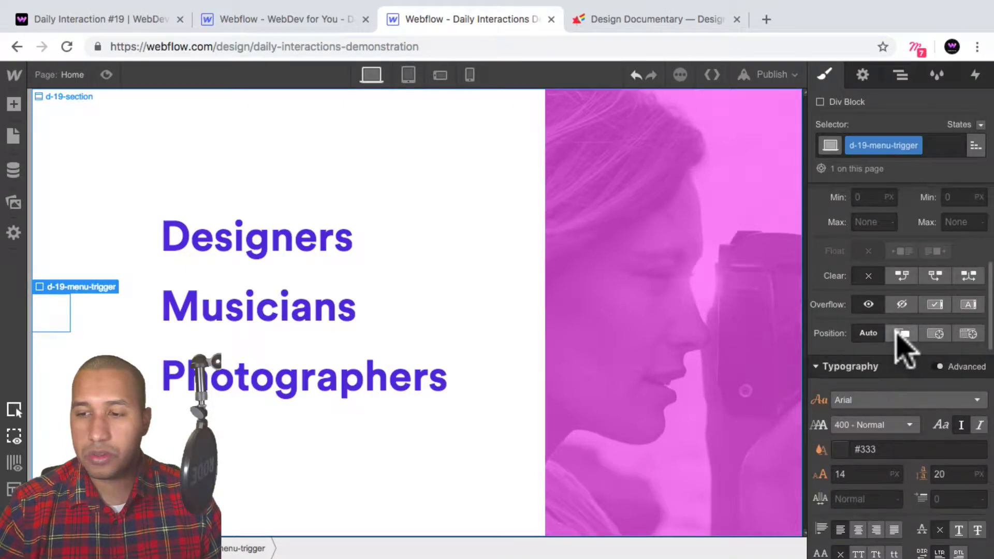
click(902, 334)
scroll(906, 399, down, 6)
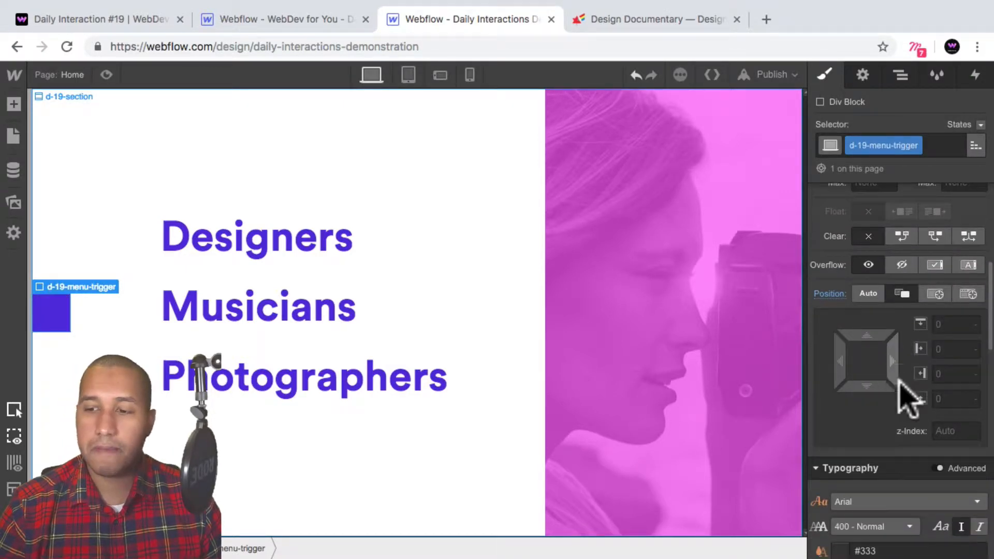
scroll(914, 394, up, 5)
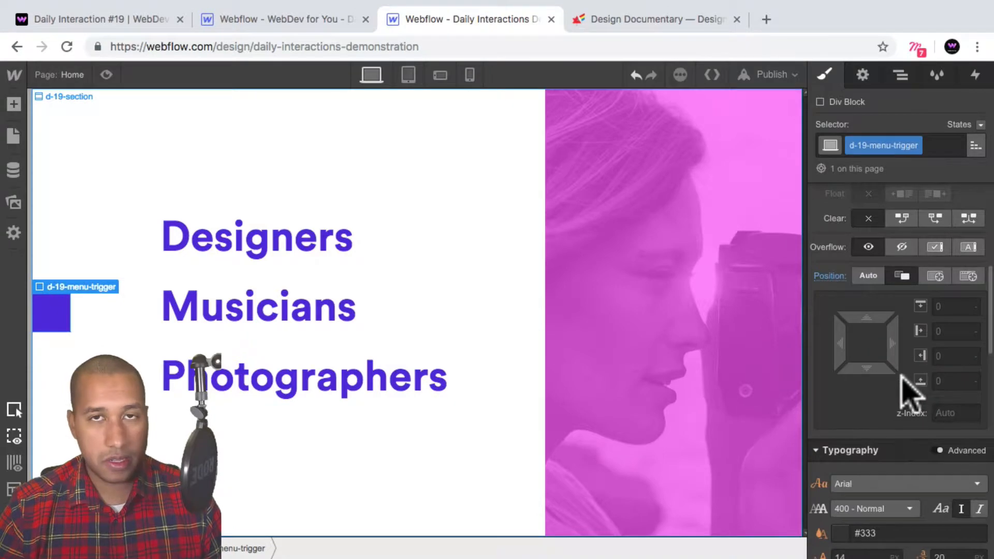
scroll(913, 393, down, 1)
click(967, 395)
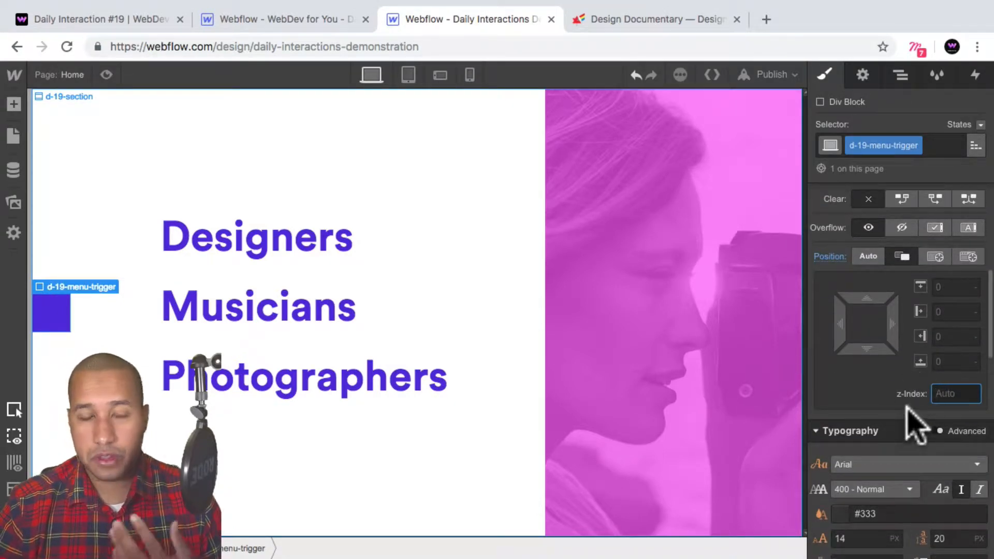
scroll(914, 409, down, 1)
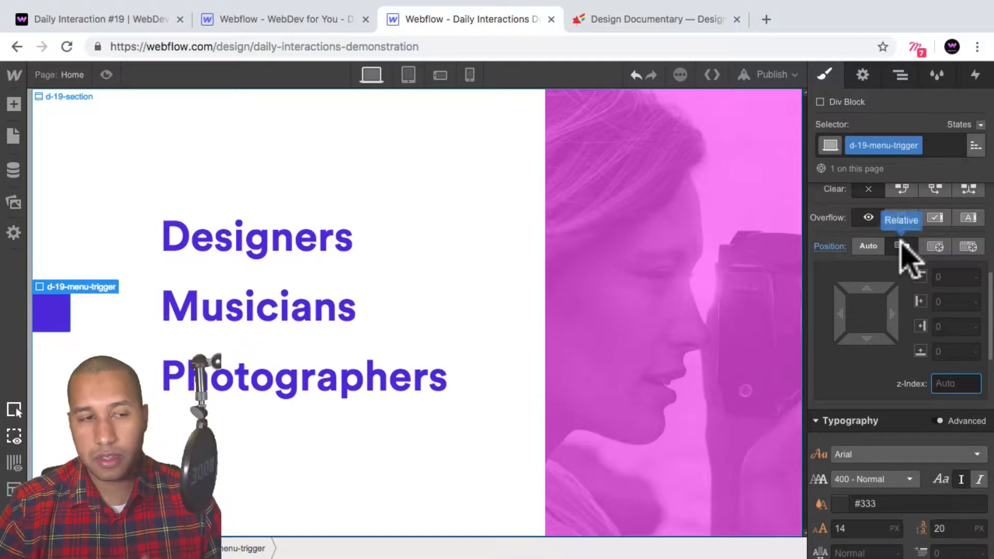
scroll(926, 376, down, 2)
Step: Round the menu trigger into a circle with a 50% border radius
scroll(926, 374, down, 10)
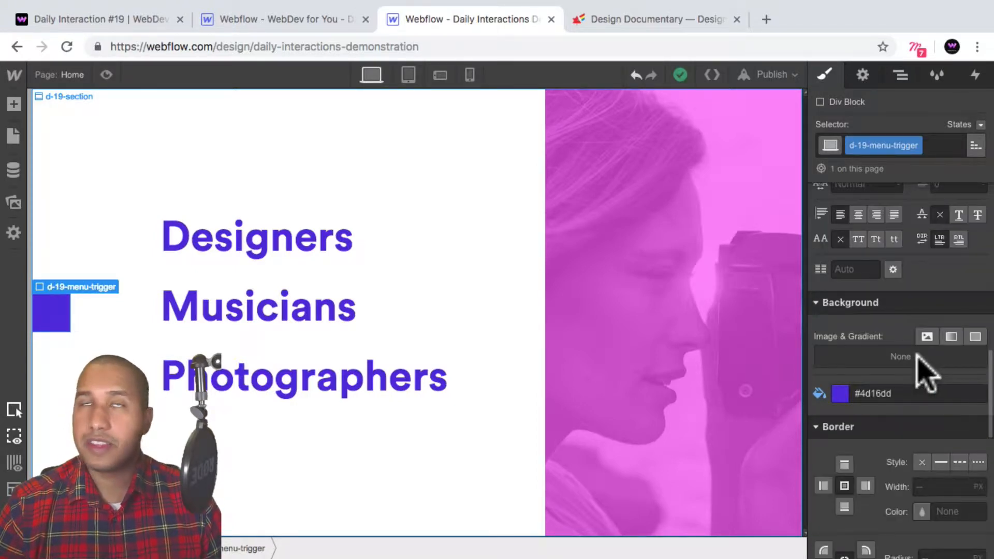
scroll(924, 372, down, 5)
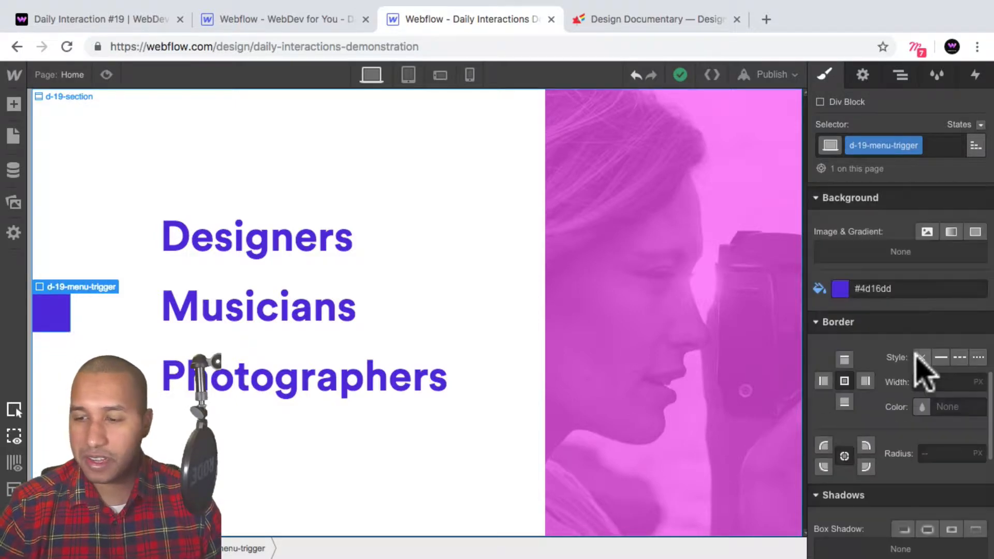
click(934, 330)
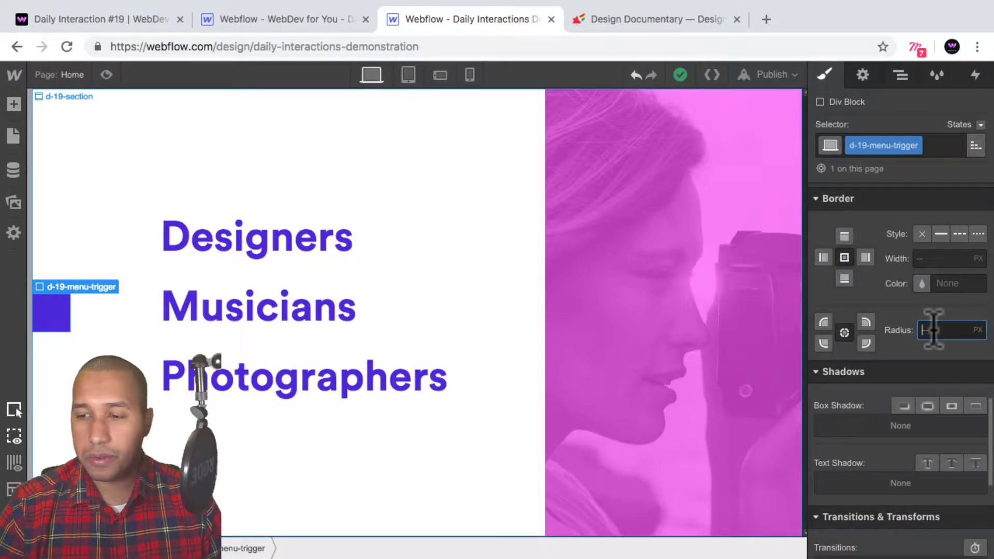
text(50%)
key(shift+Return)
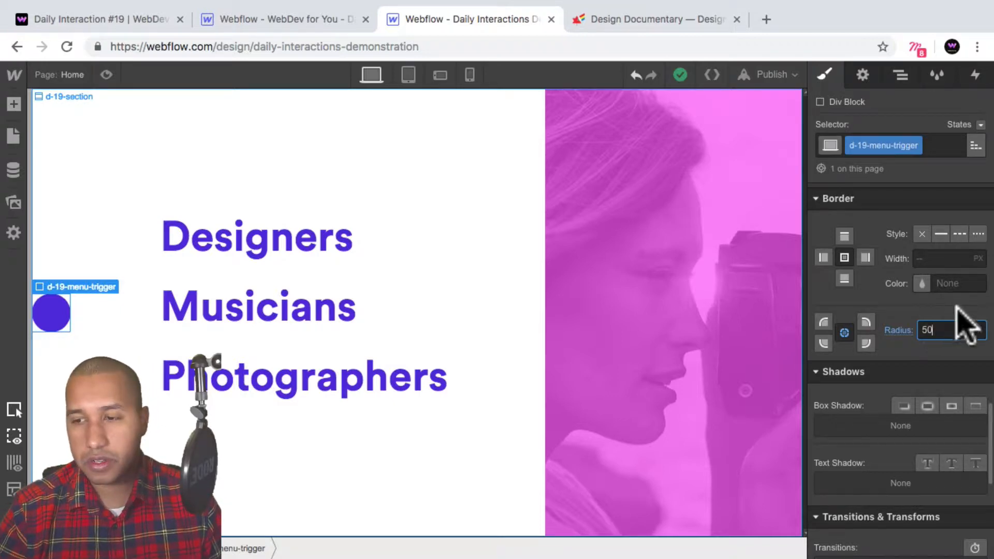
Step: Give the menu trigger a 40 px left margin and check its placement in preview mode
scroll(881, 243, up, 10)
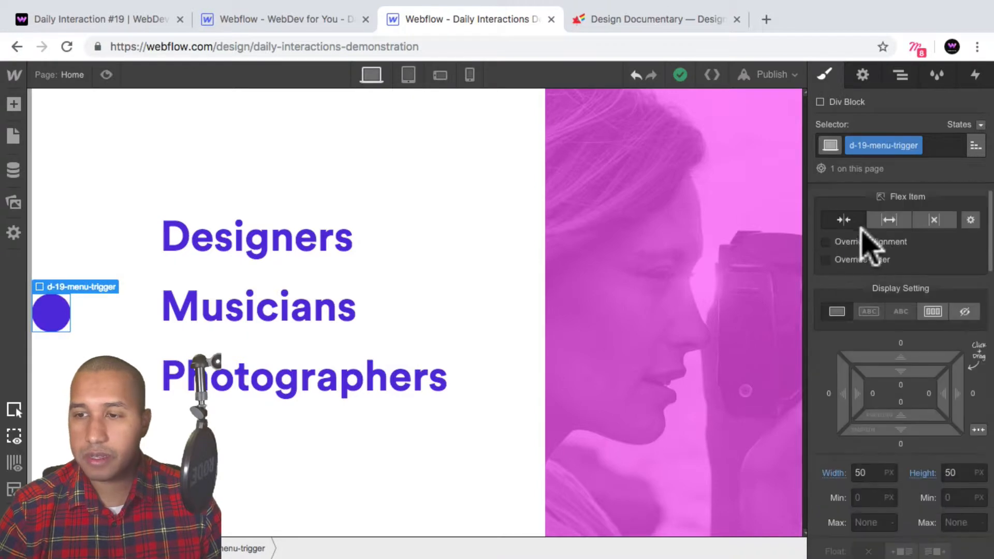
scroll(870, 248, up, 1)
drag(839, 413, 746, 404)
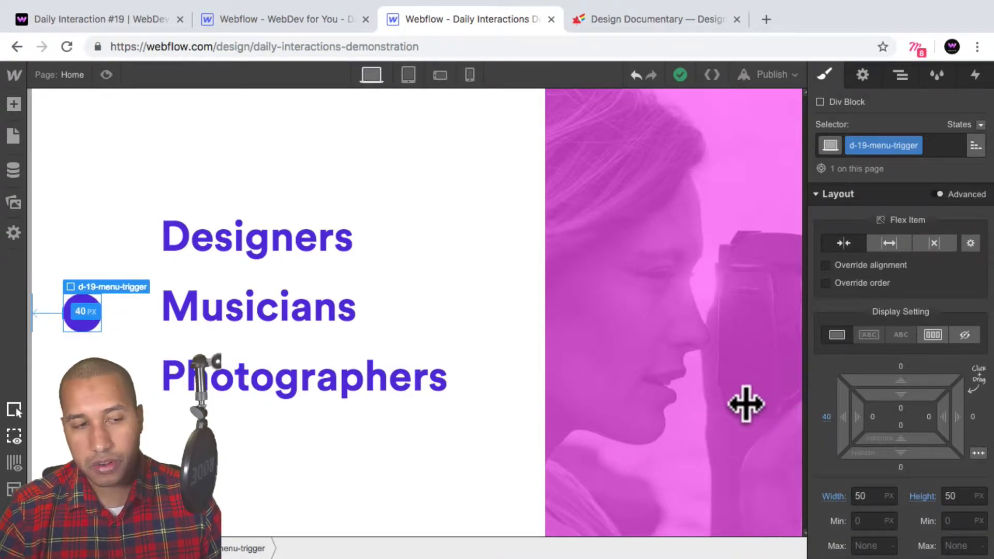
click(106, 75)
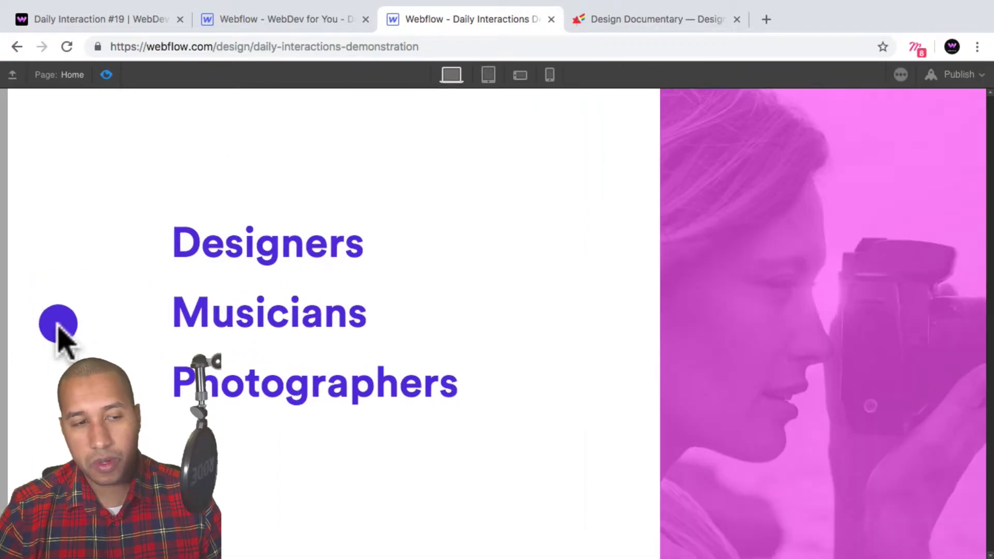
click(106, 74)
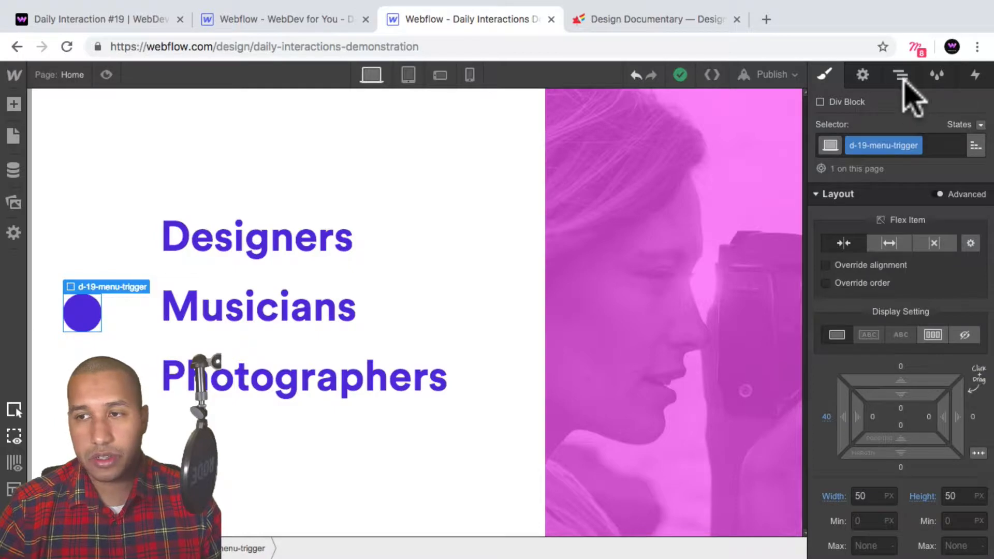
Step: Add a Mouse Click (Tap) element trigger to d-19-menu-trigger and set its first-click action to Start an Animation
click(901, 75)
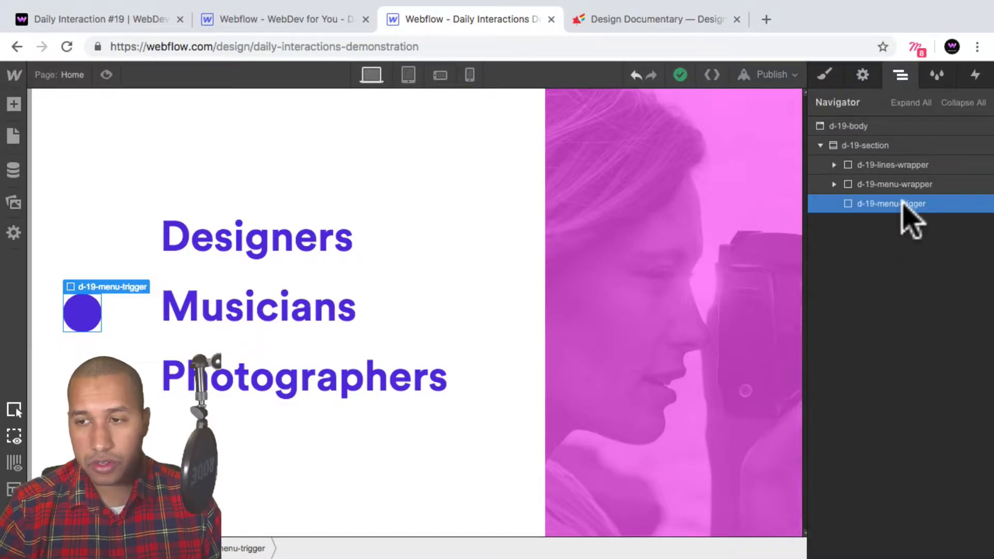
click(975, 75)
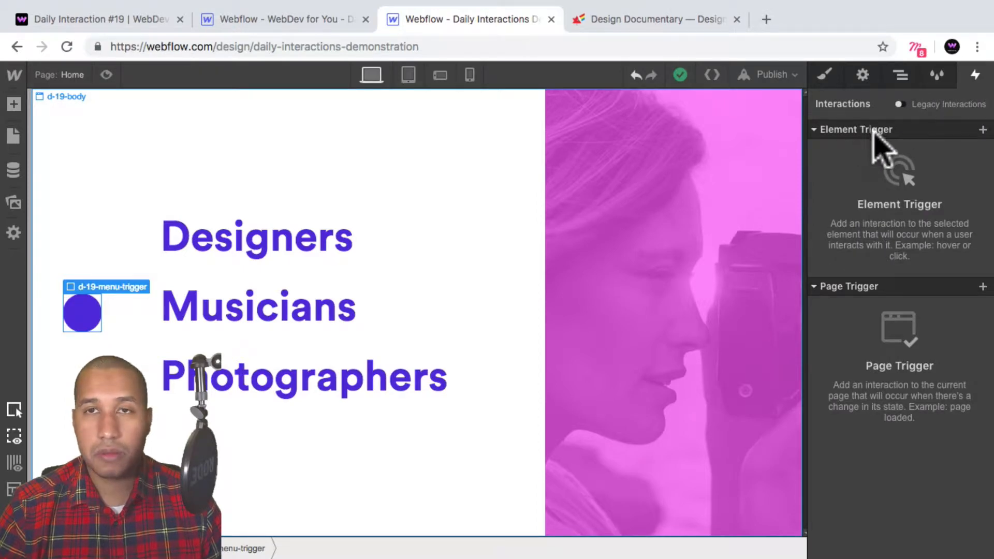
click(983, 130)
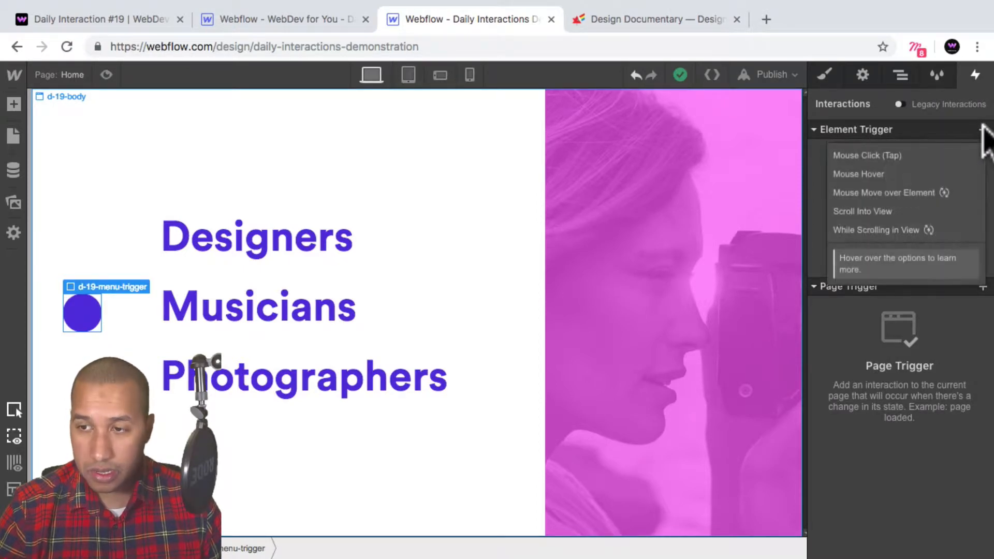
click(904, 164)
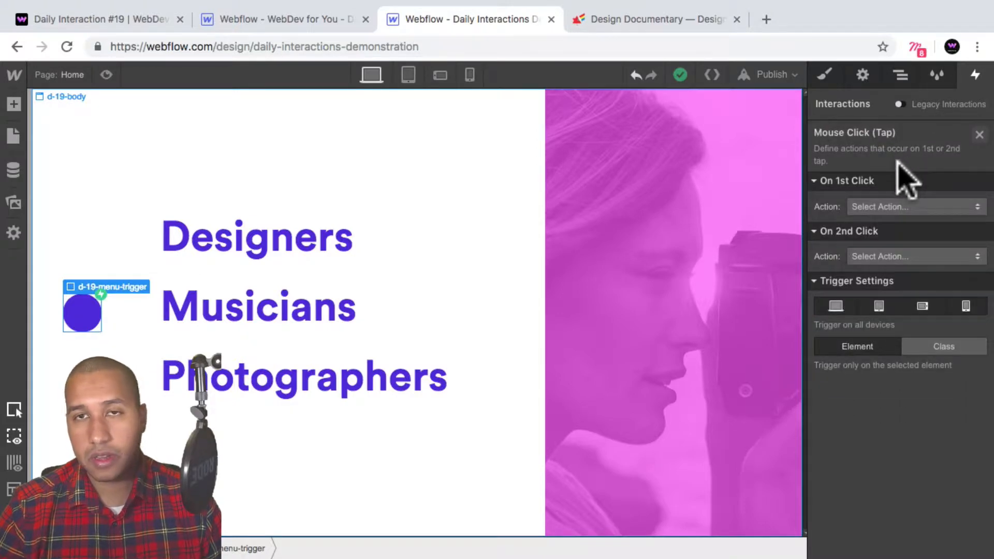
click(912, 208)
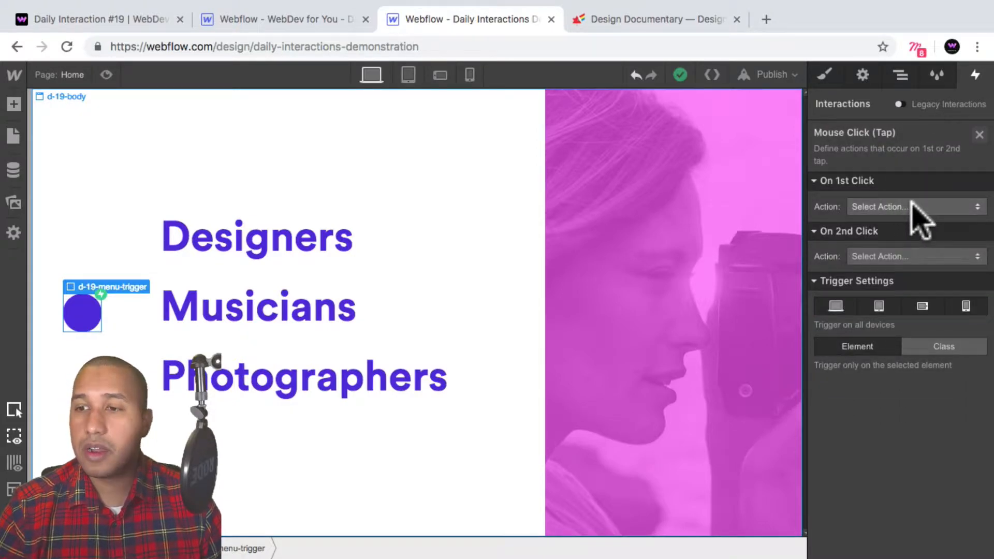
click(938, 155)
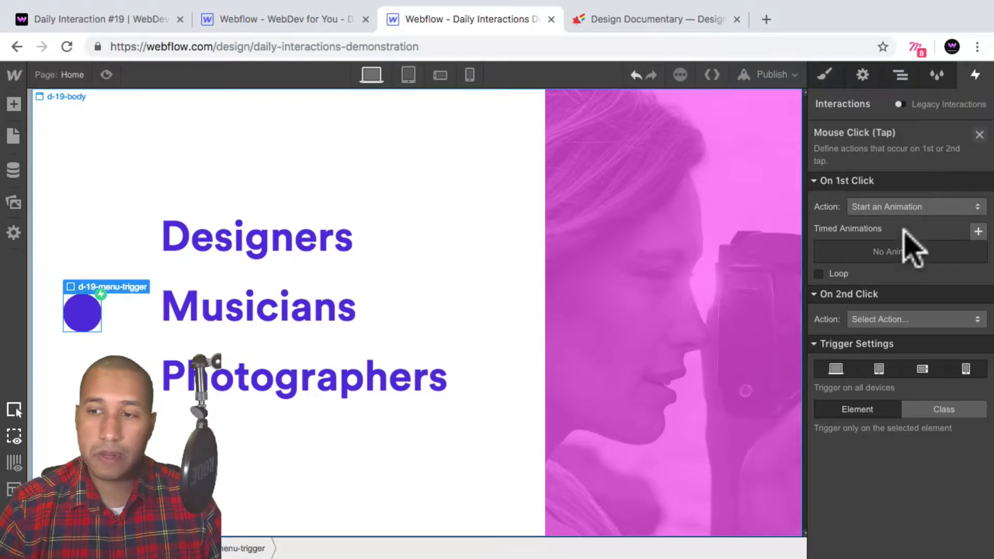
Step: Create a timed animation named d-19-first-click for the first click
click(978, 228)
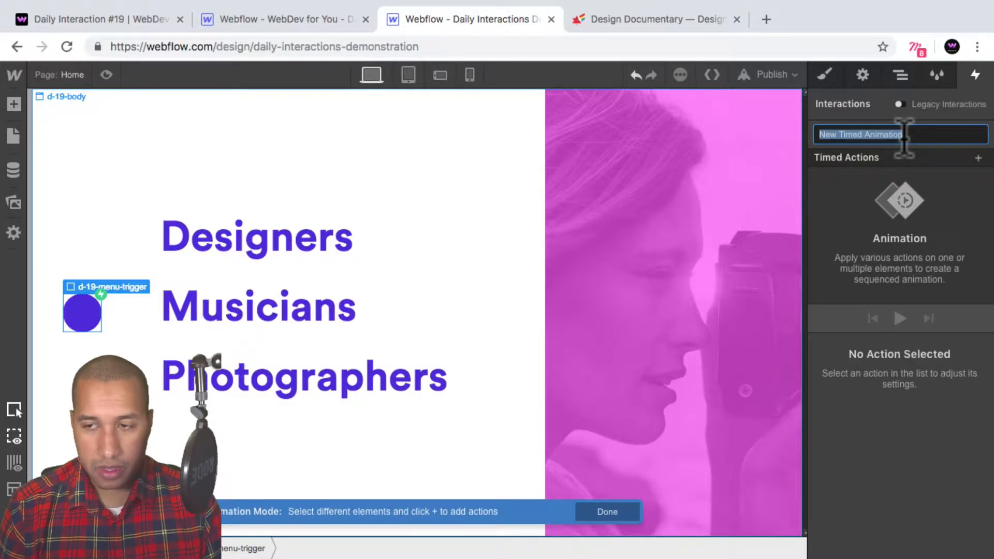
text(d)
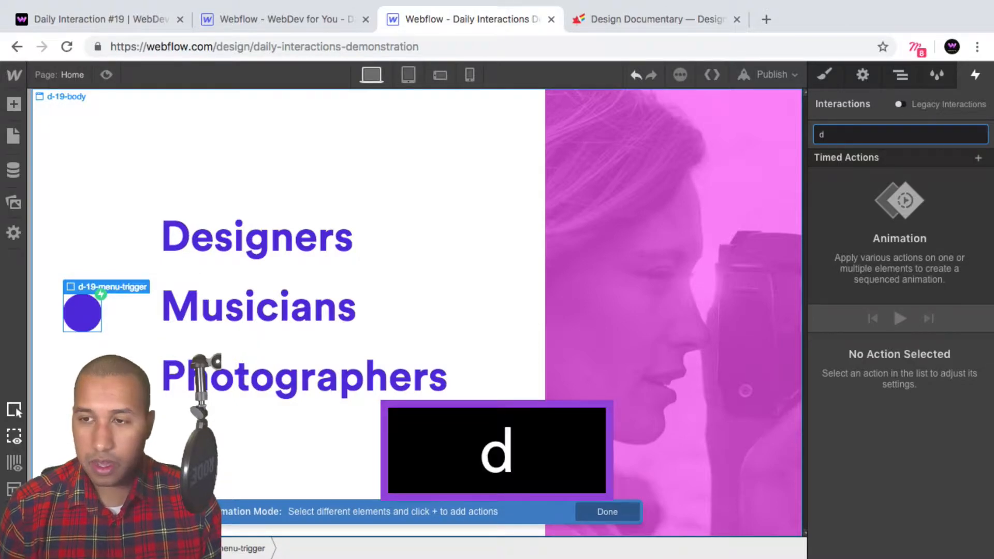
key(BackSpace)
text(d-19-)
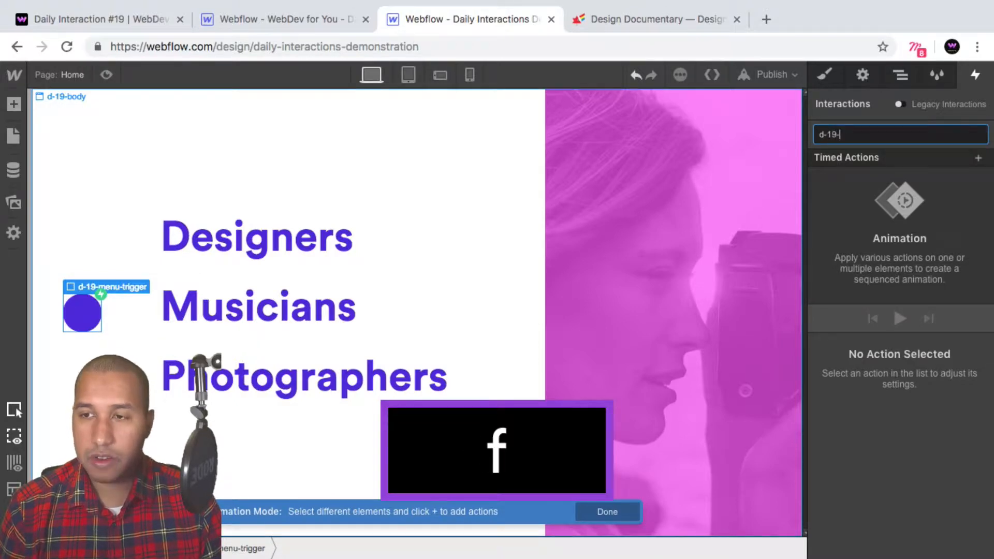
text(first-click)
key(Return)
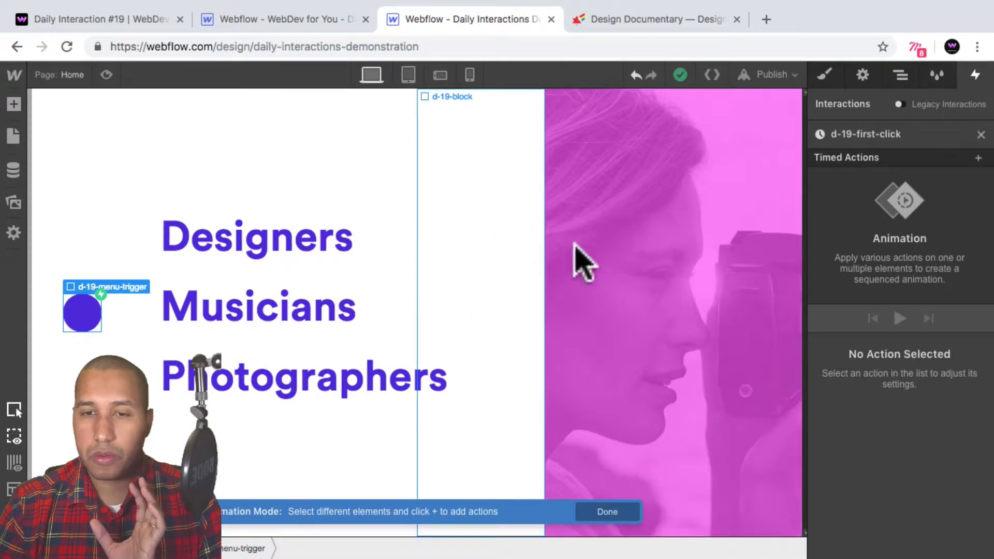
Step: Select the d-19-block inside the first d-19-block-wrapper and tidy the element tree so only its branch is expanded
click(901, 75)
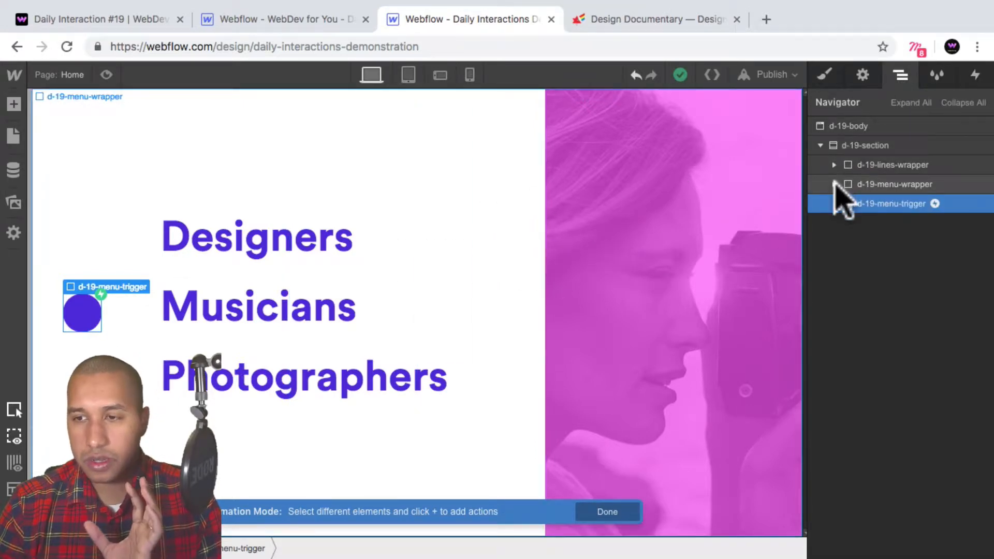
click(835, 185)
click(875, 185)
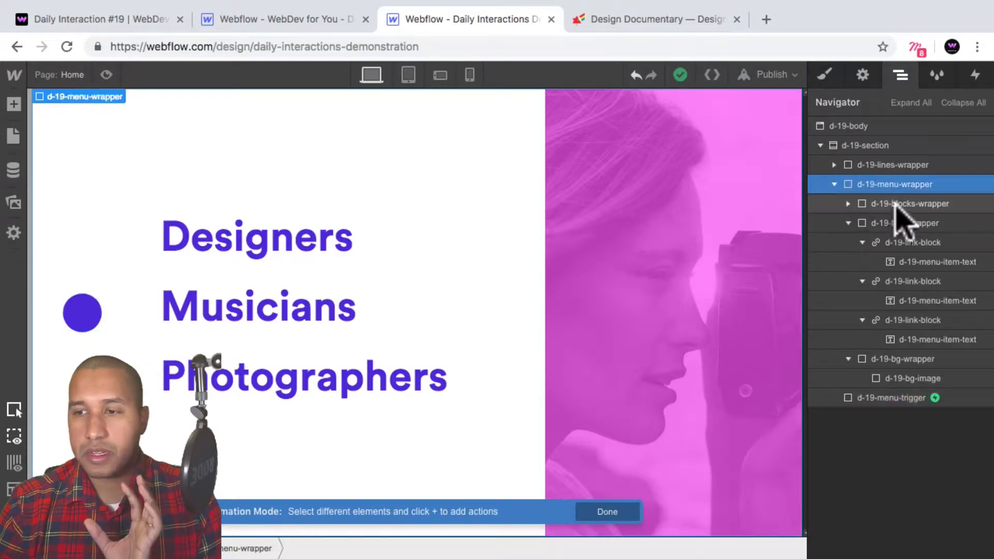
click(848, 203)
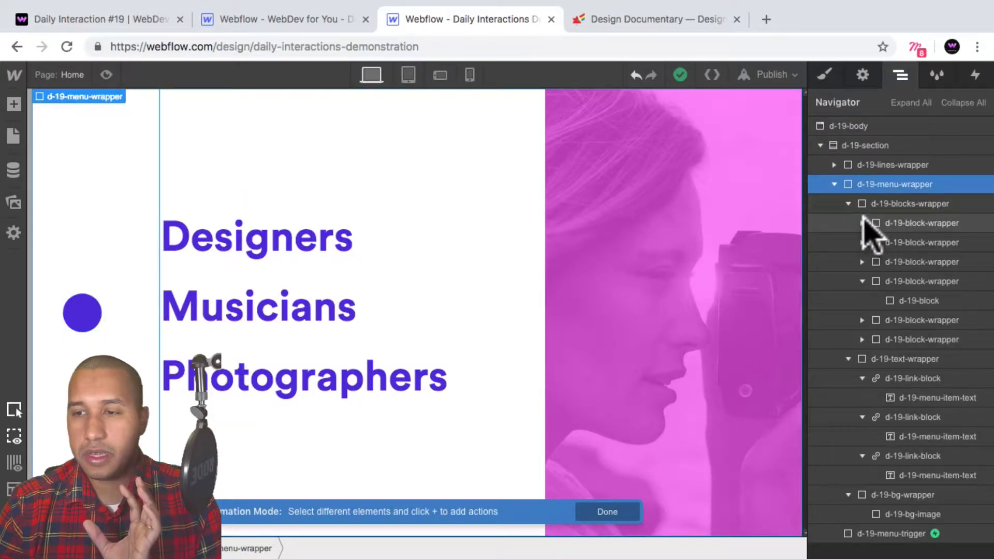
click(863, 223)
click(908, 242)
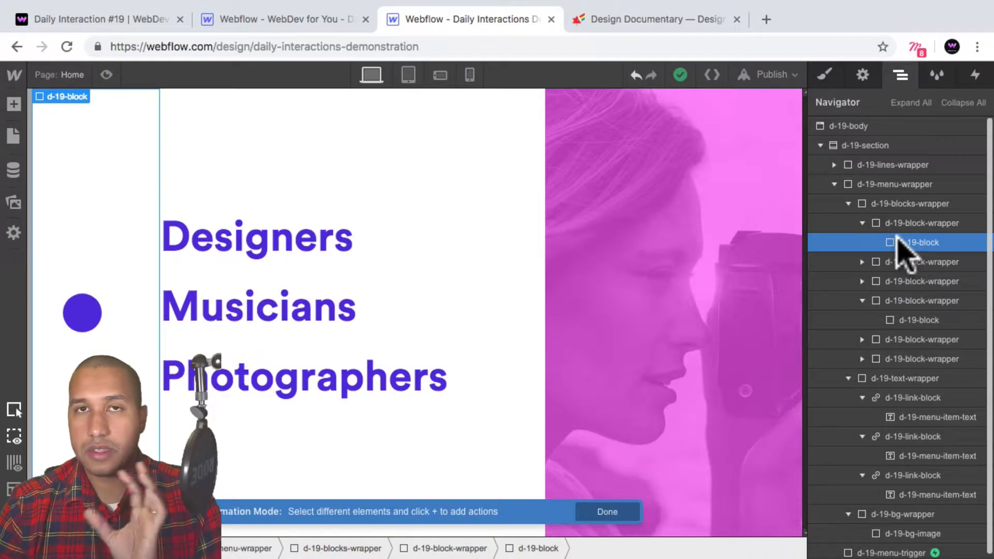
click(937, 103)
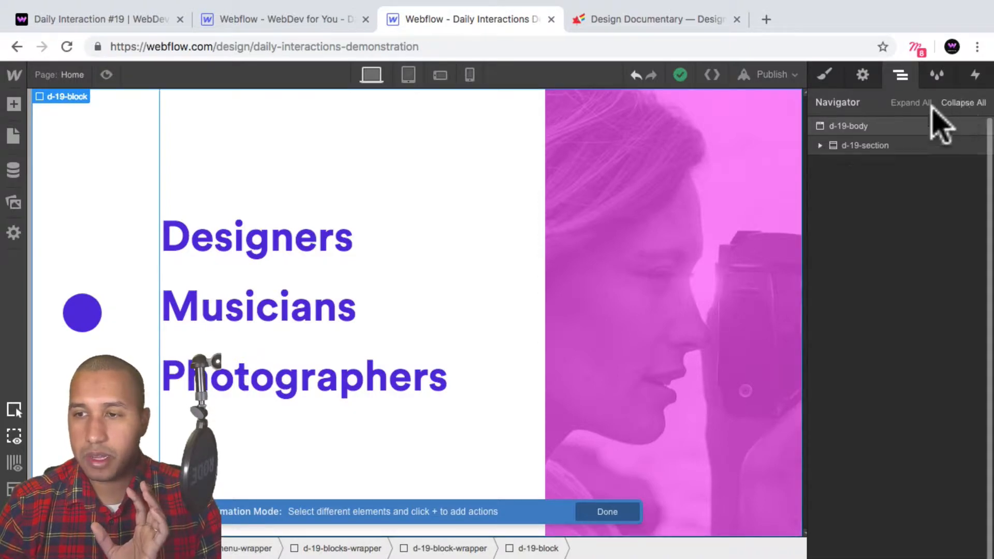
click(820, 146)
click(834, 184)
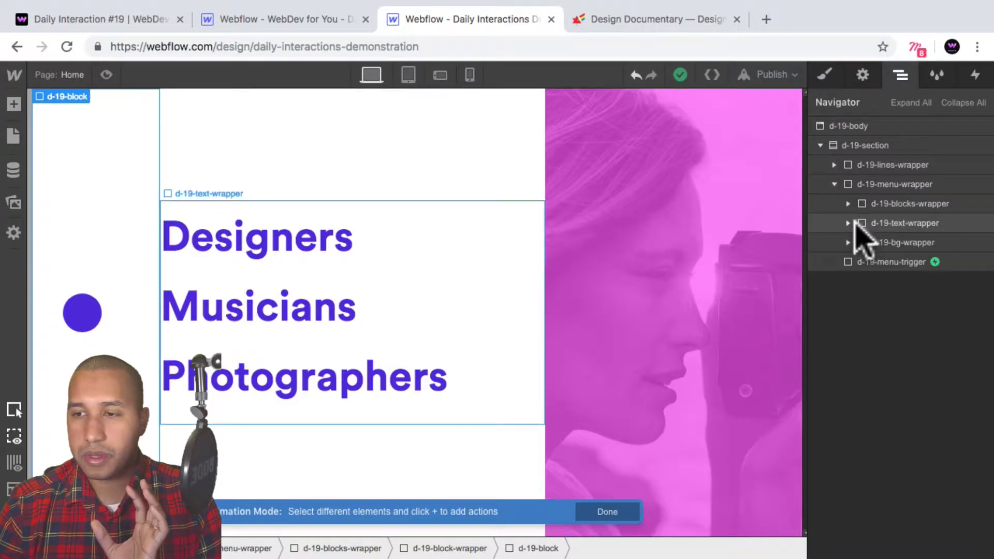
click(849, 204)
click(863, 223)
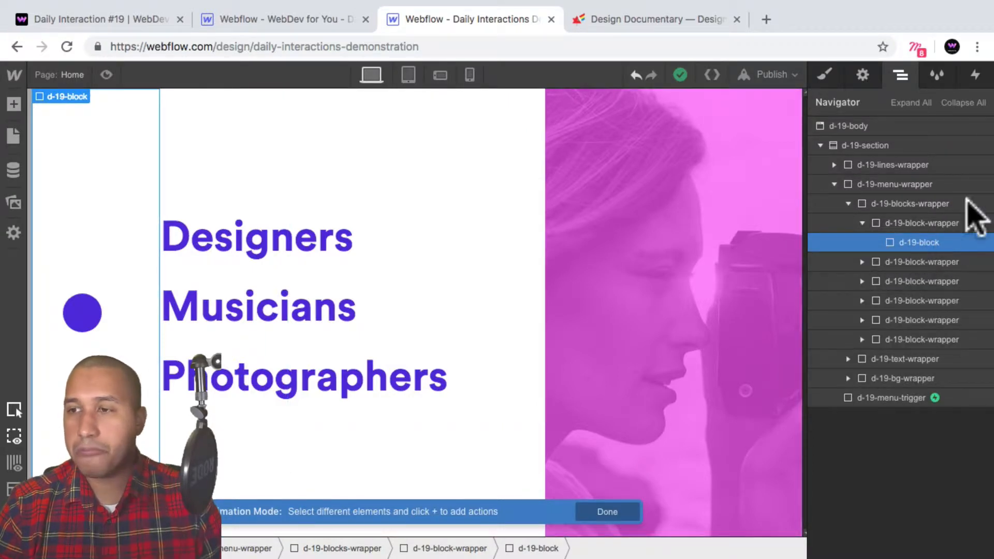
Step: Add a Move action for the selected d-19-block with X at -100% and set it as the initial state
click(976, 76)
click(979, 157)
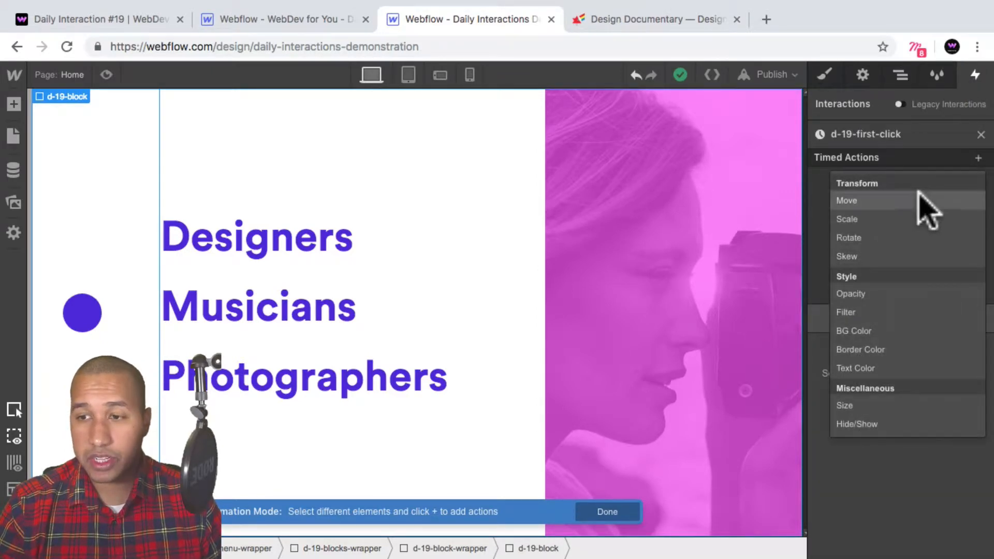
click(926, 205)
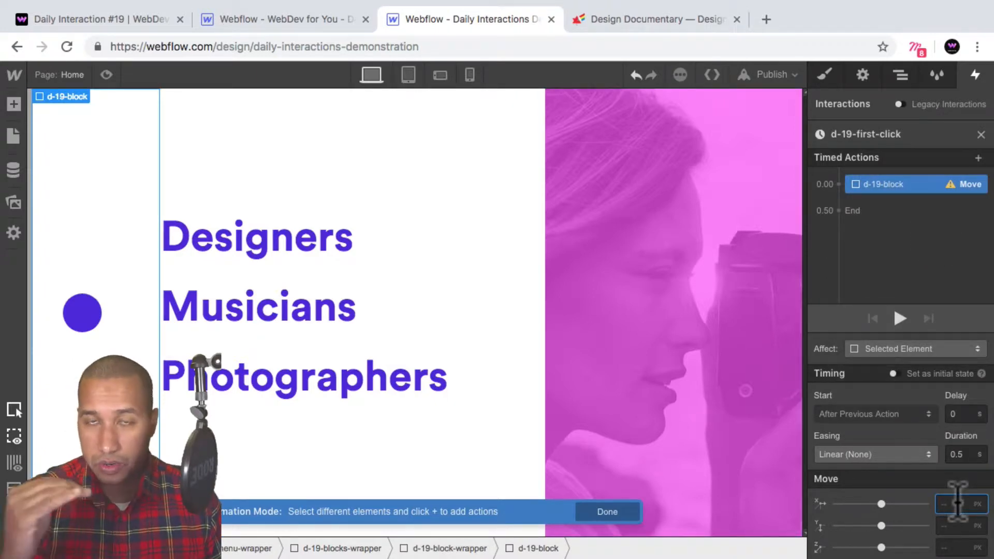
text(-100%)
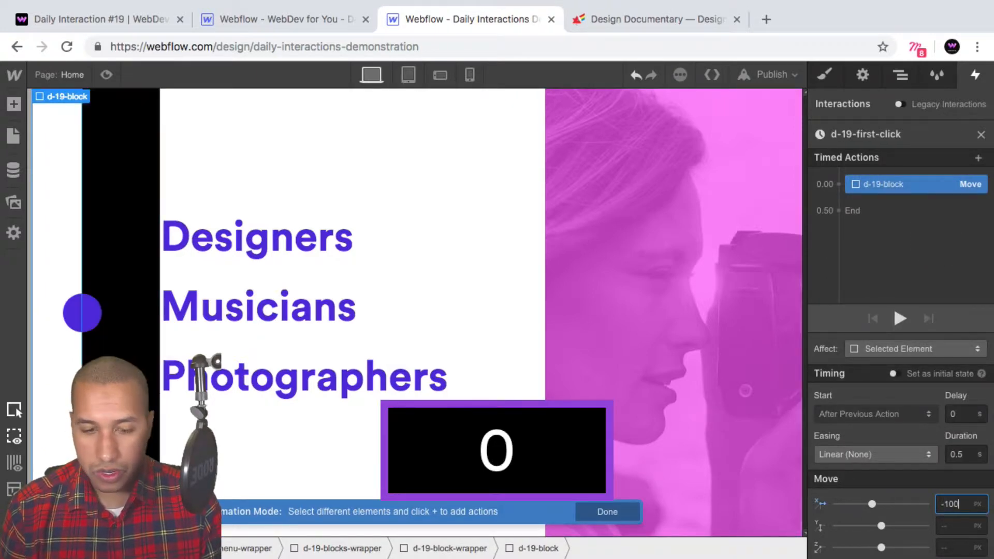
key(Return)
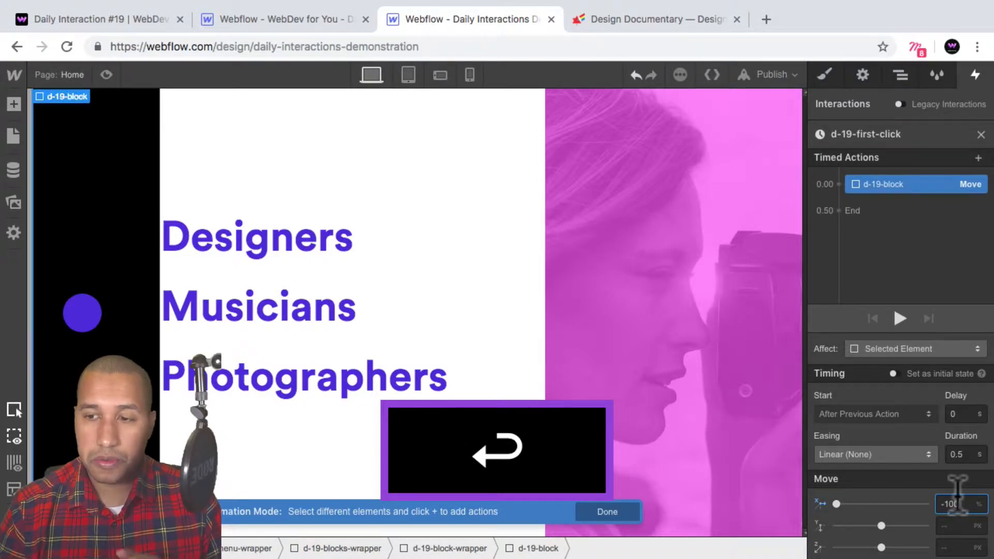
click(893, 372)
click(894, 373)
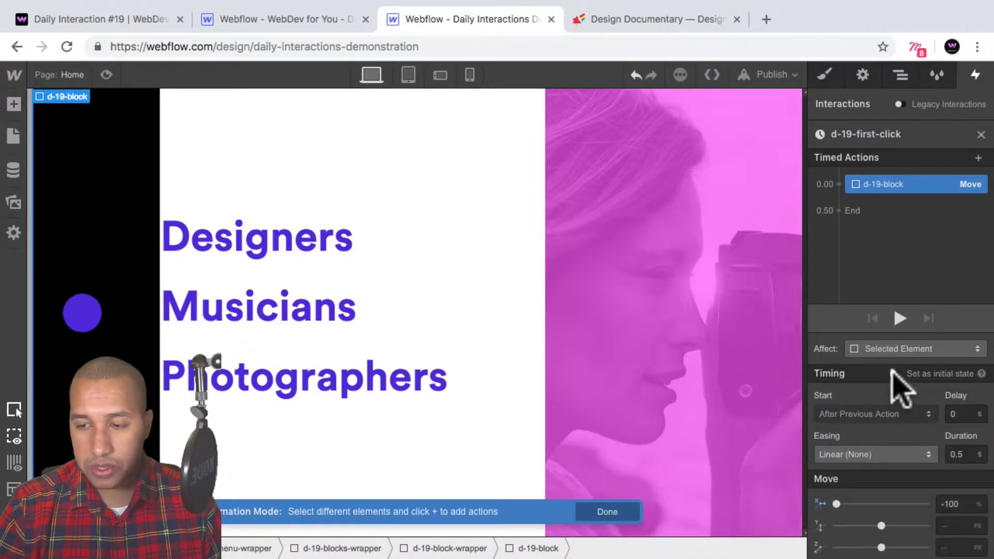
click(893, 373)
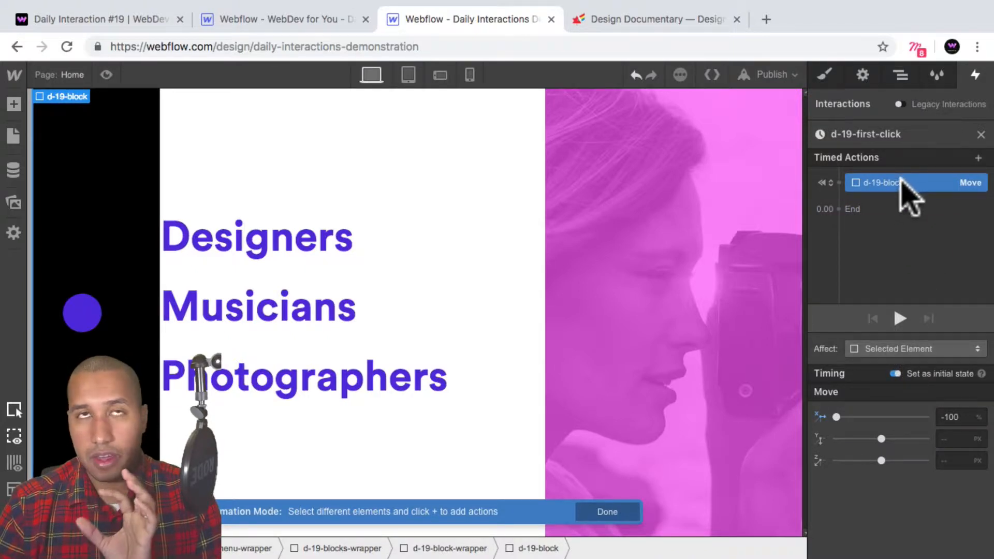
Step: Make the Move action affect all elements with the d-19-block class and check the result in preview mode
click(887, 350)
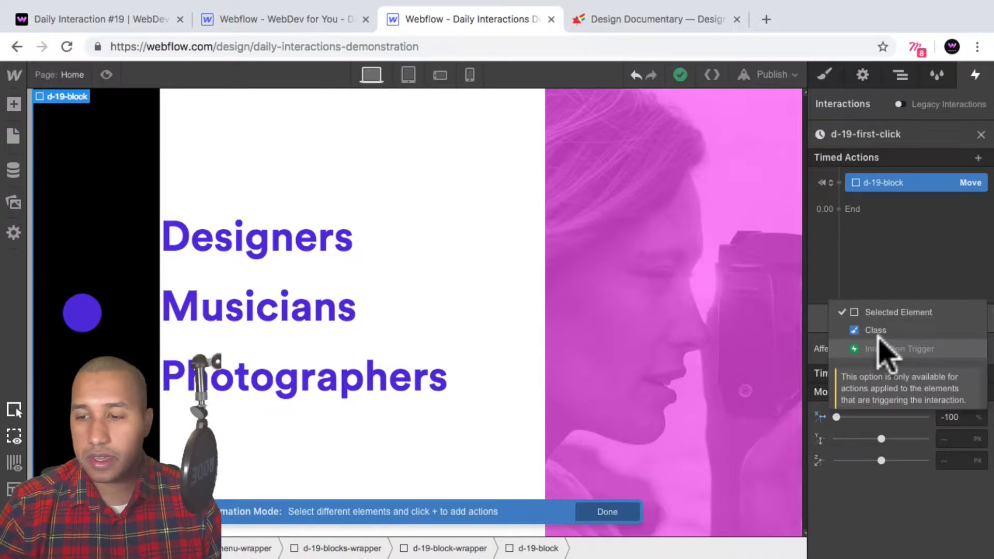
click(882, 330)
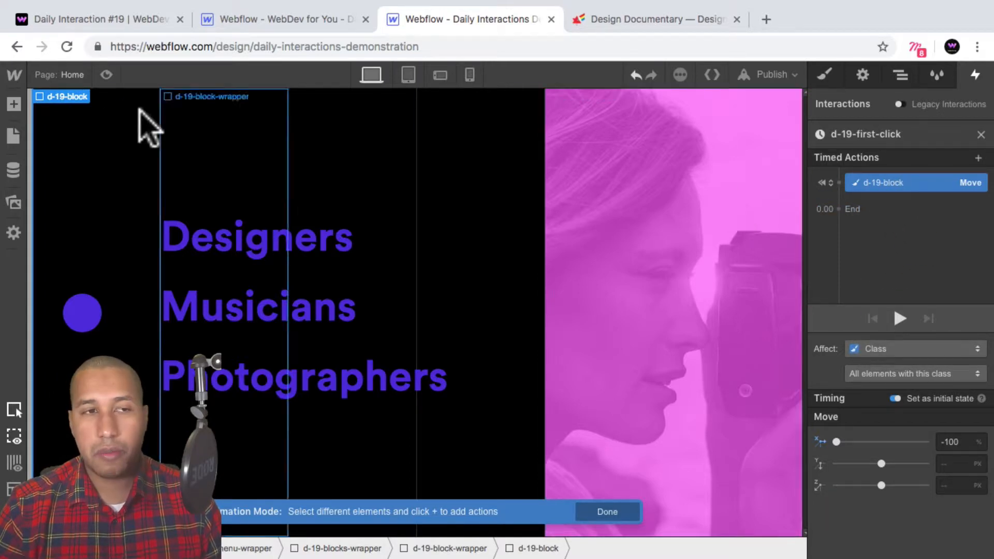
click(105, 74)
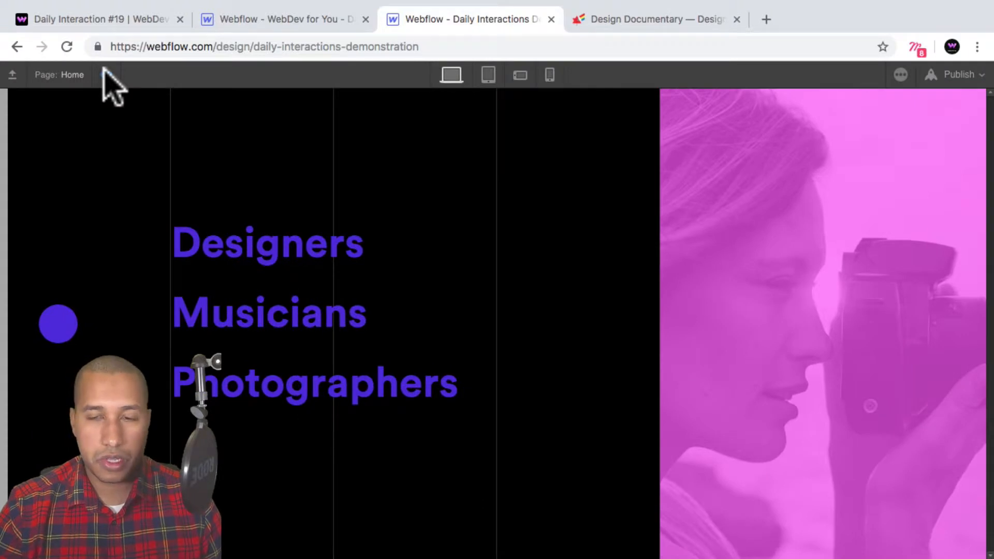
click(105, 74)
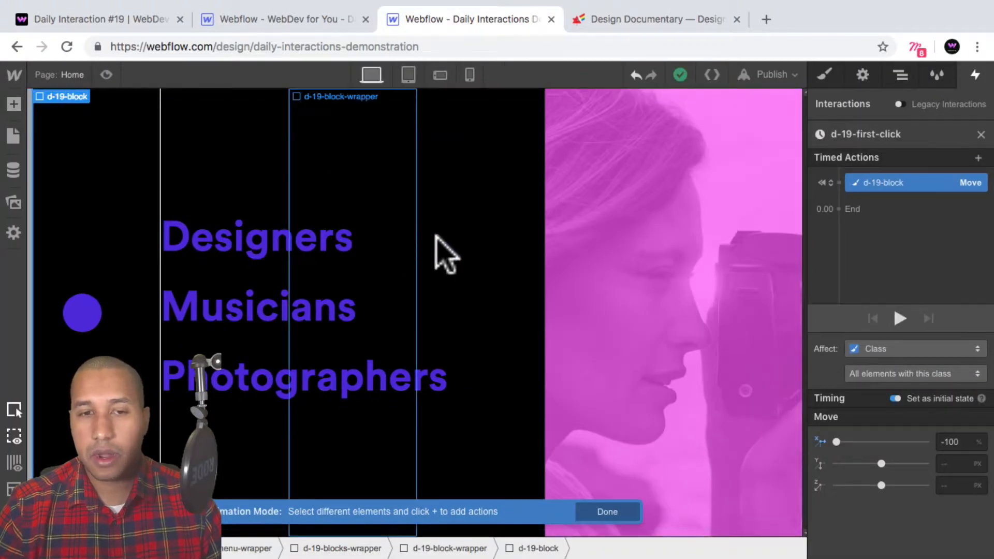
Step: Add a Move action with X at -100% to the Designers link block in d-19-text-wrapper
click(901, 75)
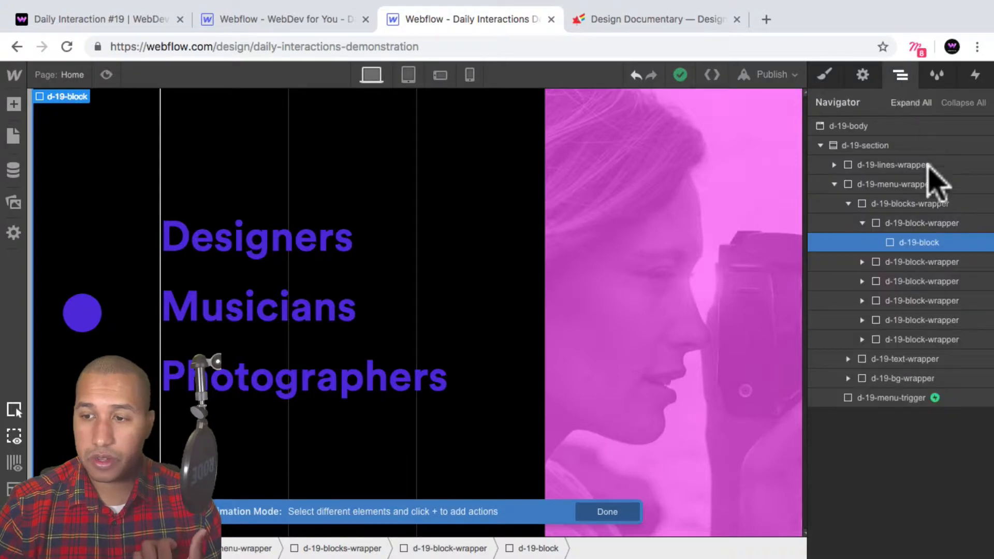
click(964, 103)
click(821, 145)
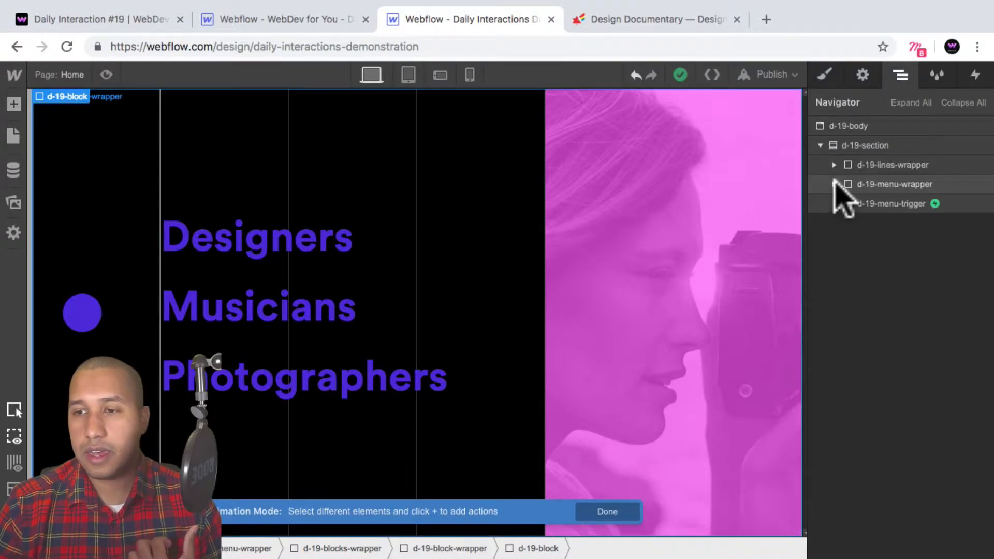
click(835, 184)
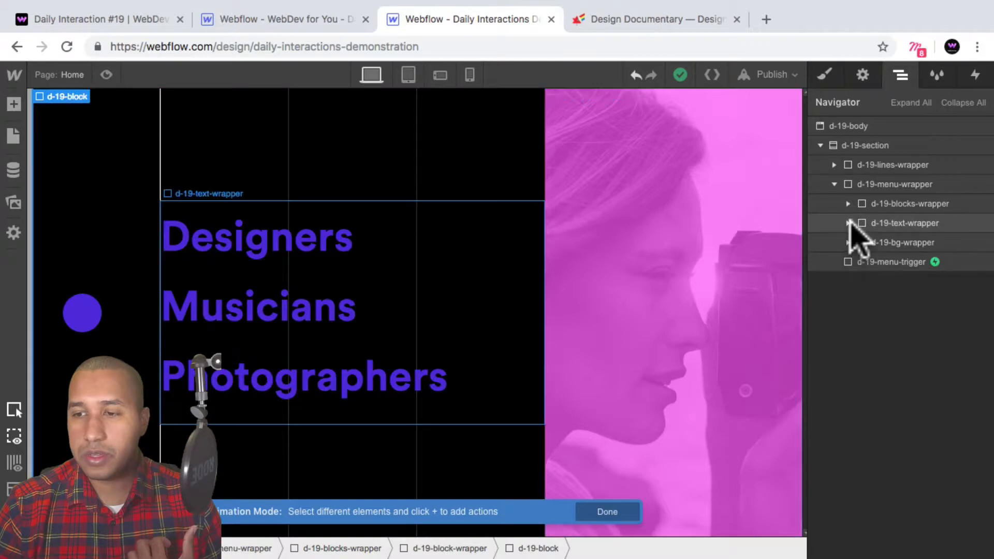
click(848, 223)
click(899, 242)
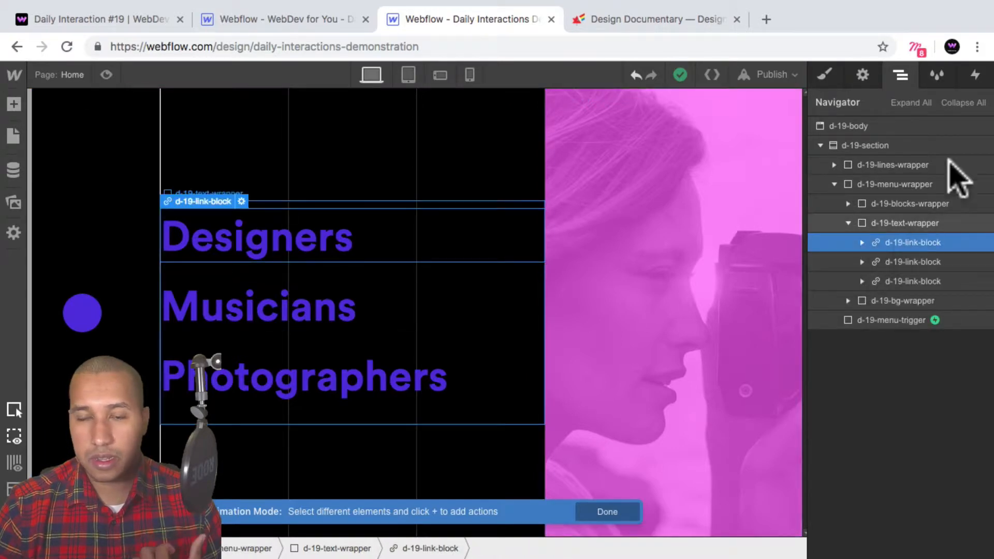
click(975, 77)
click(875, 194)
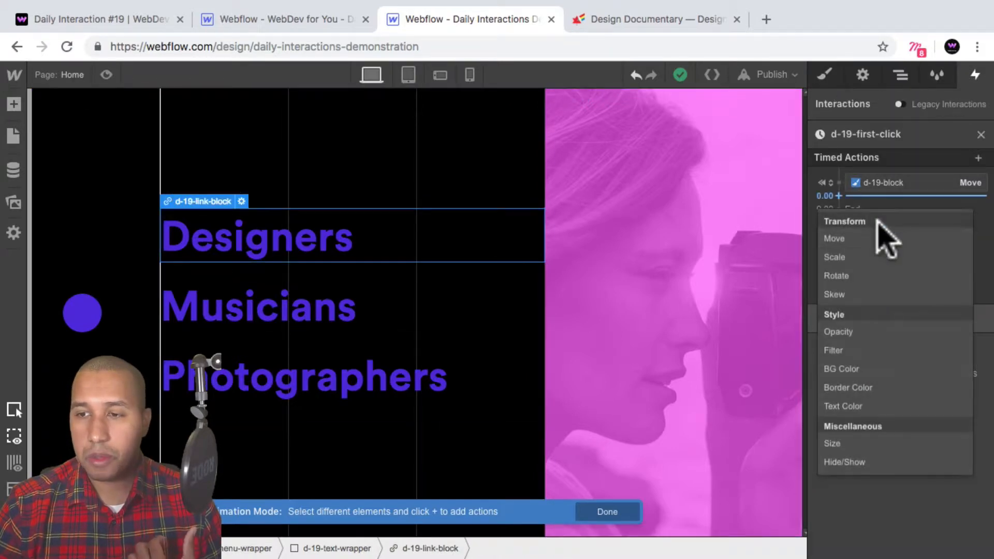
click(879, 236)
click(956, 504)
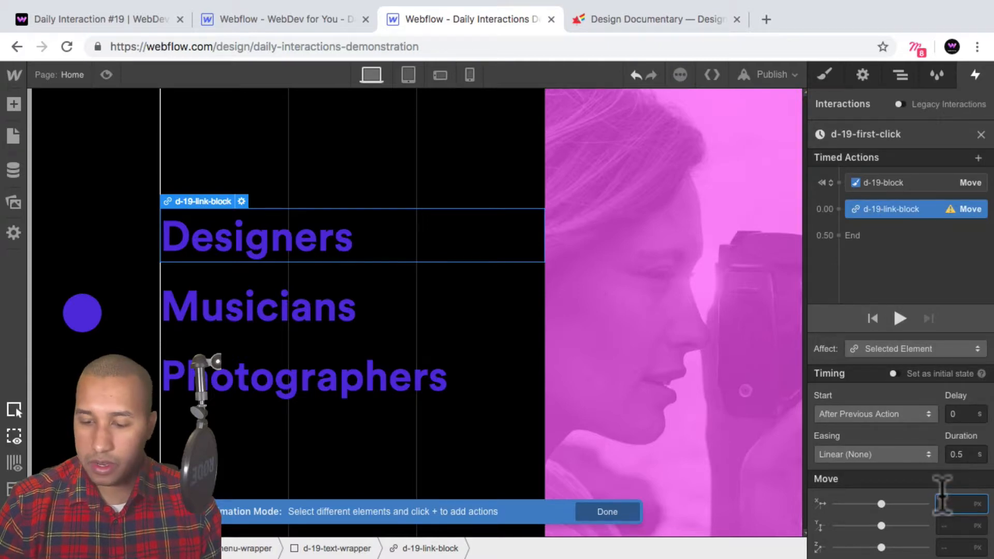
text(-100%)
key(shift+Return)
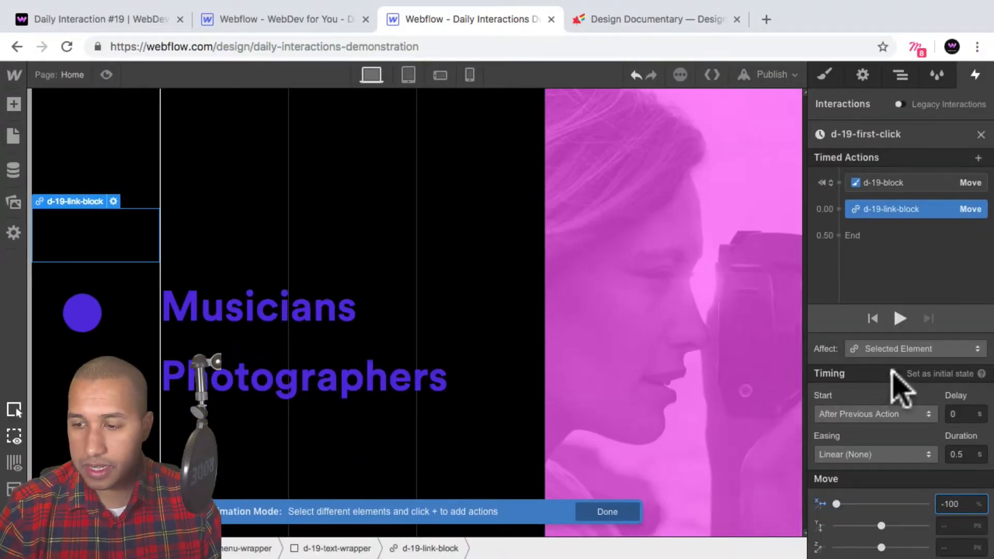
Step: Set the Designers link block's Move action as the initial state
click(893, 373)
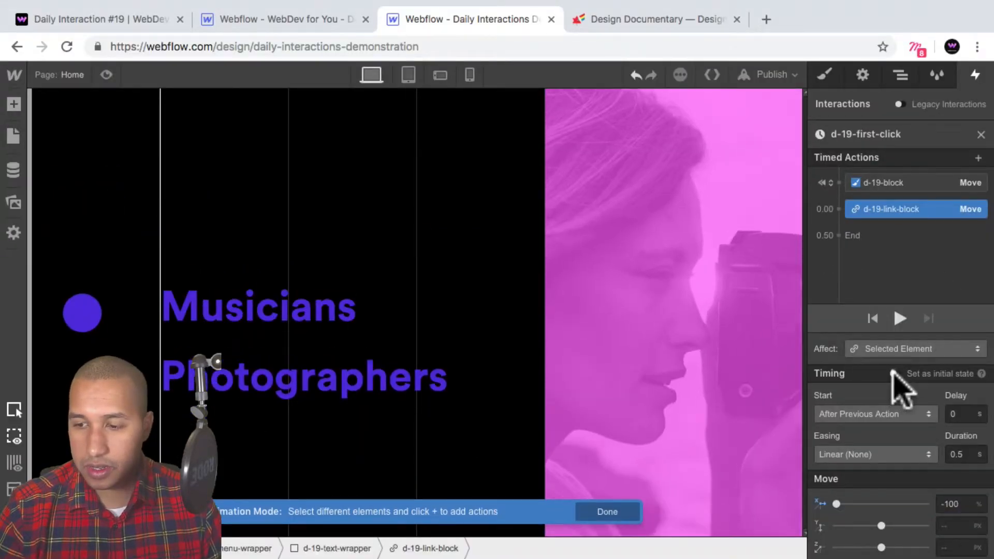
click(893, 373)
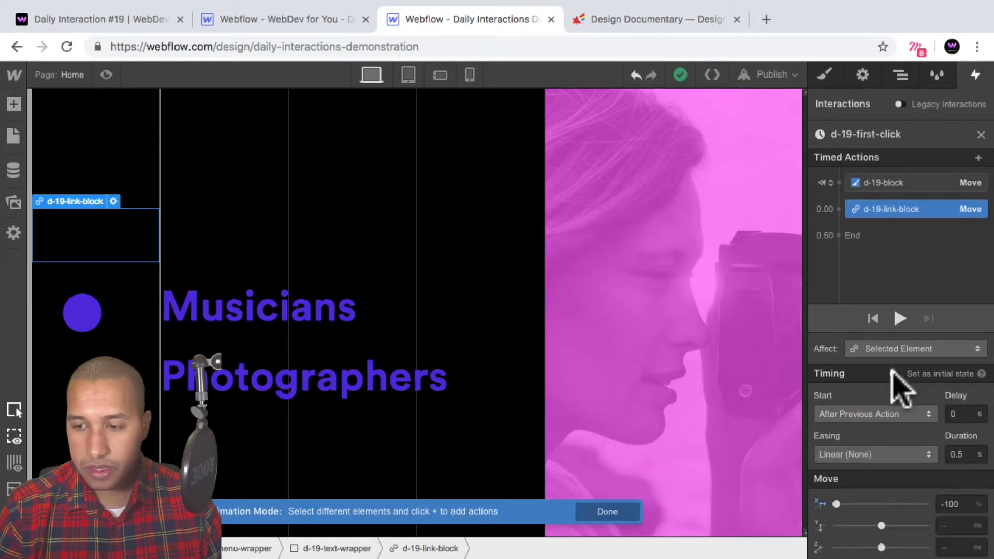
click(894, 373)
Step: Add a Move action with X at -100% to the Musicians link block and set it as the initial state
click(901, 75)
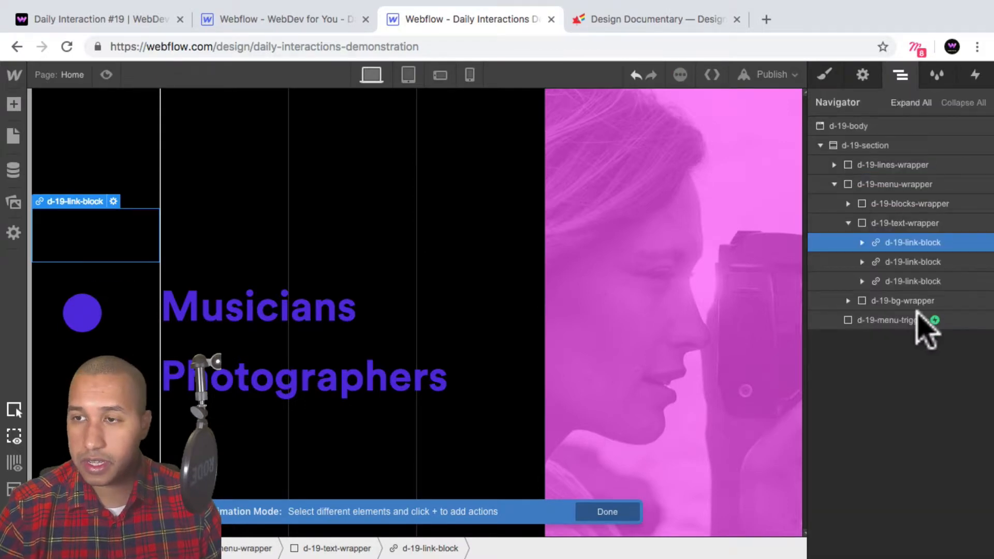
click(914, 262)
click(976, 74)
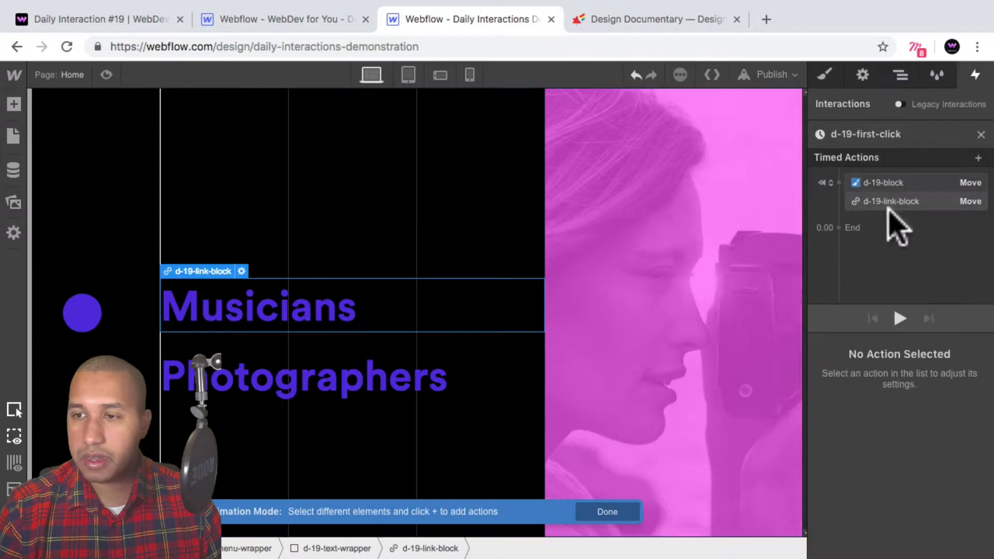
click(839, 215)
click(891, 257)
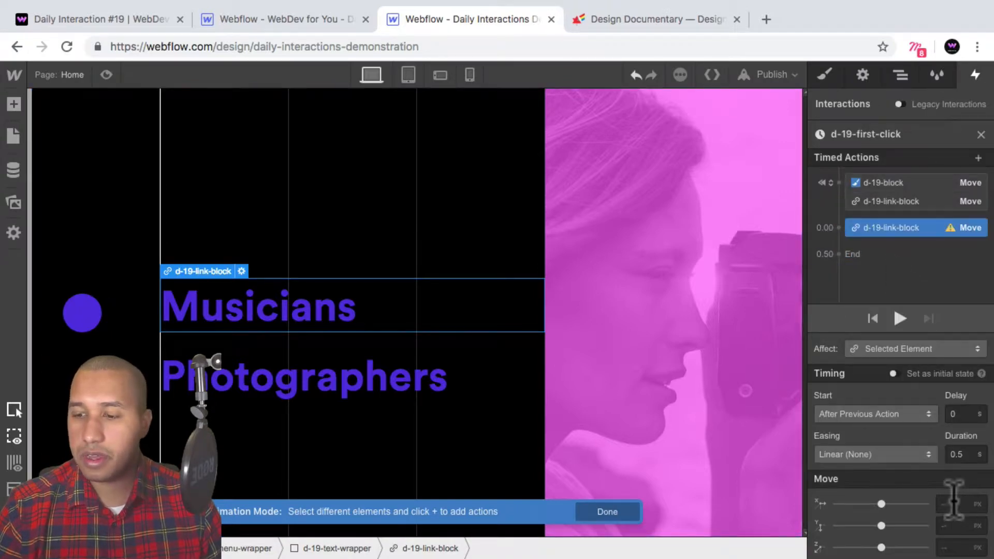
text(-100%)
key(Return)
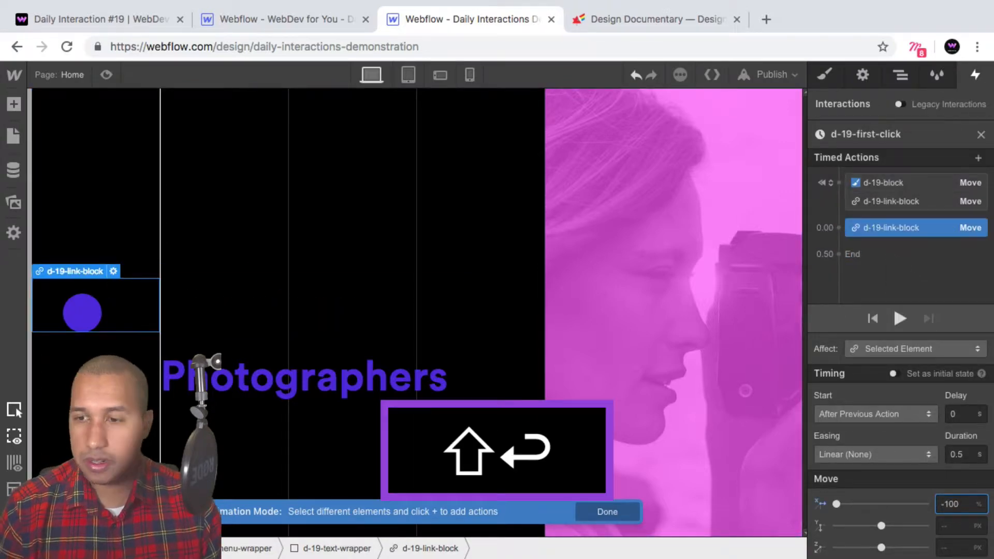
click(894, 373)
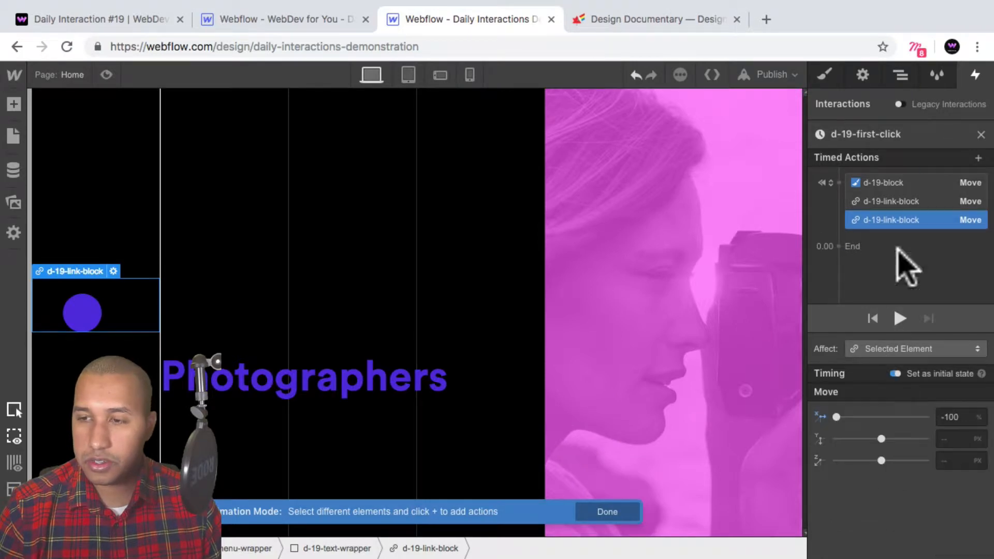
Step: Add a Move action with X at -100% to the Photographers link block and set it as the initial state
click(900, 75)
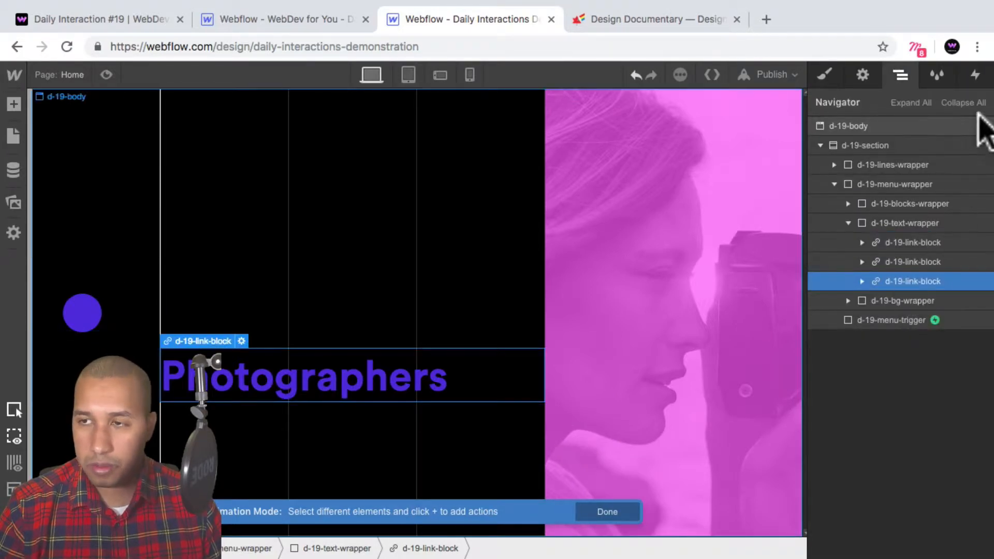
click(976, 75)
click(906, 239)
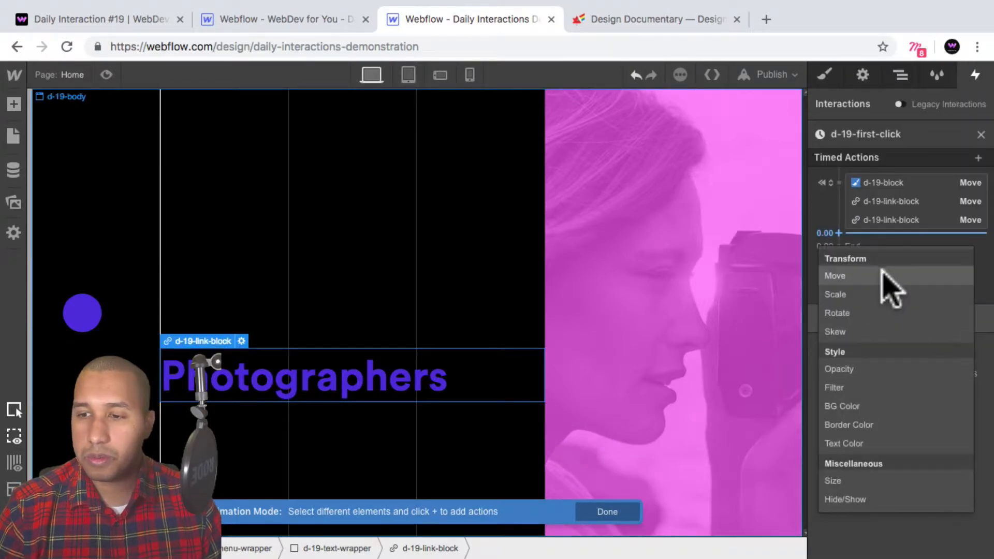
click(887, 276)
text(-100%)
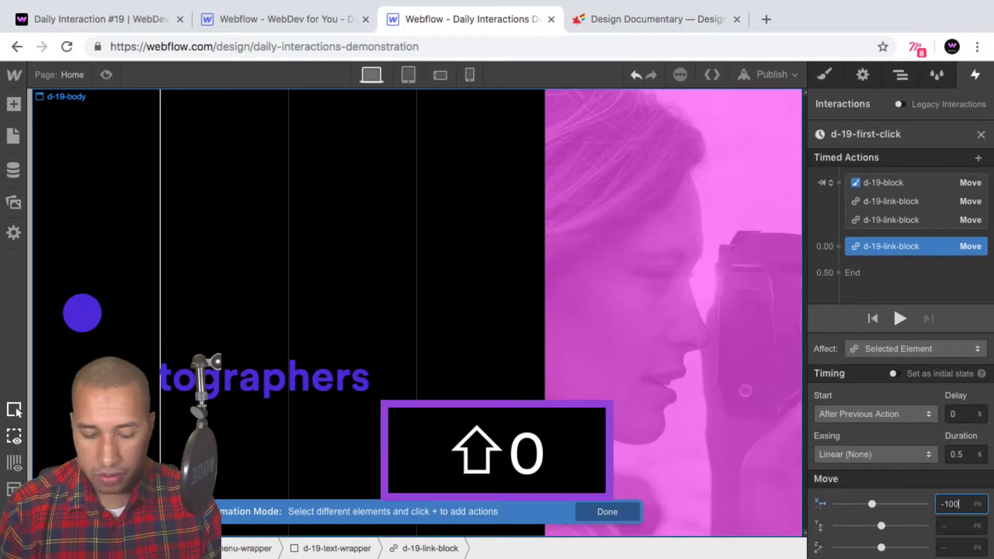
key(shift+Return)
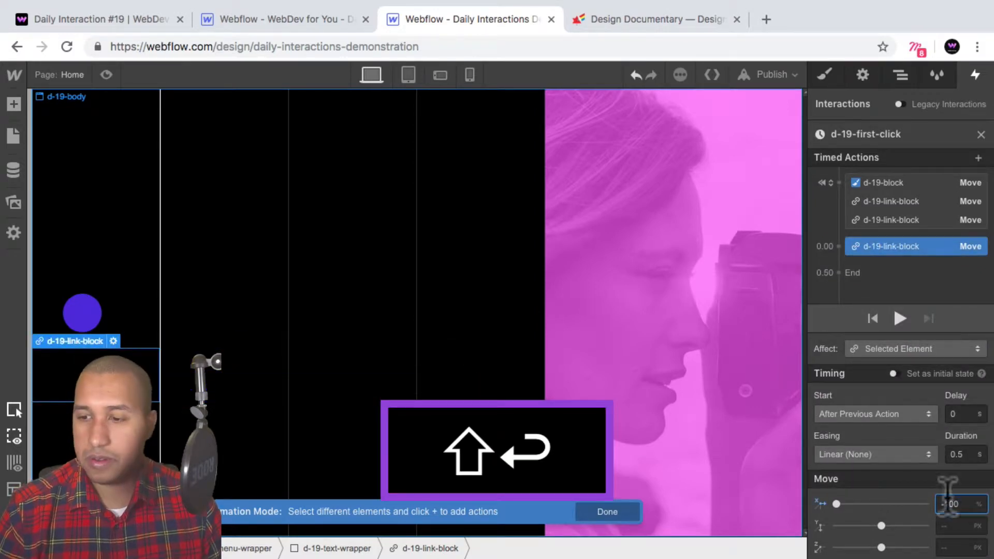
click(894, 373)
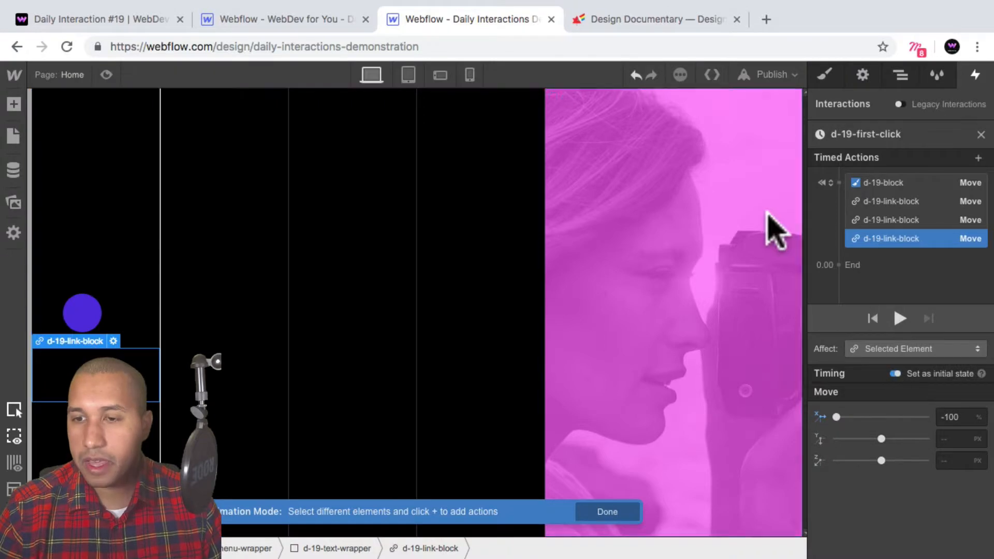
Step: Add a Move action with X at -100% to the d-19-bg-image element
click(700, 240)
click(887, 258)
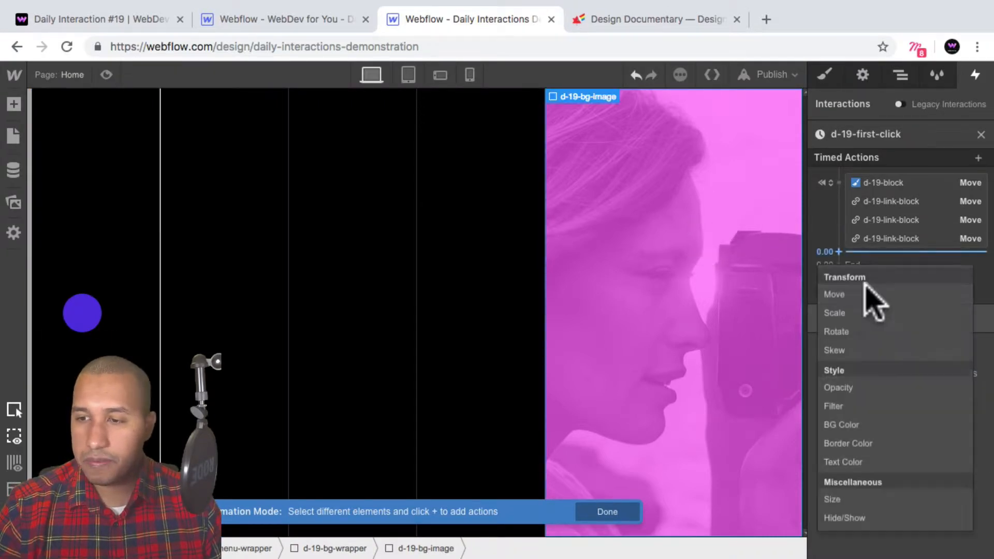
click(901, 75)
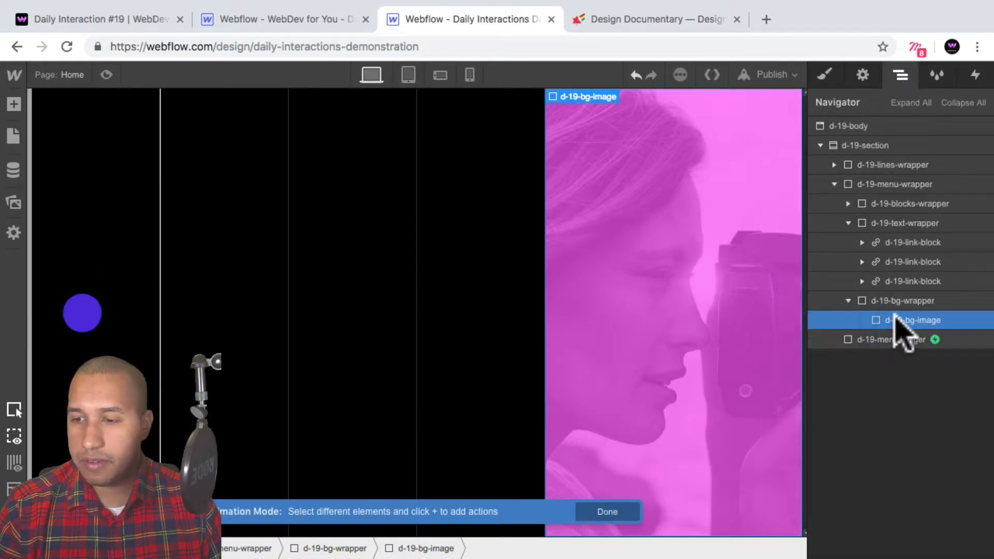
click(975, 75)
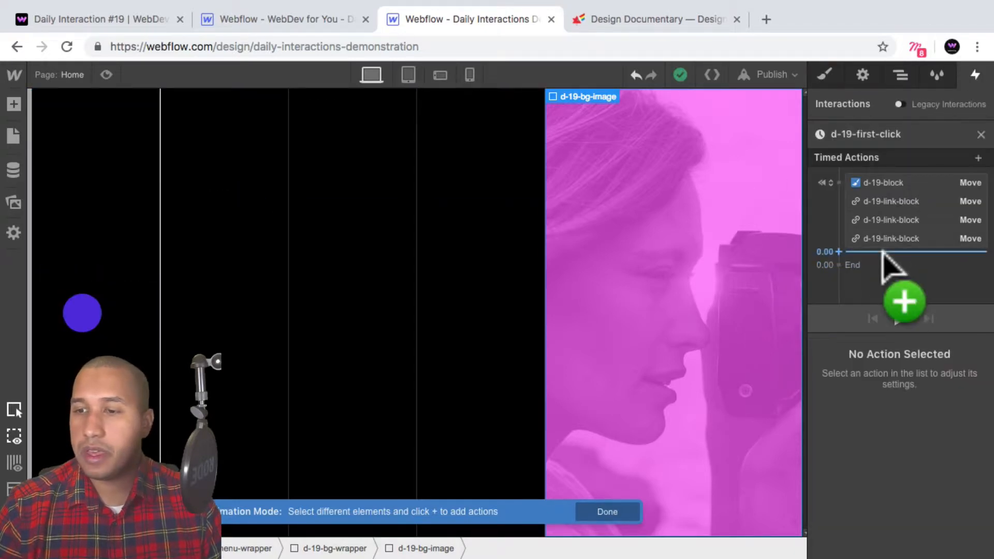
click(888, 259)
click(881, 295)
click(958, 504)
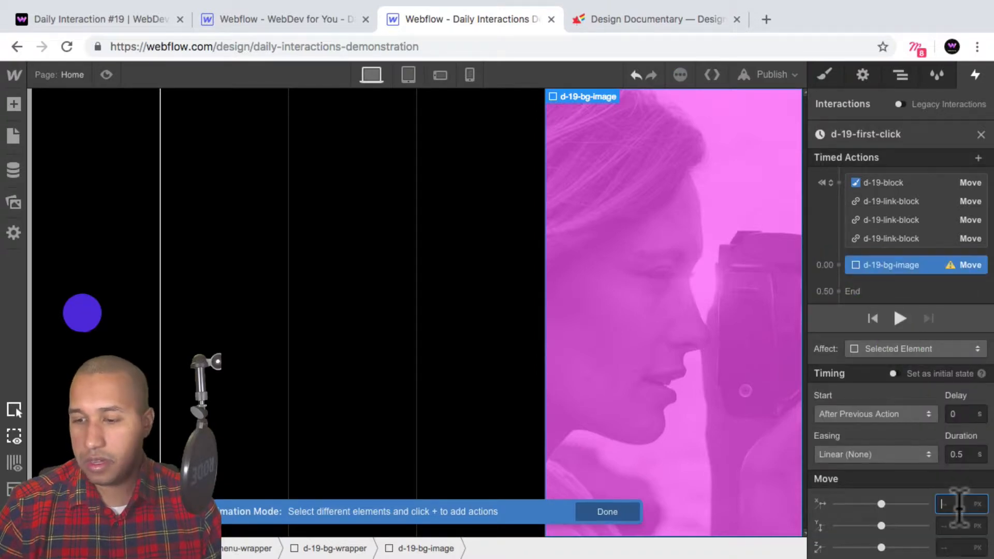
text(-100%)
key(Return)
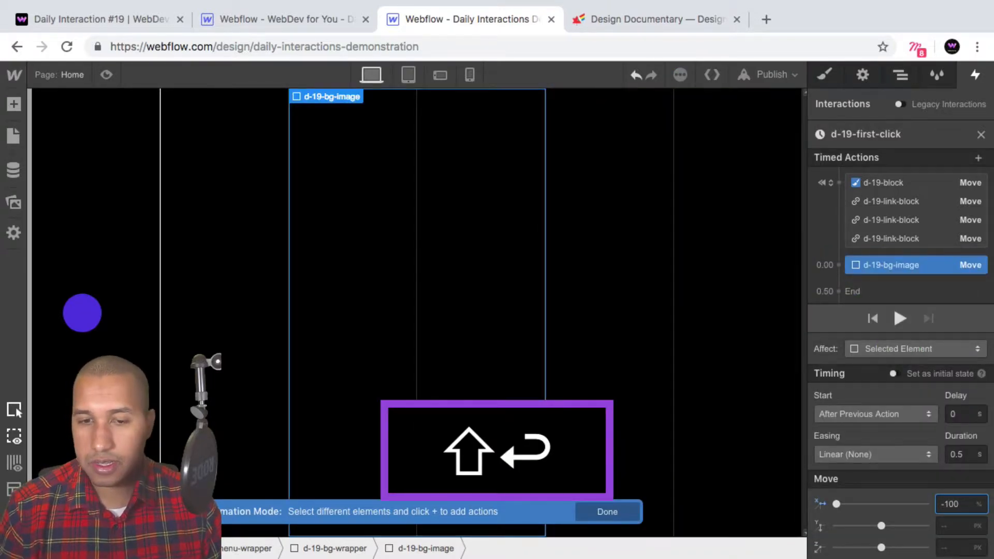
Step: Set the d-19-bg-image Move action as the initial state and check the page in preview mode
click(893, 373)
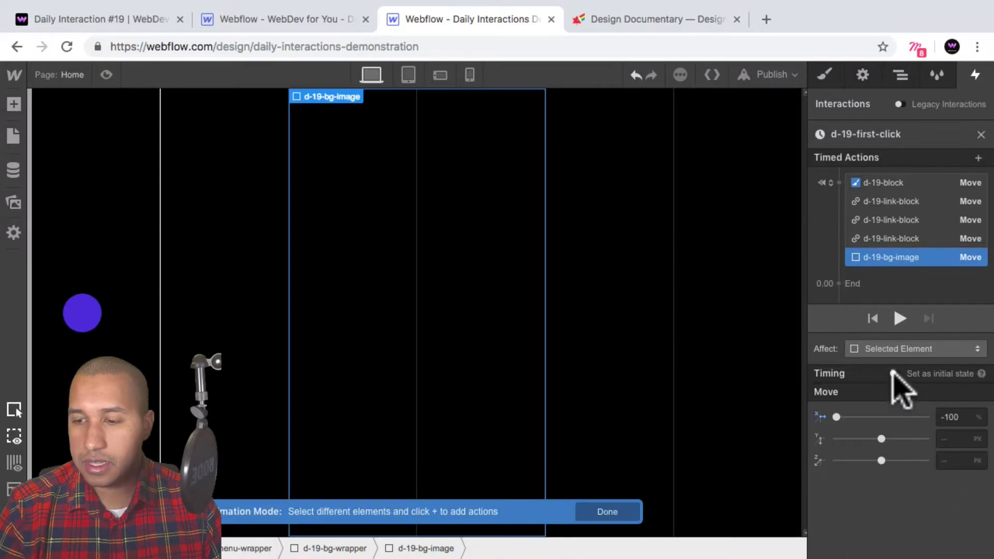
click(895, 374)
click(895, 374)
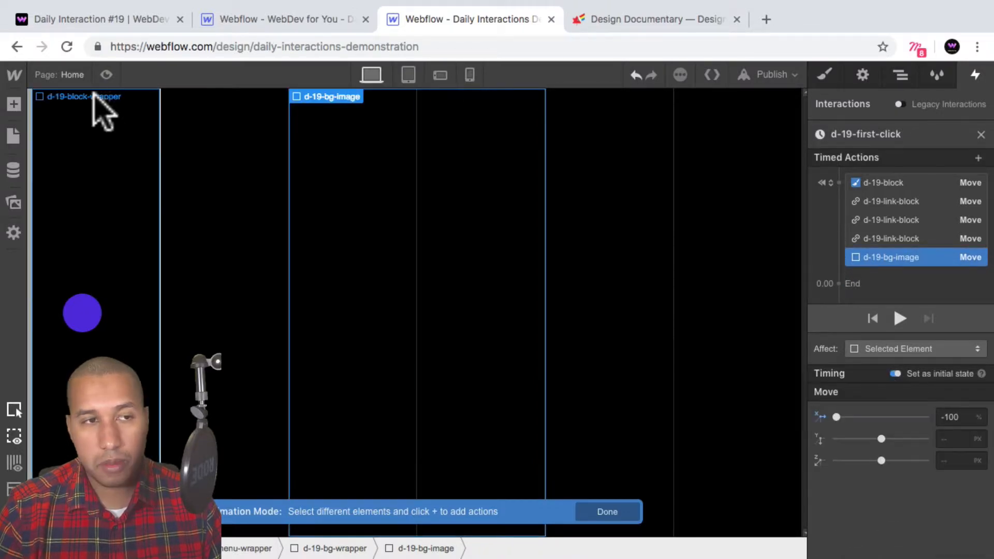
click(107, 75)
click(106, 74)
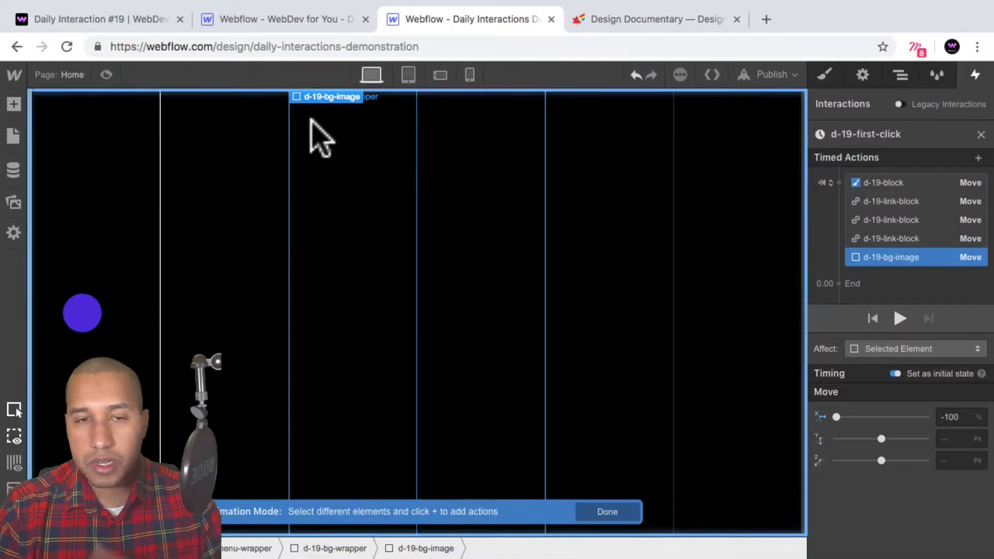
Step: Add a Hide/Show action with display none to d-19-menu-wrapper and set it as the initial state
click(901, 75)
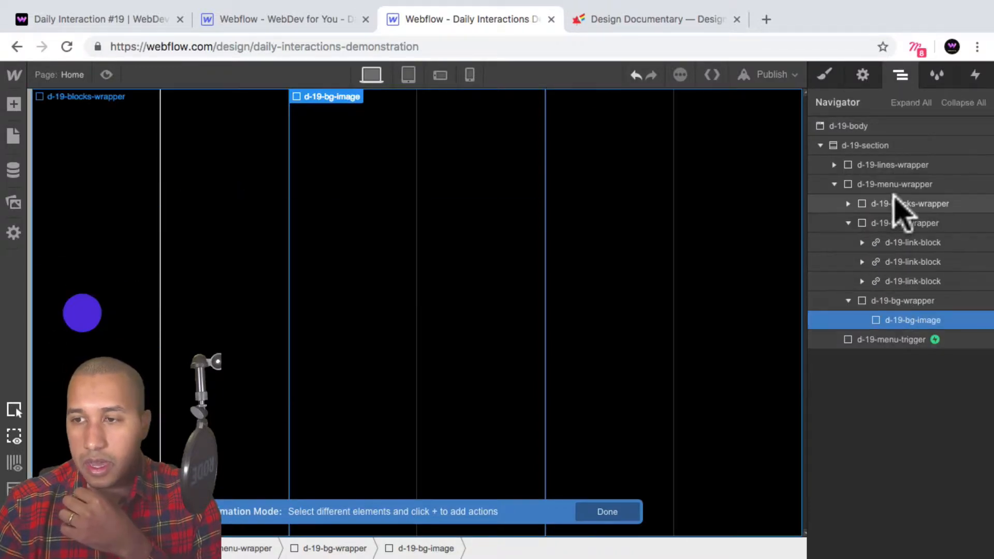
click(880, 185)
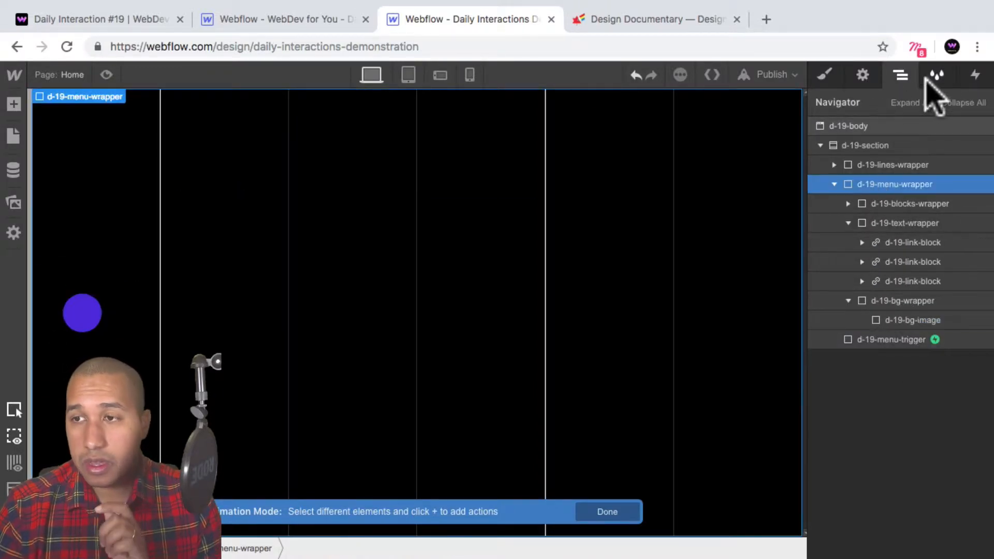
click(976, 75)
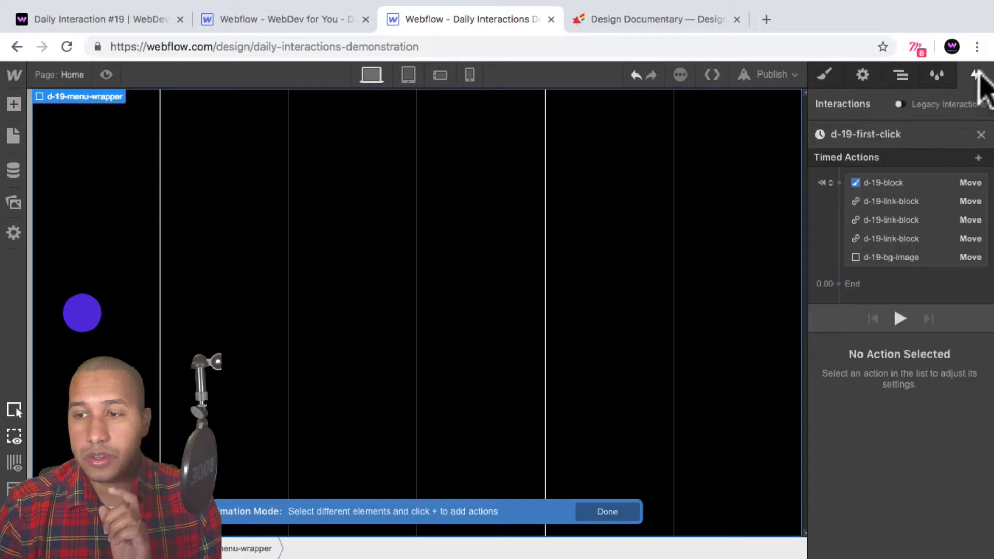
click(901, 271)
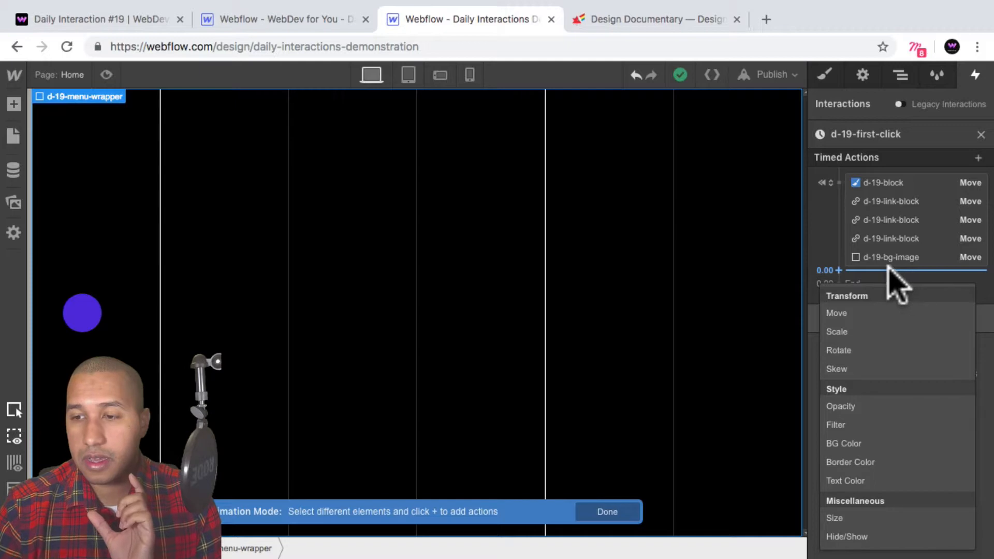
click(883, 267)
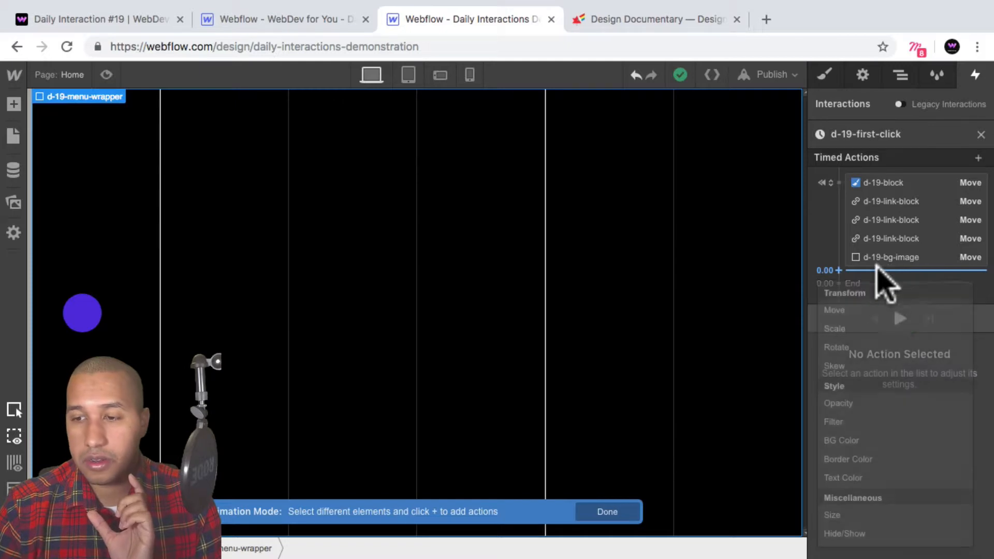
click(875, 533)
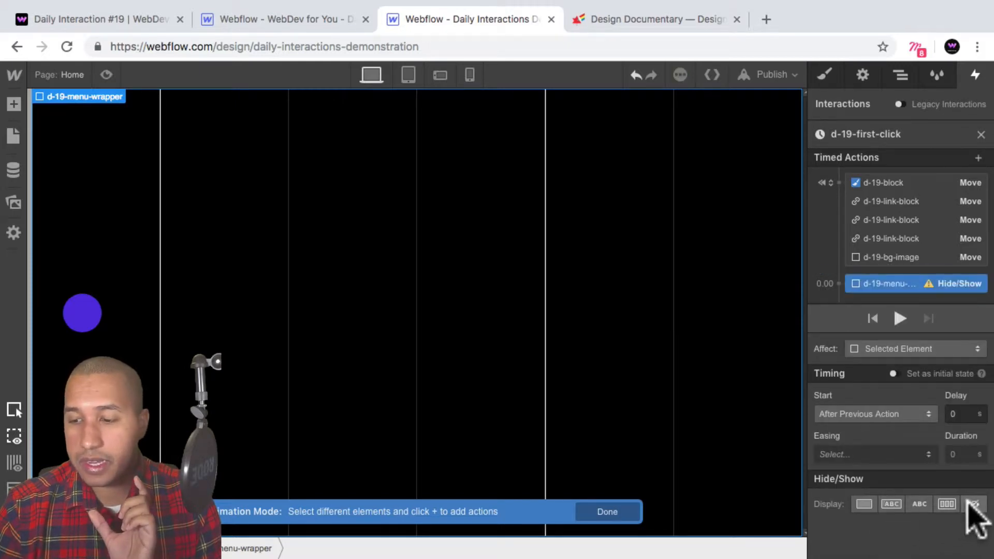
click(972, 503)
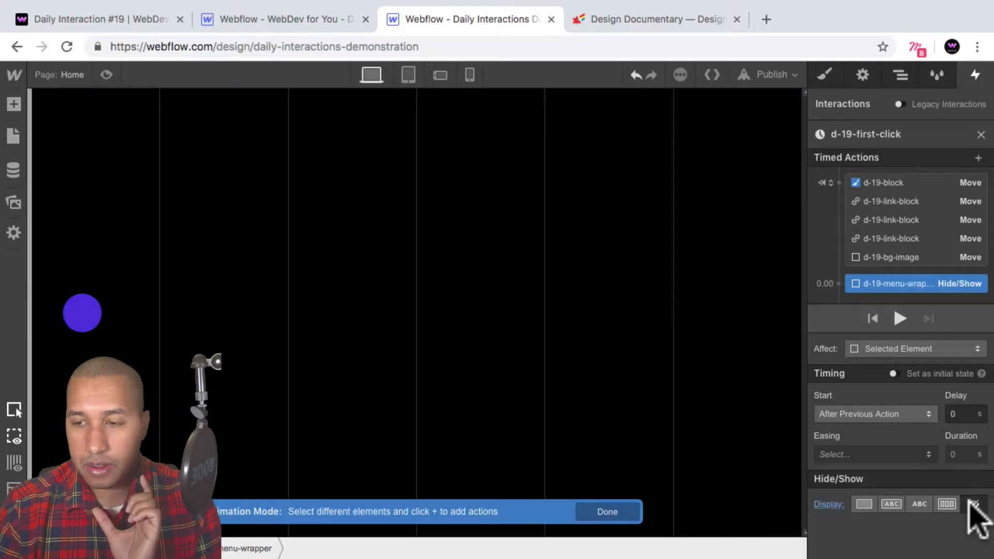
click(892, 373)
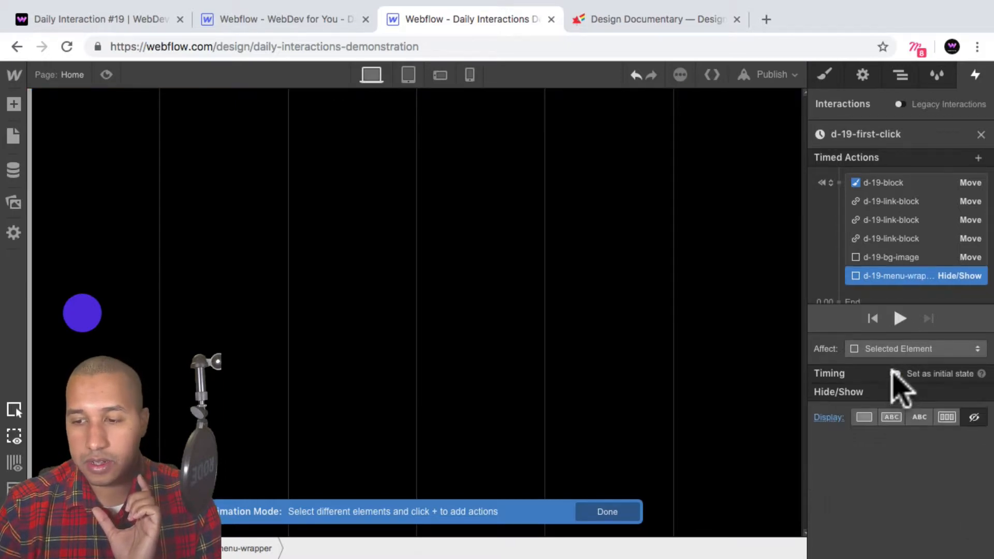
Step: Check the page with the hidden menu wrapper in preview mode and return to the designer
click(900, 276)
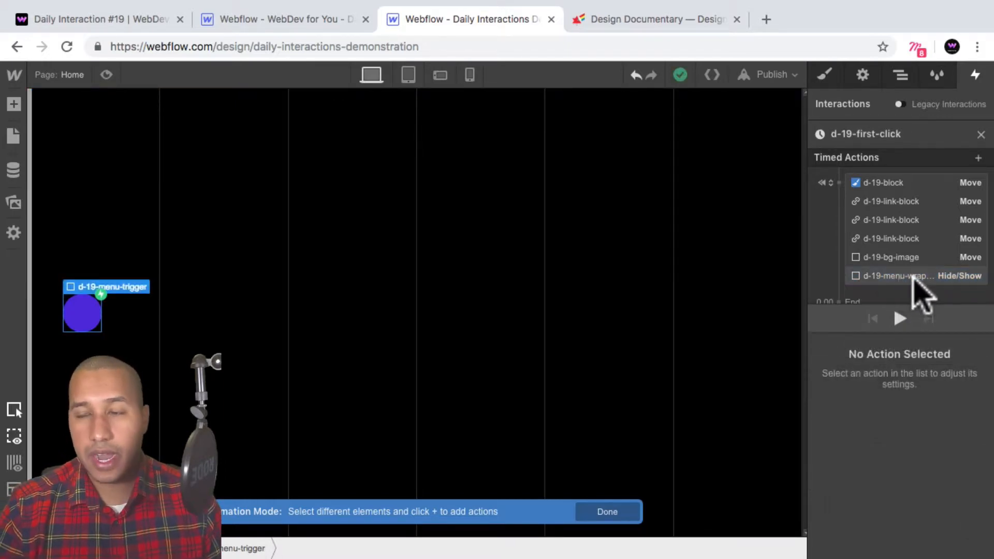
click(106, 74)
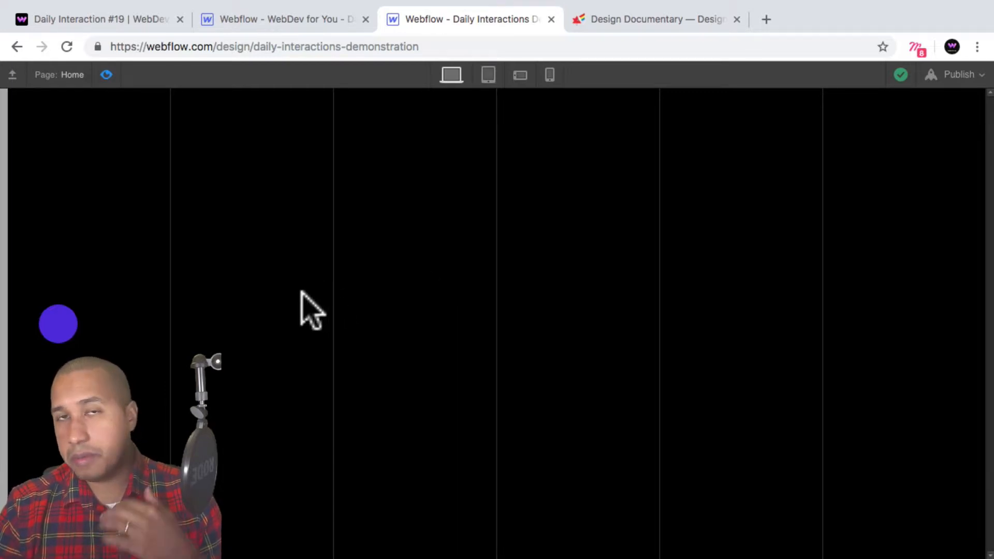
click(106, 75)
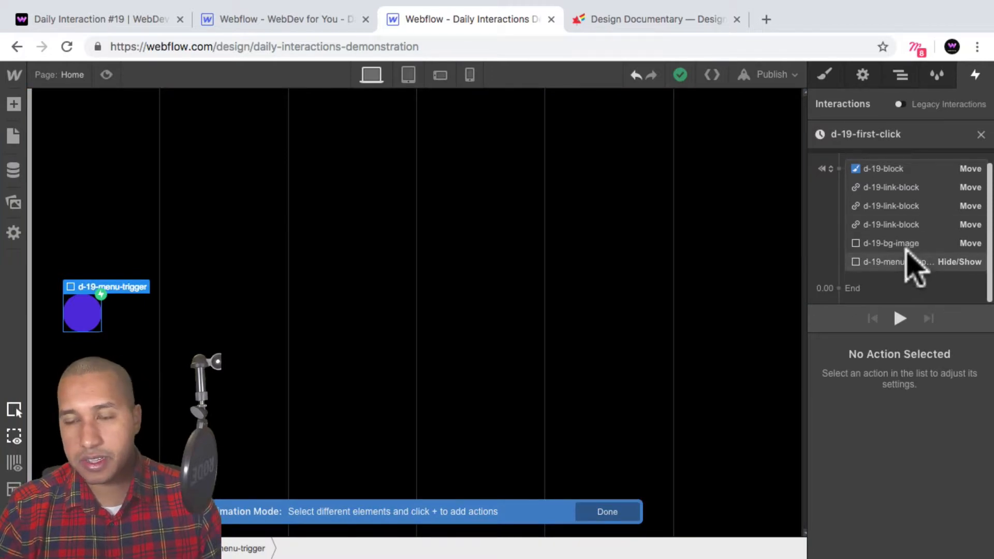
mouse_move(903, 276)
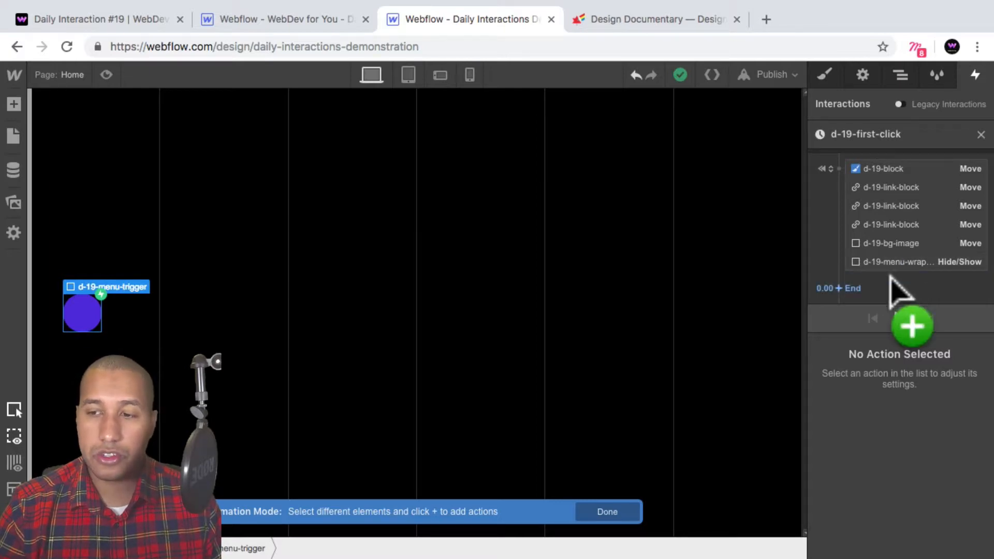
click(895, 278)
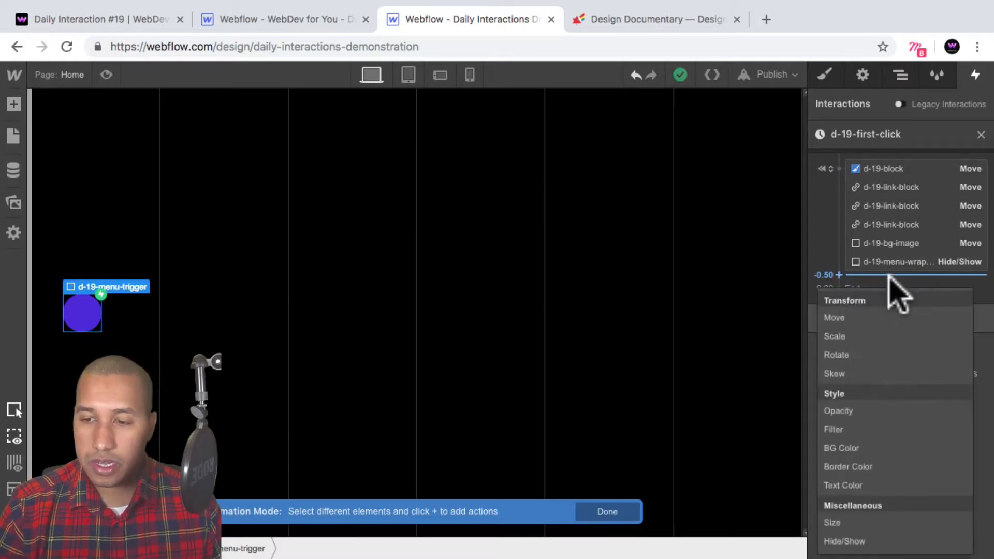
click(846, 541)
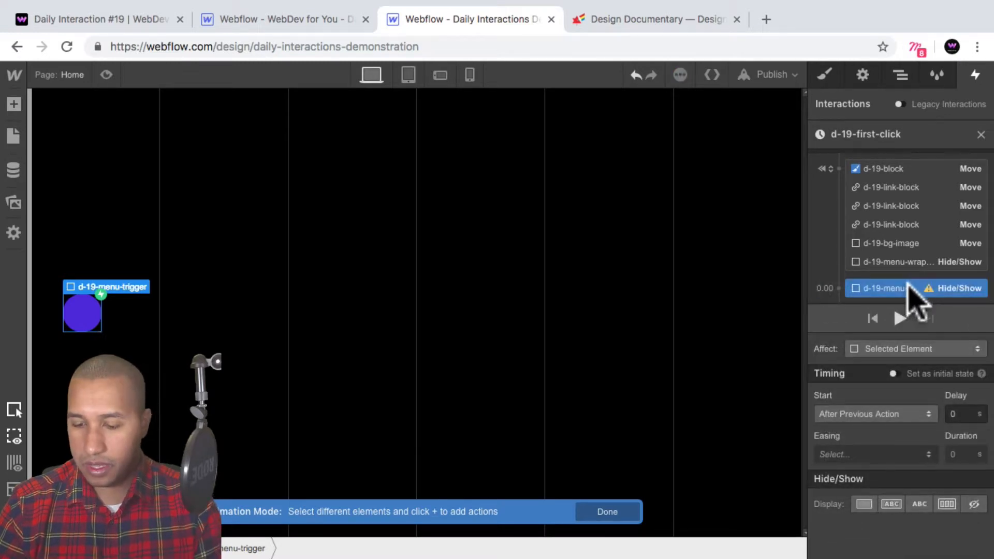
key(BackSpace)
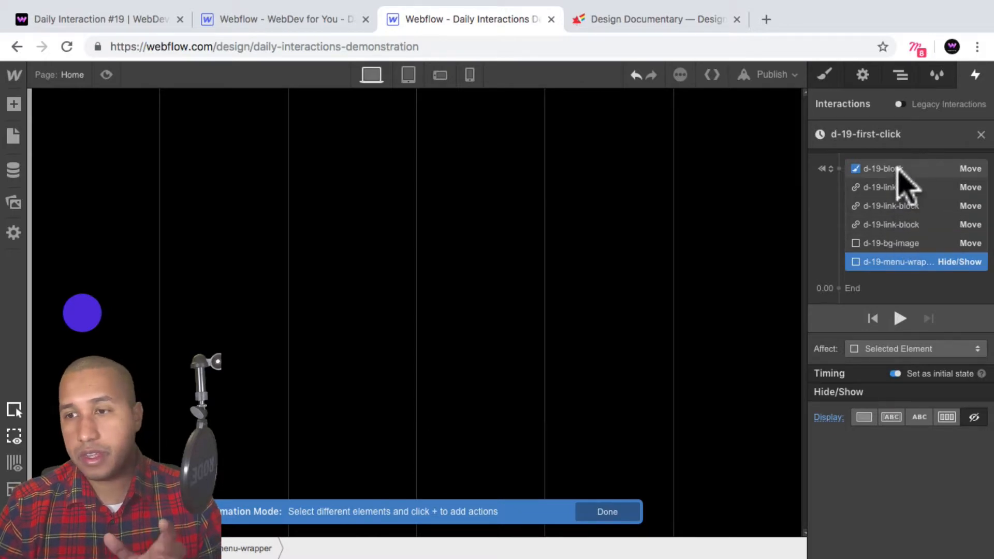
Step: Add a Hide/Show action for d-19-menu-wrapper after the initial states, with display set to flex
click(906, 293)
click(884, 275)
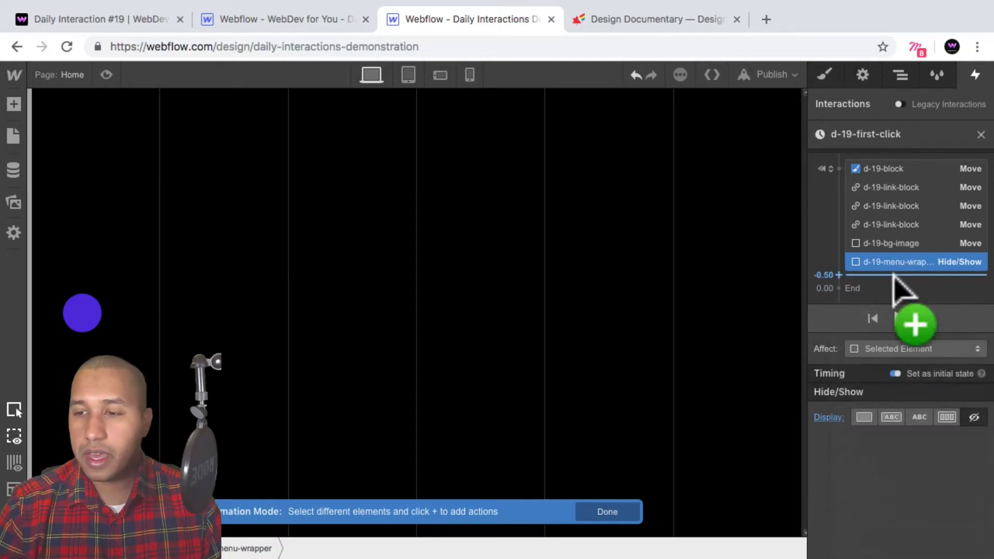
click(895, 280)
click(859, 541)
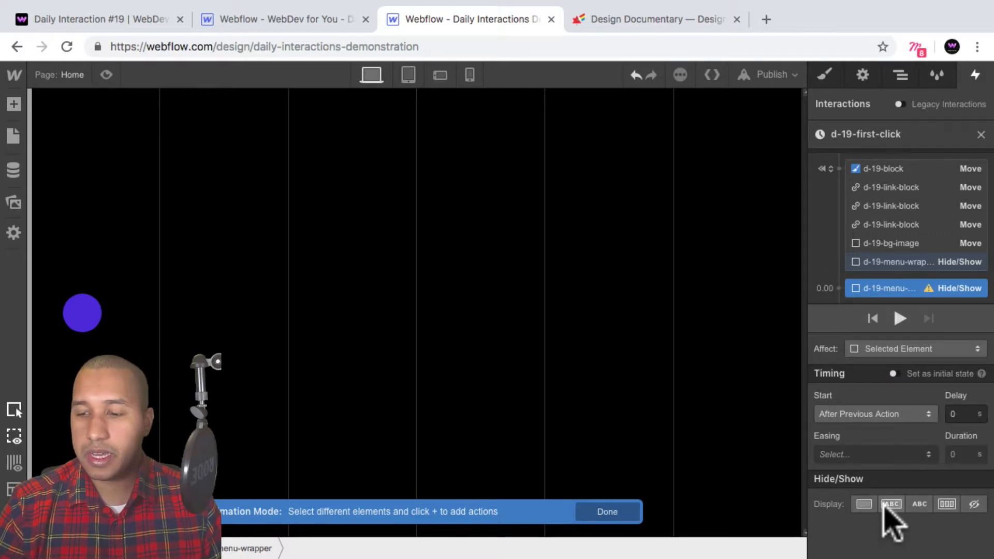
click(946, 504)
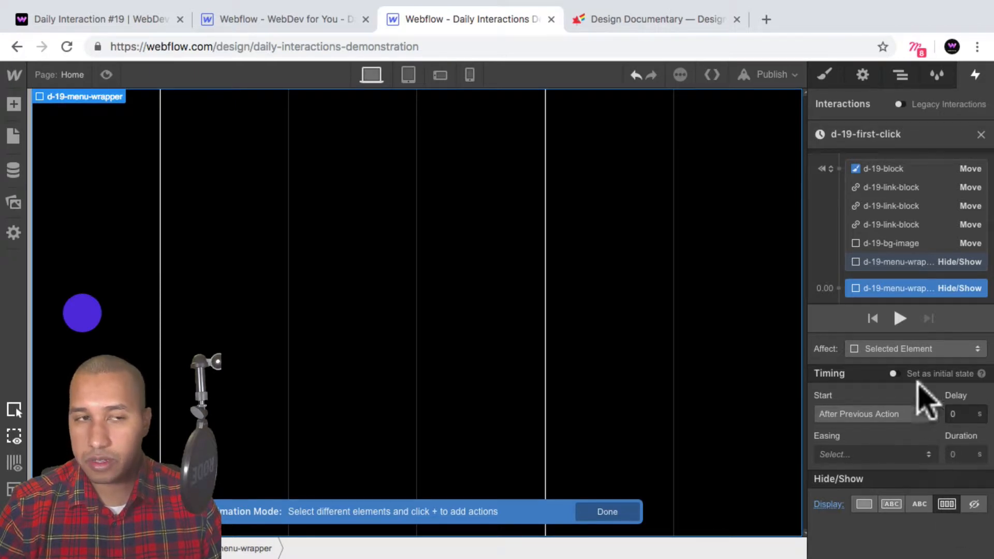
Step: Add a Move action for all d-19-block elements after the menu wrapper's Hide/Show action, with X set to 0%
scroll(907, 253, down, 1)
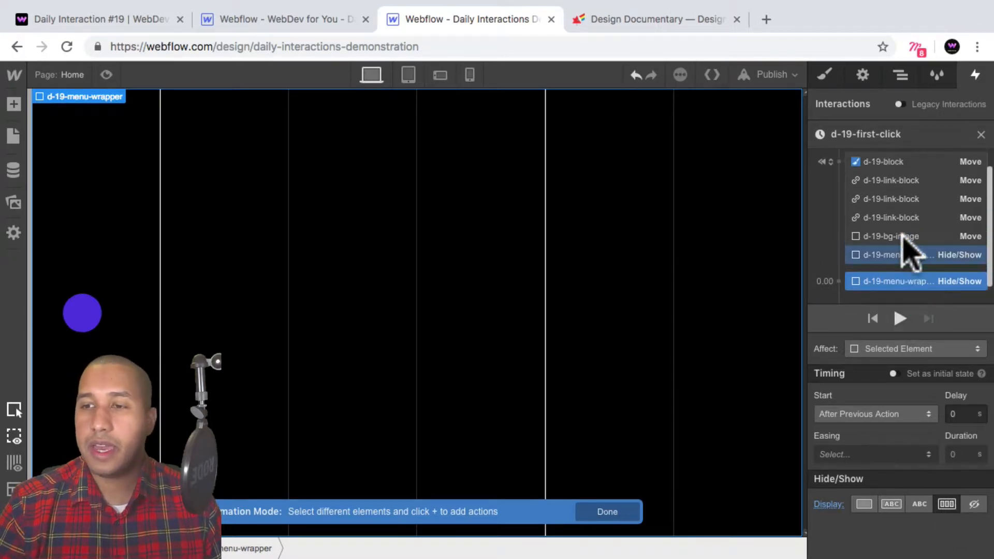
scroll(896, 217, up, 1)
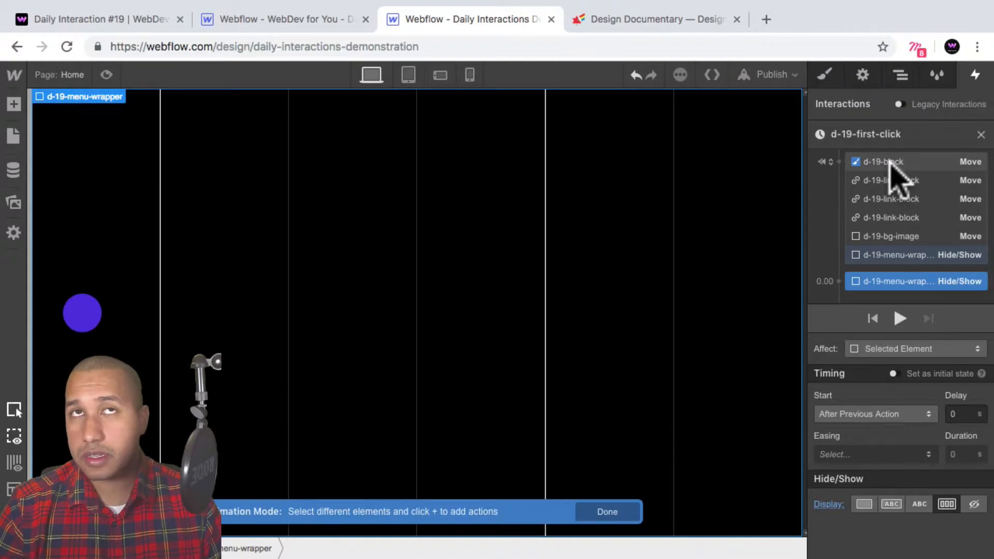
click(890, 162)
scroll(905, 289, down, 1)
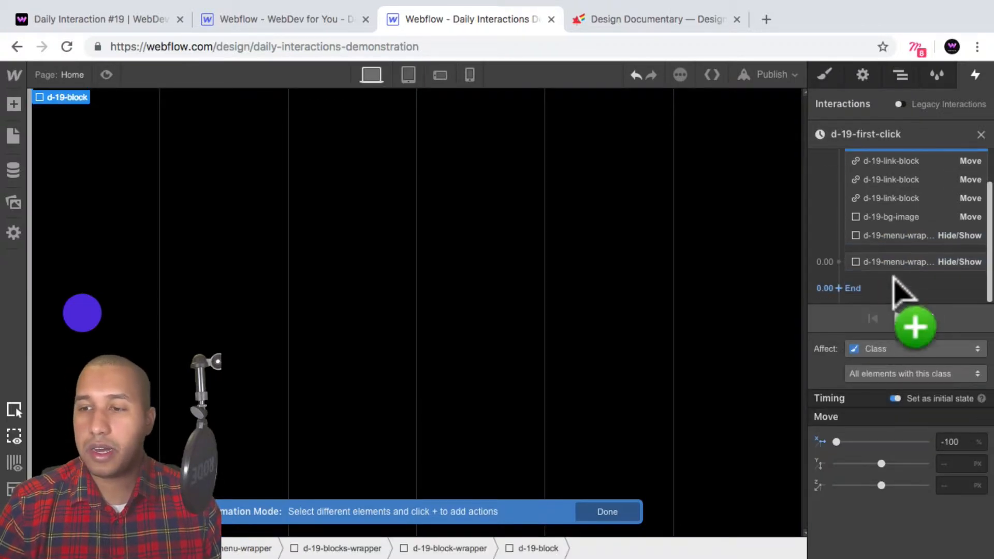
click(893, 273)
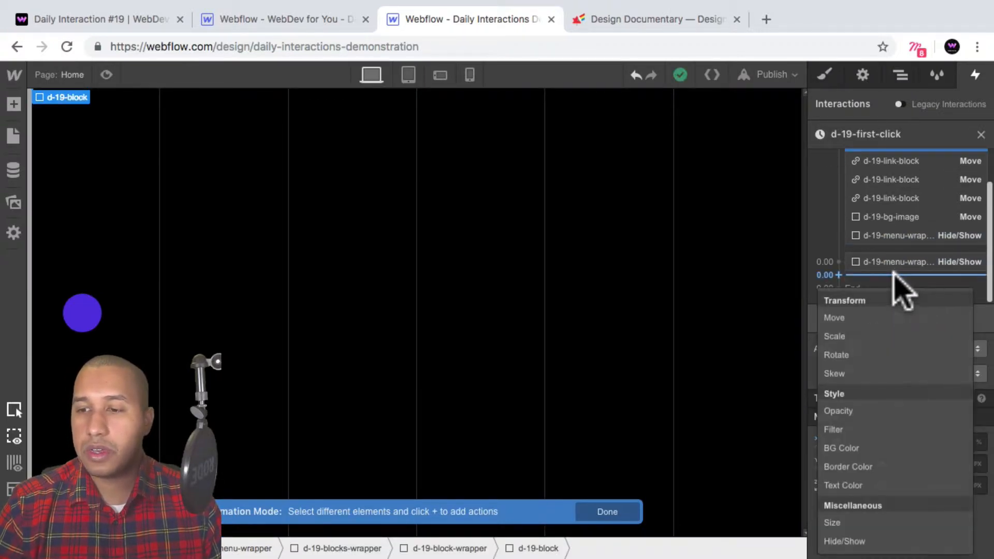
click(887, 318)
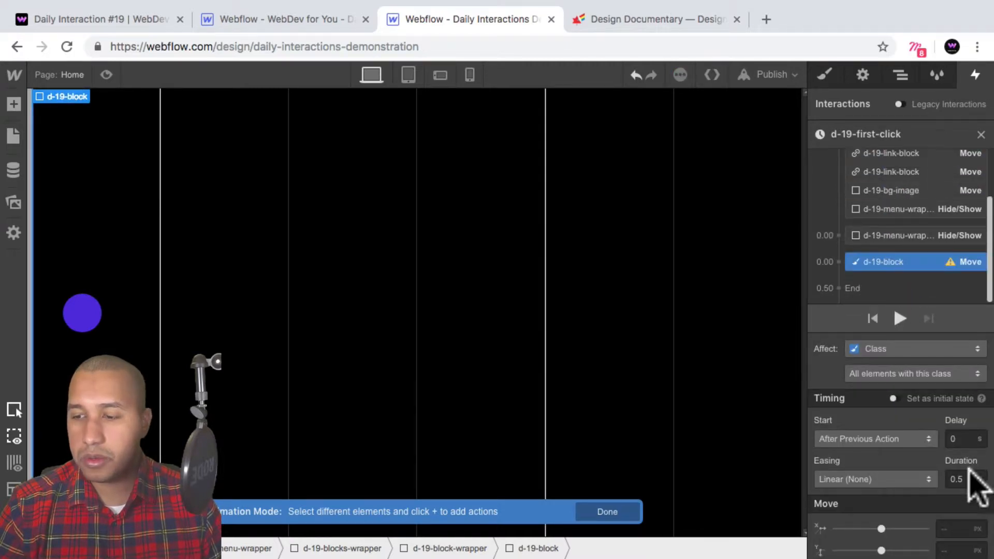
text(0)
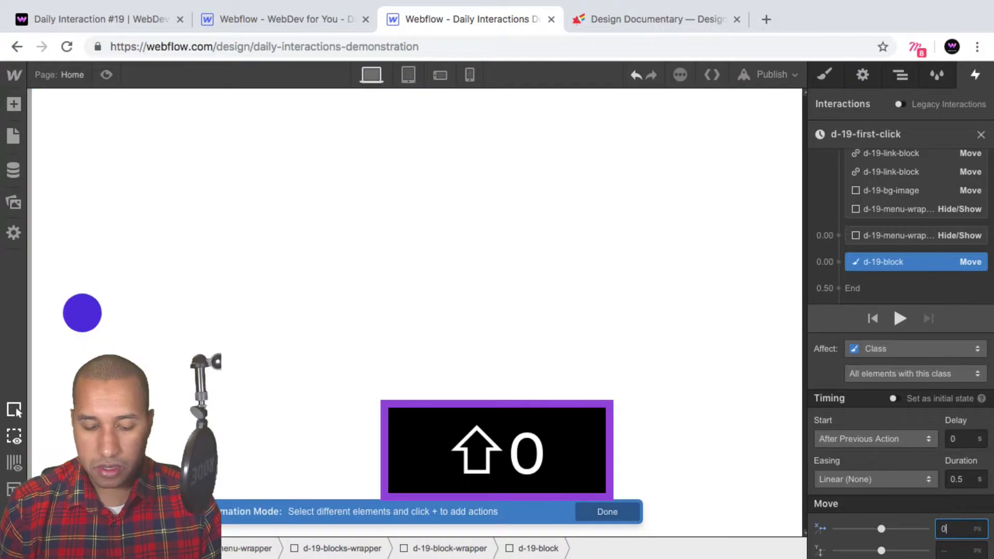
key(shift+Return)
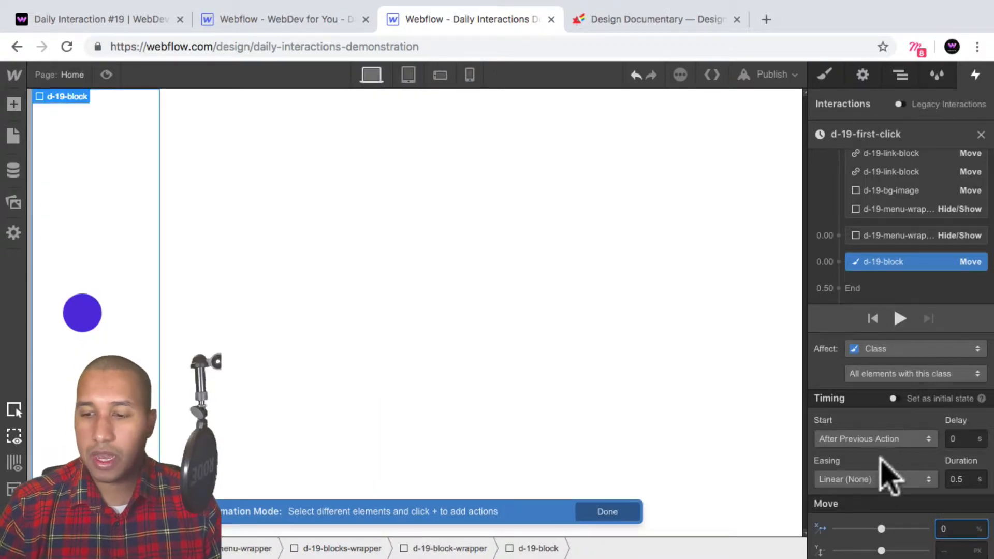
Step: Set the timed d-19-block Move action's easing to Out Expo and its delay to 0.1 s
click(884, 480)
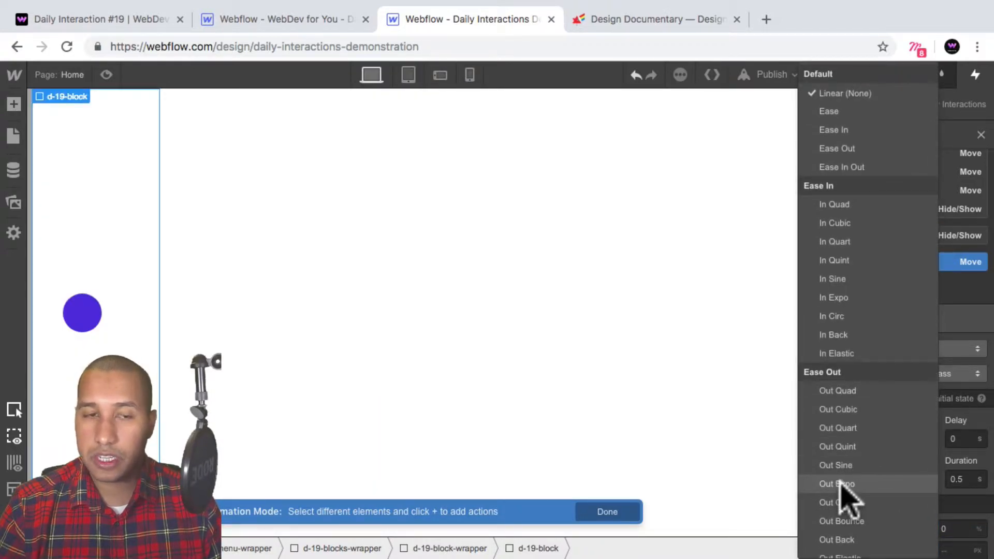
click(837, 483)
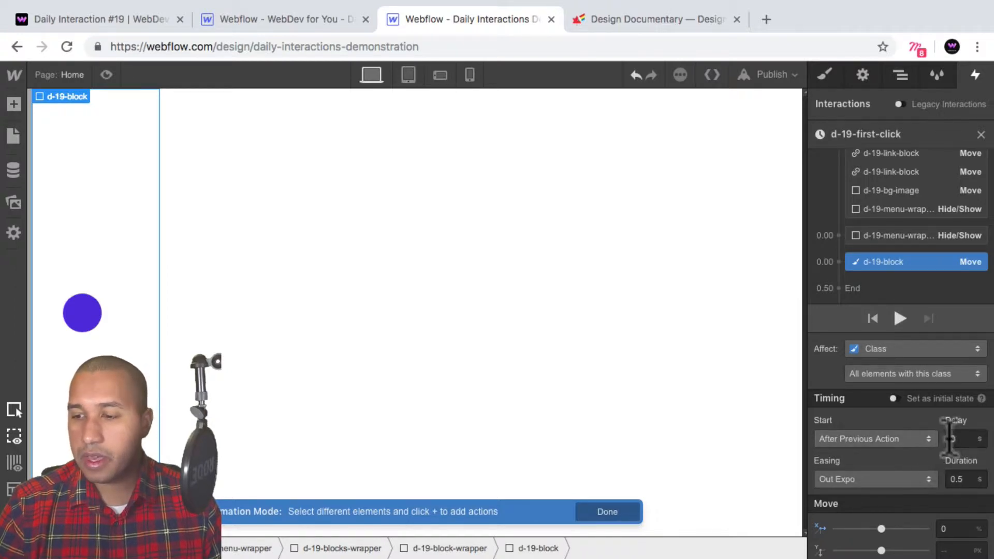
text(.1)
key(Return)
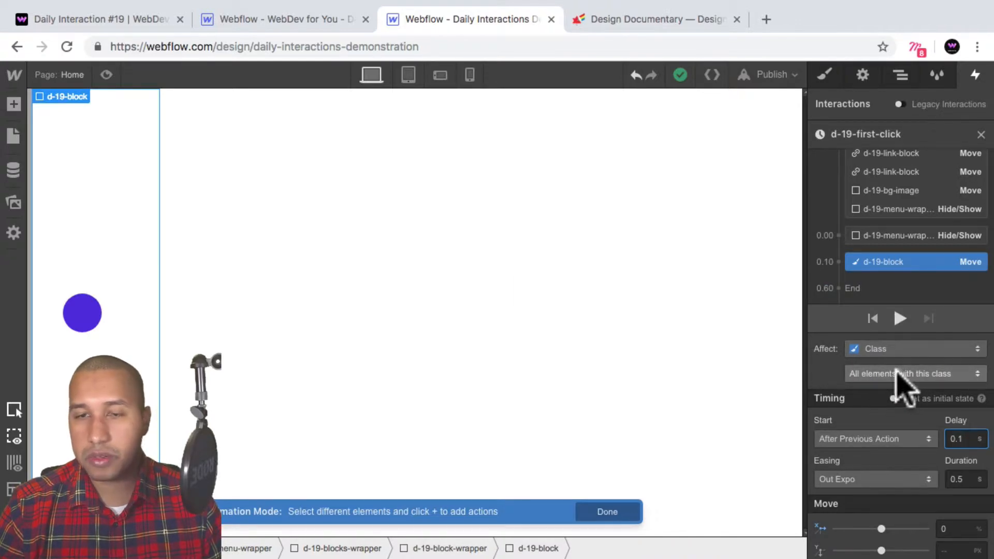
Step: Check the page in preview mode, return to the designer and set the d-19-block Move action's delay to 0 s
click(106, 75)
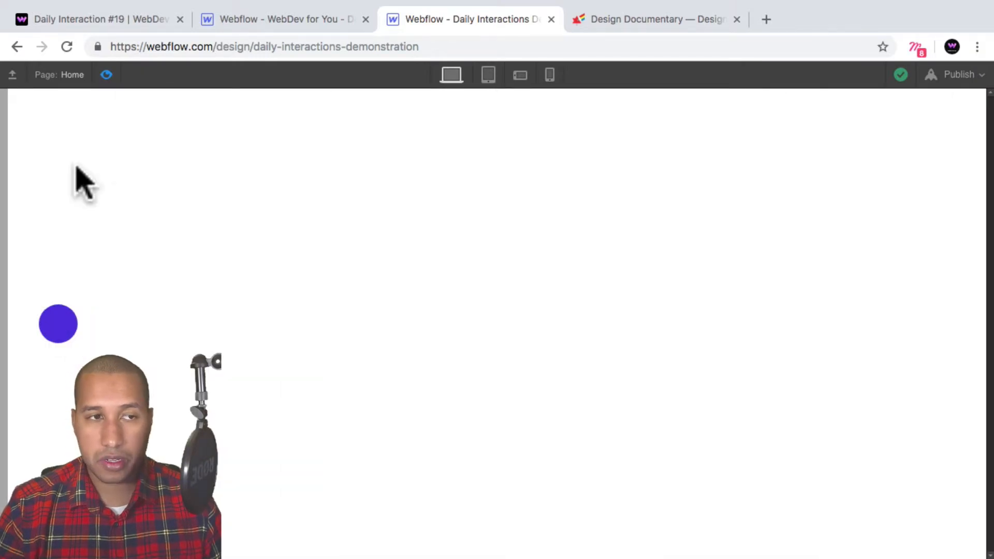
click(106, 75)
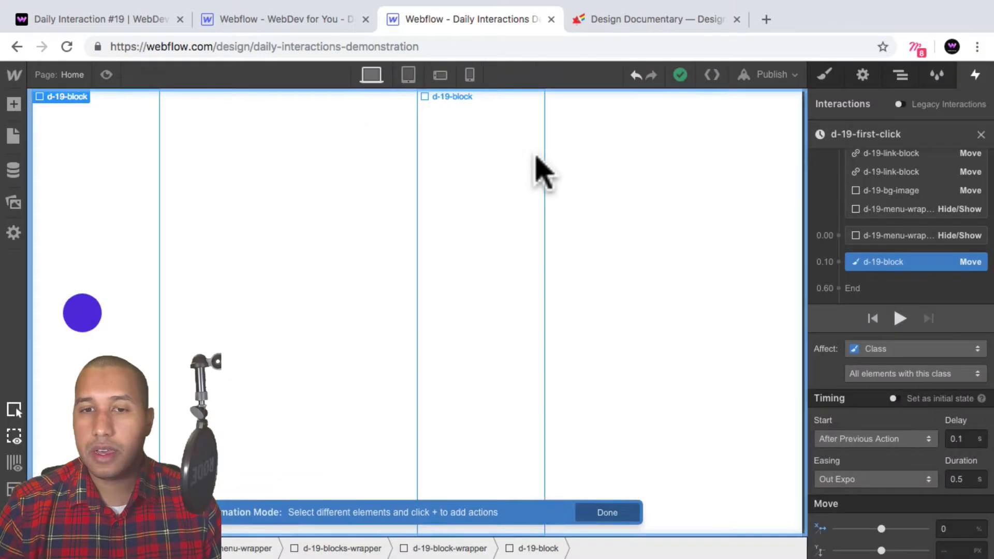
scroll(912, 272, up, 2)
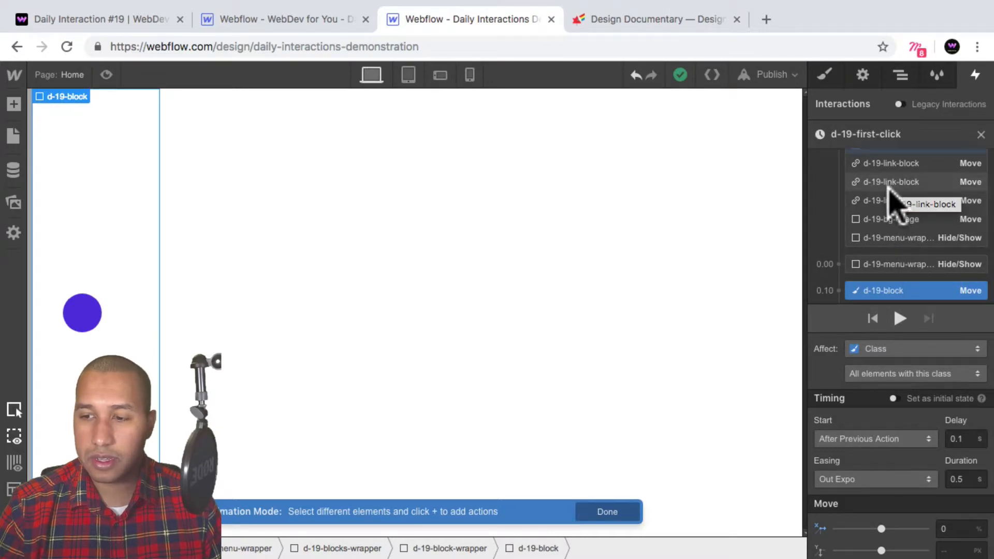
scroll(932, 321, down, 1)
click(967, 439)
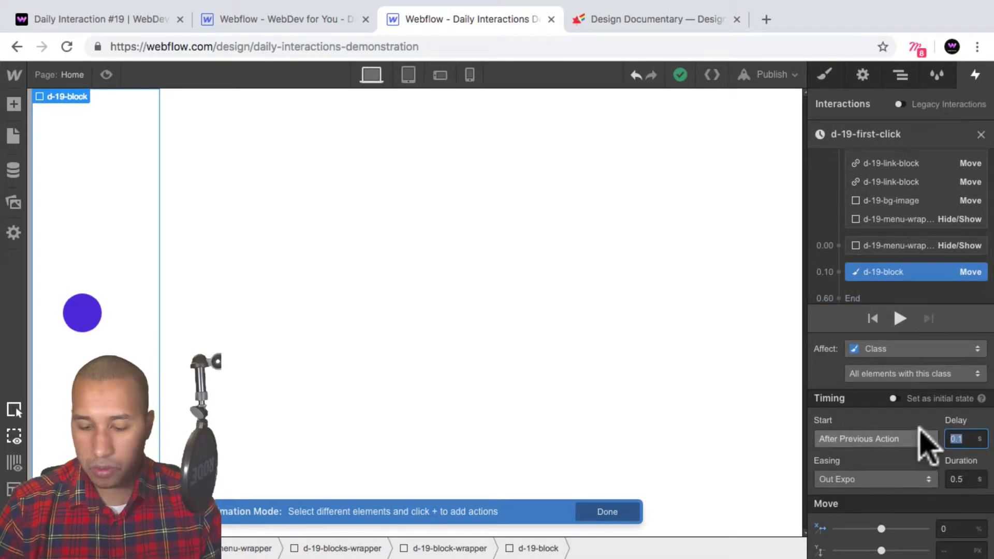
text(0)
key(Return)
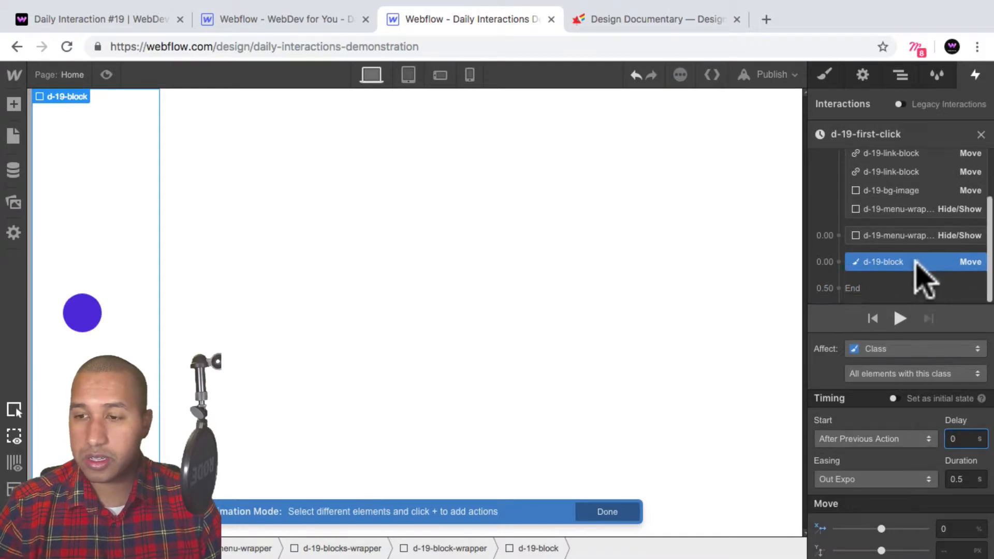
Step: Add a timed Move action for the first d-19-link-block (Designers) after the d-19-block Move action
scroll(907, 217, up, 3)
click(896, 171)
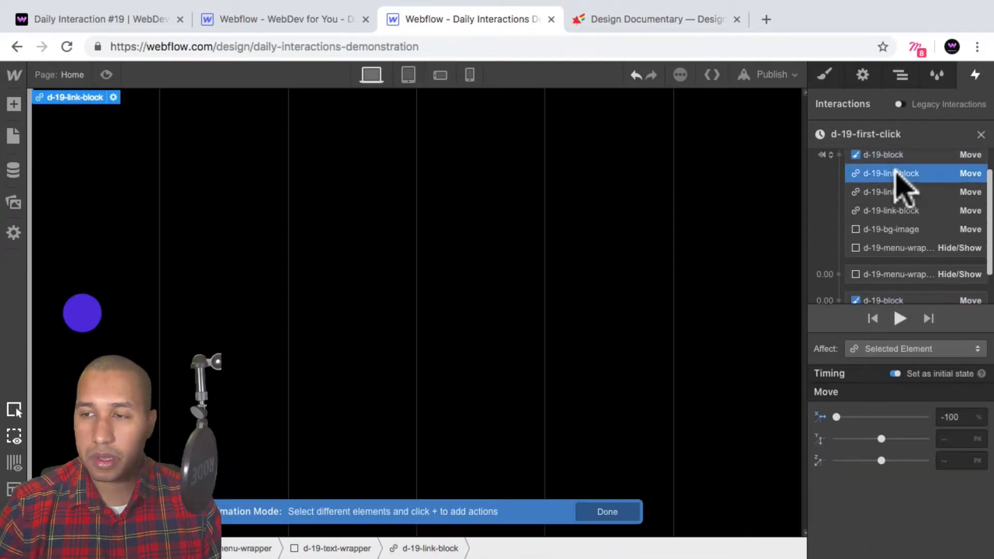
scroll(894, 249, down, 2)
click(882, 271)
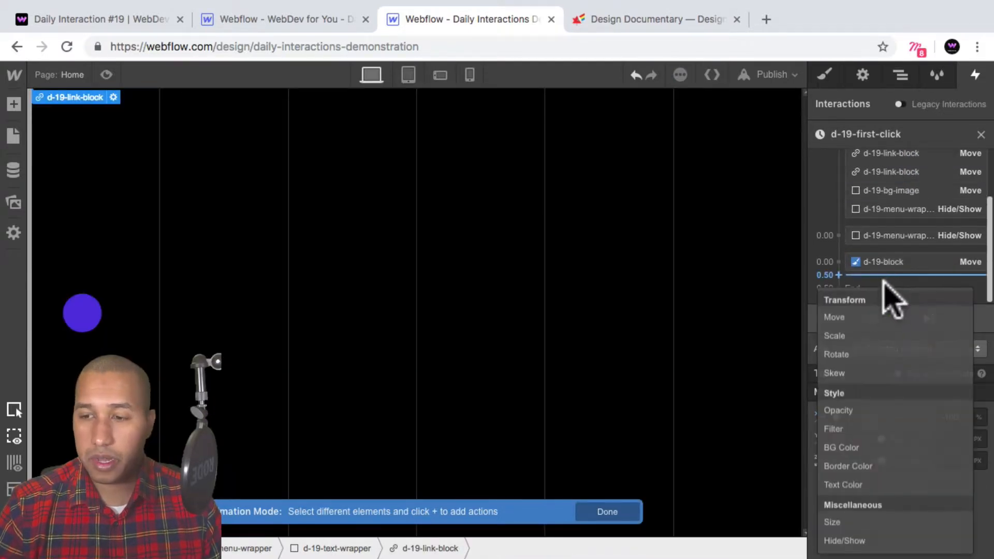
click(877, 319)
Step: Set the X value of the Designers link block's timed Move action to 0%
click(955, 504)
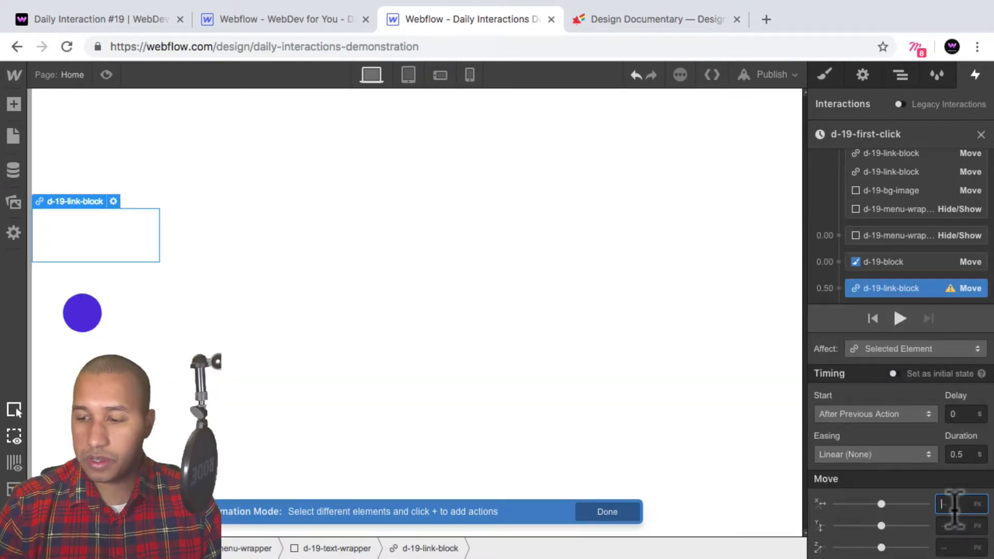
text(0)
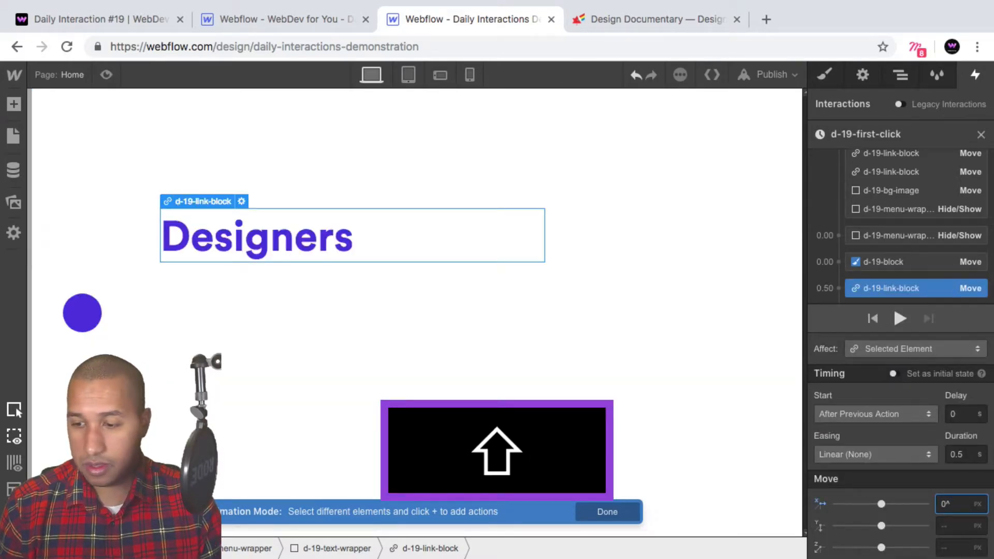
key(BackSpace)
key(super+BackSpace)
key(super+a)
key(super+0)
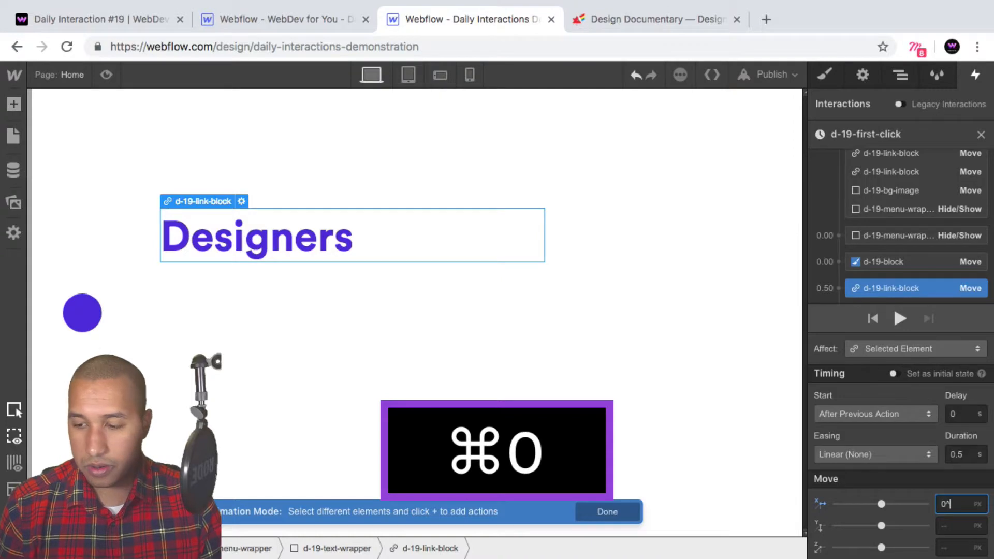
text(0)
key(BackSpace)
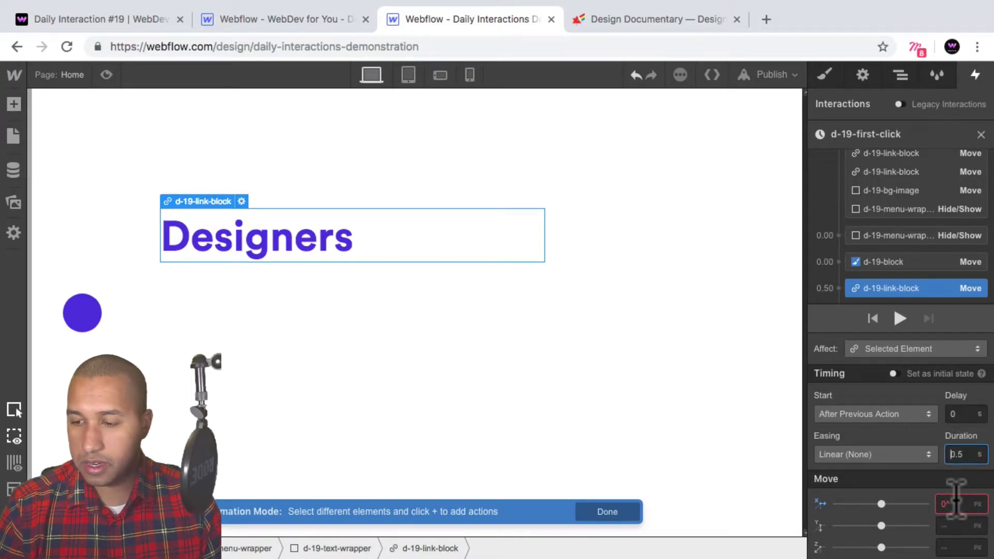
text(%)
key(BackSpace)
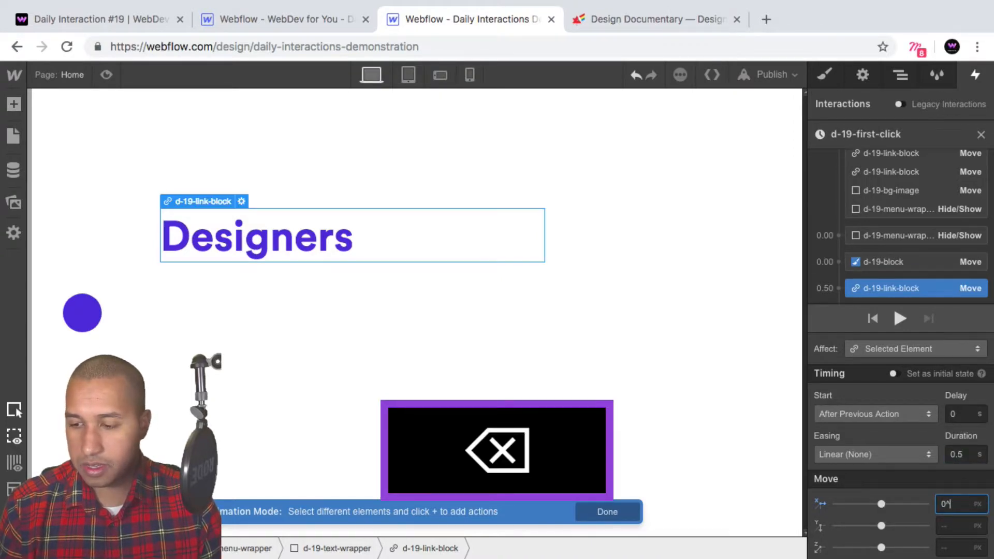
key(super+a)
key(super+BackSpace)
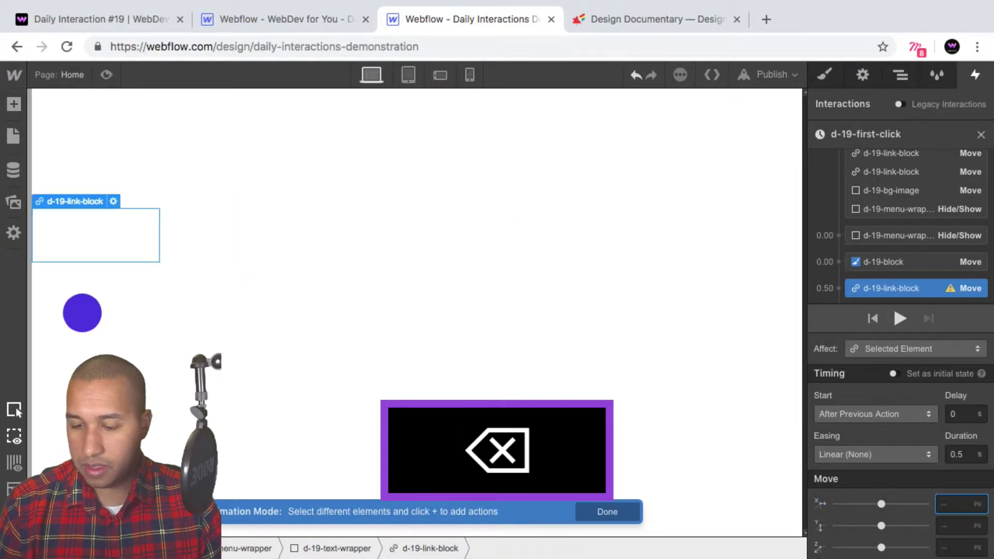
text(0%)
key(Return)
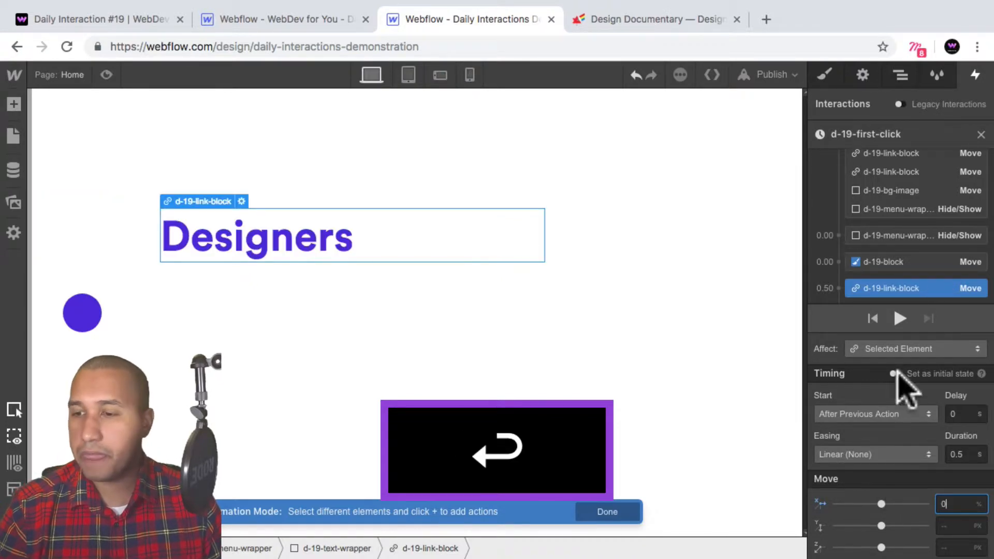
Step: Make the Designers link block's Move start with the previous action, using Out Expo easing and a 0.1 s delay
scroll(907, 282, down, 1)
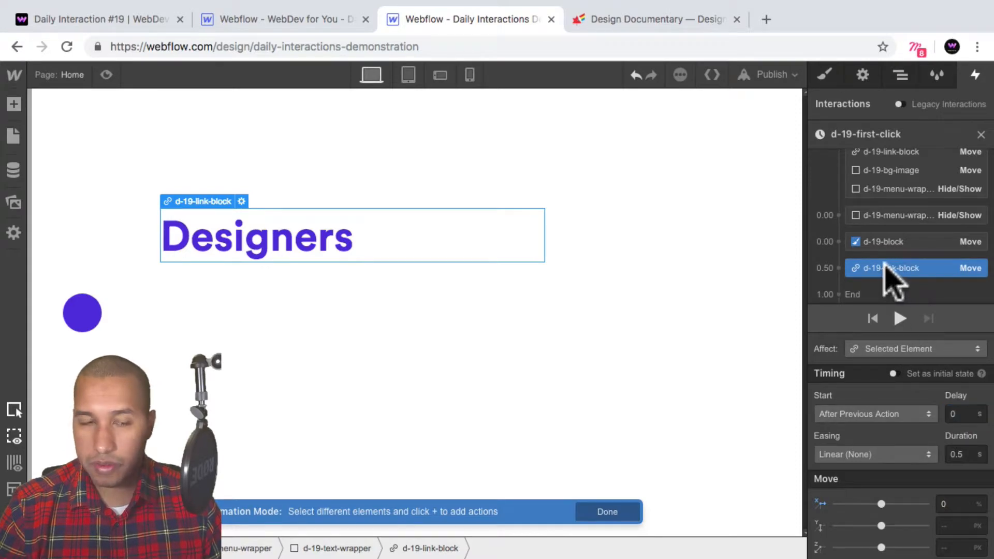
mouse_move(885, 263)
mouse_down()
mouse_move(893, 256)
mouse_move(894, 265)
mouse_move(895, 251)
mouse_up()
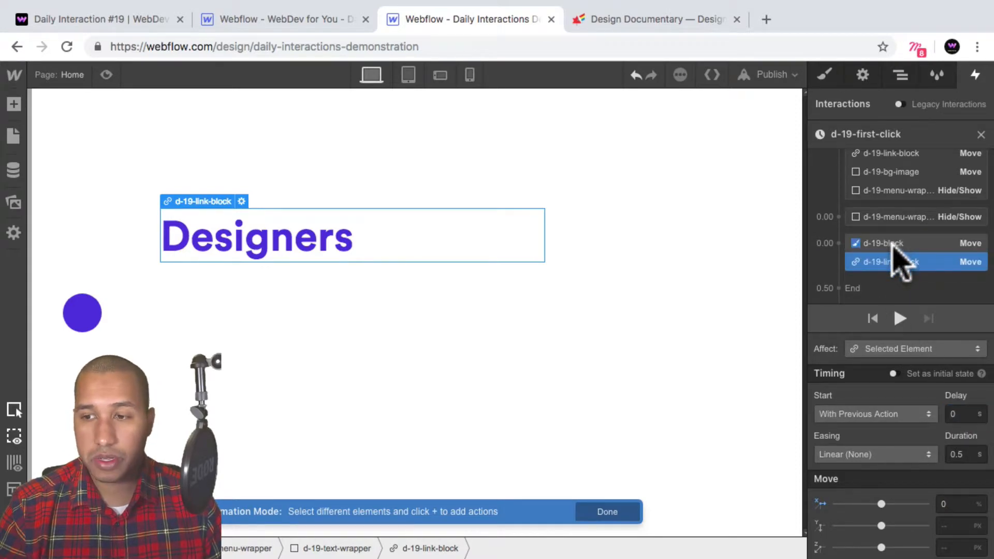
click(860, 456)
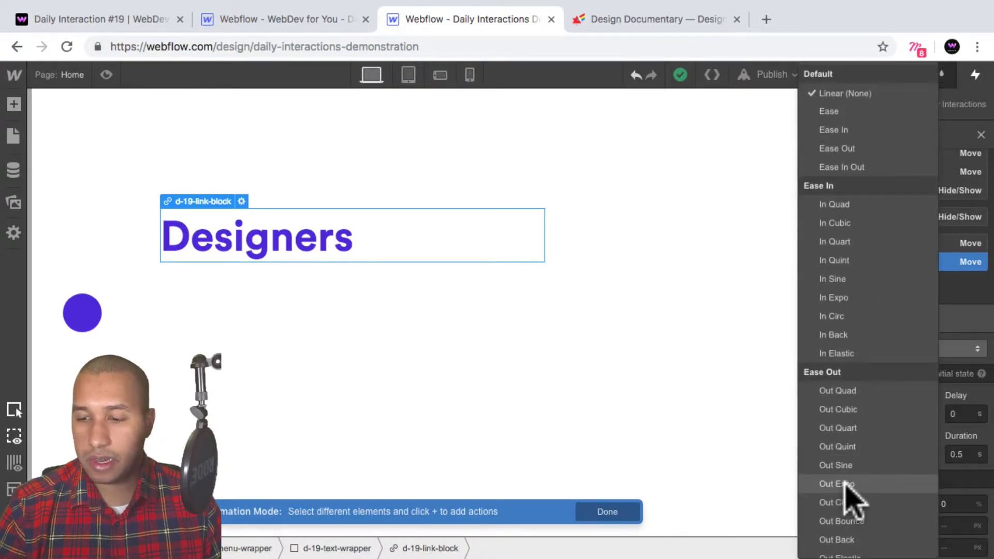
click(839, 484)
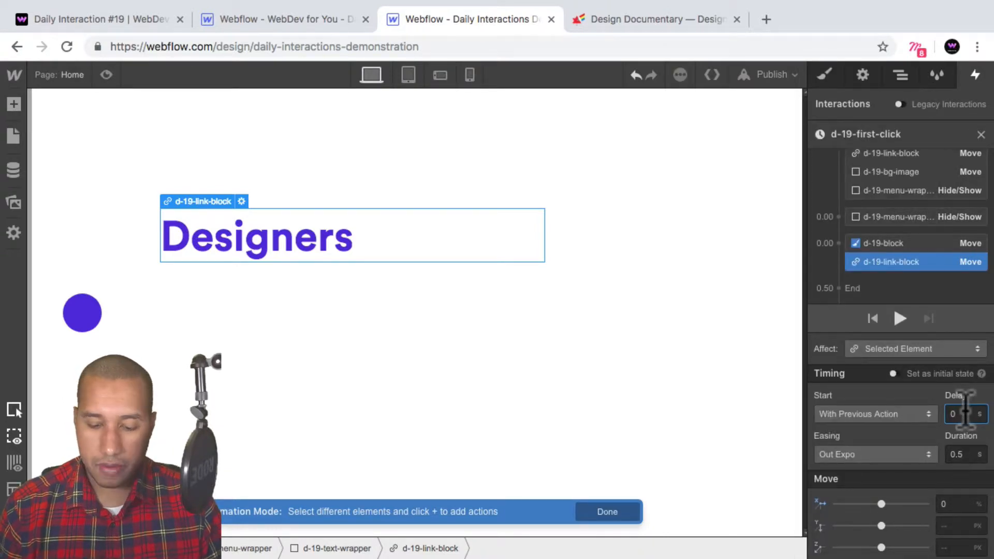
text(.1)
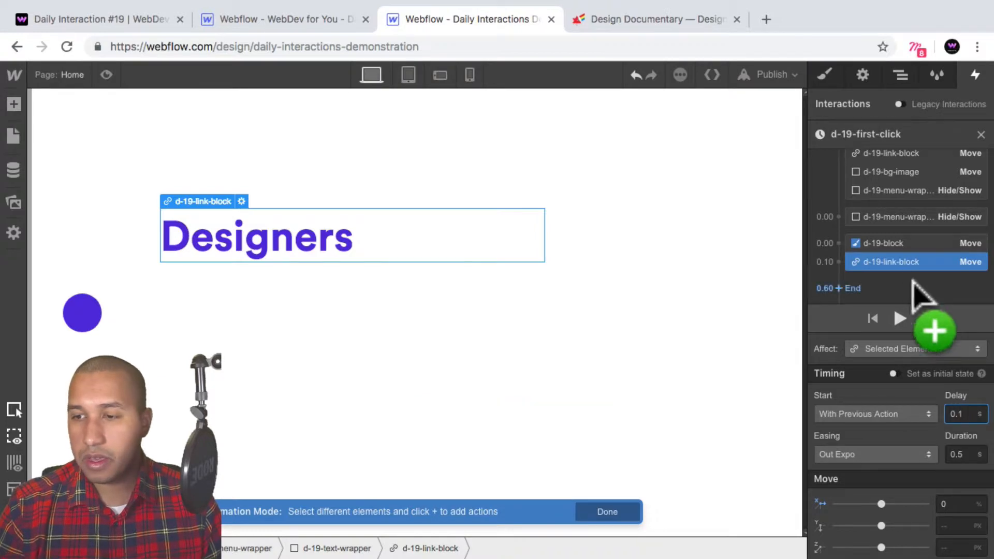
scroll(904, 267, up, 2)
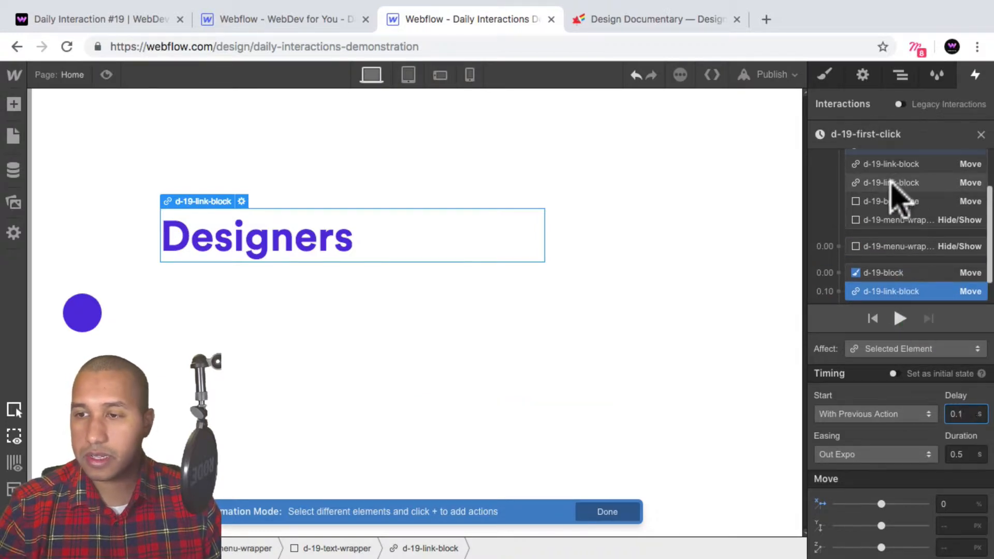
click(892, 184)
scroll(901, 259, down, 1)
click(899, 285)
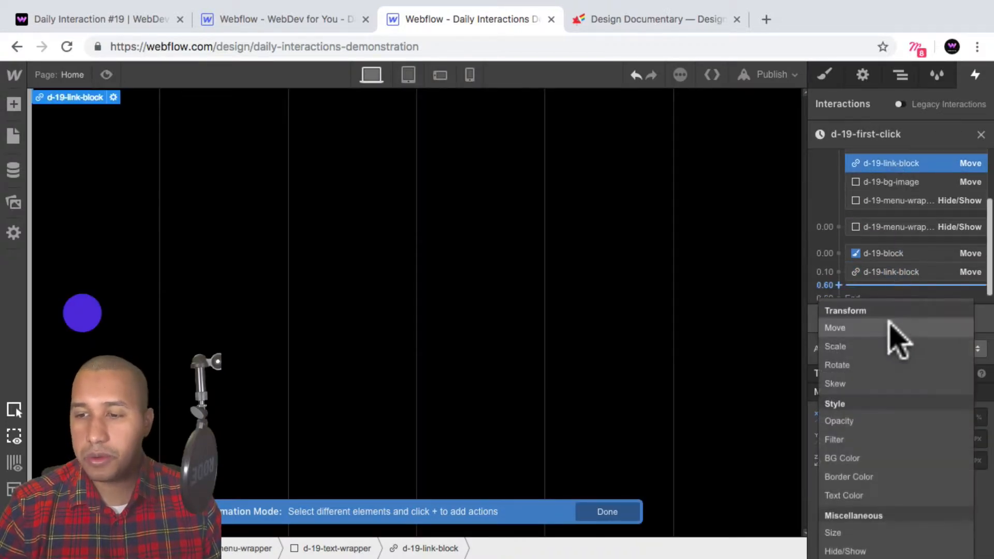
click(892, 328)
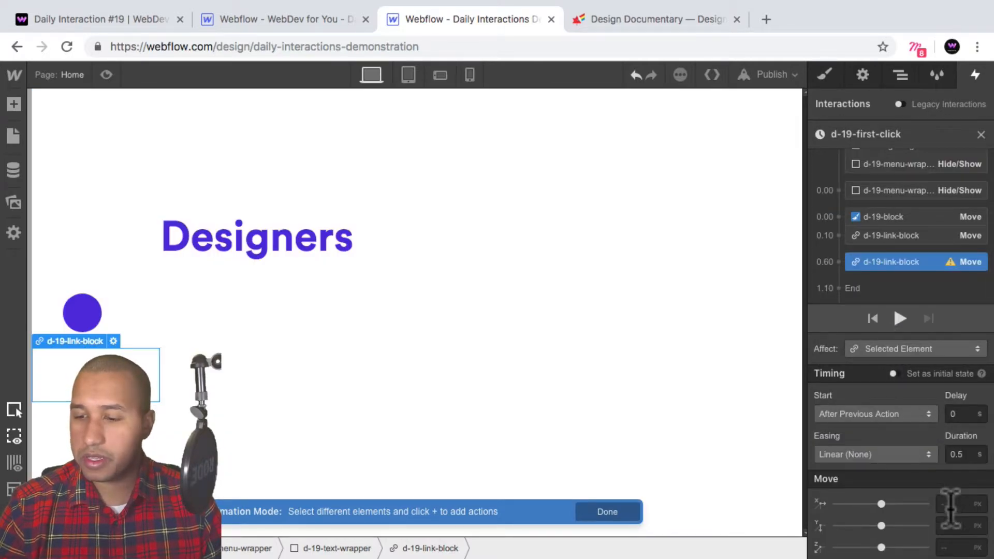
text(%)
key(shift+Return)
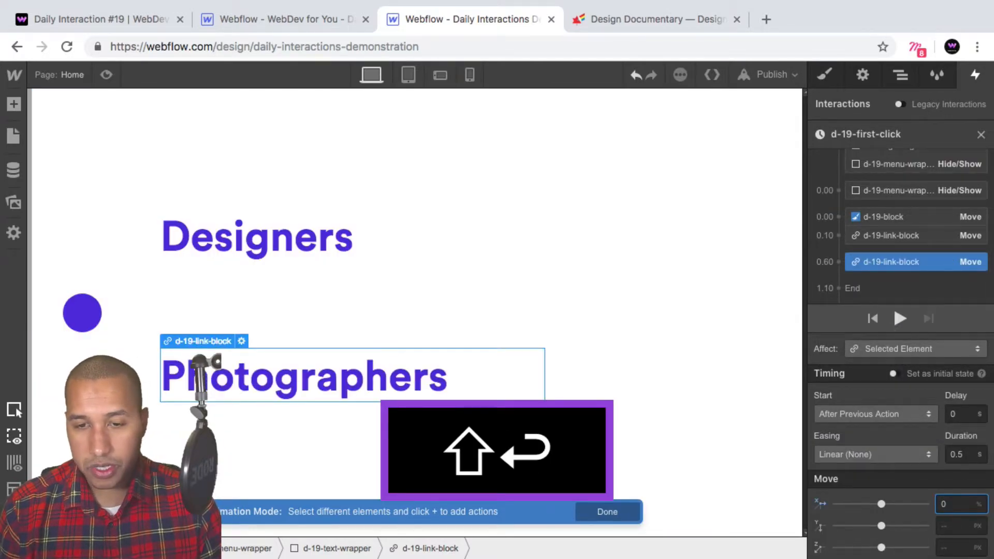
click(898, 265)
key(BackSpace)
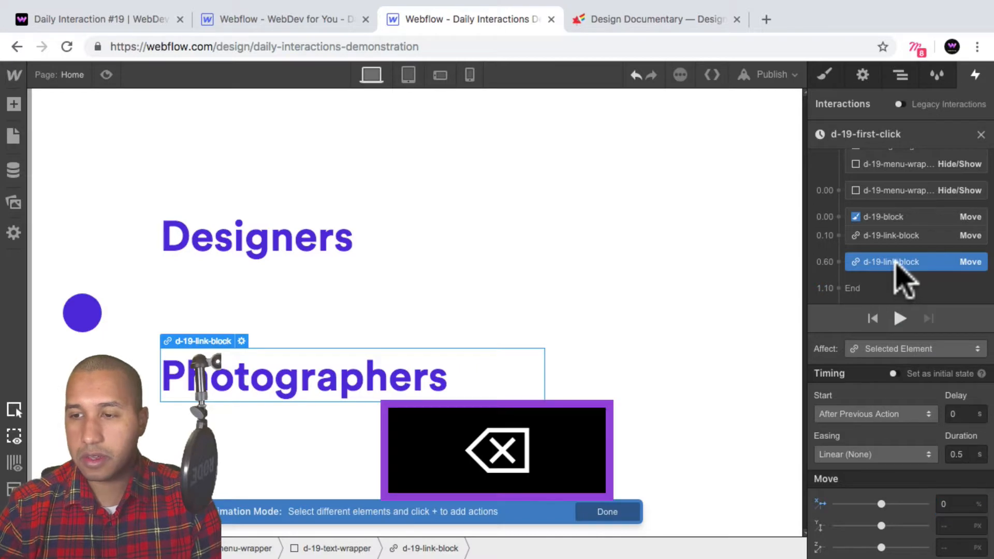
Step: Add a timed Move action for the second d-19-link-block (Musicians) after the Designers one, with X set to 0%
scroll(889, 258, up, 2)
click(889, 218)
scroll(893, 219, down, 2)
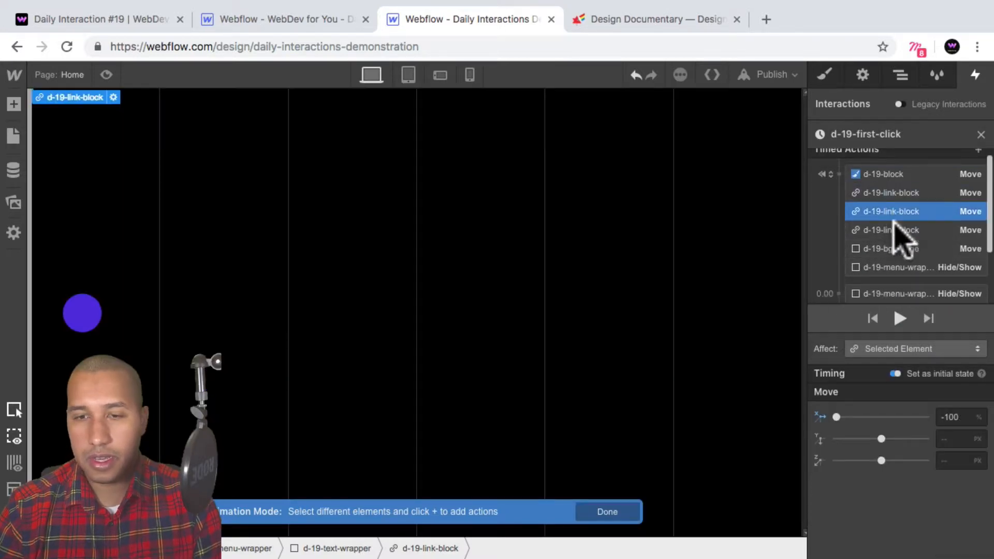
click(886, 276)
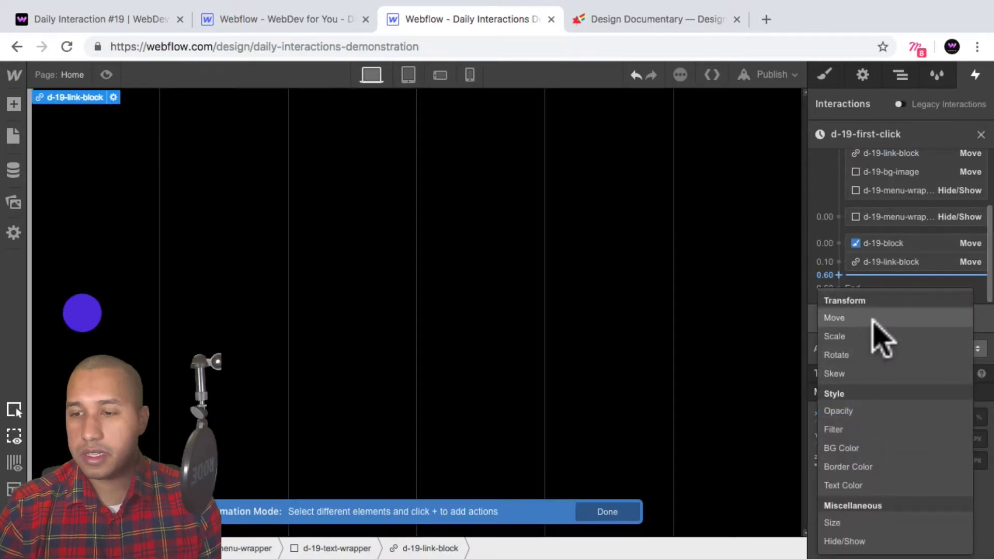
click(881, 318)
click(950, 503)
text(0%)
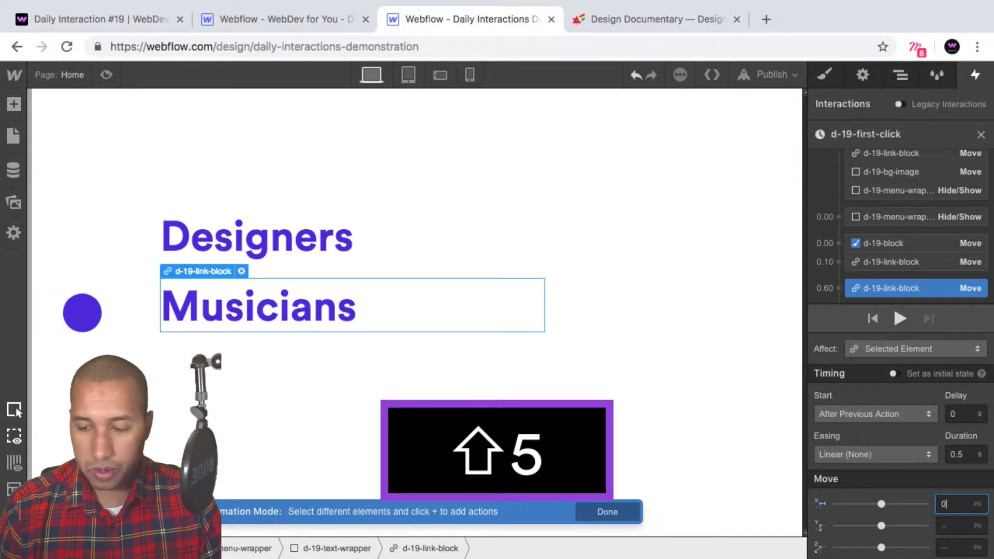
key(shift+Return)
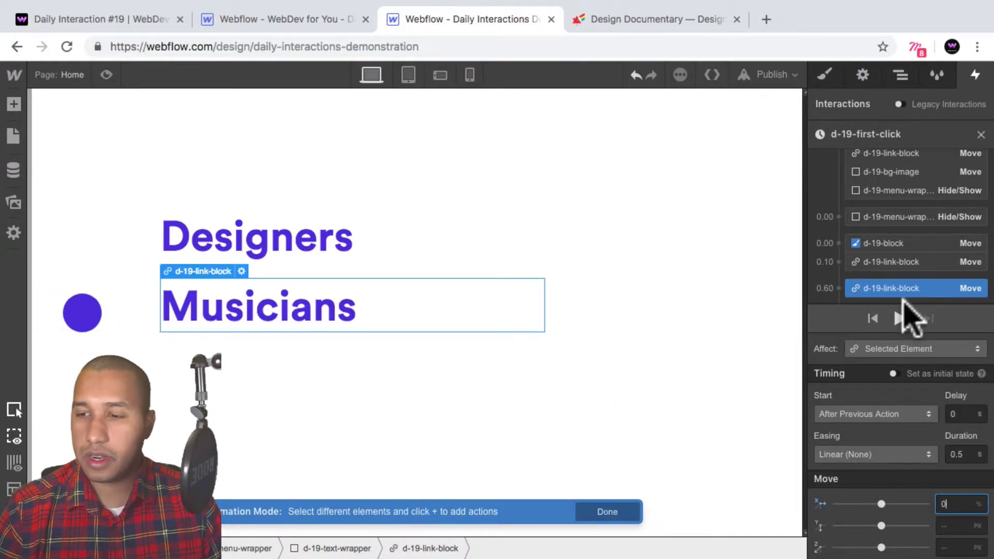
Step: Make the Musicians link block's Move start with the previous action, using Out Expo easing and a 0.2 s delay
drag(903, 295, 850, 268)
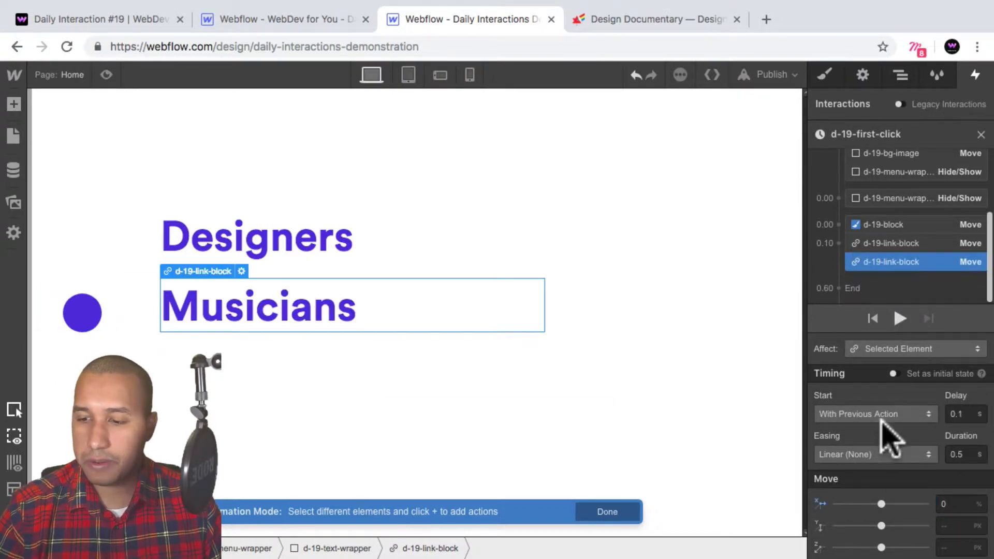
click(870, 455)
click(867, 485)
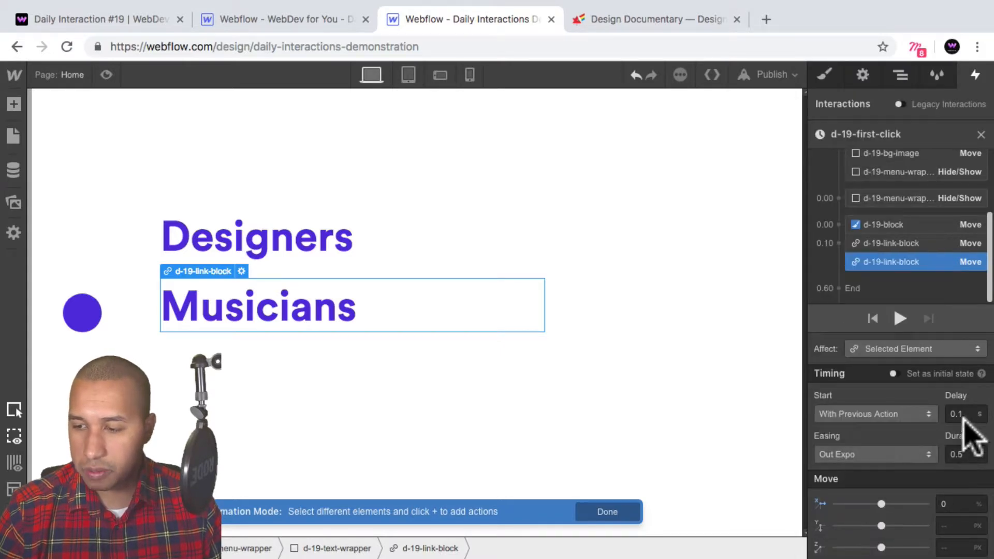
click(963, 414)
key(BackSpace)
text(2)
key(Return)
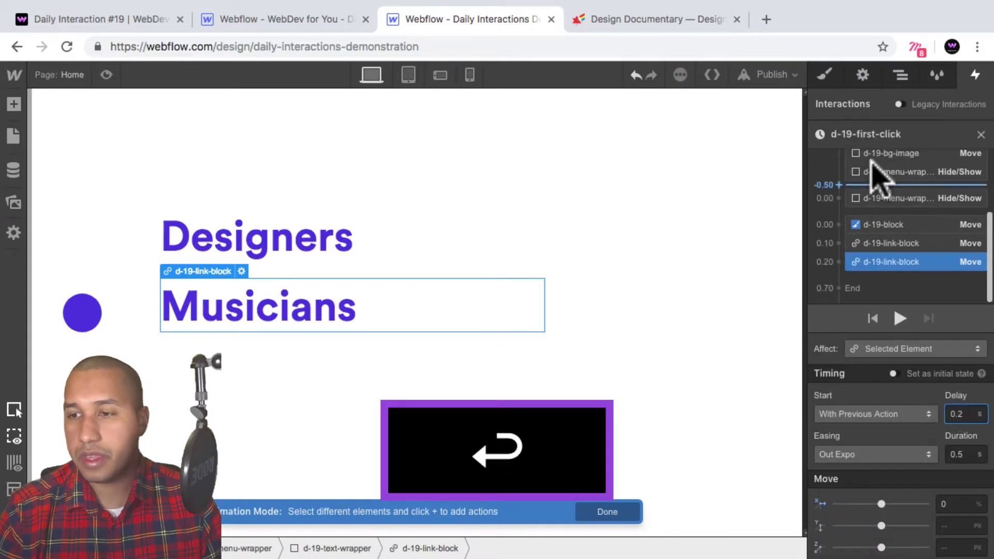
Step: Add a timed Move action for the third d-19-link-block (Photographers) after the Musicians one, with X set to 0%
scroll(881, 176, up, 2)
drag(910, 181, 898, 282)
click(891, 275)
click(881, 317)
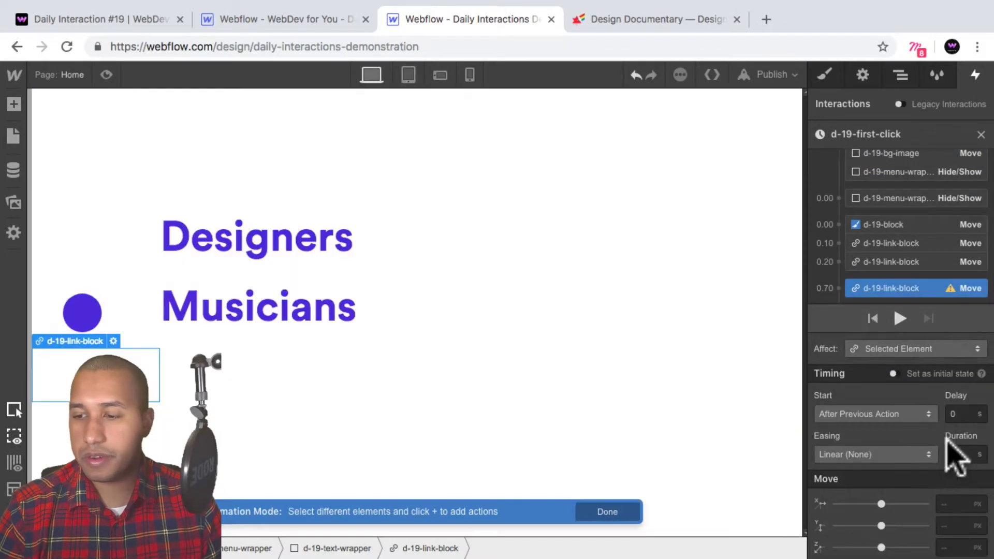
text(0%)
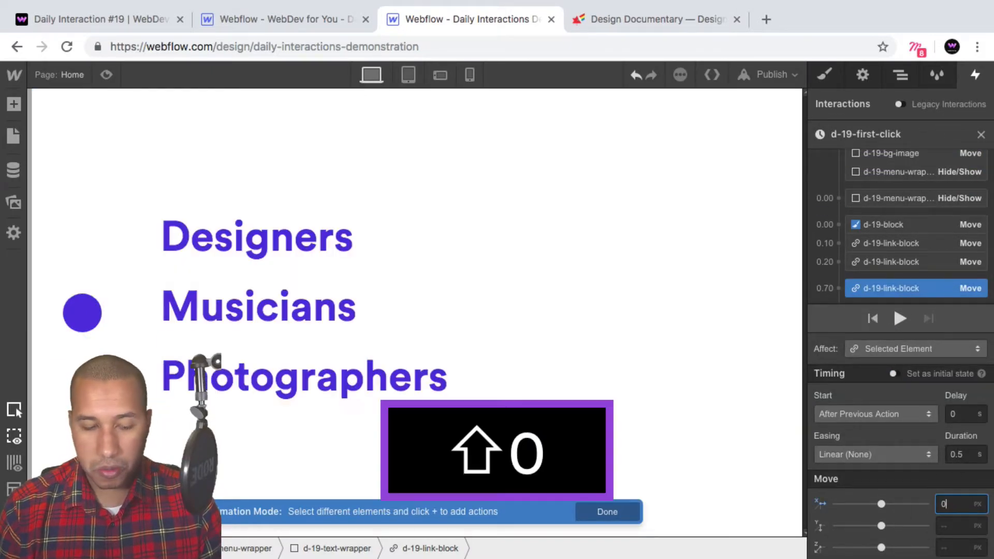
key(shift+Return)
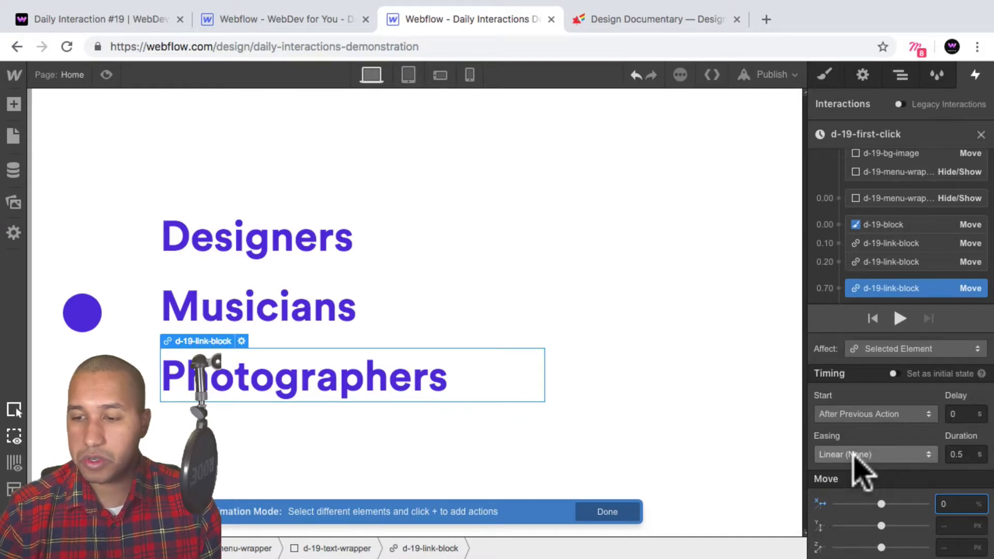
Step: Make the Photographers link block's Move start with the previous action, using Out Expo easing and a 0.3 s delay
drag(904, 288, 903, 266)
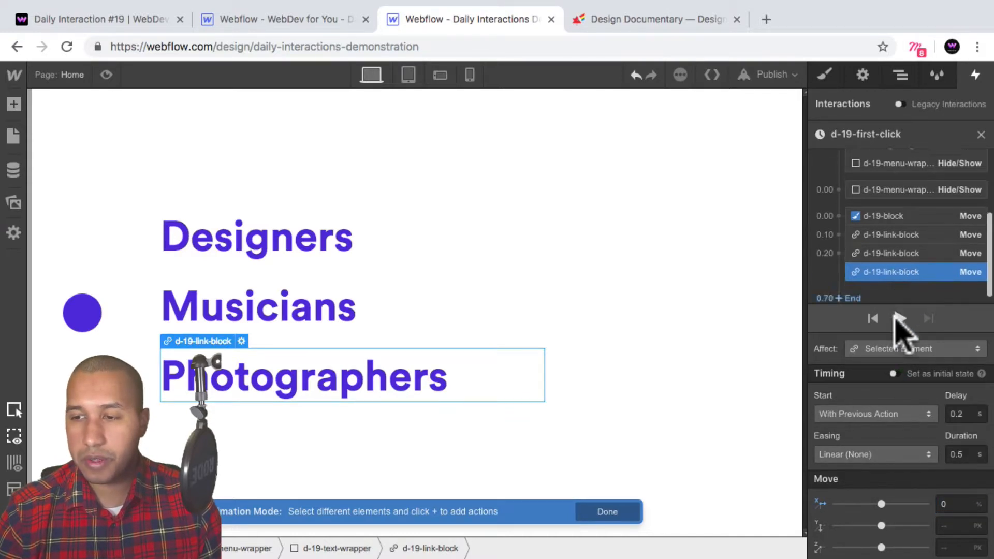
click(859, 454)
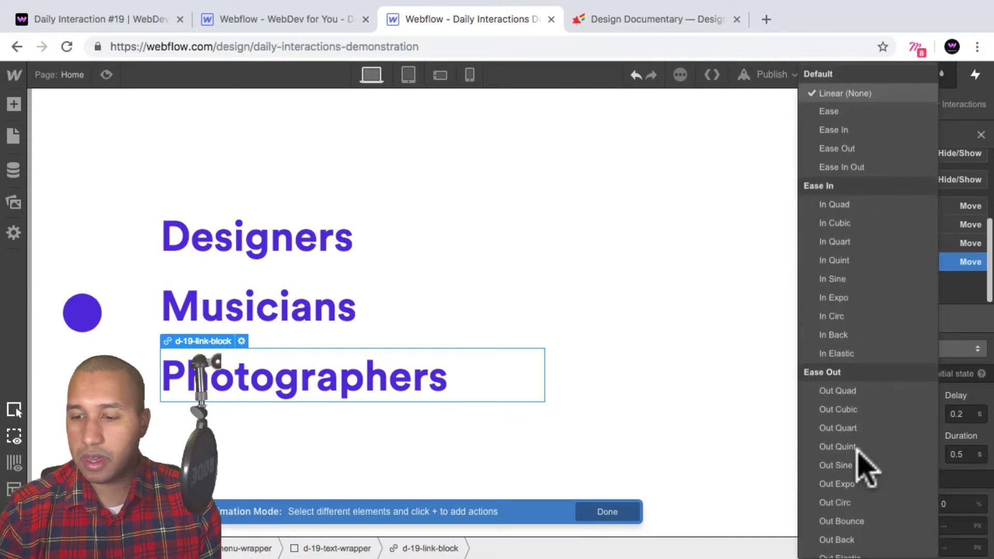
click(849, 484)
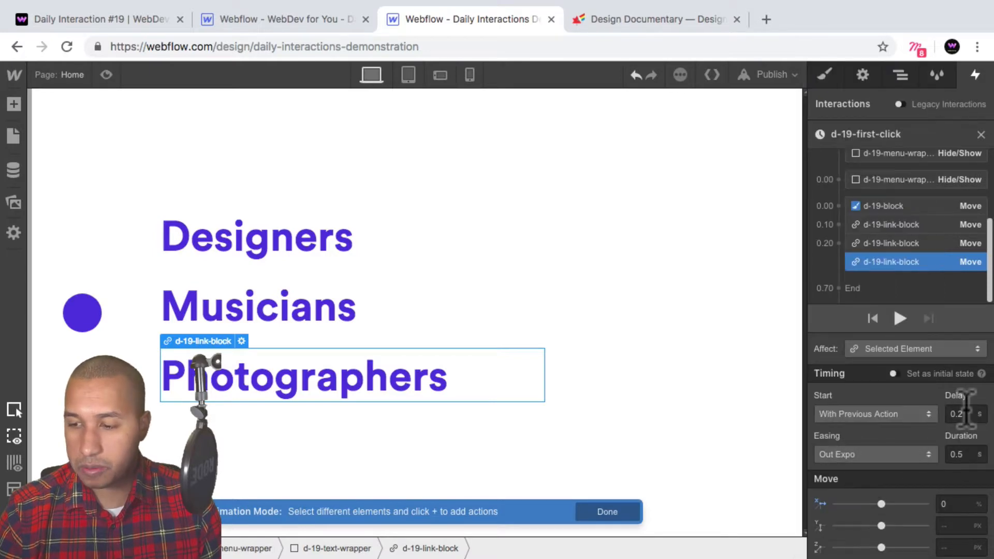
text(3)
key(Return)
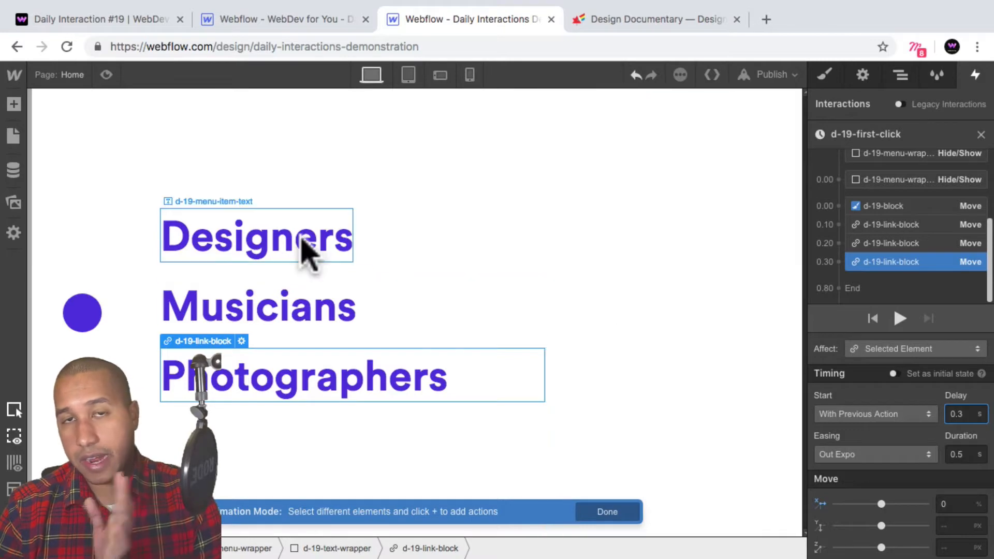
Step: Check the staggered link animation in preview mode and return to the designer
click(106, 75)
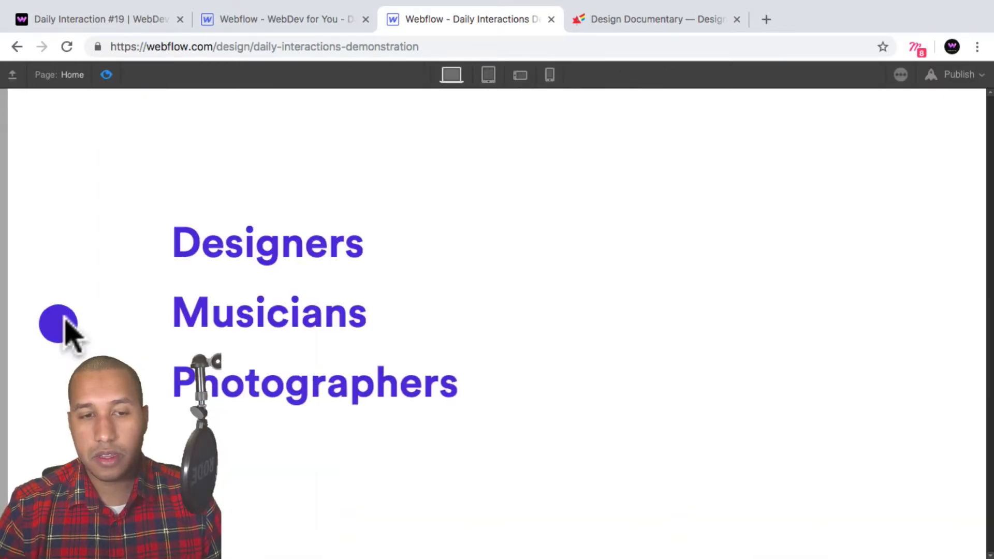
click(106, 75)
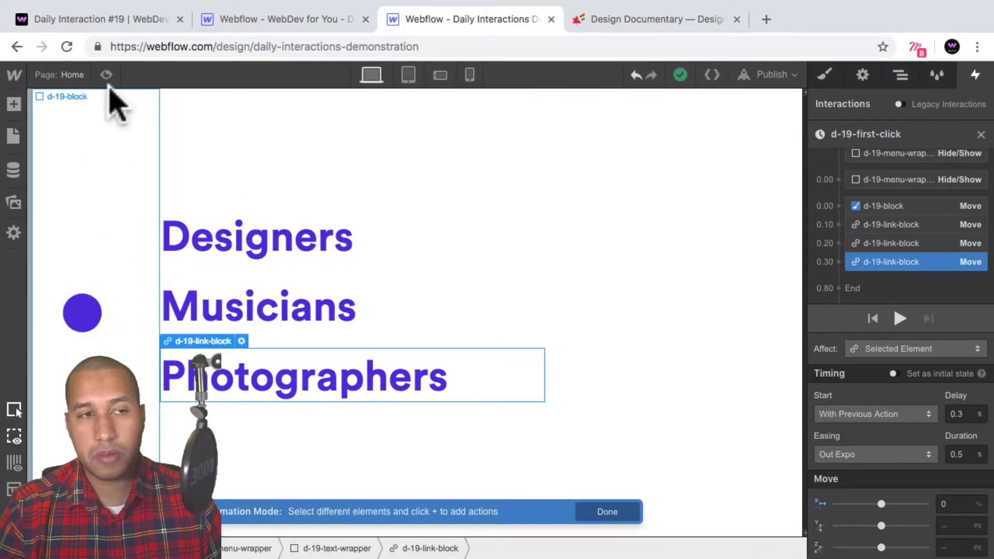
click(106, 76)
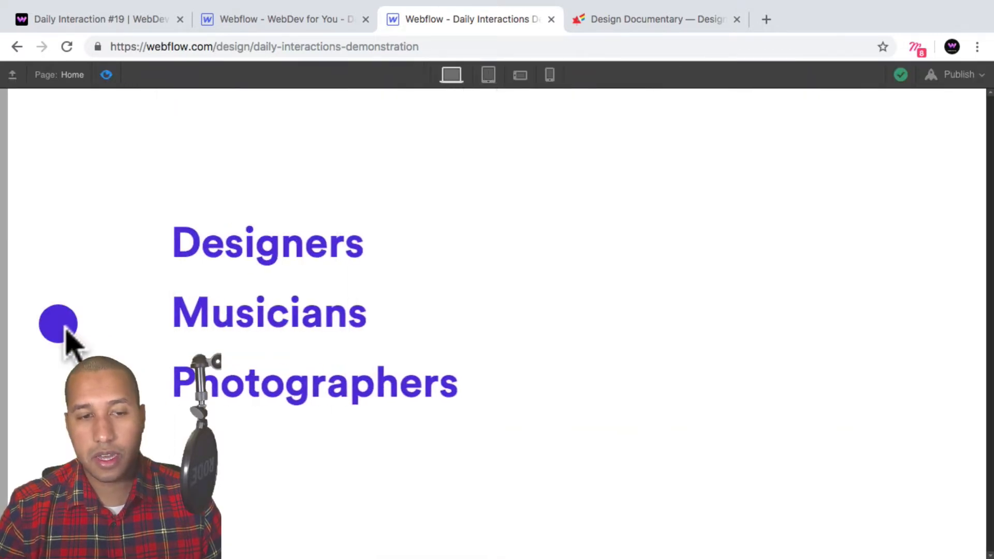
click(106, 74)
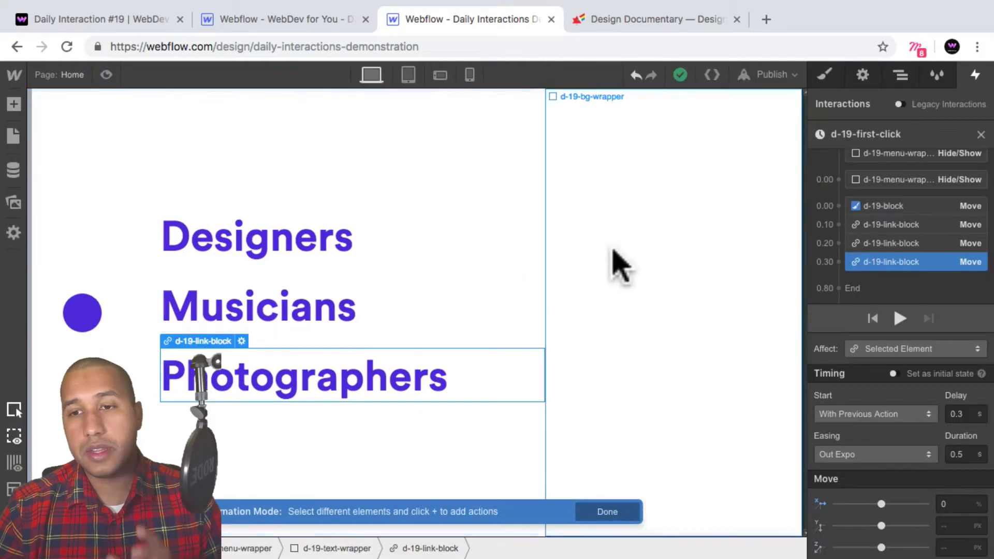
Step: Add a timed Move action for d-19-bg-image at the end of the timeline, with X set to 0%
scroll(886, 239, up, 4)
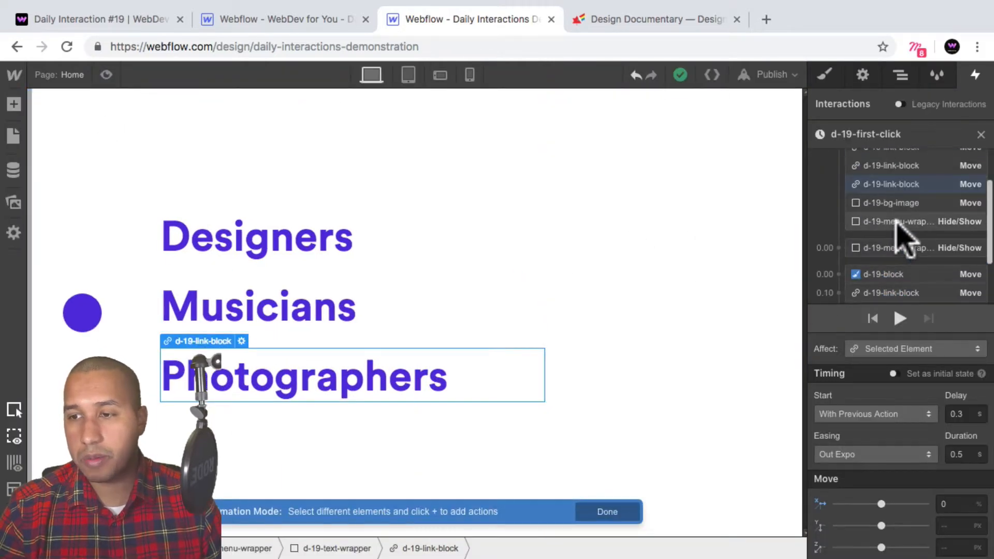
click(888, 202)
scroll(891, 222, down, 4)
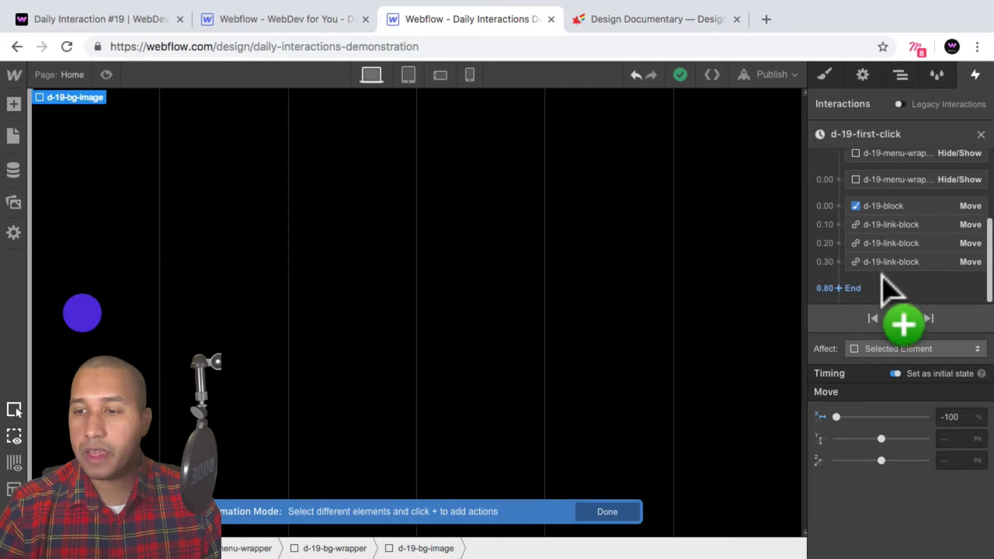
click(885, 282)
click(880, 318)
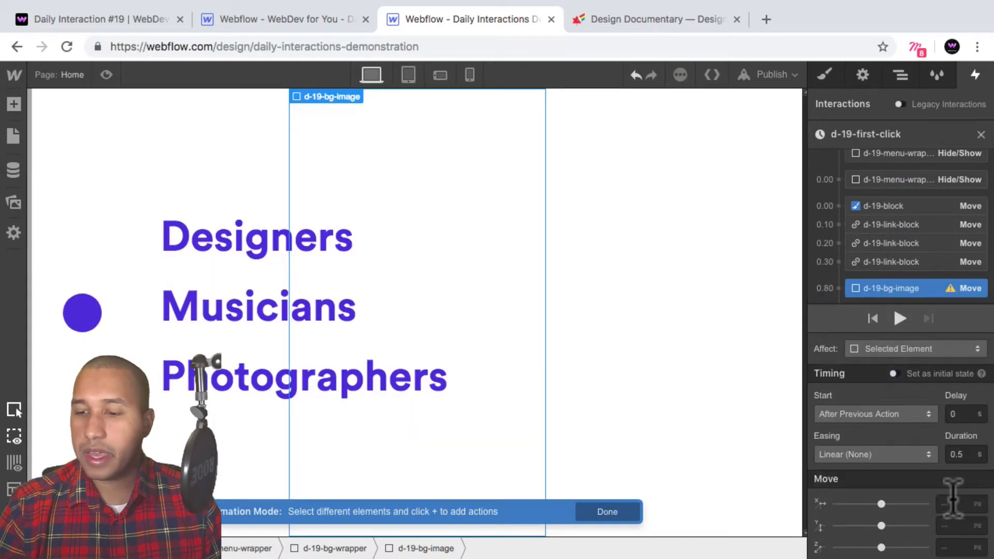
text(0%)
key(shift+Return)
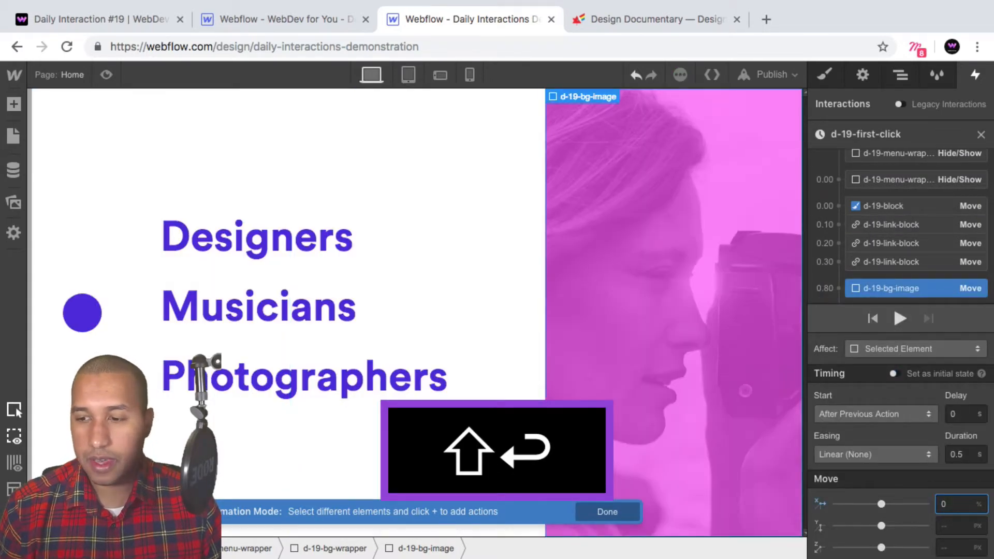
Step: Give the d-19-bg-image Move Out Expo easing, start it with the previous action and set its delay to 0.2 s
click(884, 456)
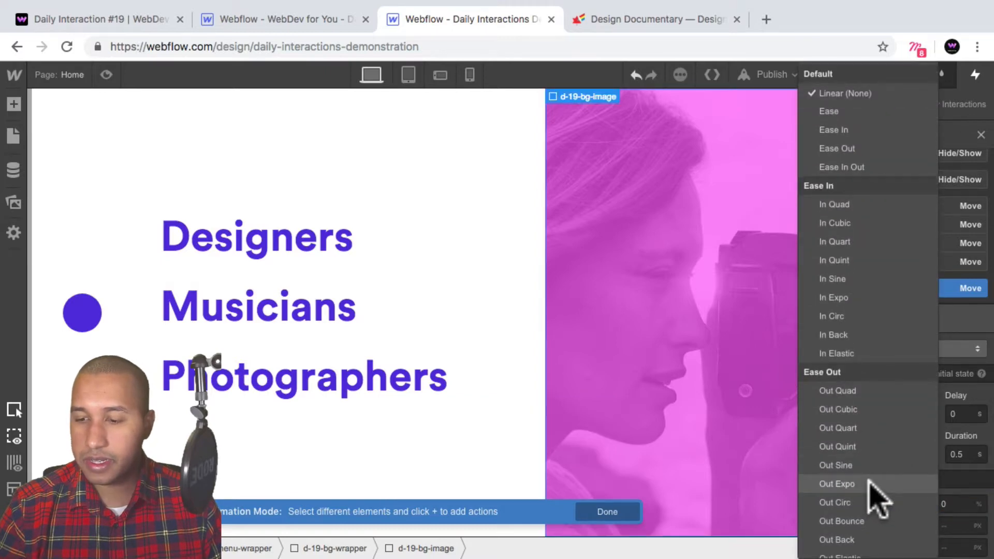
click(871, 489)
drag(895, 288, 899, 266)
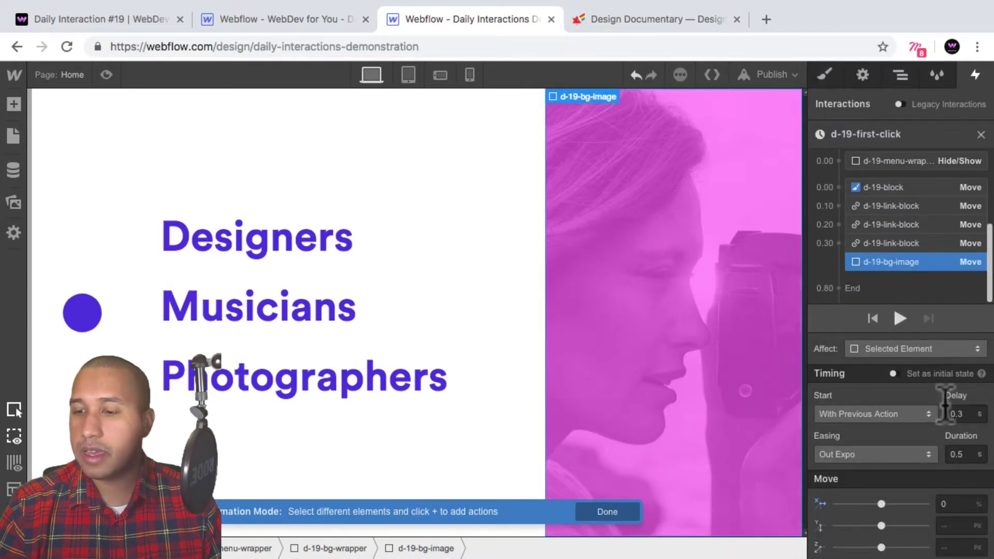
text(2)
key(Return)
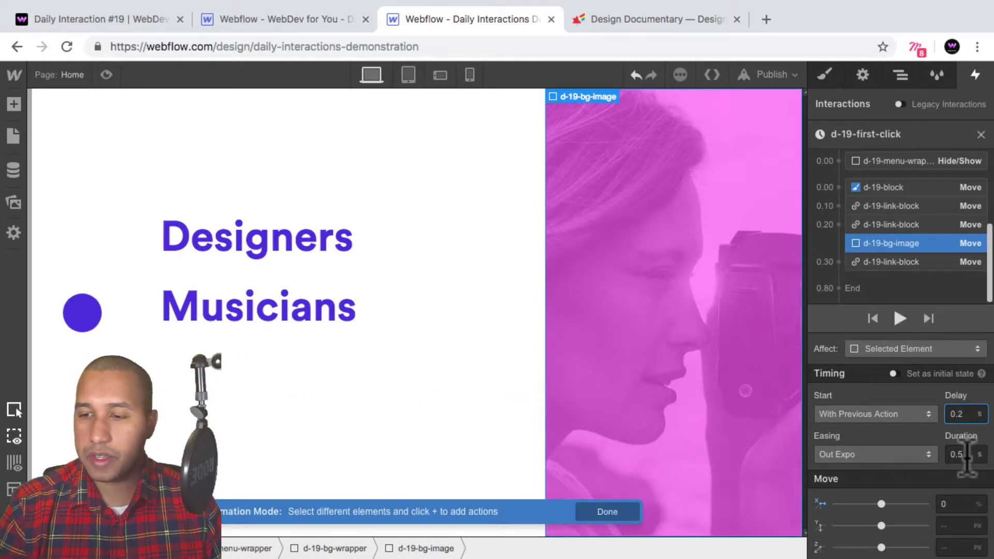
Step: Test the complete menu opening animation, including the background image, in preview mode and return to the designer
click(106, 75)
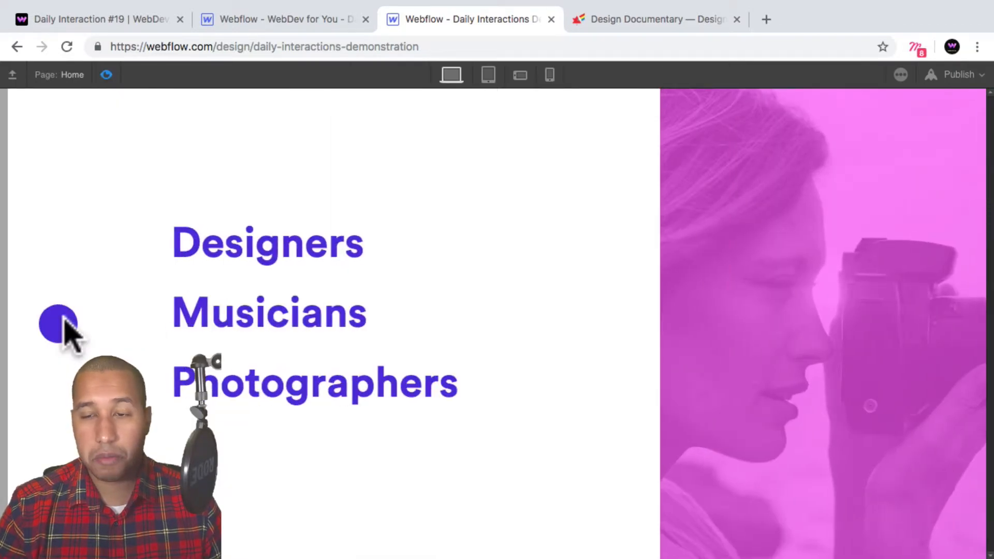
click(106, 75)
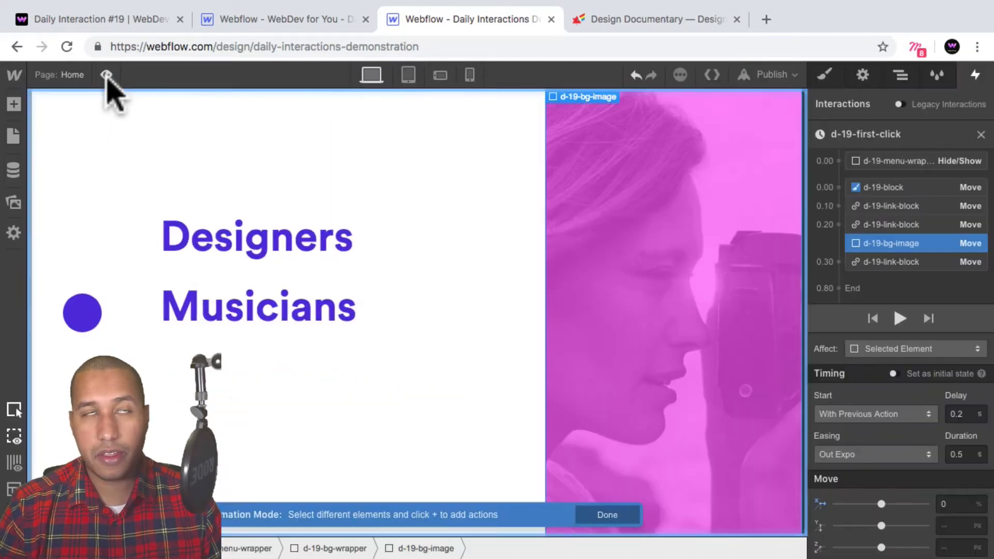
click(107, 75)
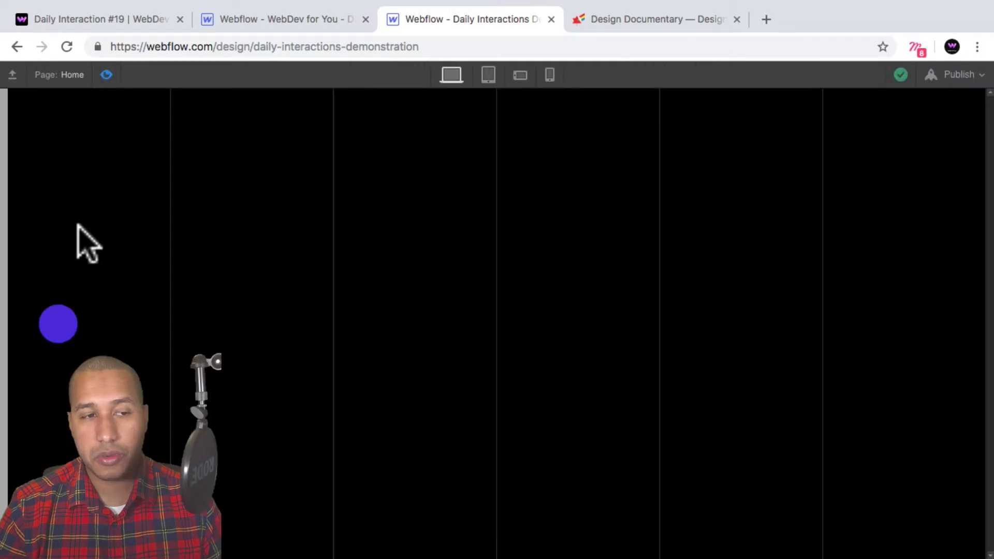
click(107, 75)
click(106, 74)
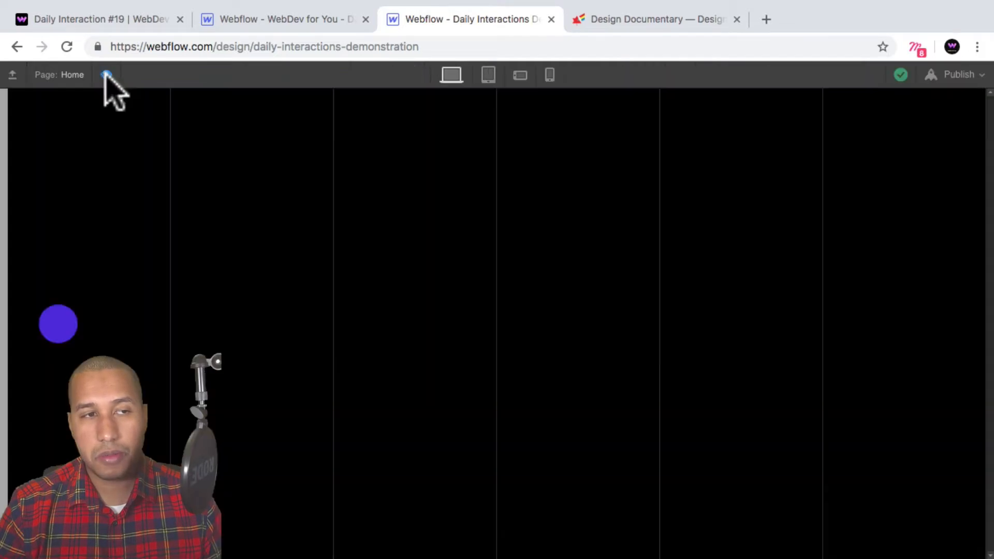
click(70, 322)
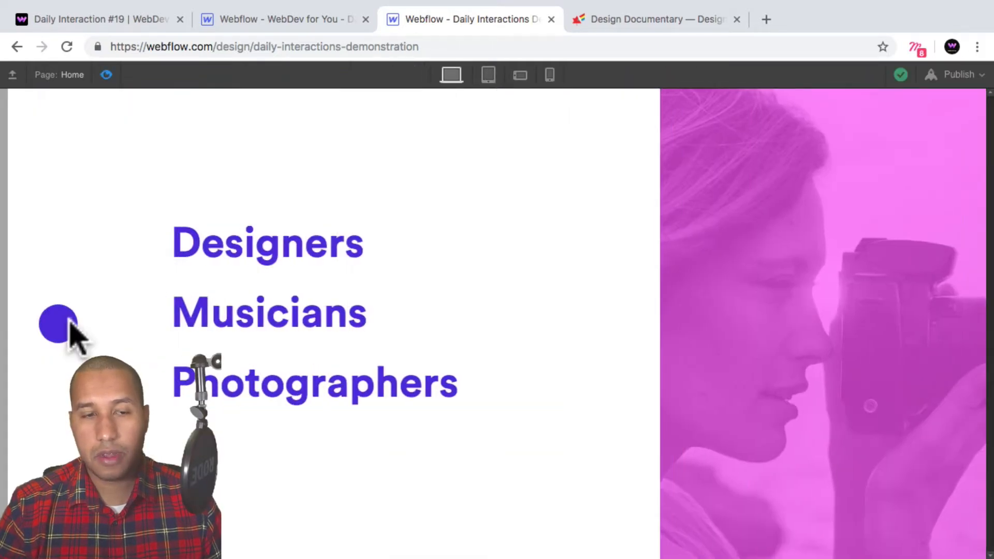
click(106, 75)
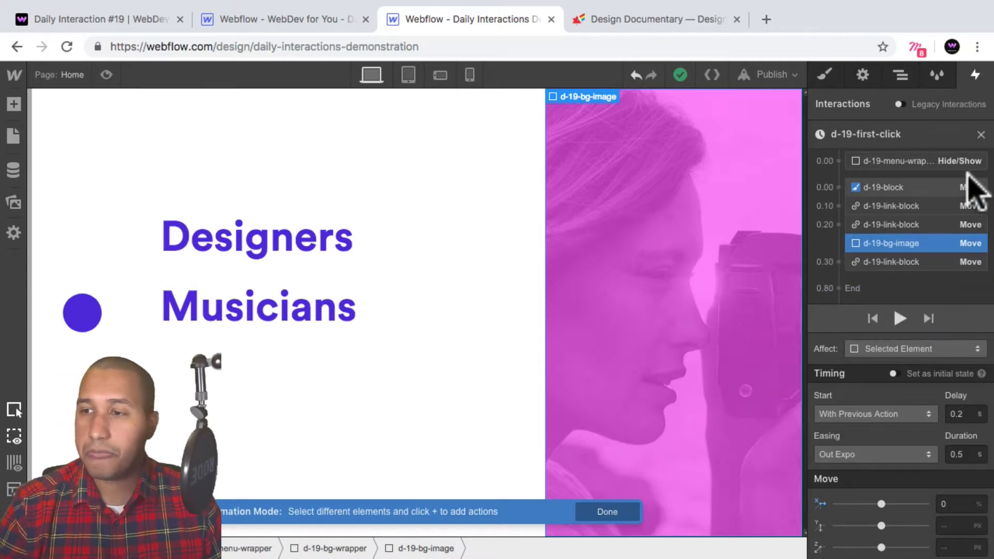
Step: Assign Start an Animation to the menu trigger's second click and duplicate the d-19-first-click timed animation
click(980, 134)
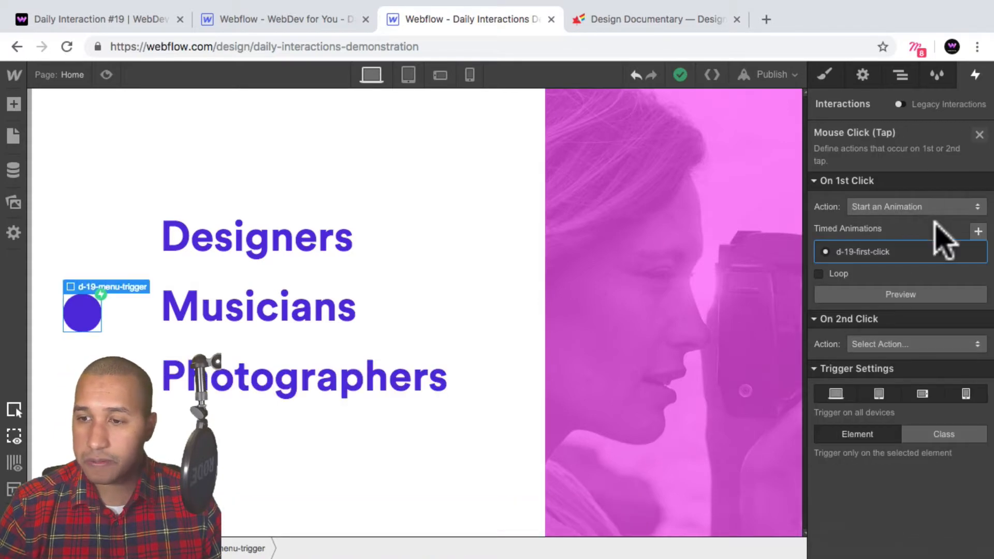
click(905, 345)
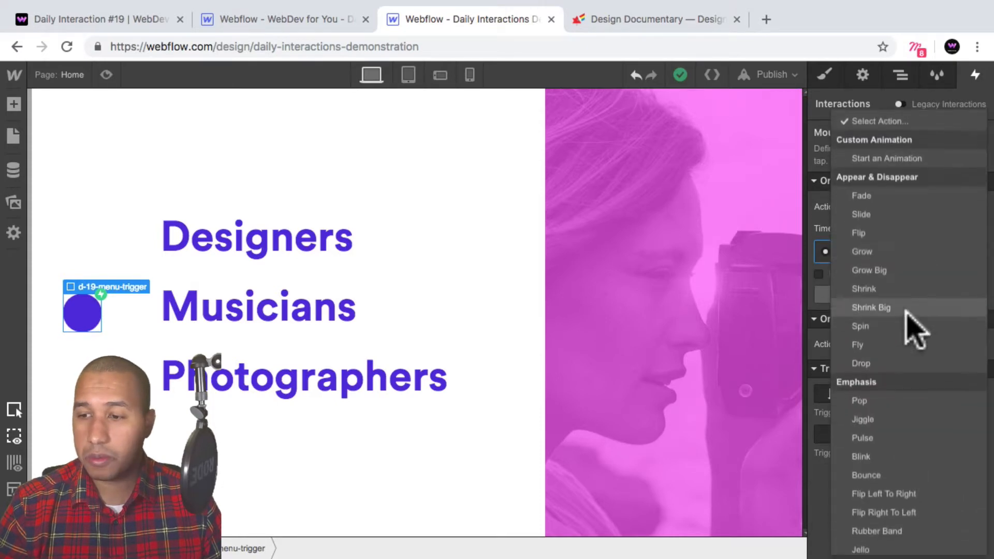
click(934, 158)
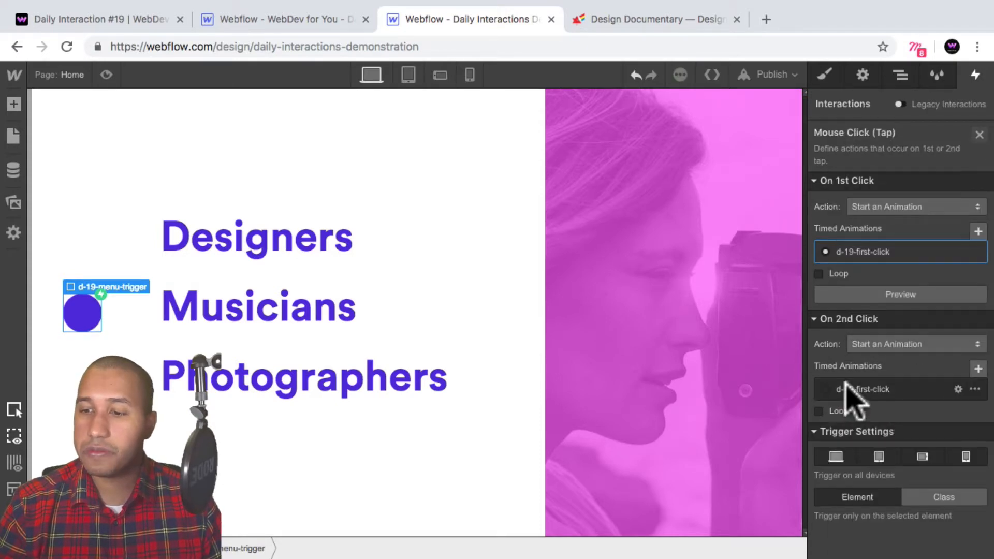
click(975, 389)
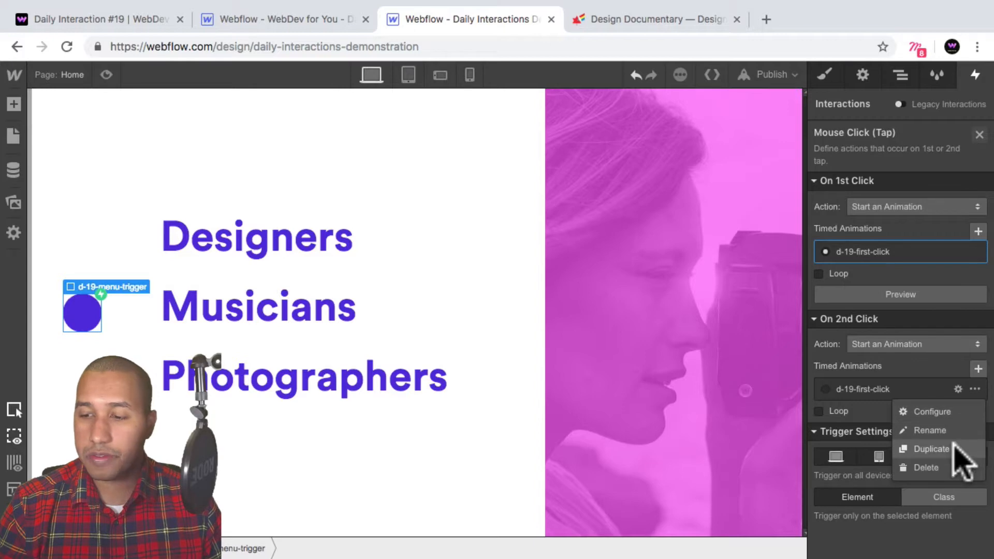
click(933, 449)
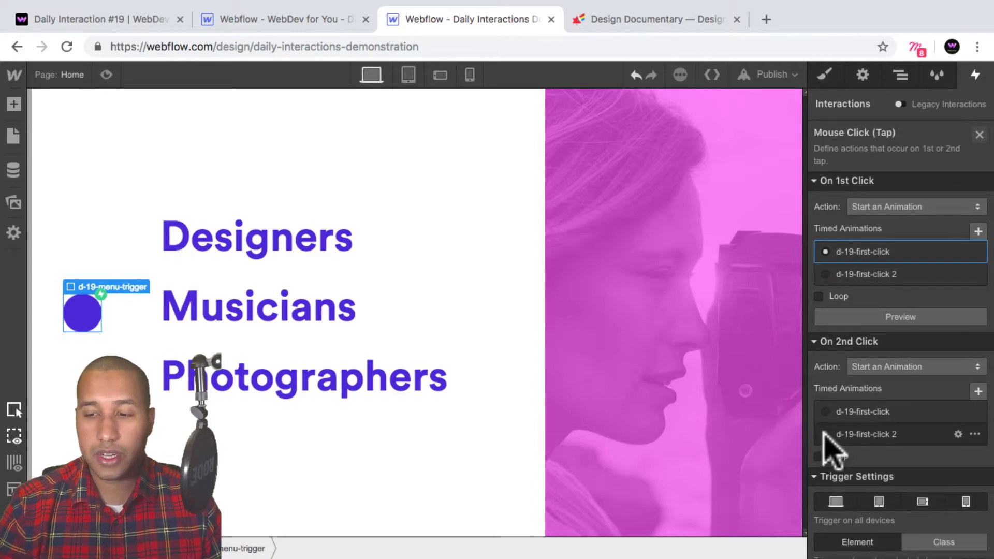
Step: Open the duplicated animation under the second click and rename it as d-19-second-click
click(861, 435)
click(868, 134)
drag(835, 134, 923, 134)
text(second-click)
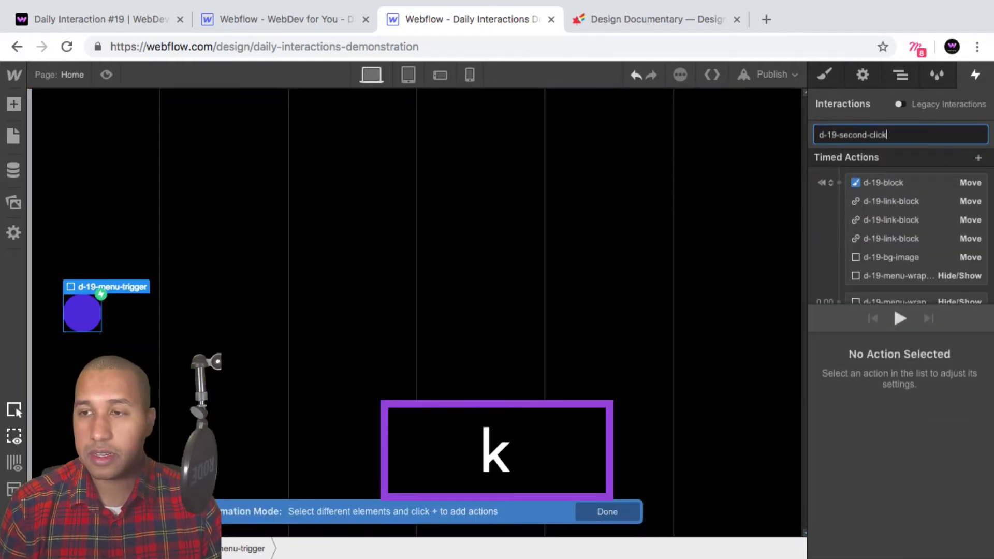
key(Return)
Step: Delete all the initial-state actions from the d-19-second-click animation, keeping the timed actions
click(916, 182)
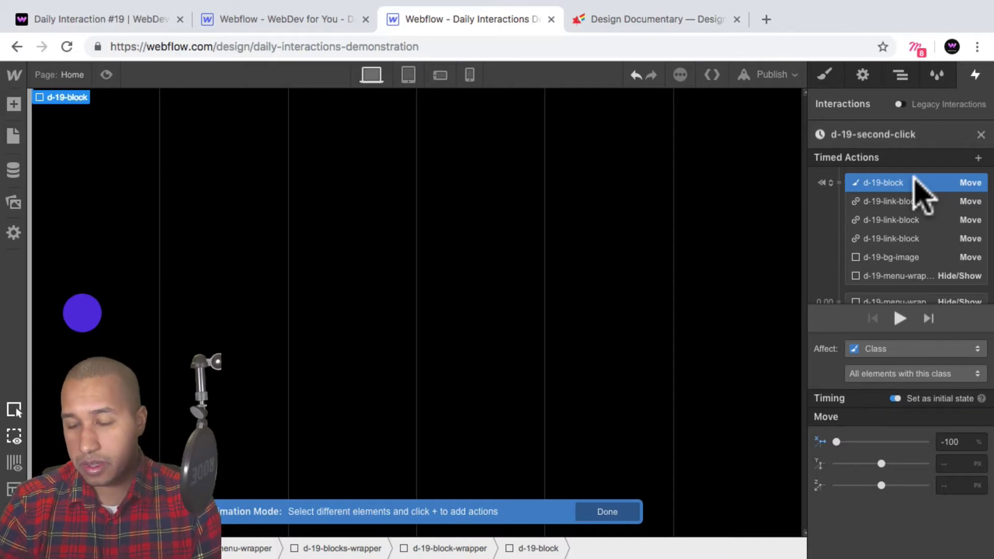
key(BackSpace)
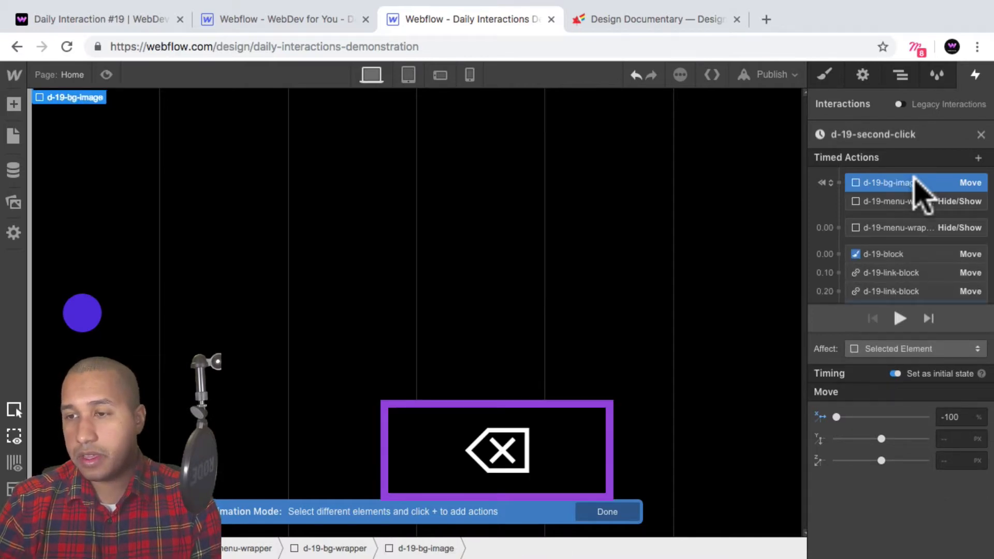
key(BackSpace)
key(BackSpace)
scroll(909, 216, down, 1)
scroll(904, 220, up, 1)
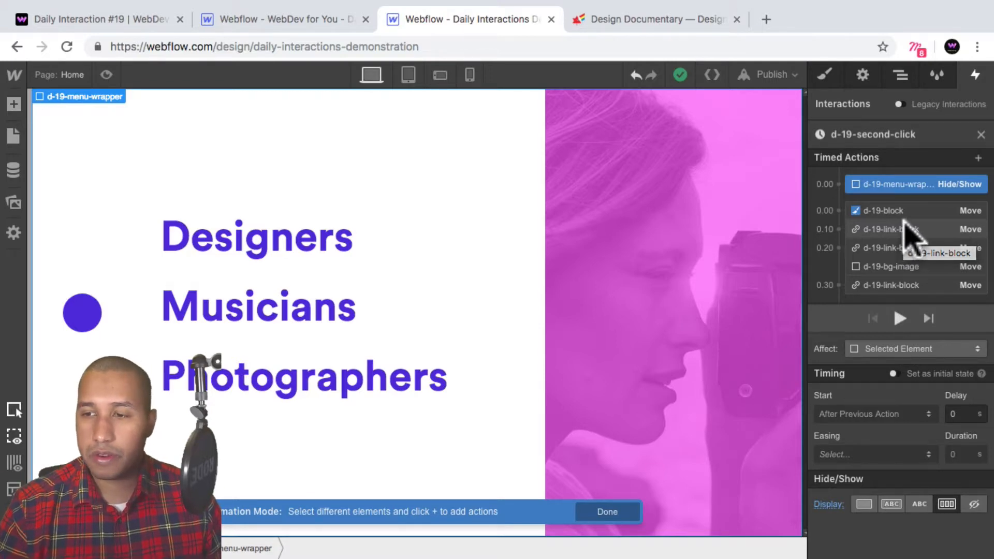
Step: Reorder the timeline so the three d-19-link-block Move actions come before the menu wrapper's Hide/Show action
click(889, 230)
mouse_move(888, 230)
mouse_down()
mouse_move(841, 176)
mouse_move(897, 216)
mouse_up()
mouse_move(888, 277)
mouse_down()
mouse_move(894, 195)
mouse_move(904, 212)
mouse_up()
scroll(896, 275, down, 2)
click(894, 259)
click(889, 274)
scroll(901, 207, up, 2)
Step: Set the delay of the Designers link's Move action to 0 s
click(900, 209)
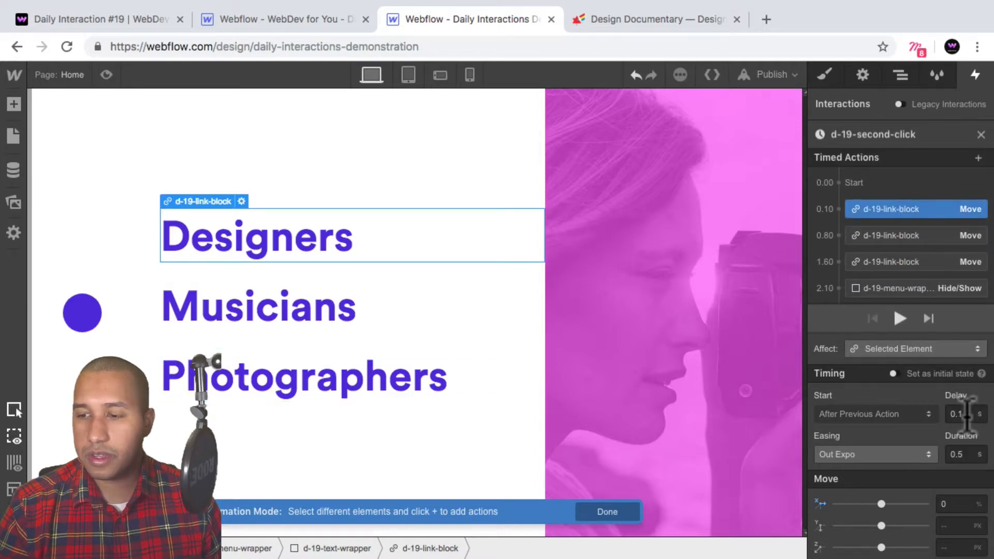
click(946, 415)
drag(947, 415, 940, 411)
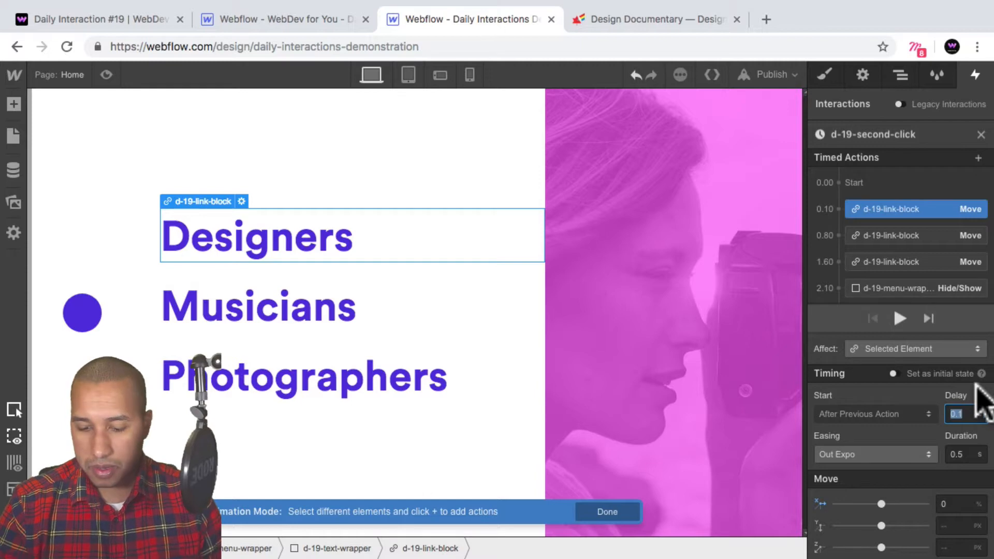
text(0.2)
key(Return)
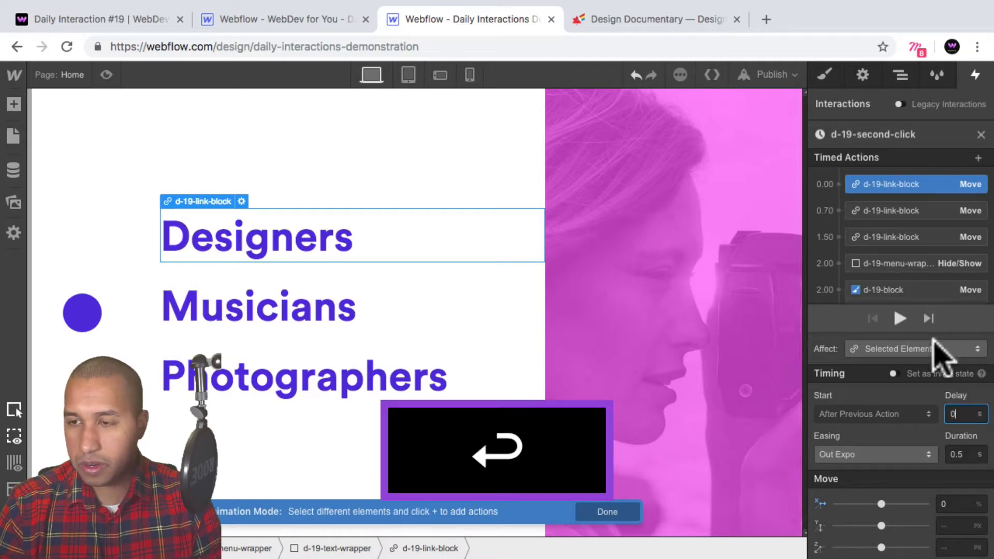
Step: Set the delay of the Musicians link's Move action to 0.1 s
scroll(899, 222, down, 1)
click(901, 212)
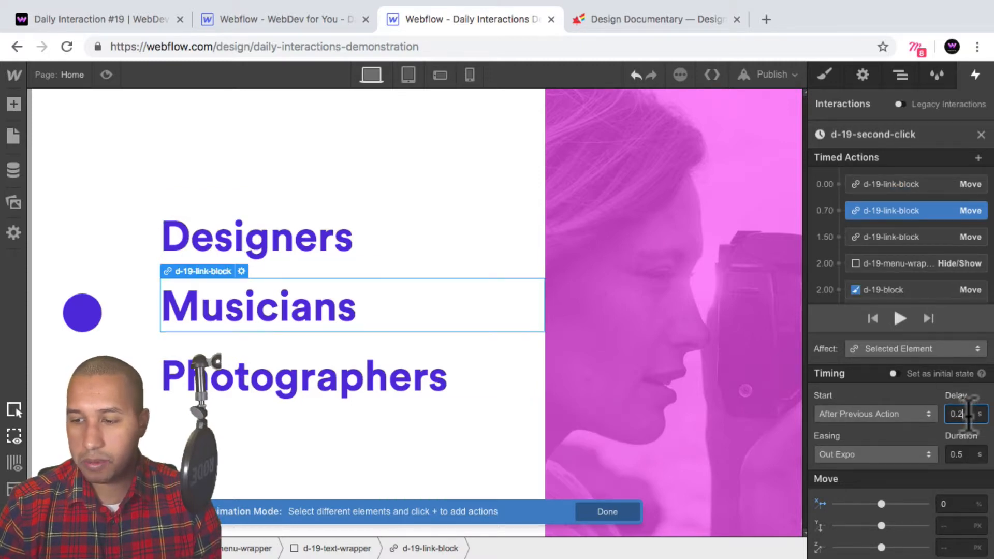
key(BackSpace)
text(1)
key(Return)
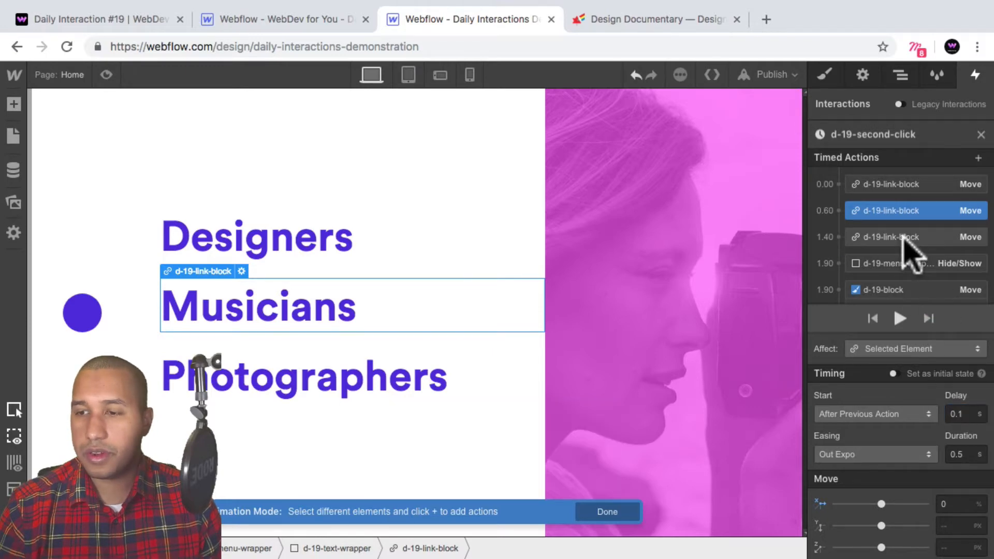
Step: Group the Musicians and Photographers link Move actions with the Designers one so they start with the previous action
click(903, 236)
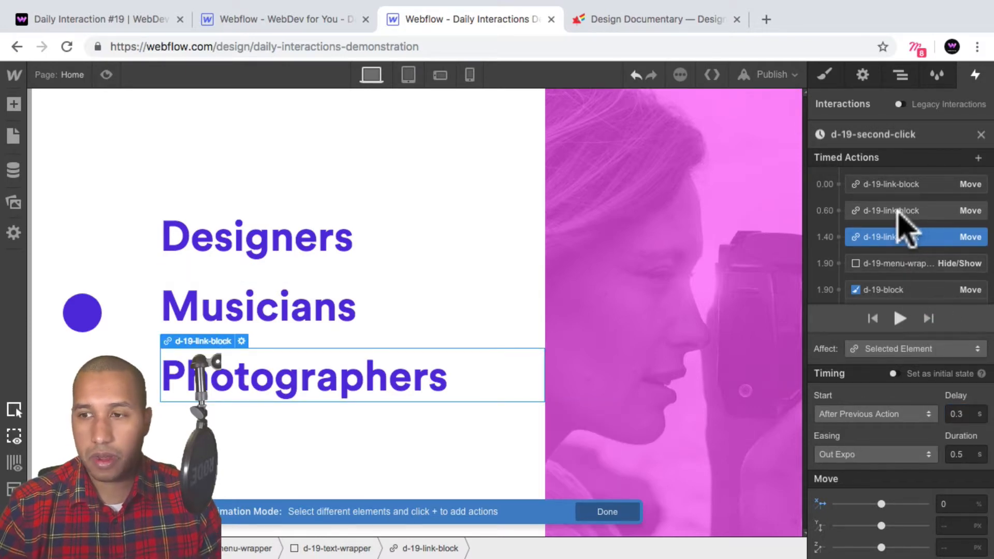
mouse_move(898, 211)
mouse_down()
mouse_move(887, 210)
mouse_move(888, 187)
mouse_move(887, 222)
mouse_move(910, 239)
mouse_move(896, 207)
mouse_up()
click(872, 229)
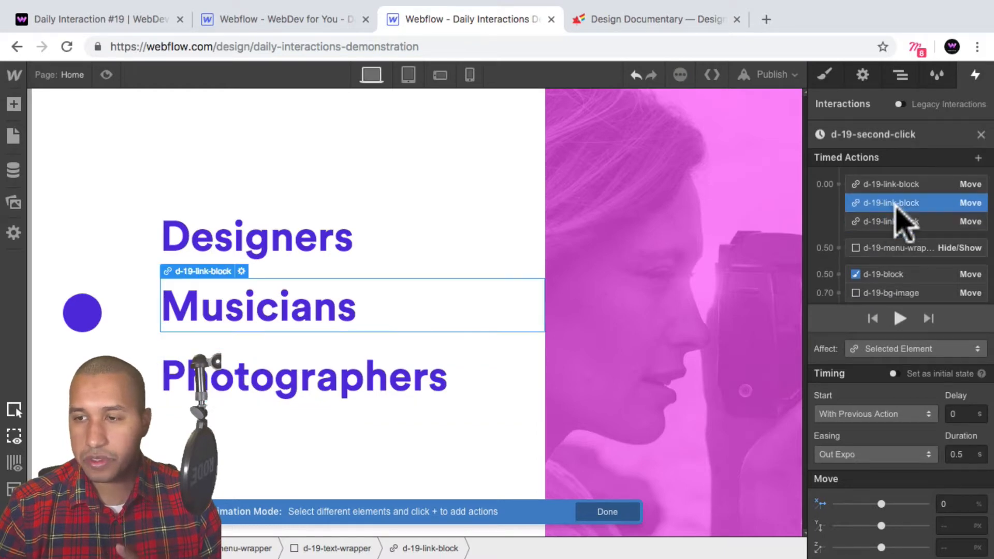
Step: Stagger the grouped link actions with delays of 0.1 s for Musicians and 0.2 s for Photographers
click(967, 415)
text(.1)
key(Return)
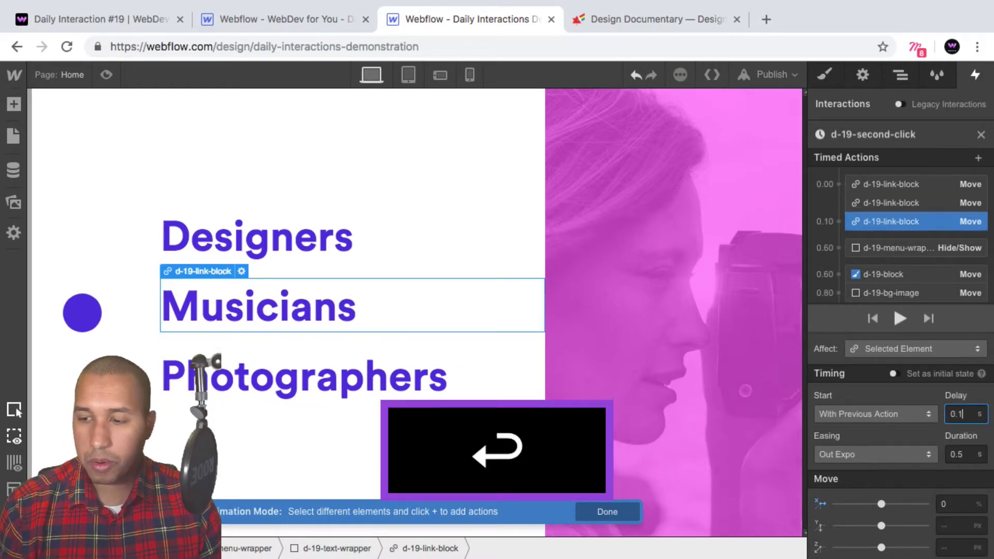
click(893, 204)
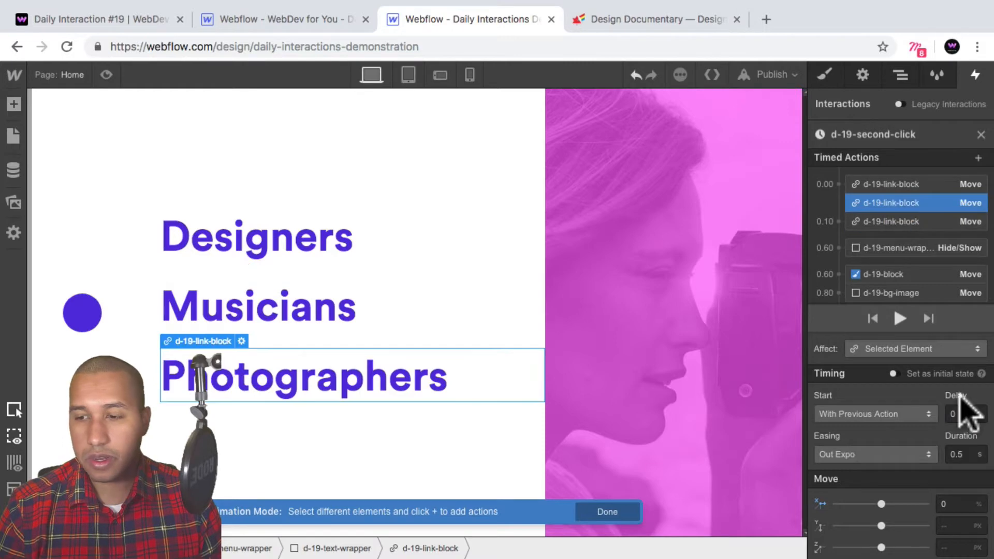
text(.2)
key(Return)
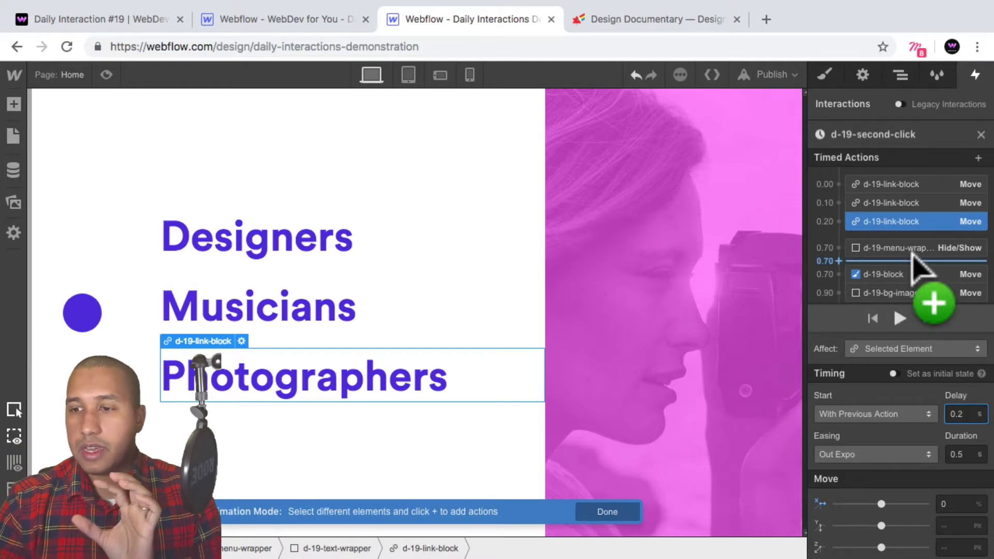
Step: Move the d-19-bg-image action into the link group after the Photographers action and set its delay to 0.3 s
click(895, 293)
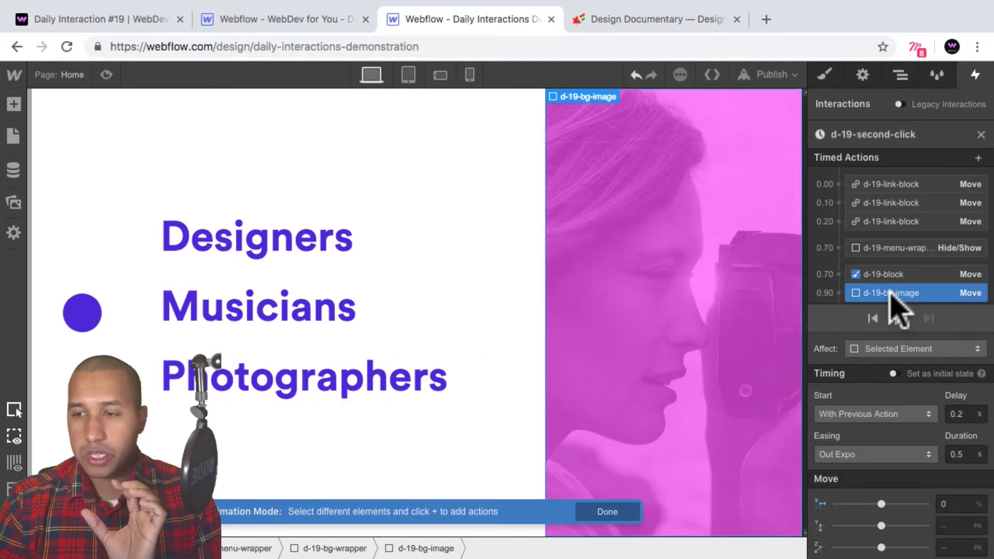
scroll(892, 293, down, 1)
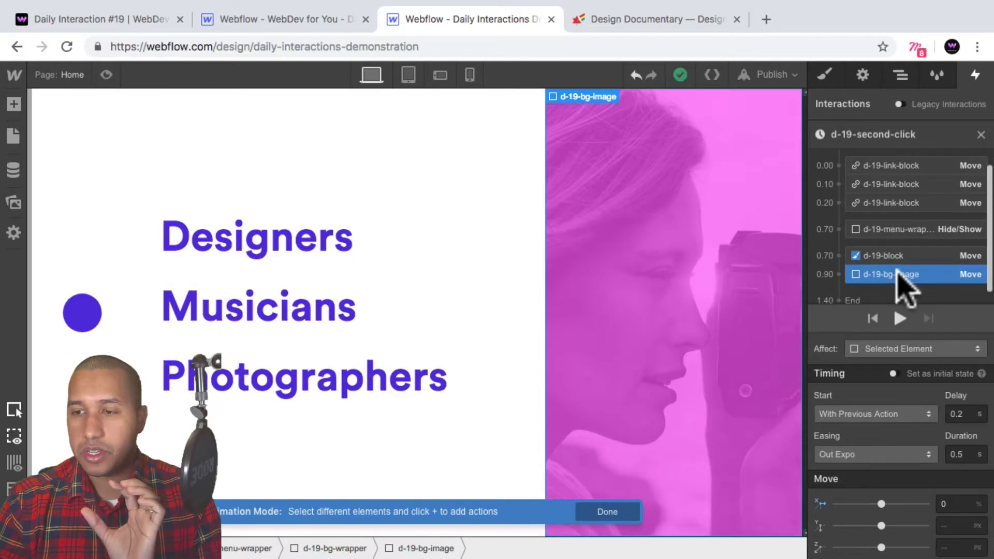
drag(898, 272, 905, 215)
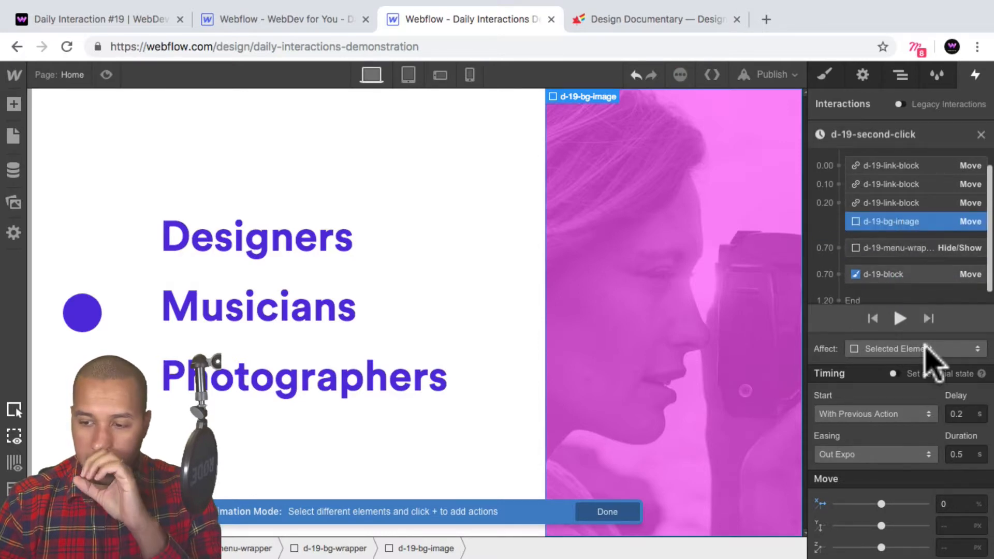
scroll(936, 259, down, 1)
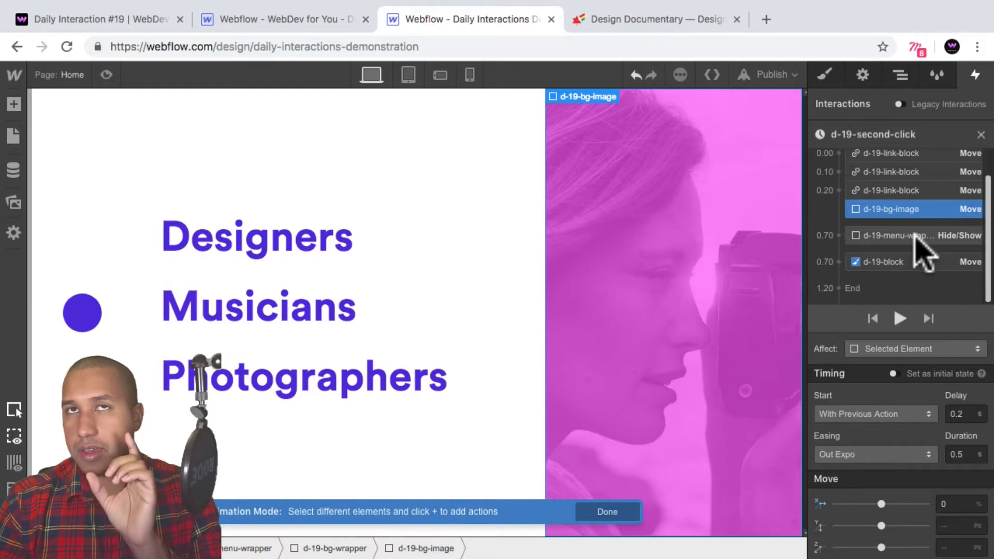
drag(914, 242, 892, 217)
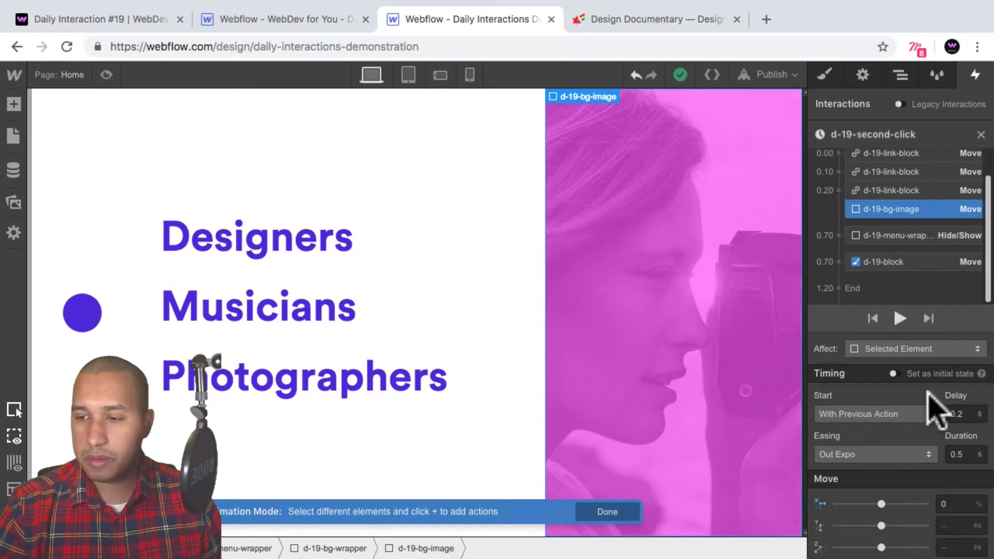
text(3)
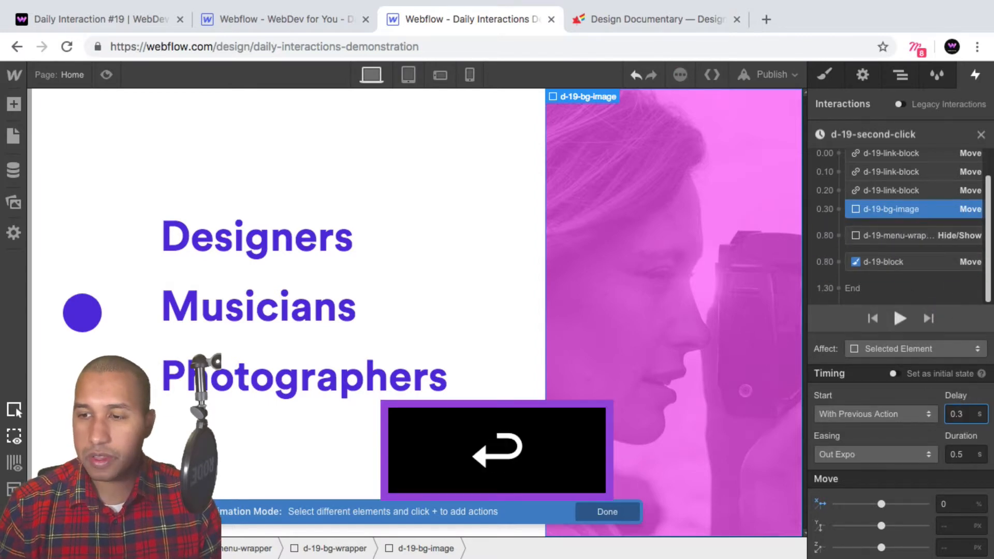
Step: Place the d-19-block Move action right after the background image action, before the Hide/Show action, and review the grouped actions
drag(899, 265, 905, 233)
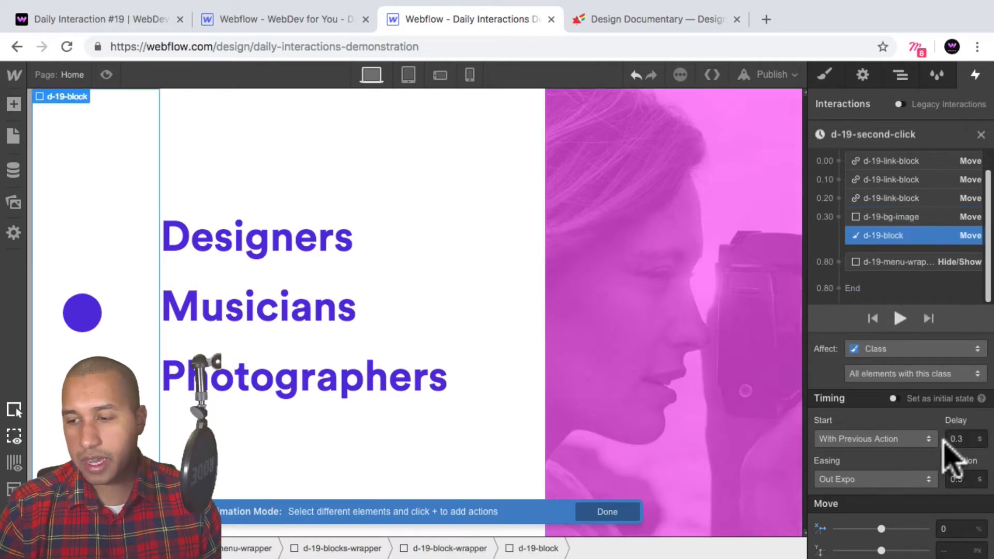
scroll(921, 259, up, 1)
click(910, 187)
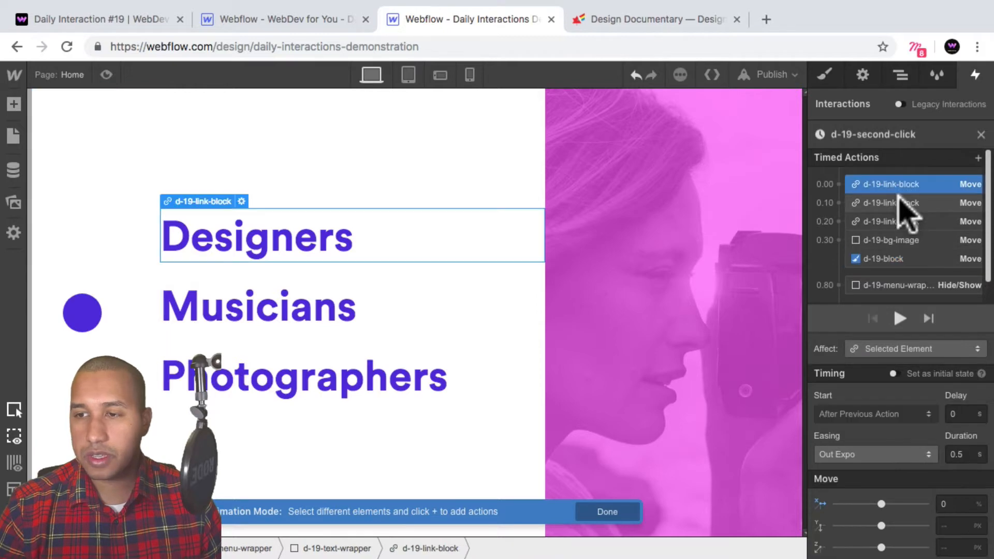
click(904, 203)
click(892, 221)
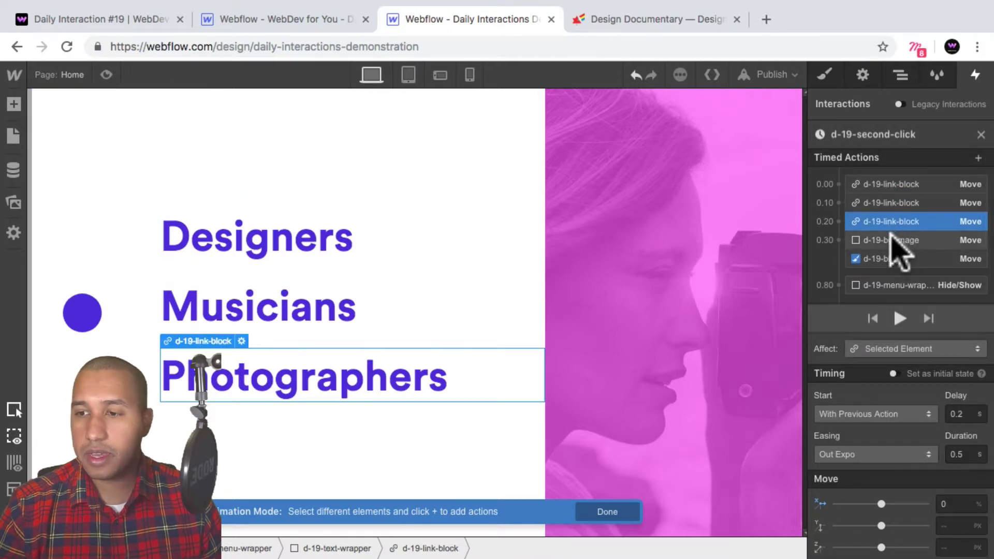
click(896, 240)
click(900, 259)
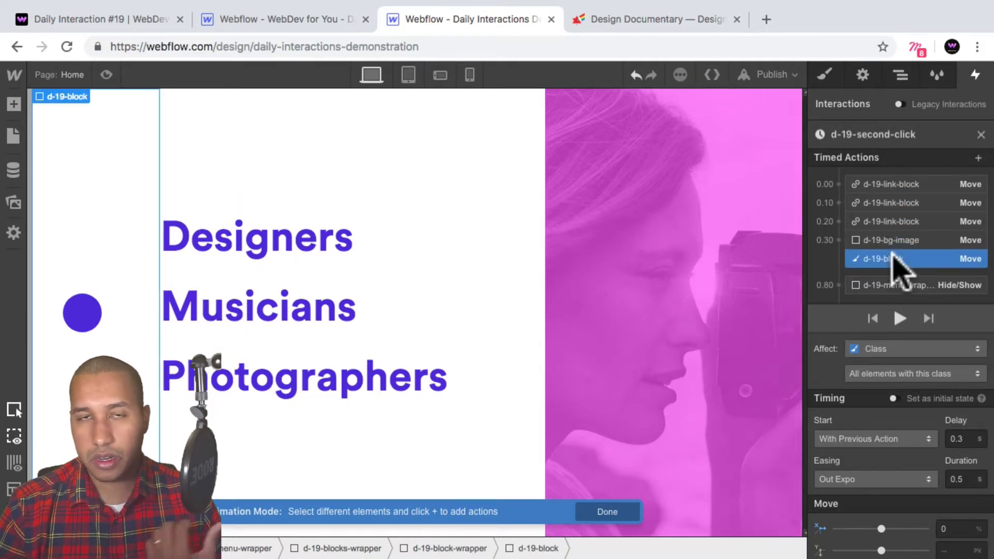
Step: Set the X value of the Designers link's Move action to -100%
click(894, 184)
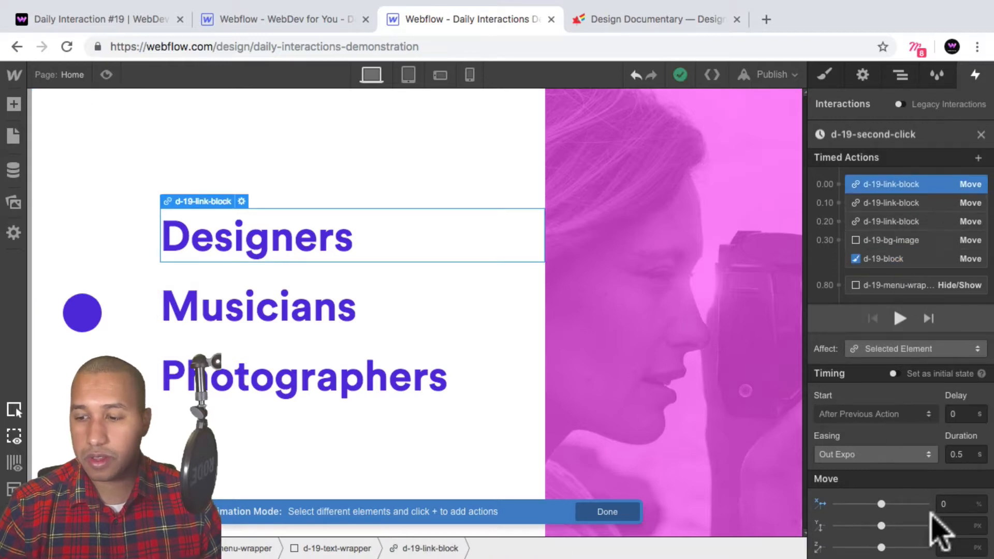
click(958, 504)
text(-100)
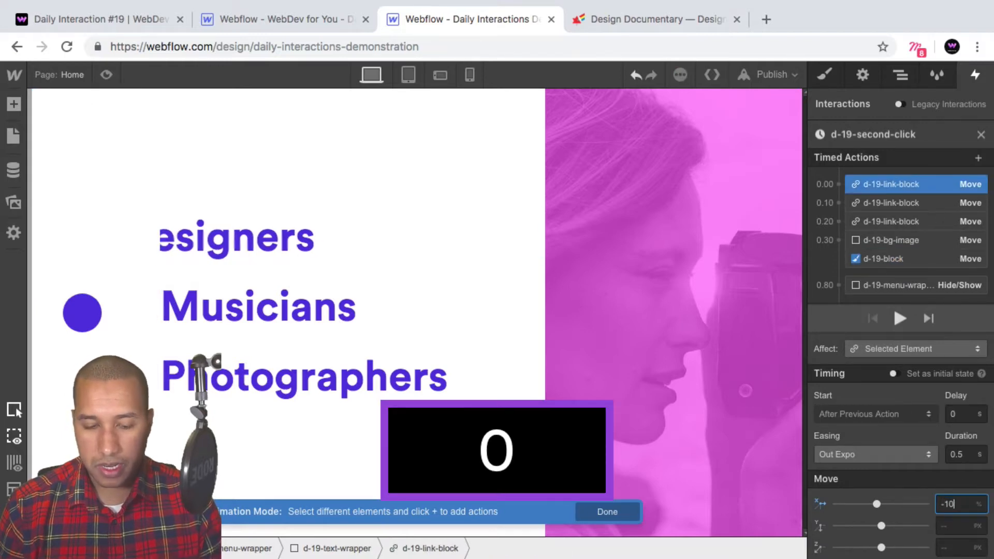
key(shift+Return)
Step: Set the X value of the Musicians and Photographers link Move actions to -100%
click(899, 204)
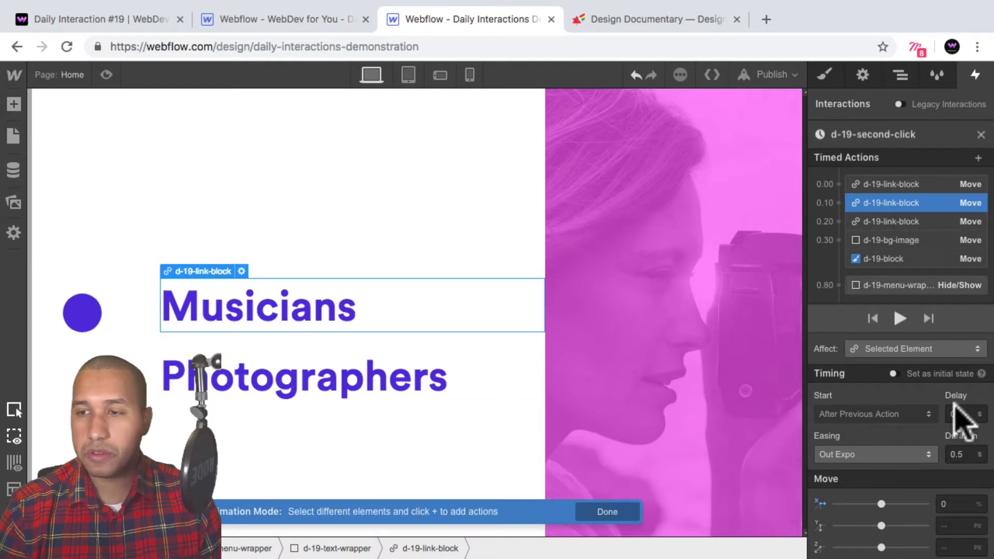
text(-100%)
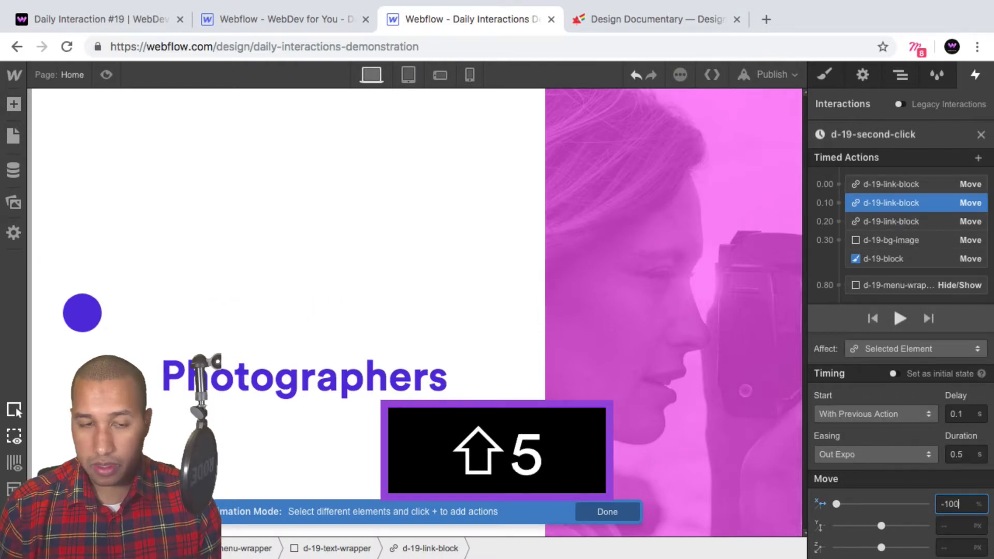
key(shift+Return)
click(918, 226)
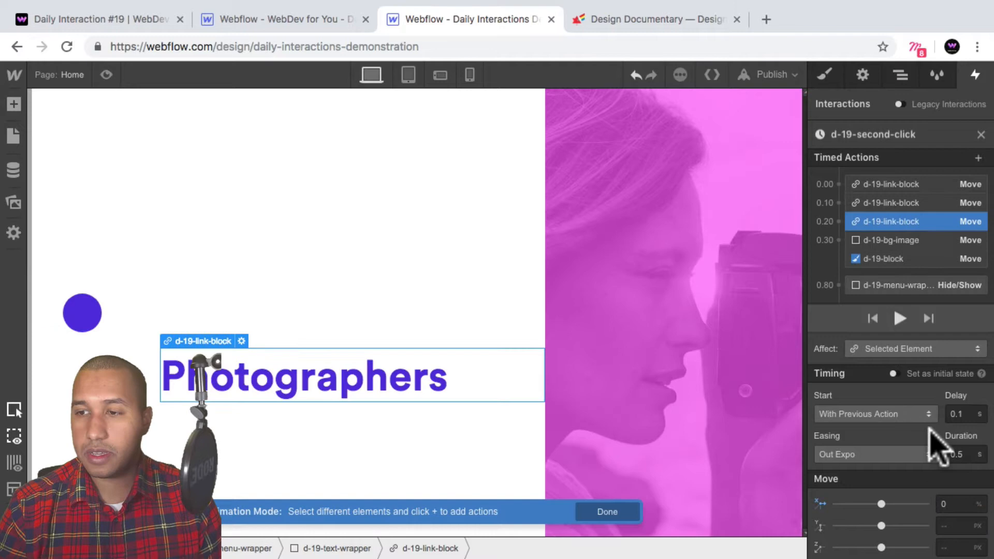
click(948, 504)
text(-100)
key(shift+Return)
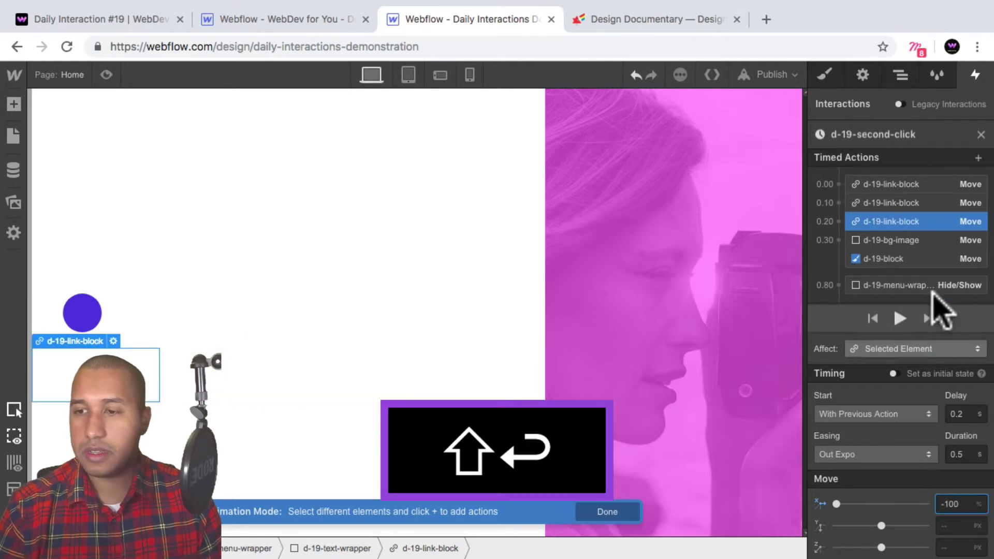
Step: Set the X value of the d-19-bg-image and d-19-block Move actions to -100%
click(912, 240)
click(956, 504)
text(-100%)
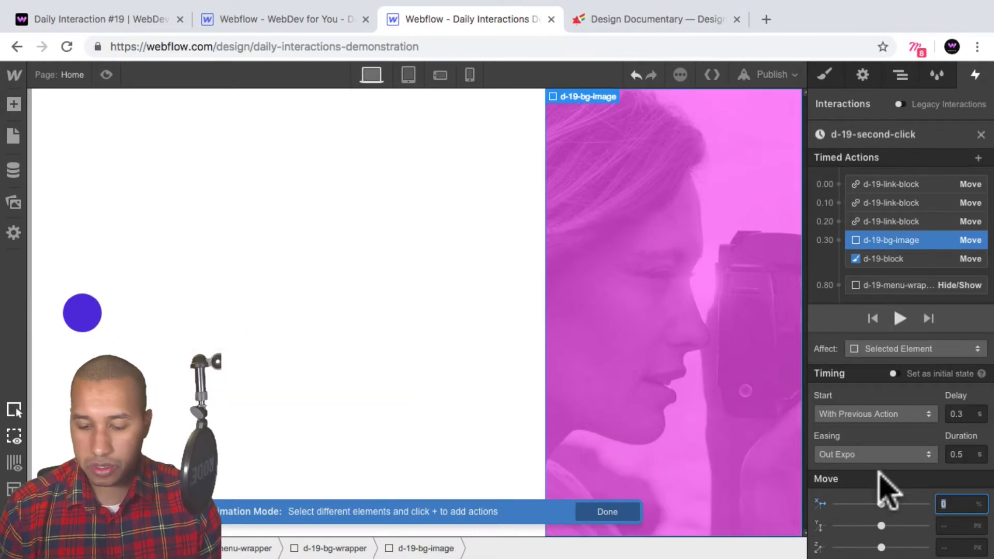
key(shift+Return)
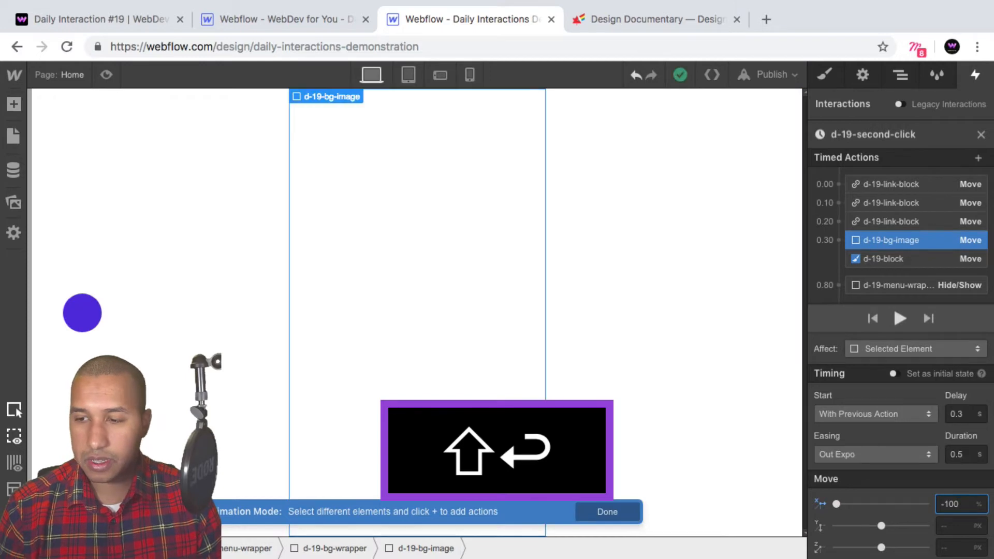
click(921, 259)
click(952, 527)
text(-100)
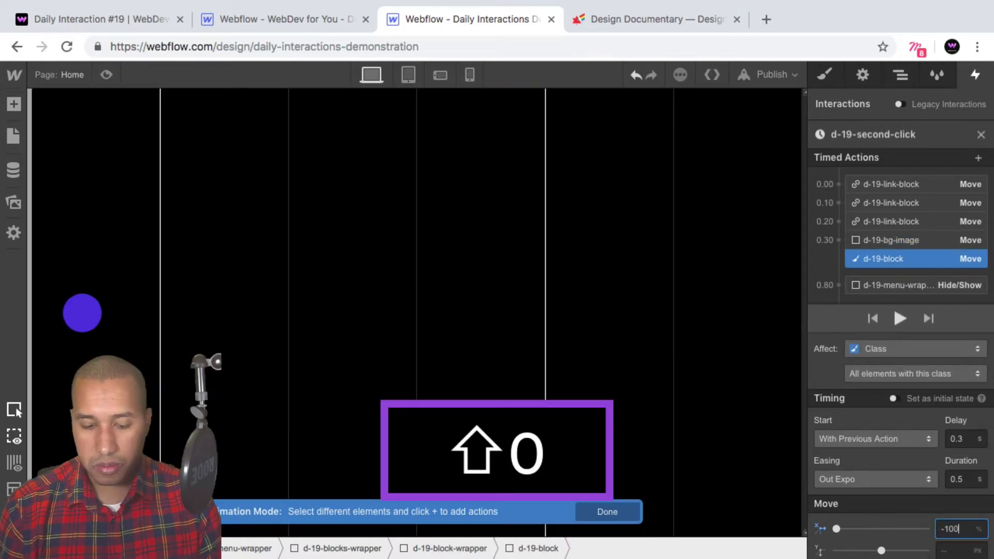
key(shift+Return)
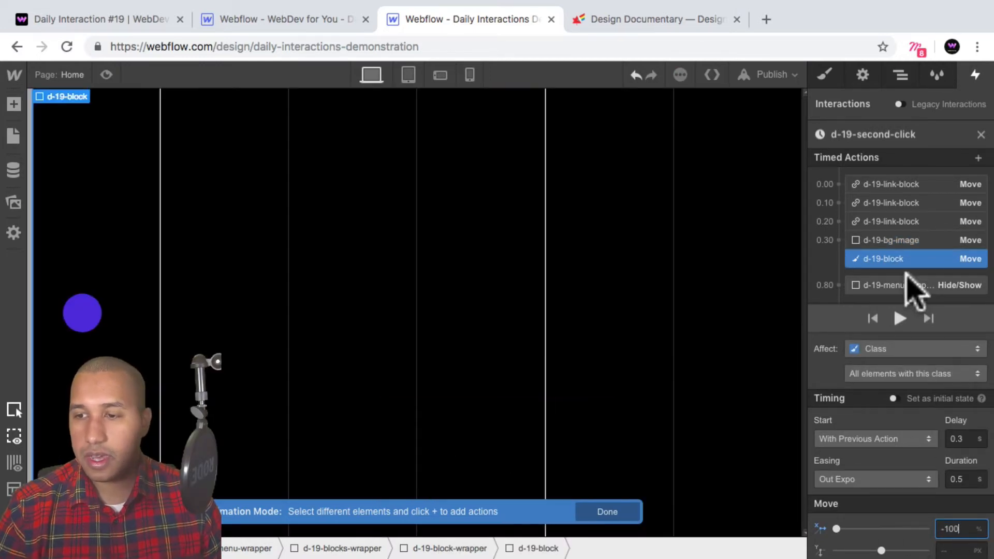
Step: Set the display of the d-19-menu-wrapper Hide/Show action to none
click(904, 285)
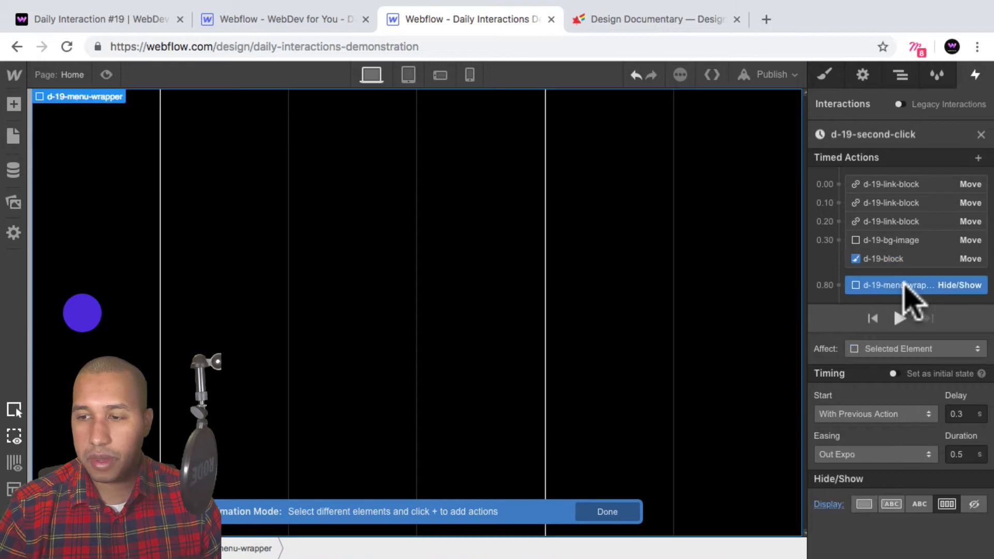
click(946, 505)
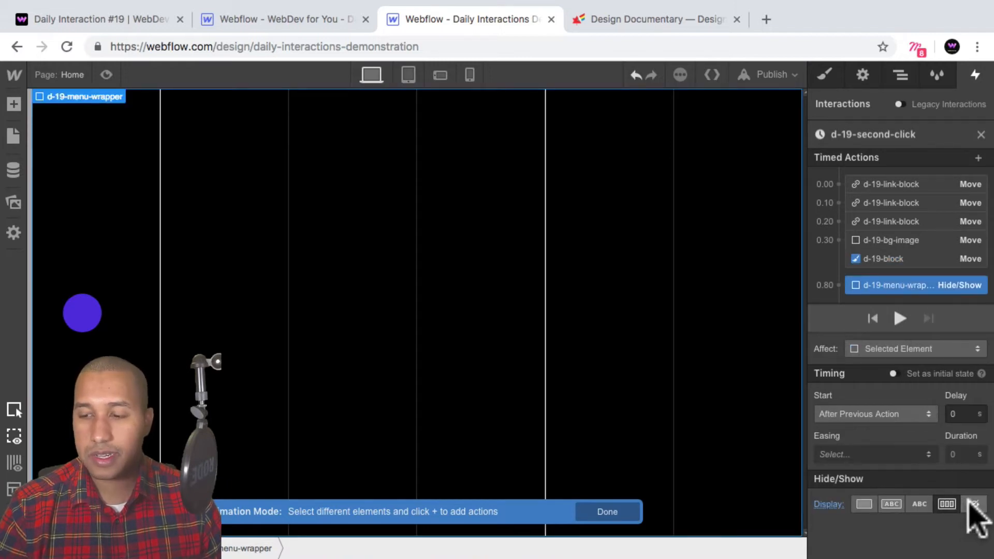
click(973, 503)
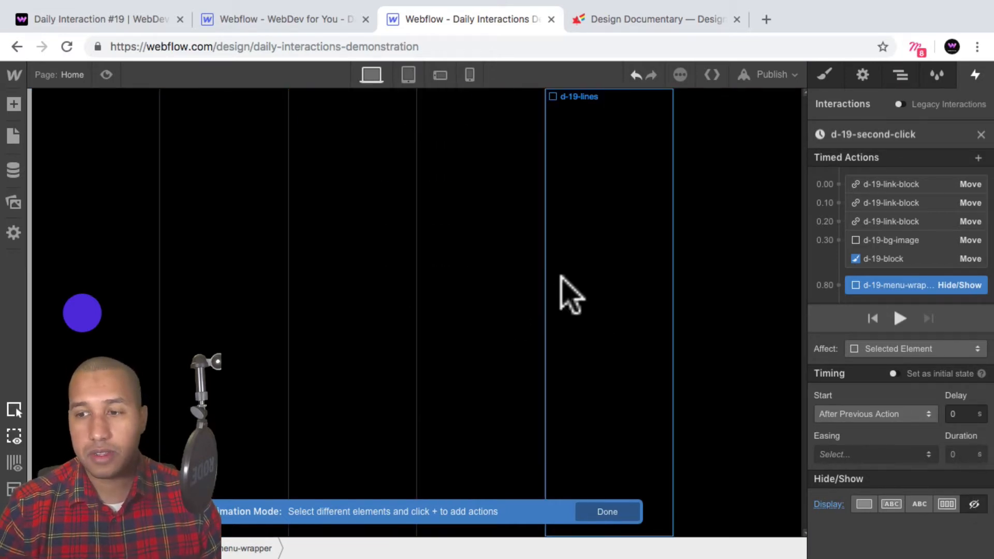
Step: Preview the page and test the menu trigger by opening and closing the menu repeatedly, then leave the preview
click(106, 72)
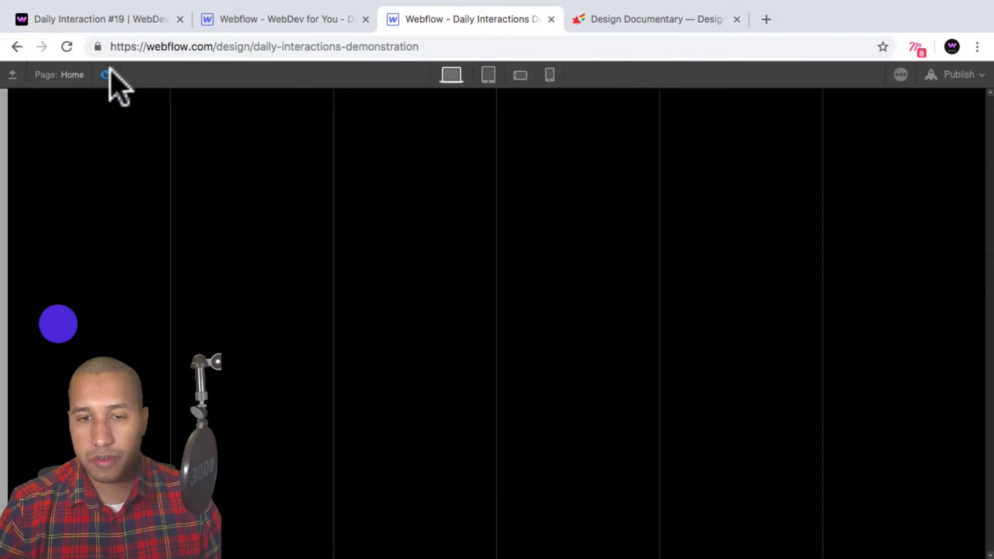
click(61, 314)
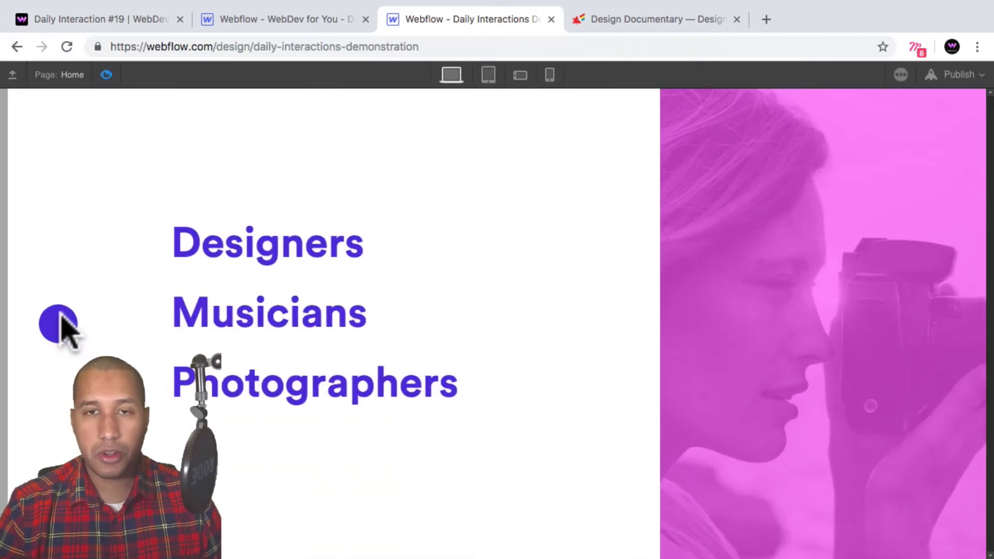
click(61, 316)
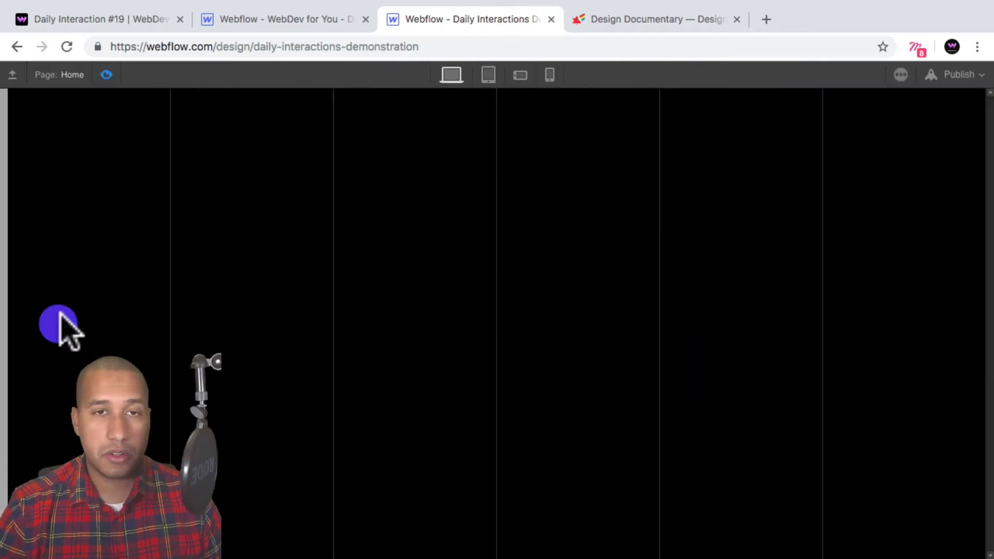
click(61, 316)
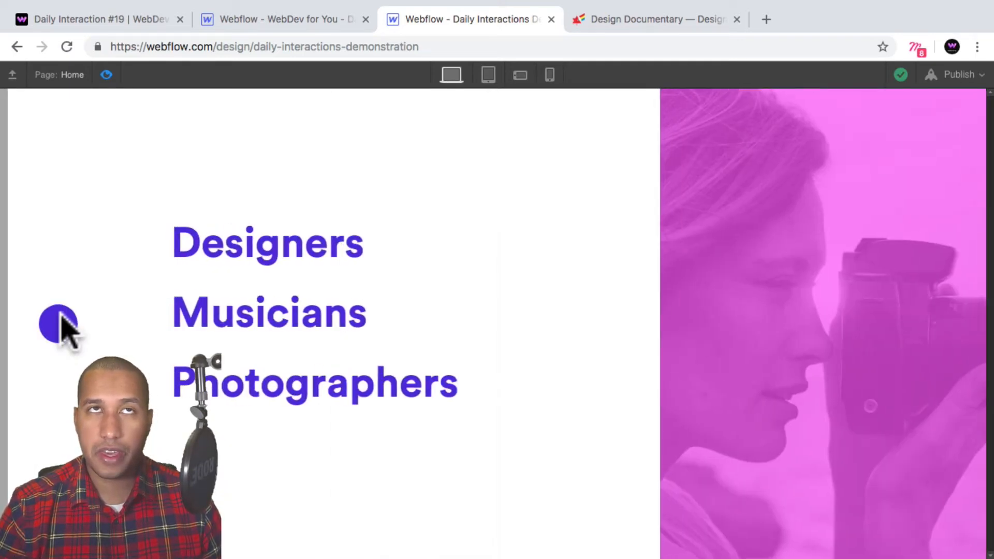
click(61, 318)
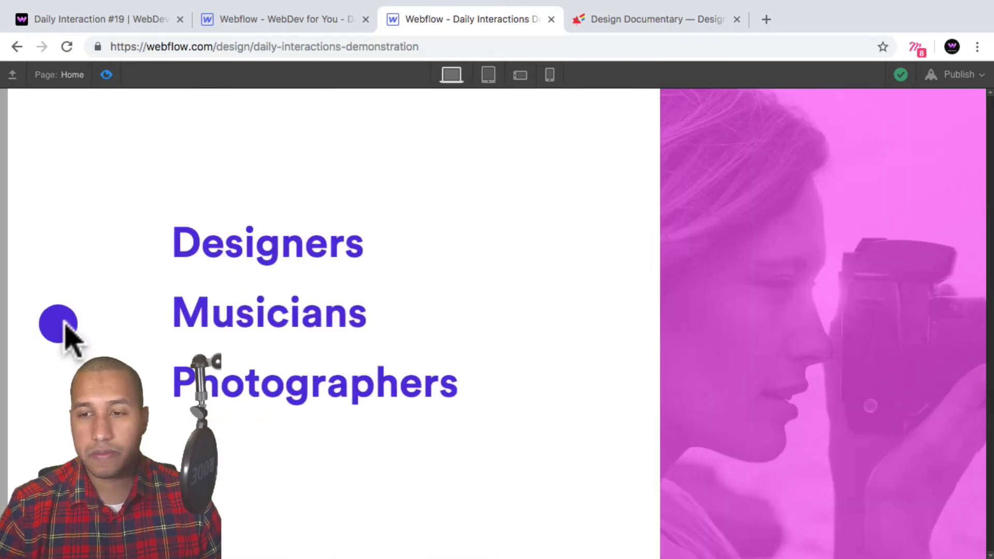
click(62, 324)
click(106, 74)
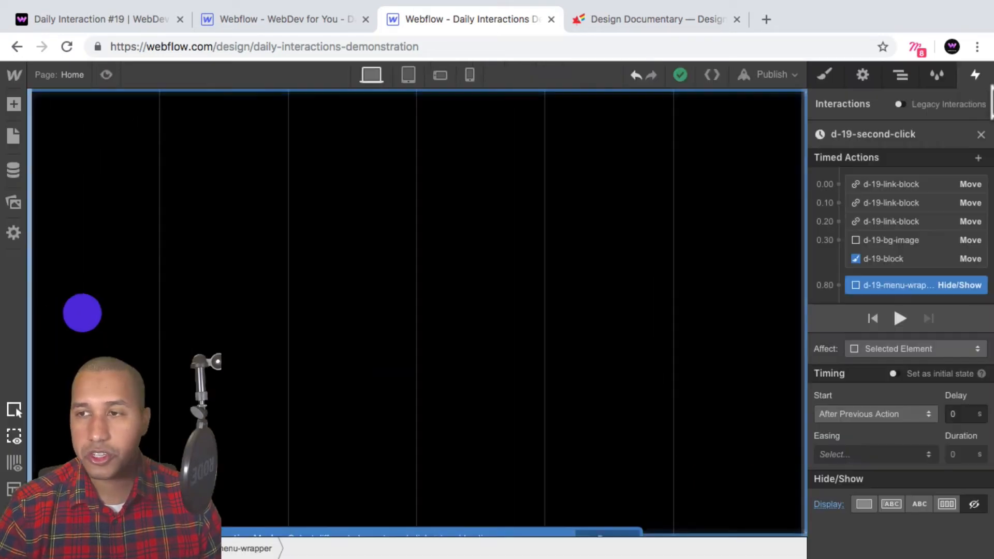
Step: Publish the site to its webflow.io subdomain, check the live page and return to the Designer
click(766, 75)
click(657, 228)
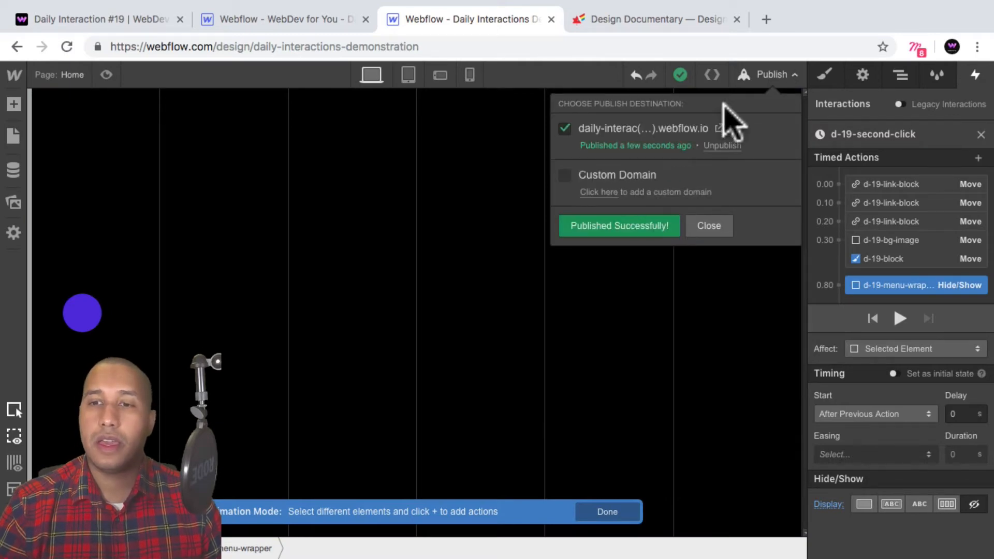
click(720, 127)
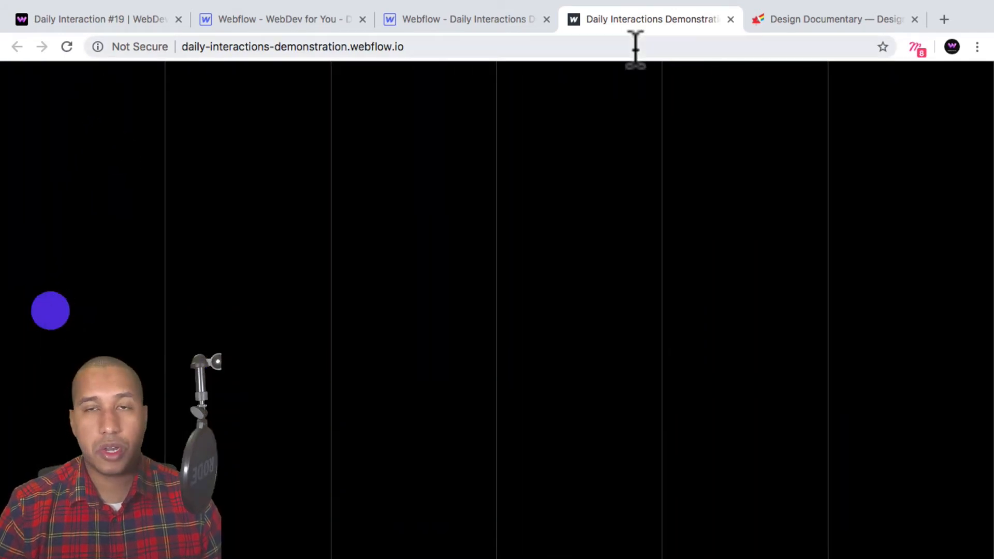
click(484, 23)
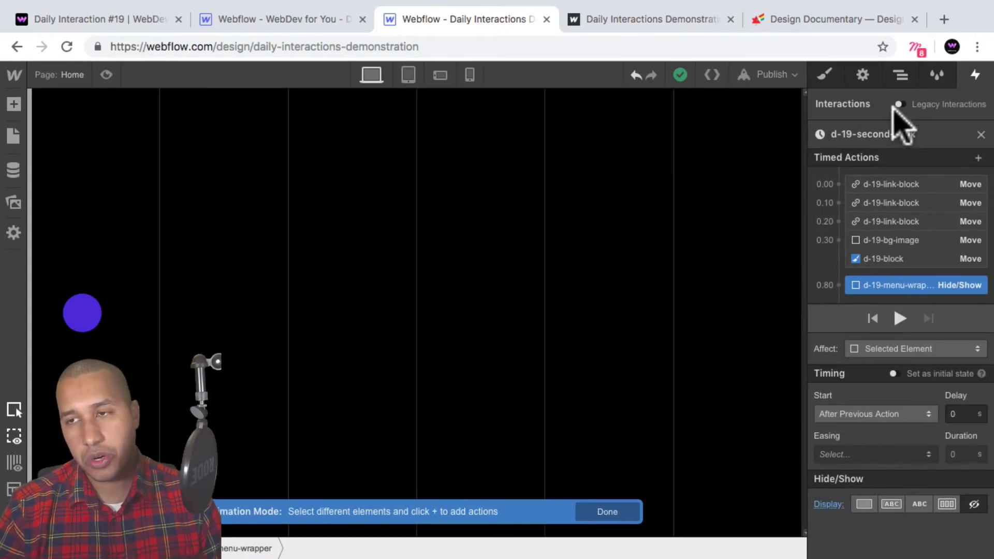
click(902, 76)
click(886, 169)
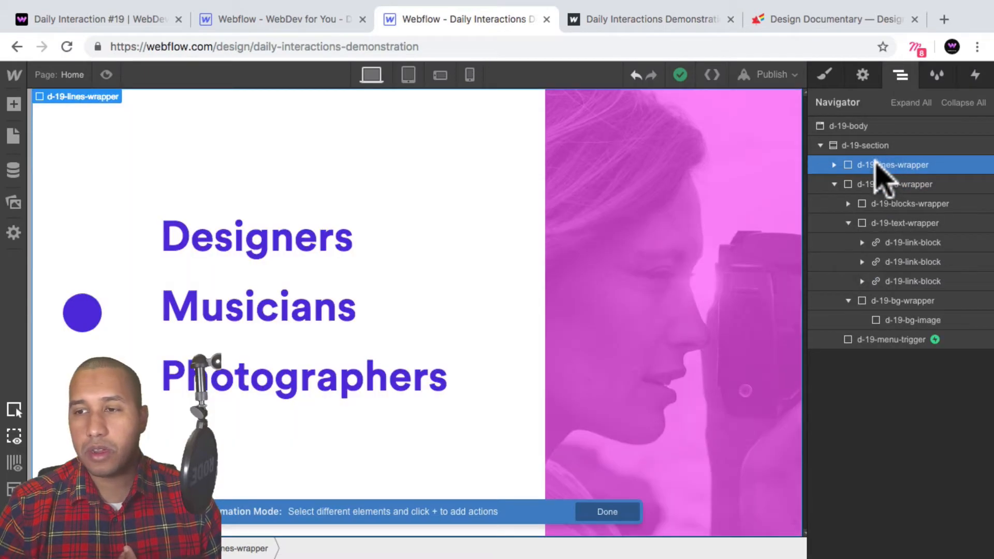
click(868, 147)
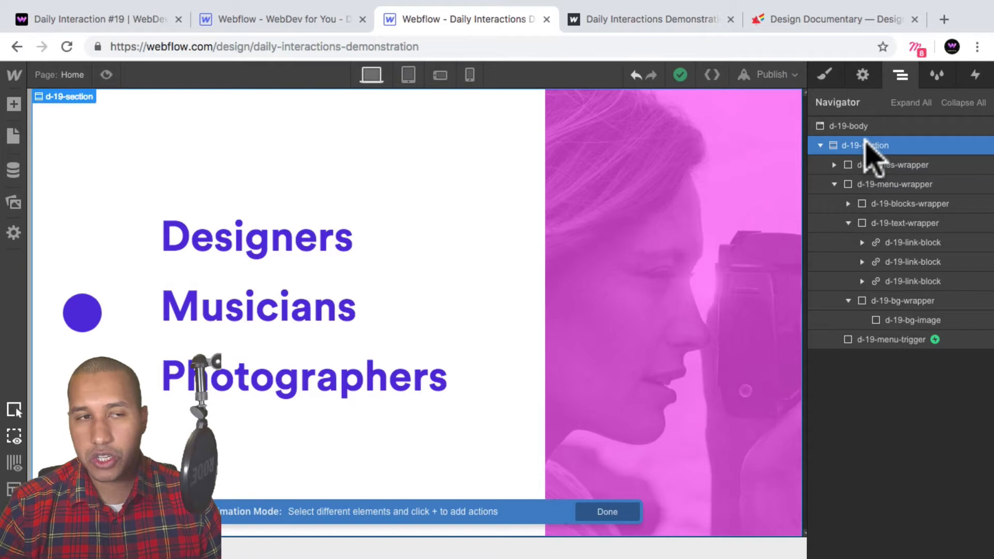
click(14, 104)
scroll(65, 441, down, 1)
click(64, 510)
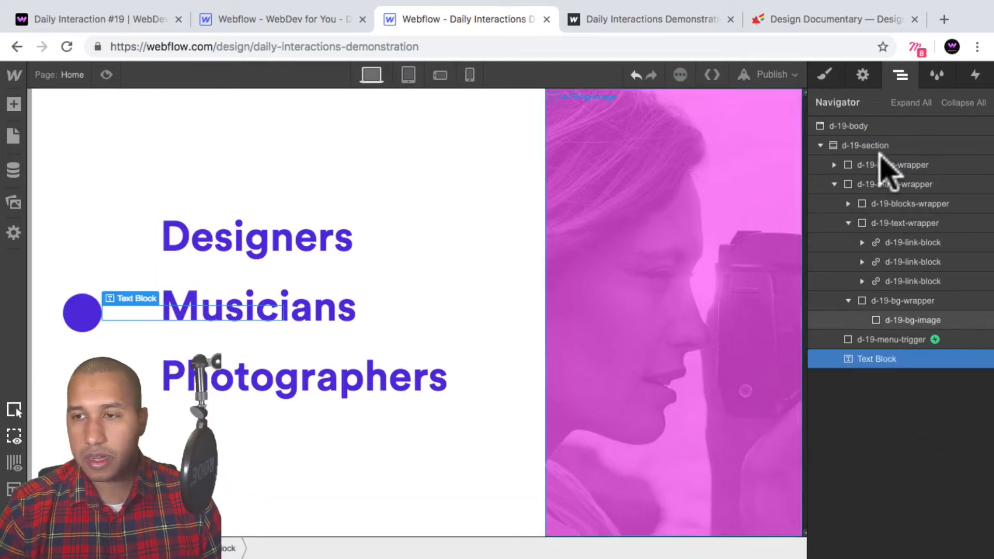
click(828, 78)
click(875, 144)
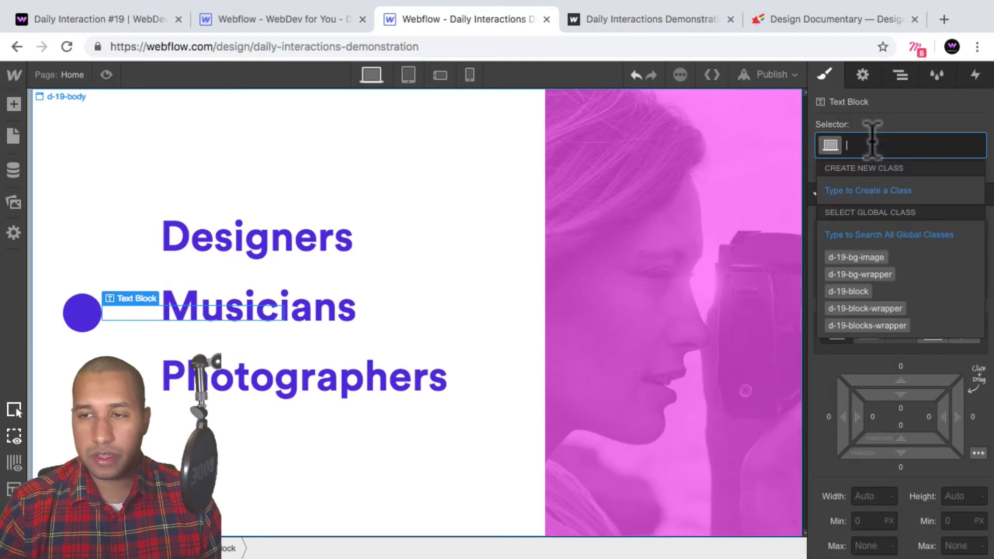
text(d-19-)
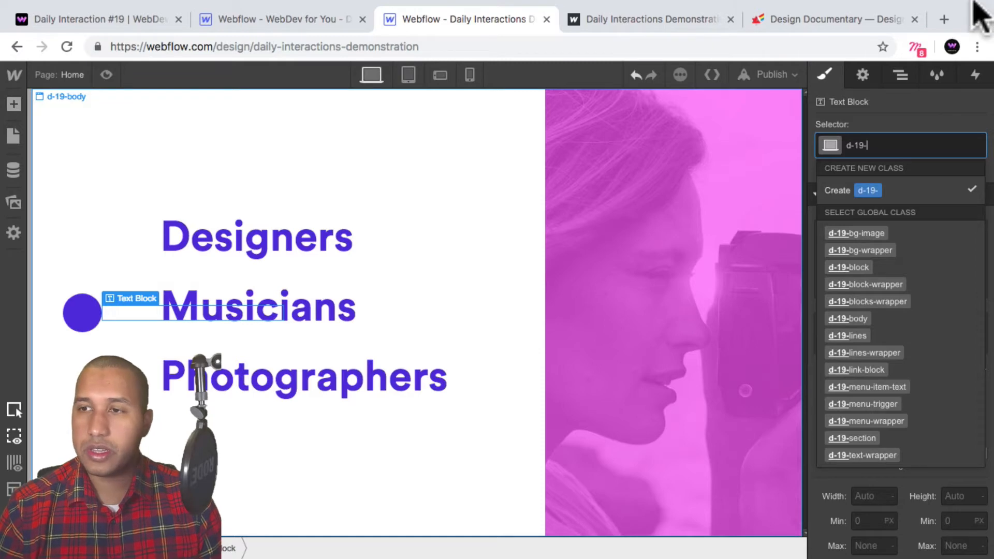
key(Escape)
click(901, 75)
key(BackSpace)
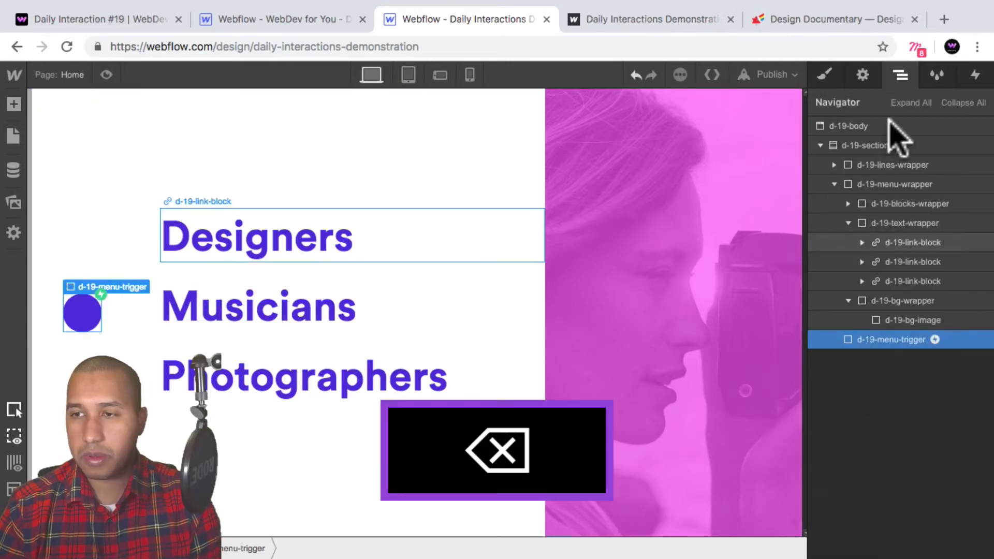
Step: Add a Heading element inside d-19-section and give it the class d-19-heading
click(888, 145)
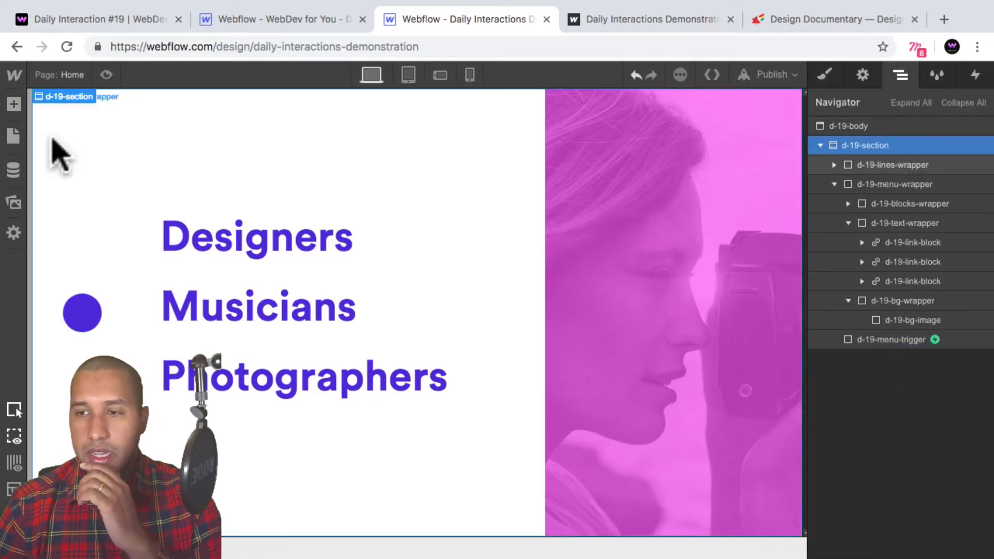
click(14, 104)
scroll(61, 453, down, 1)
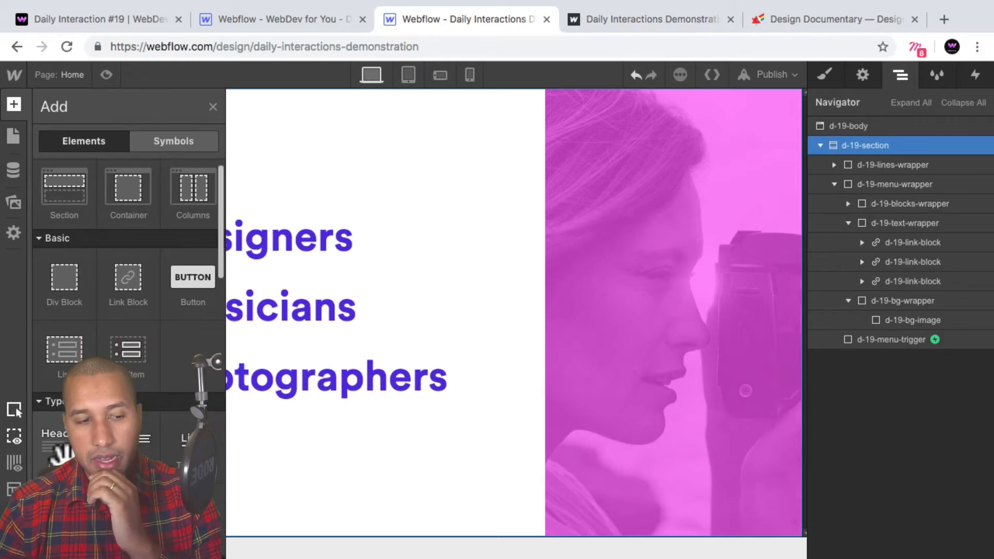
click(60, 454)
click(824, 74)
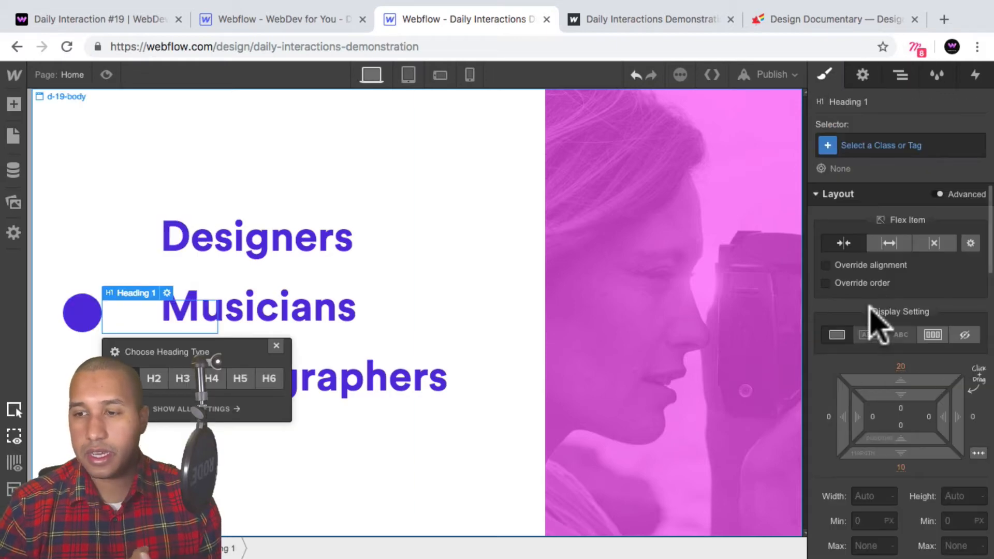
click(871, 149)
text(d-19-)
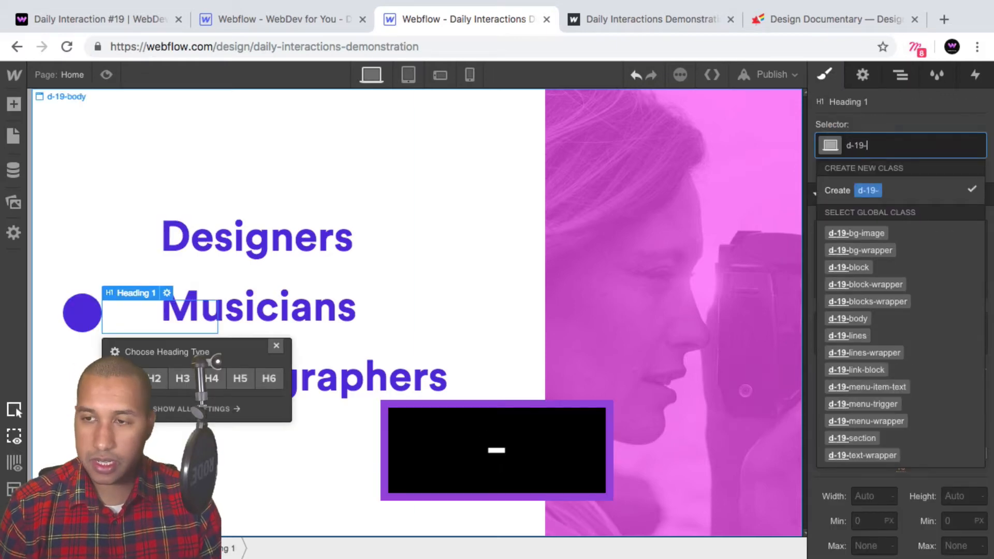
text(heading)
key(Return)
Step: Set the d-19-heading font to Circular Bold and its color to white, and check it in the preview
scroll(889, 392, down, 5)
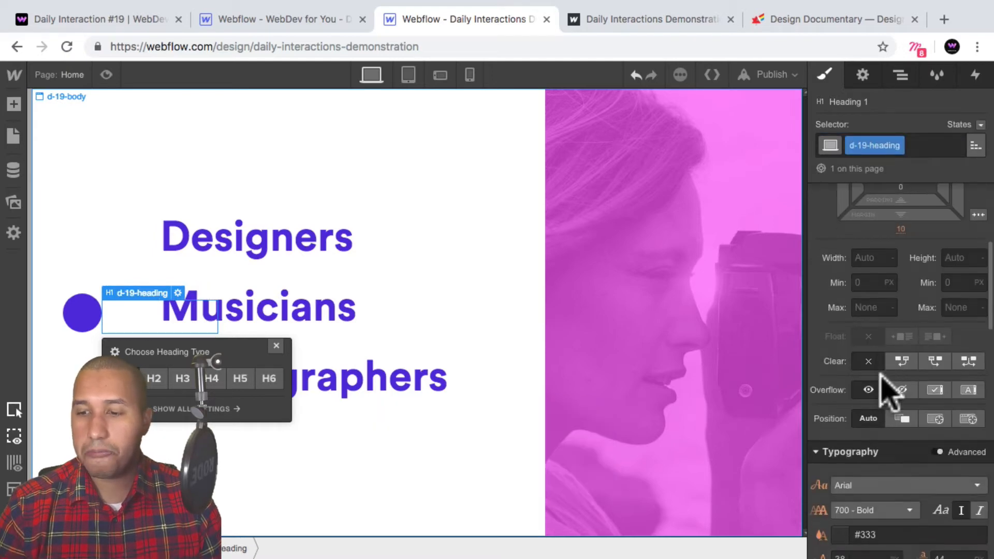
scroll(890, 394, down, 3)
click(870, 373)
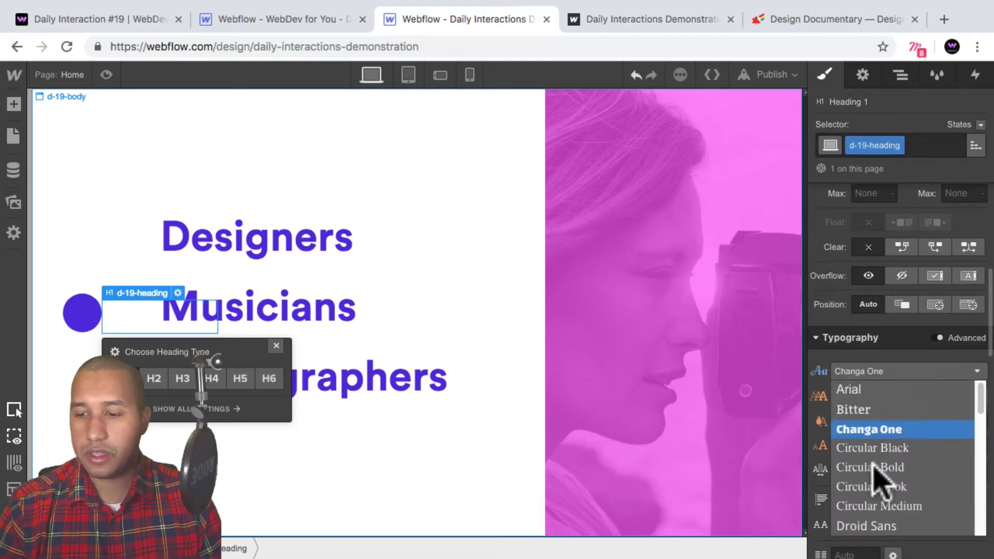
click(875, 467)
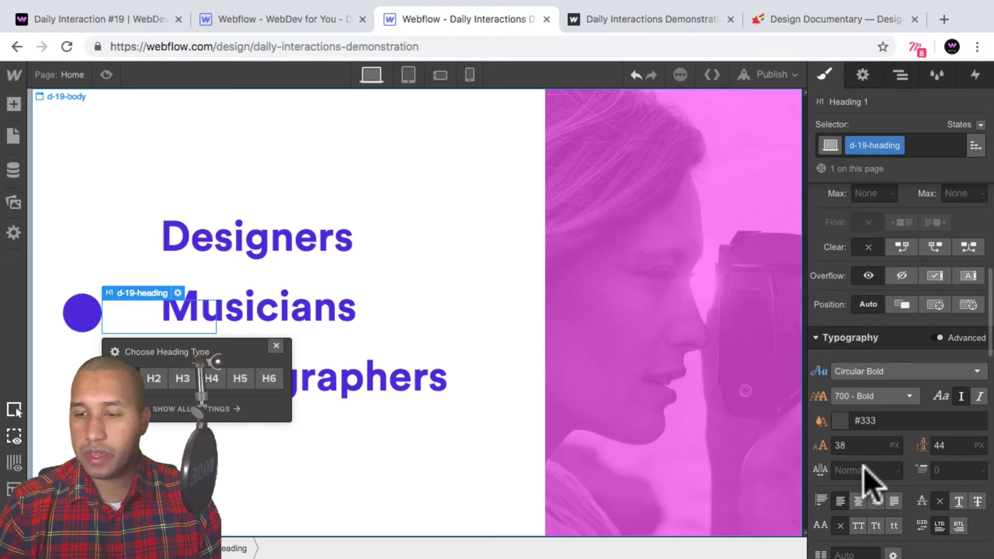
click(841, 420)
click(848, 346)
click(843, 156)
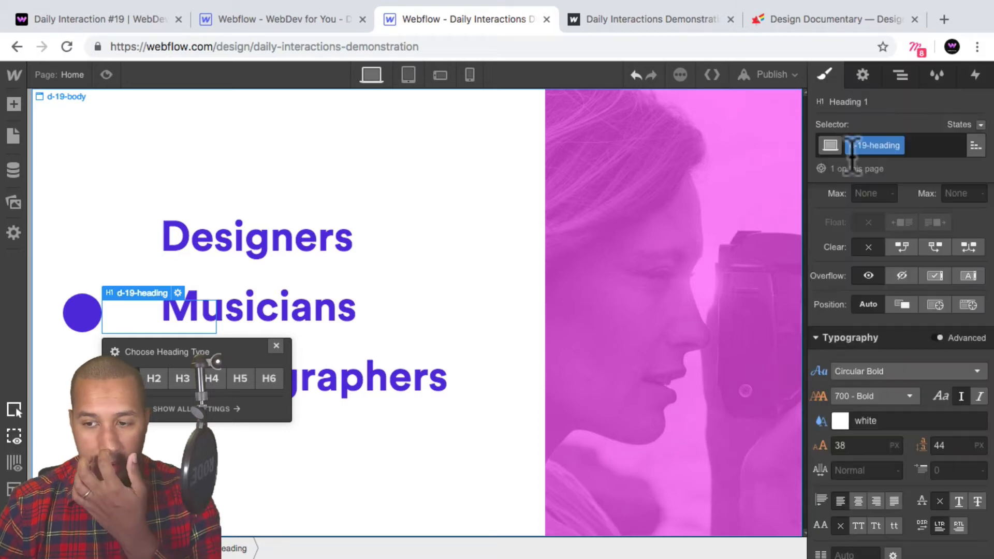
click(107, 75)
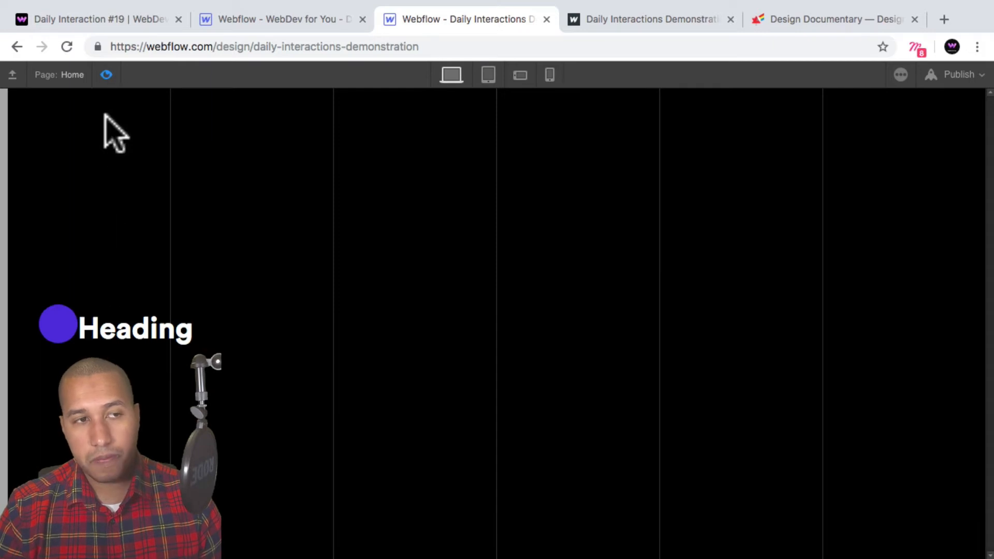
click(106, 76)
Step: Set the display of d-19-lines-wrapper to none and check the page in the preview
click(901, 75)
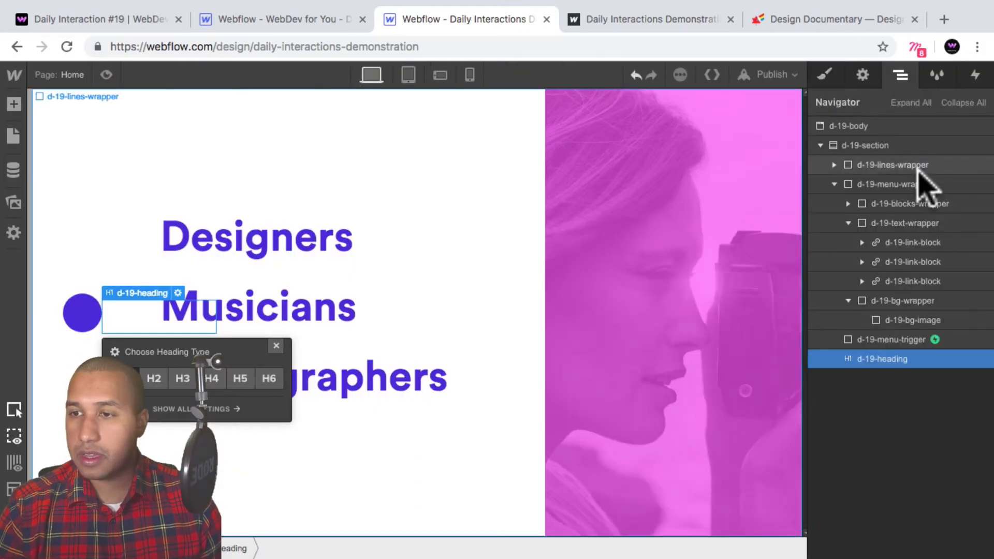
click(917, 166)
click(825, 76)
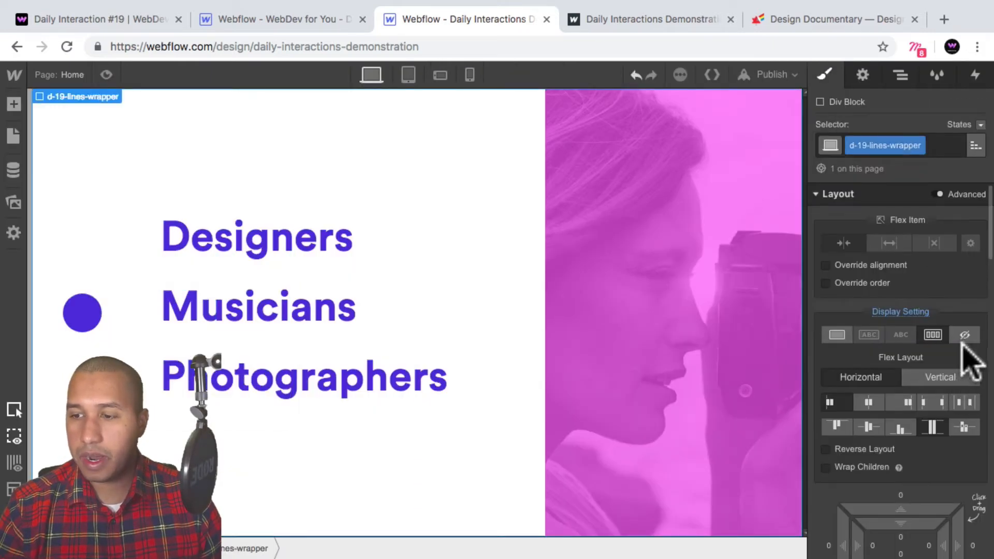
click(965, 336)
click(107, 75)
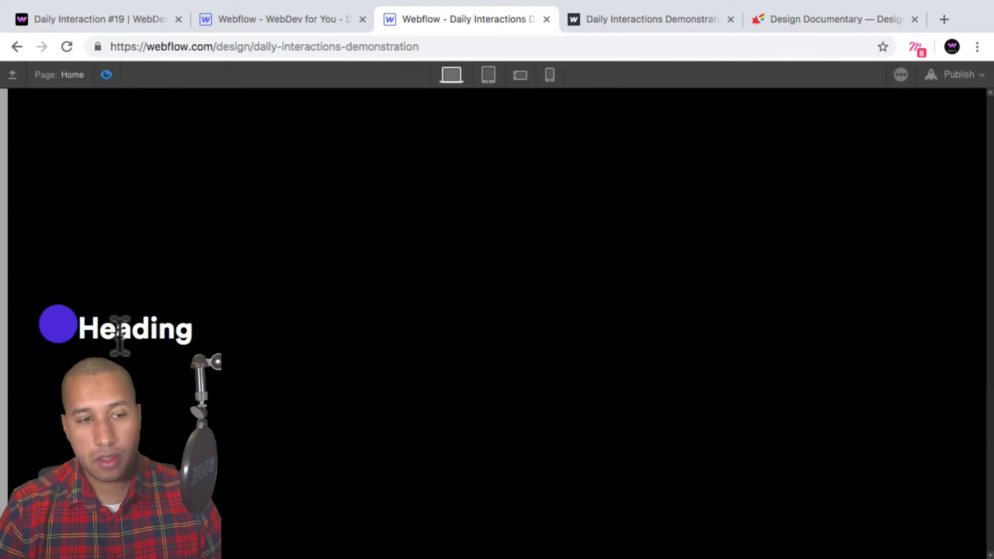
click(106, 75)
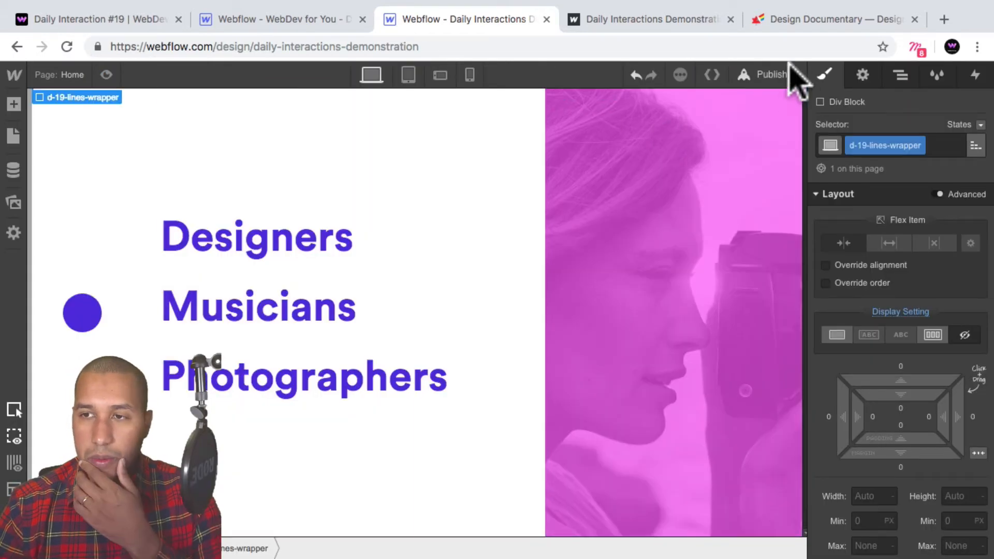
Step: Set the display of d-19-lines-wrapper back to flex
click(901, 77)
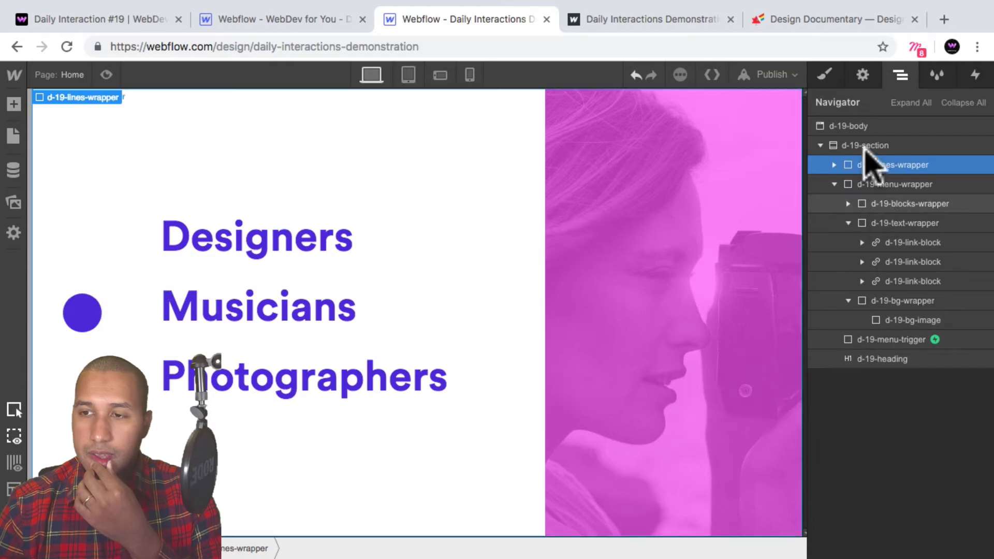
click(826, 75)
click(933, 336)
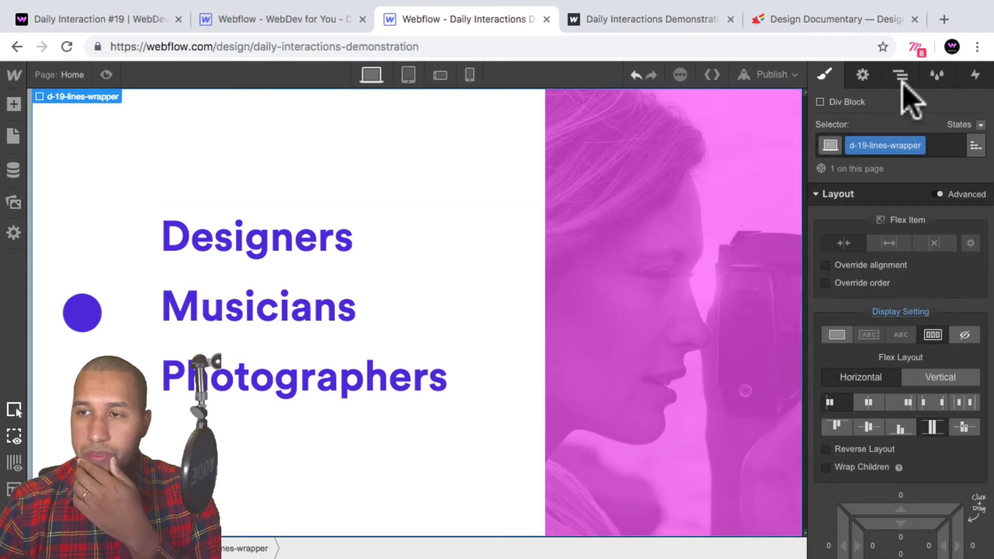
Step: Set the position of d-19-heading to relative and check in the preview whether its text can be selected
click(901, 75)
click(854, 358)
click(826, 75)
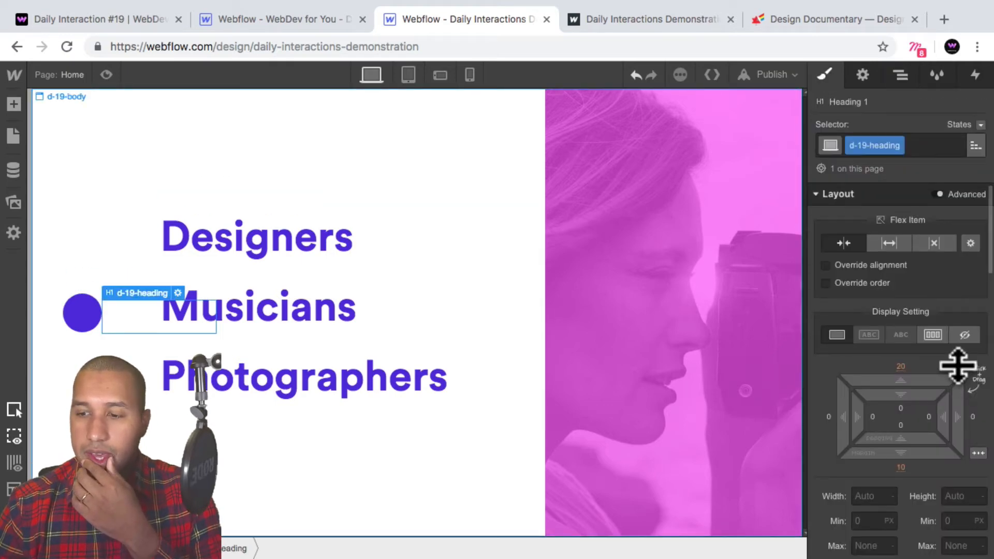
scroll(960, 373, down, 5)
click(903, 303)
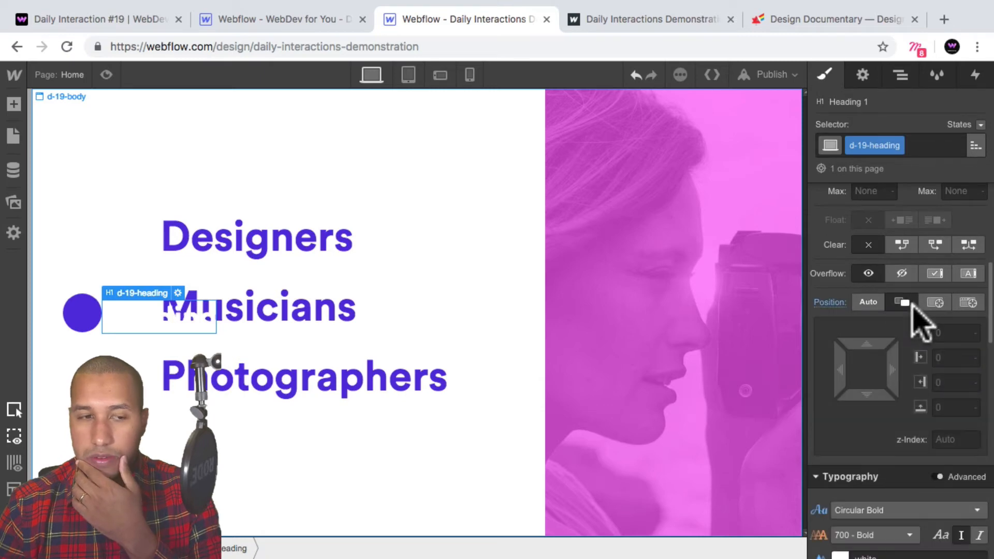
click(107, 74)
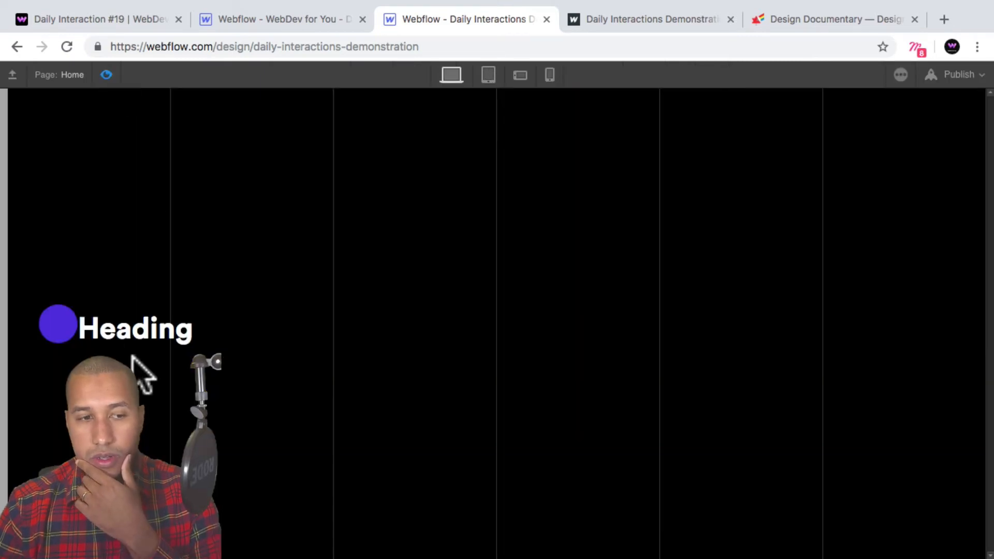
click(201, 328)
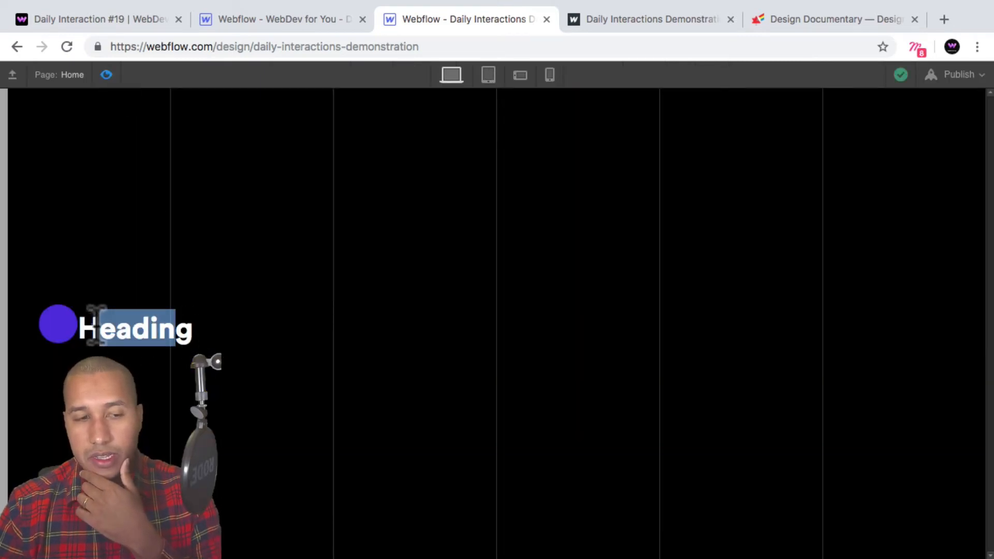
drag(97, 325, 194, 325)
click(193, 325)
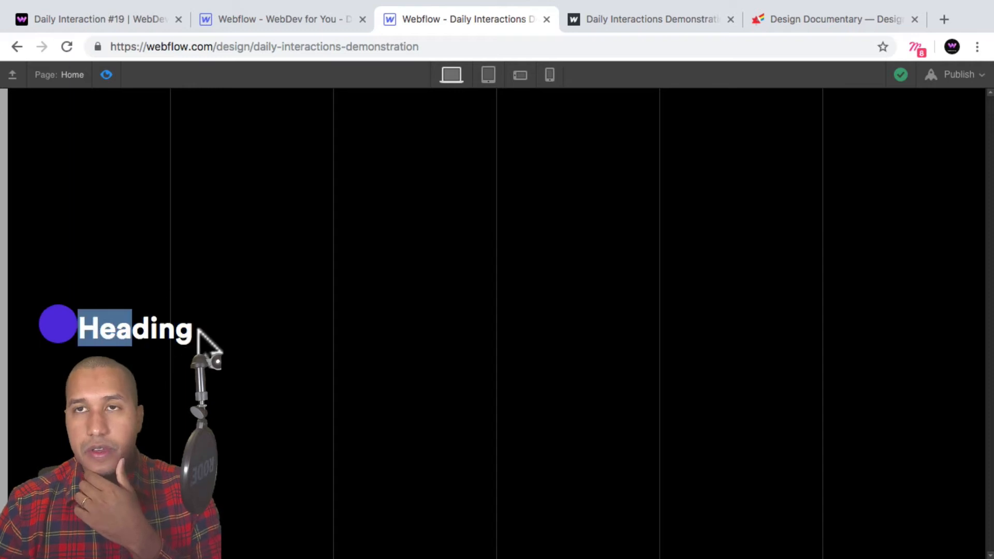
click(106, 75)
Step: Set the z-index of d-19-menu-wrapper to 999
click(901, 76)
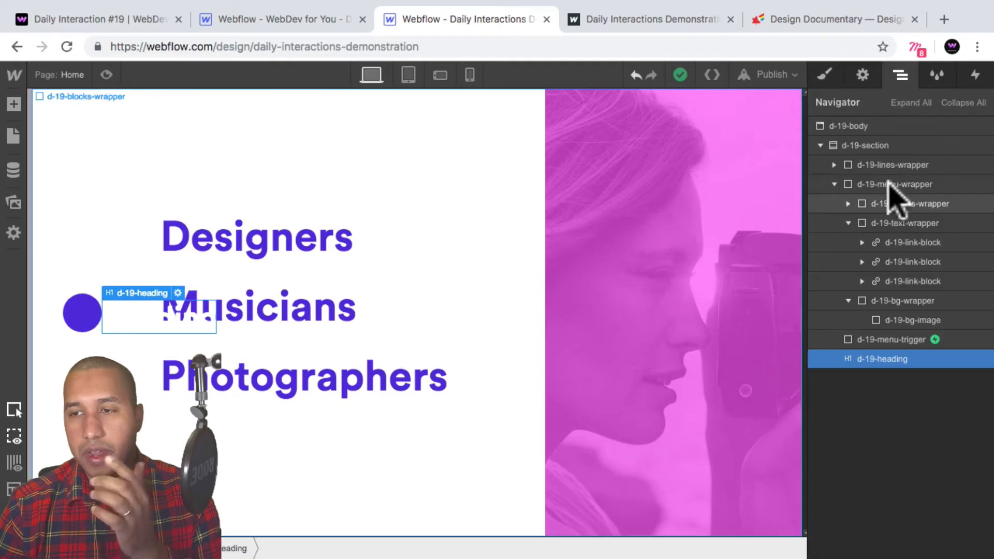
click(890, 184)
click(824, 75)
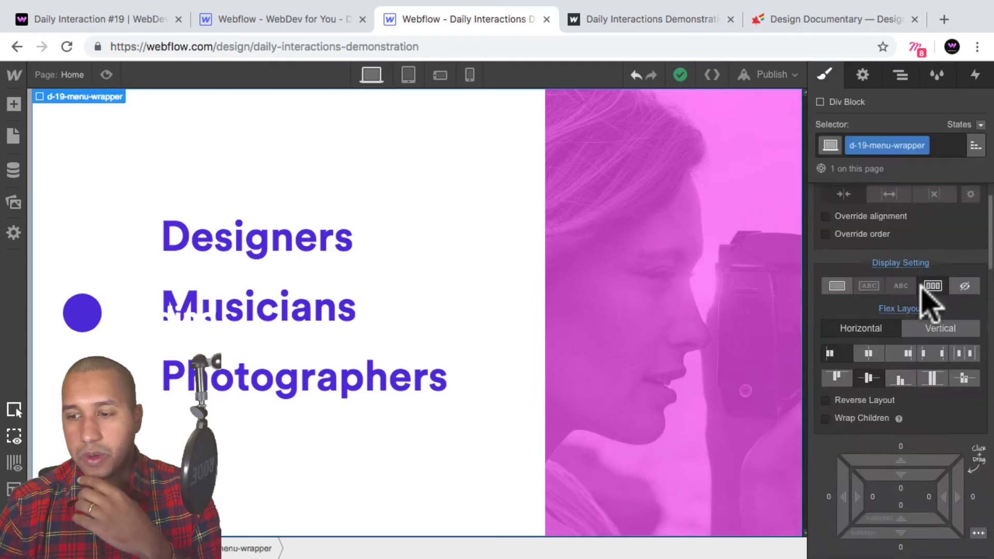
scroll(927, 301, down, 10)
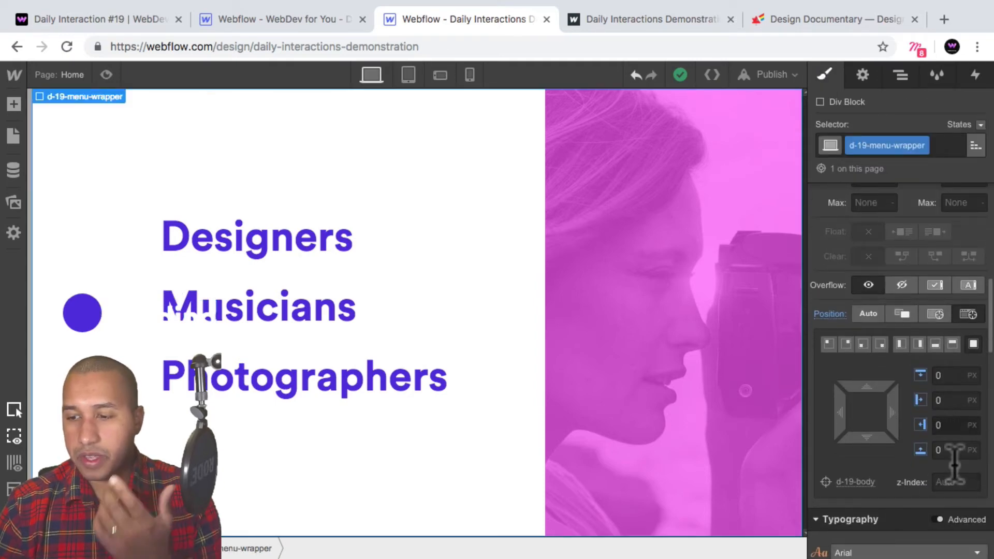
click(948, 482)
text(999)
key(Return)
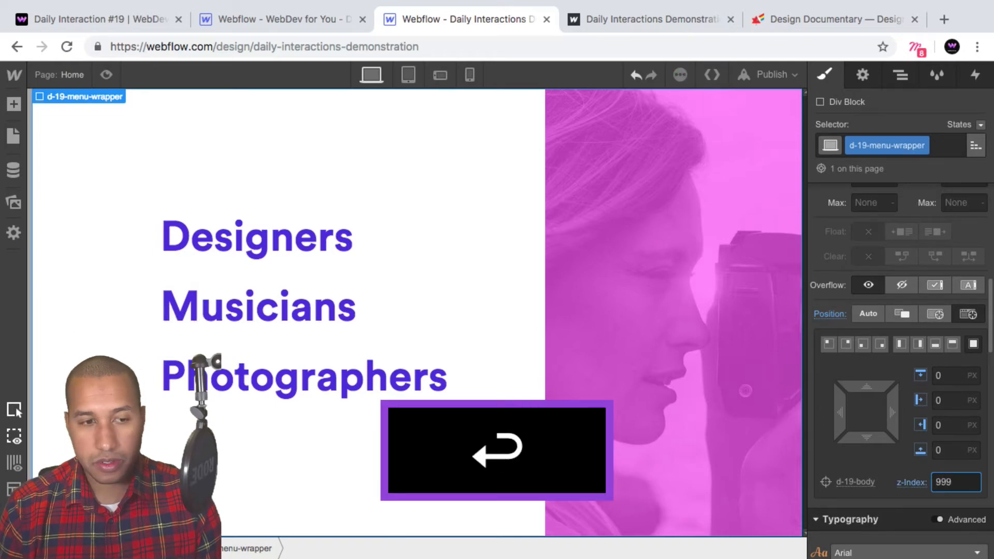
Step: Set the z-index of d-19-menu-trigger to 9999
click(901, 75)
click(911, 339)
click(976, 74)
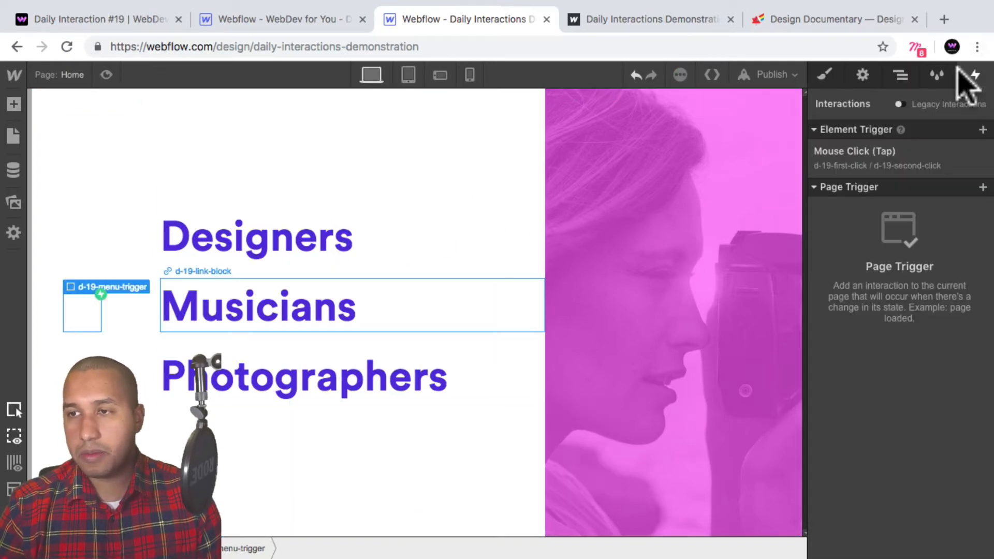
click(901, 76)
click(825, 75)
scroll(927, 290, down, 5)
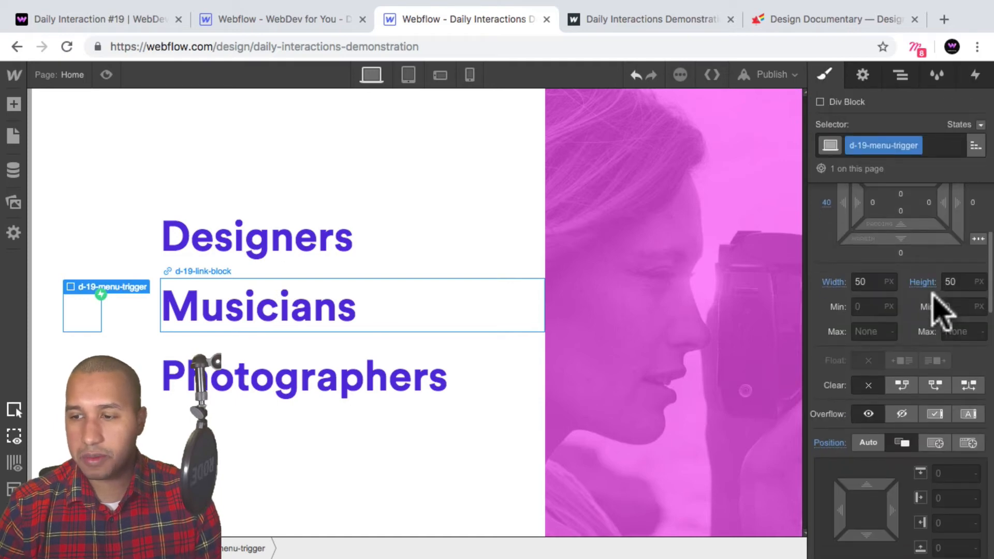
text(9999)
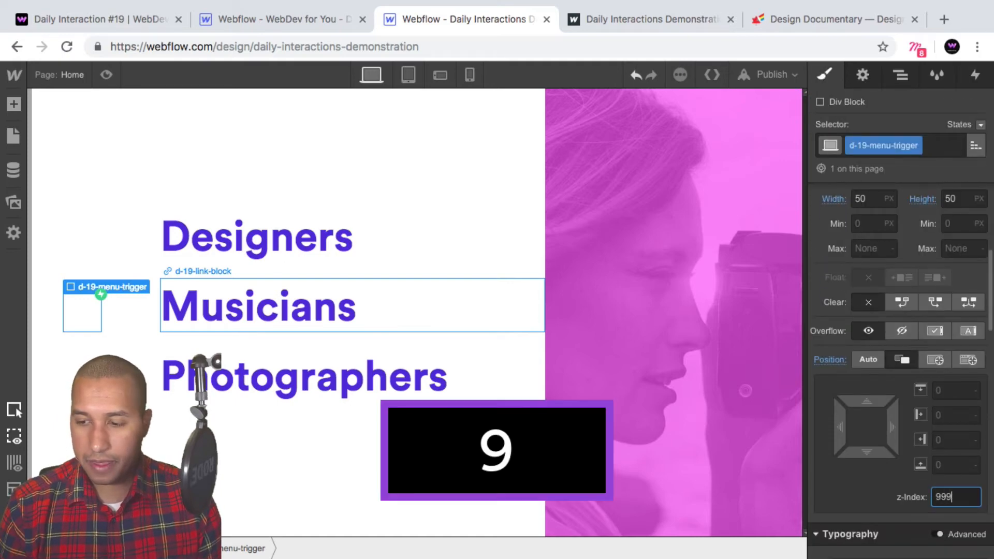
Step: Preview the page, testing heading text selection and opening and closing the menu with the purple circle
click(106, 75)
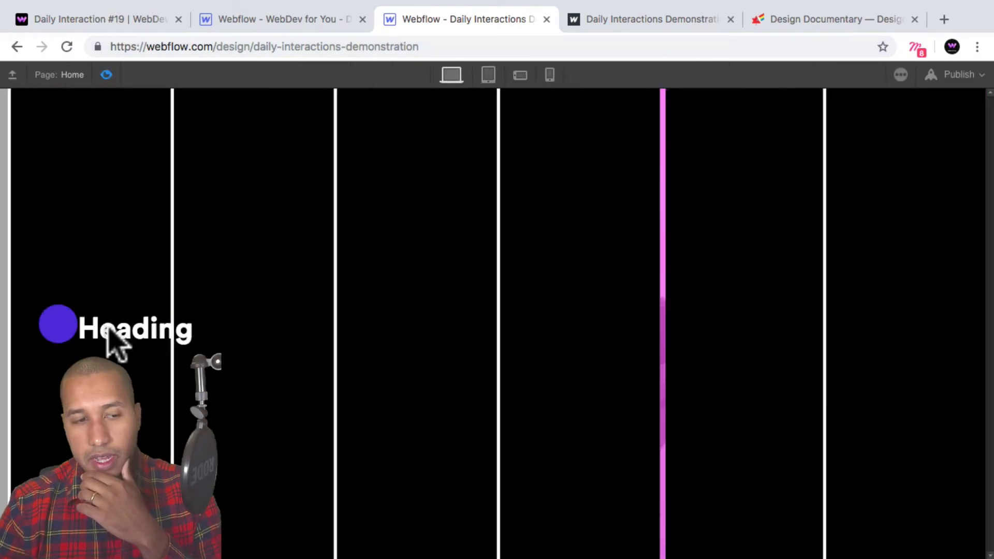
double_click(193, 329)
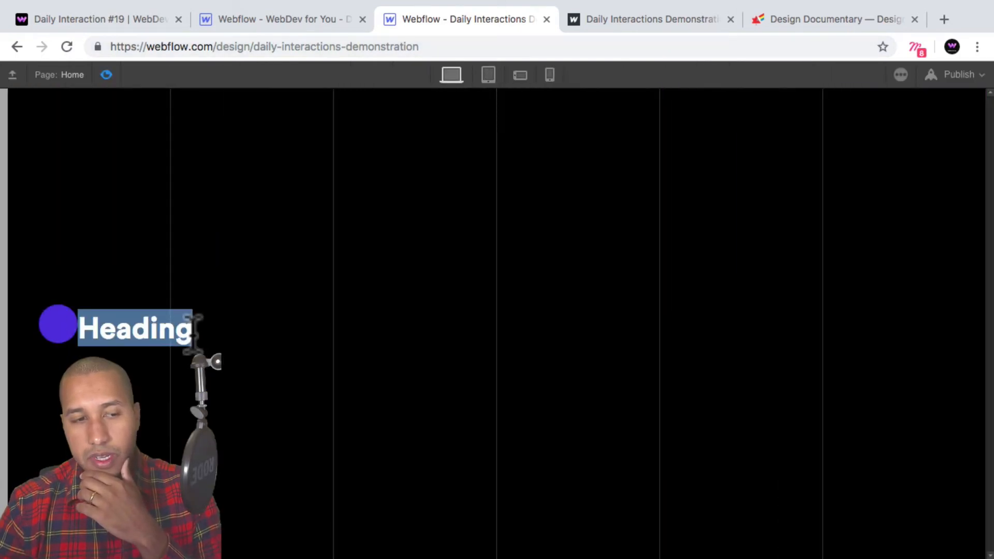
click(121, 330)
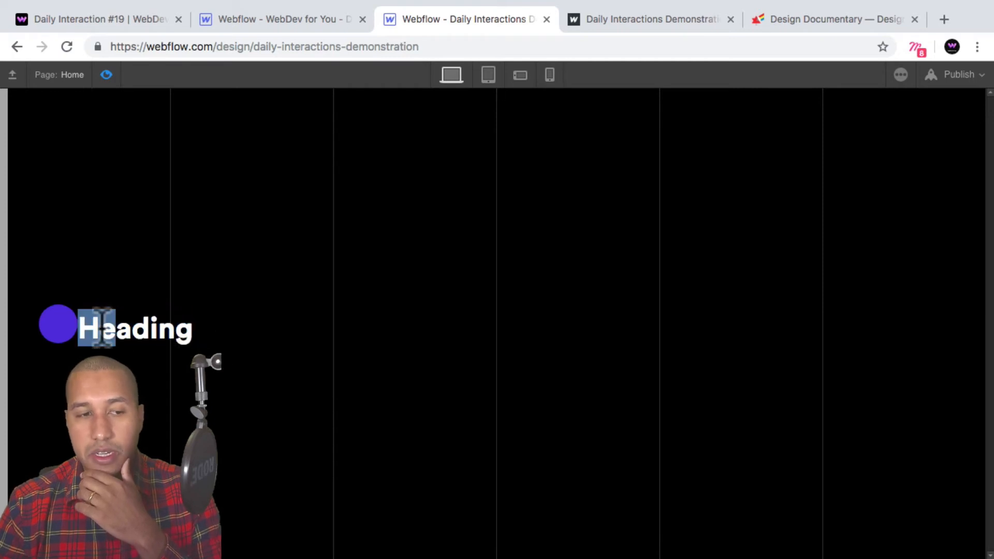
drag(163, 329, 195, 329)
click(195, 327)
drag(119, 327, 169, 331)
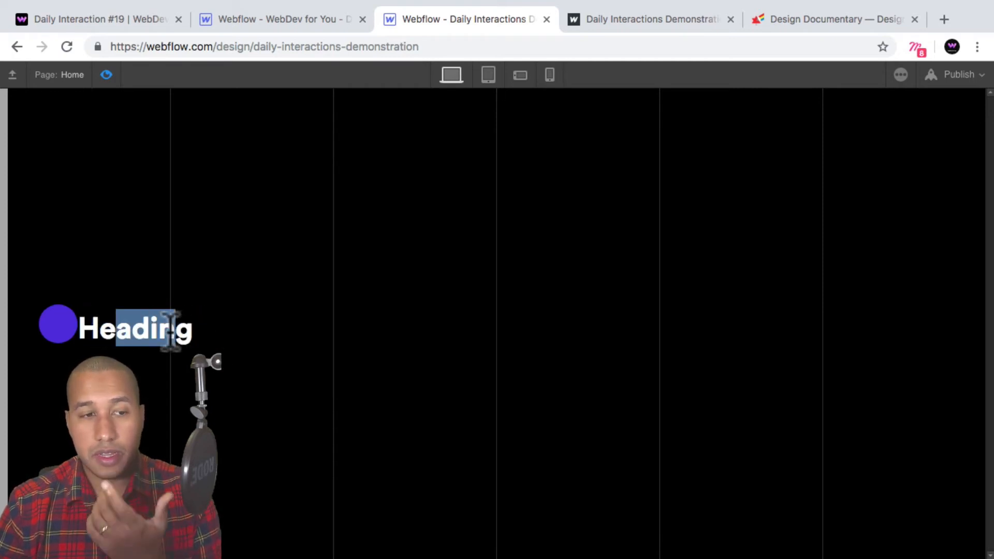
click(56, 320)
click(60, 320)
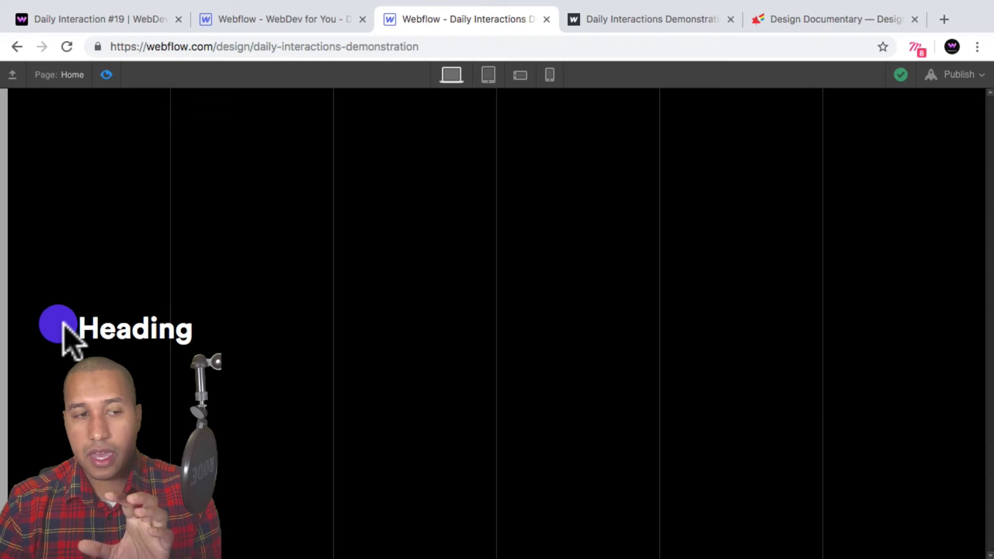
click(63, 322)
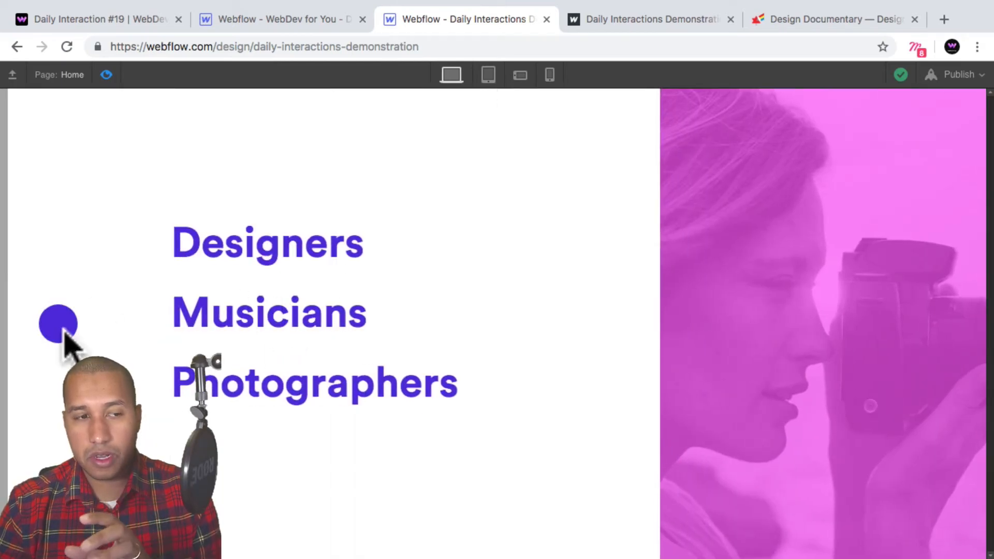
click(66, 335)
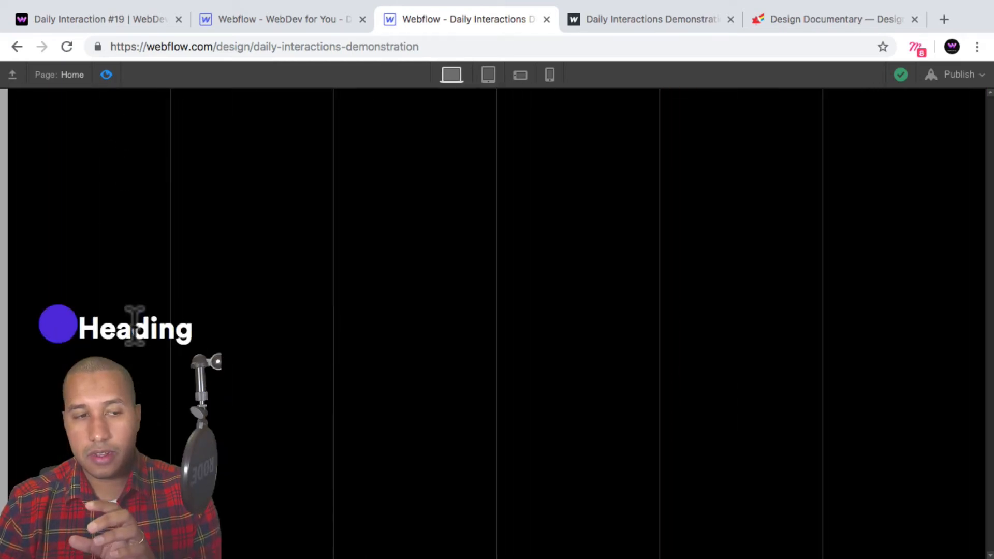
drag(134, 326, 208, 327)
click(208, 327)
click(106, 75)
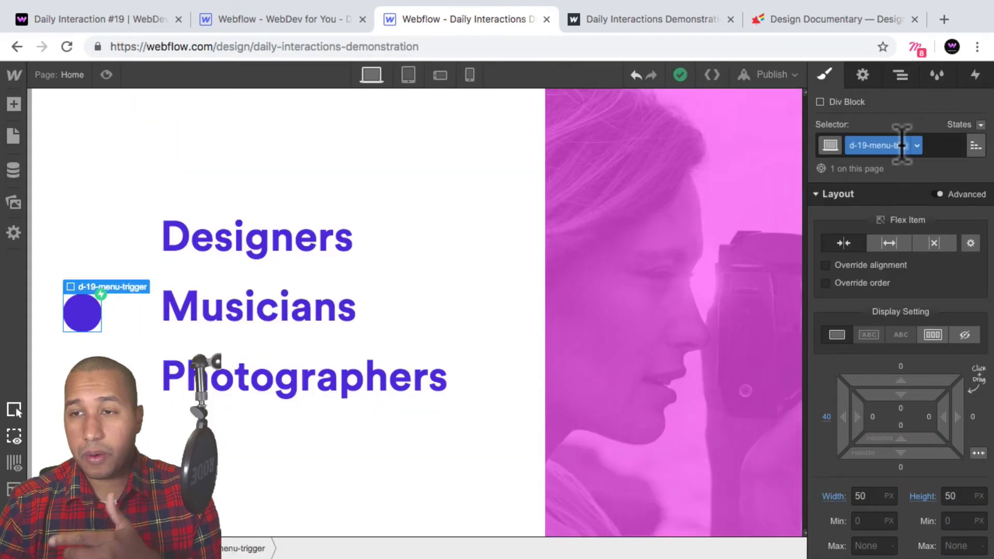
Step: Delete both Hide/Show actions of d-19-menu-wrapper from the d-19-first-click animation and check the heading in the preview
click(976, 74)
click(884, 156)
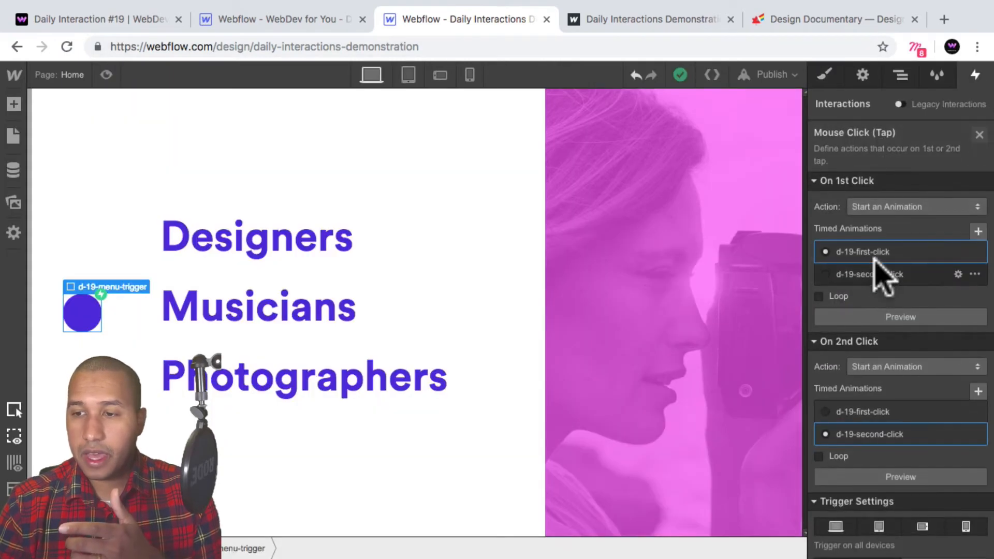
click(882, 257)
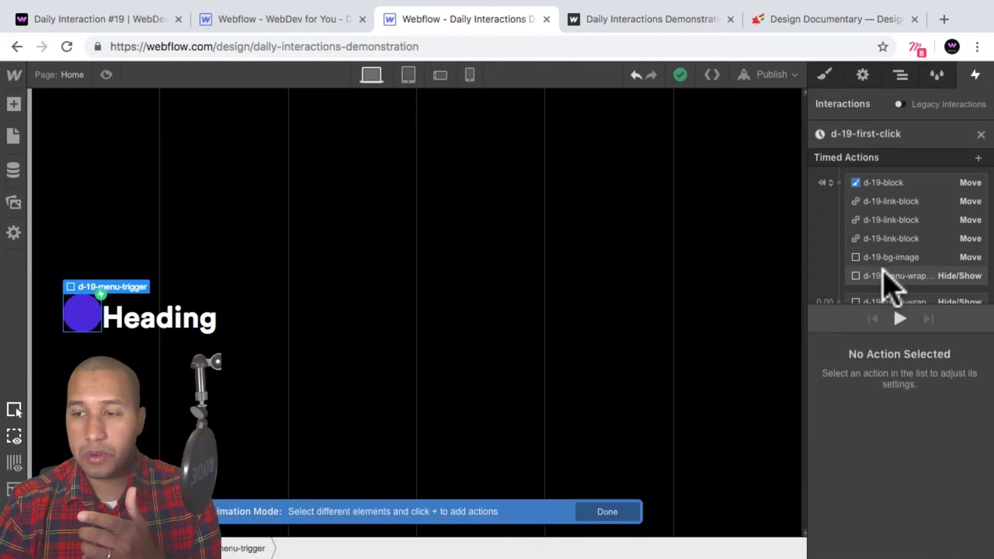
click(884, 276)
click(898, 299)
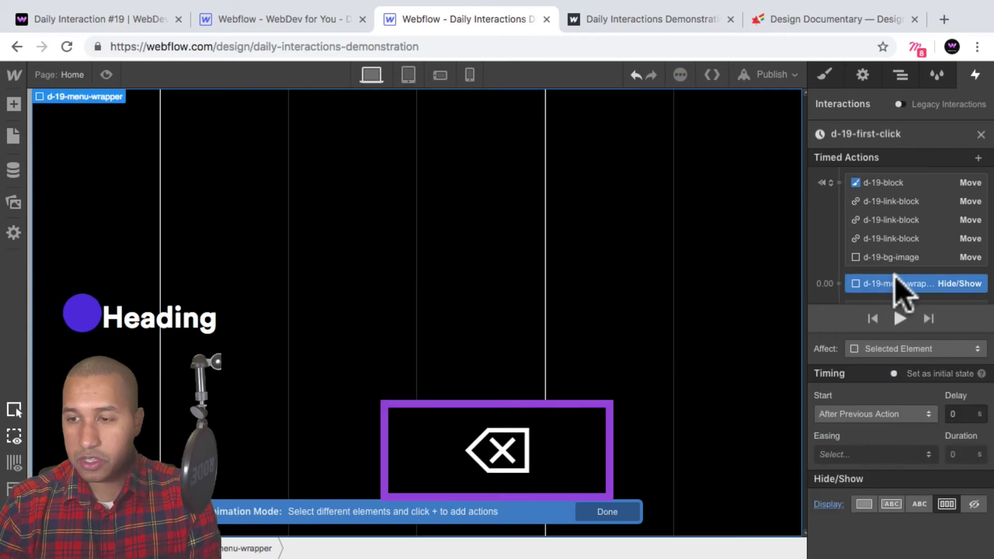
click(906, 289)
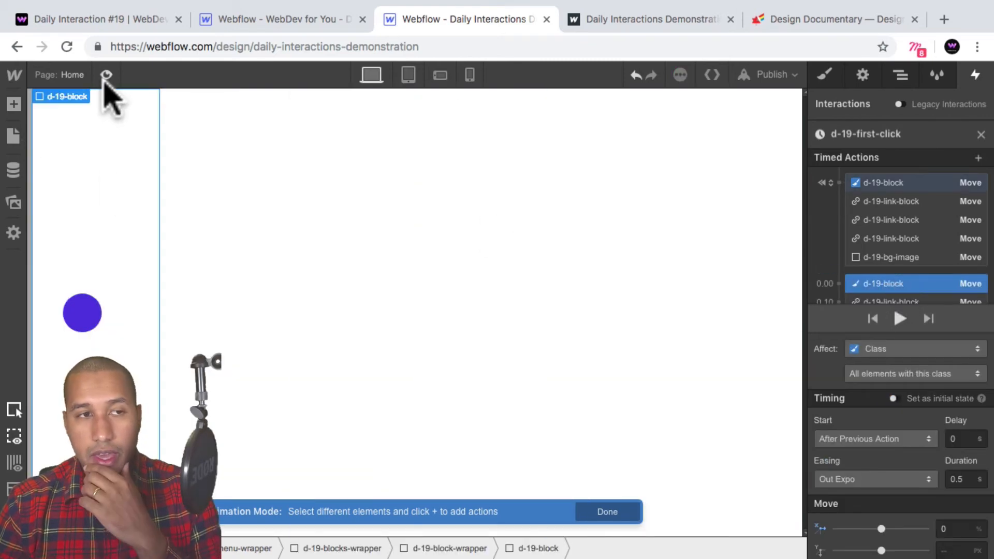
click(106, 75)
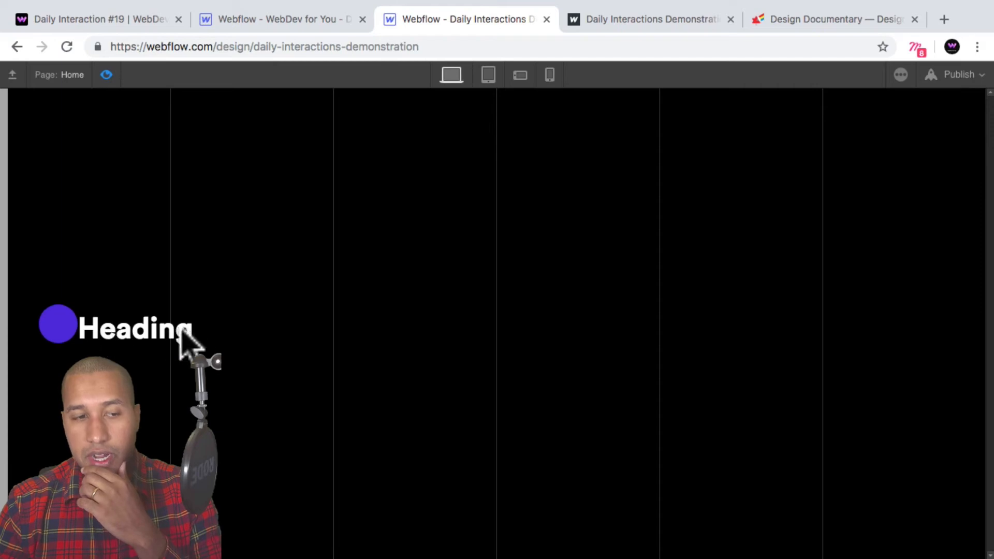
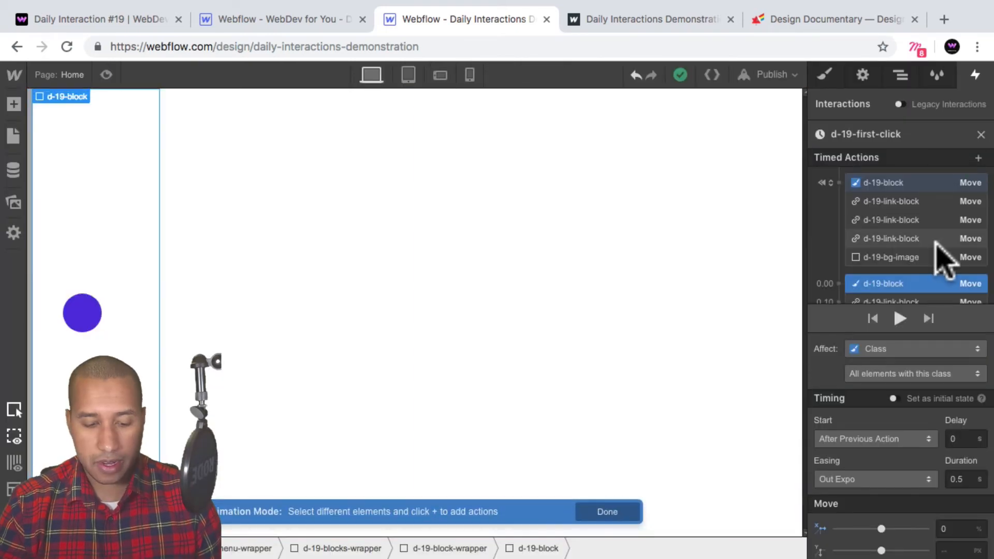
Step: Undo the deletion of the d-19-menu-wrapper Hide/Show actions and review them in the d-19-first-click animation
key(super+z)
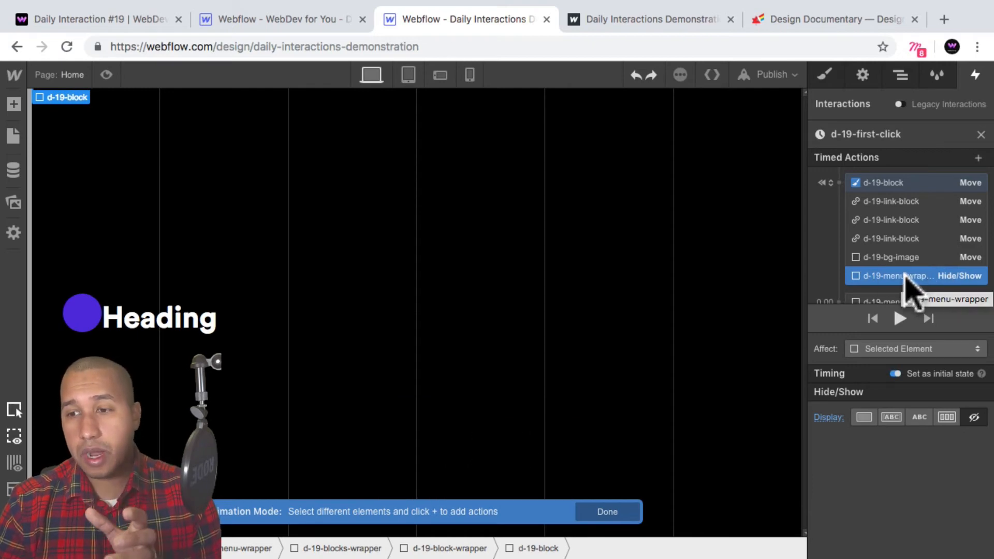
scroll(906, 283, down, 1)
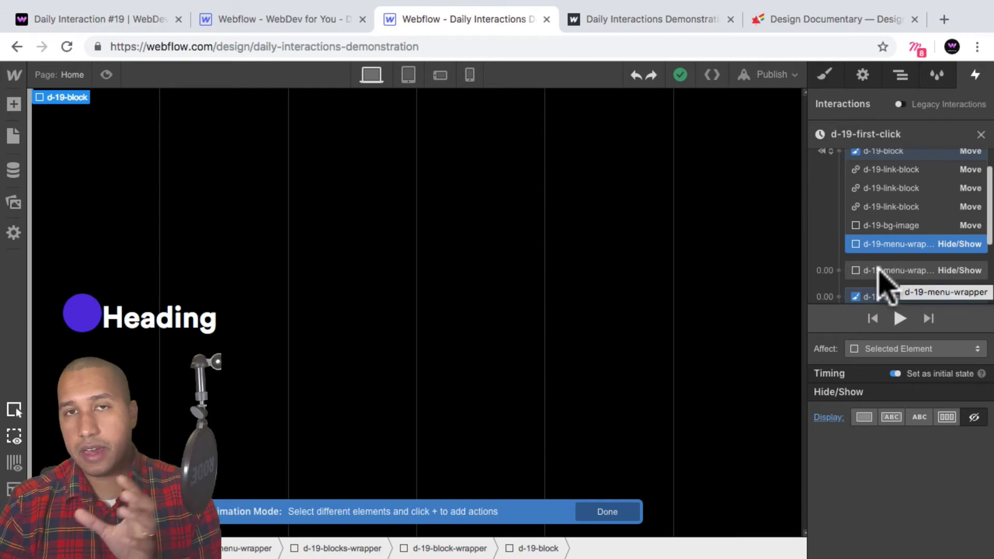
drag(880, 262, 817, 264)
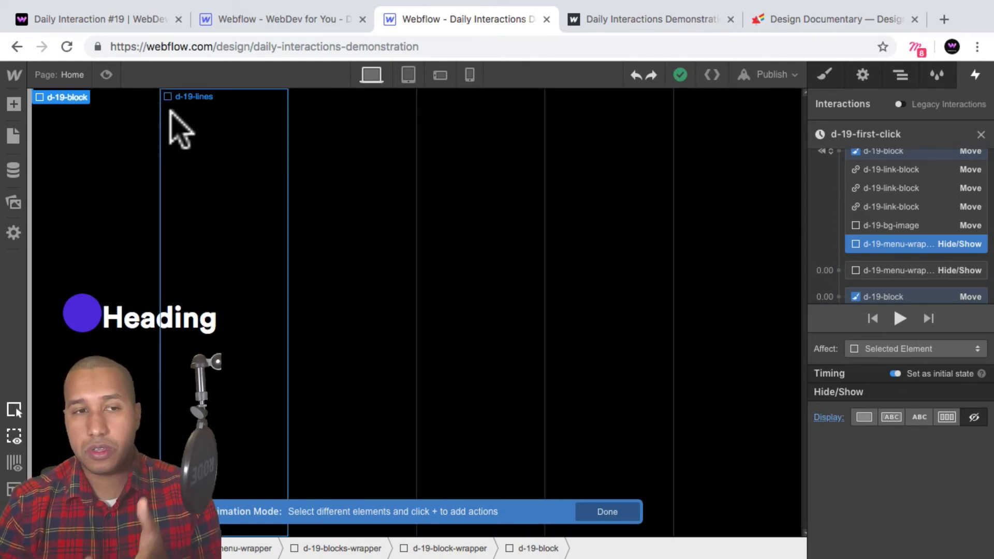
Step: Preview the page again, selecting the heading text before and after opening and closing the menu
click(106, 75)
drag(115, 326, 183, 327)
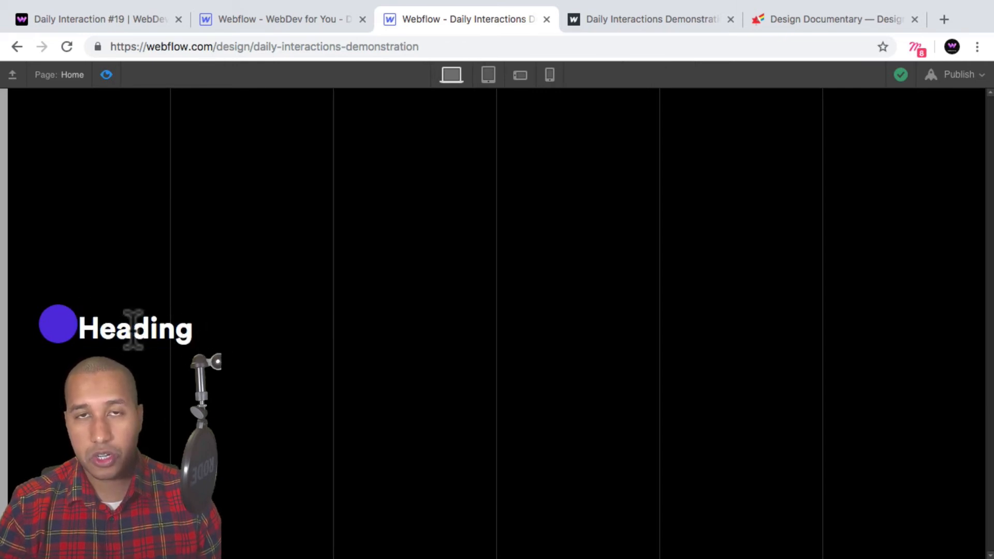
click(63, 331)
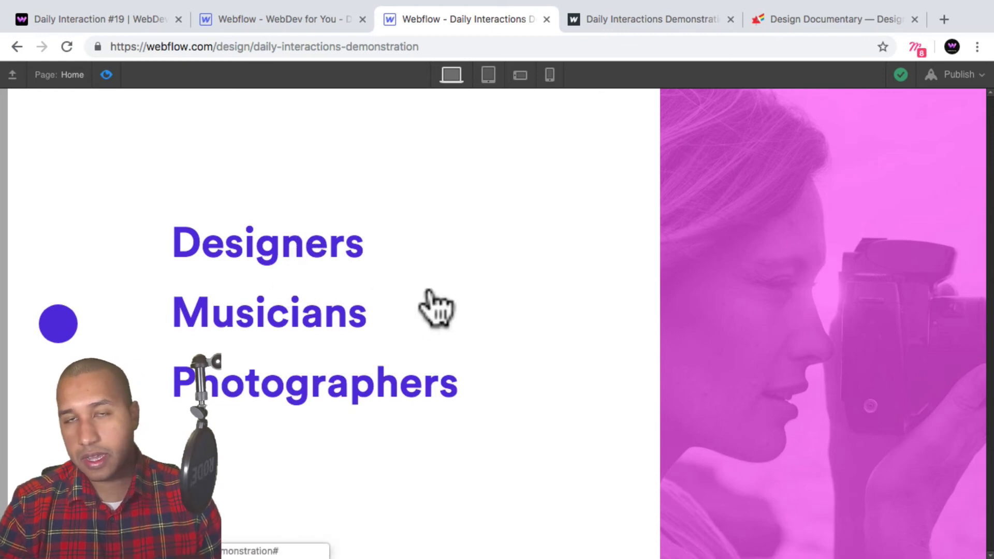
click(61, 326)
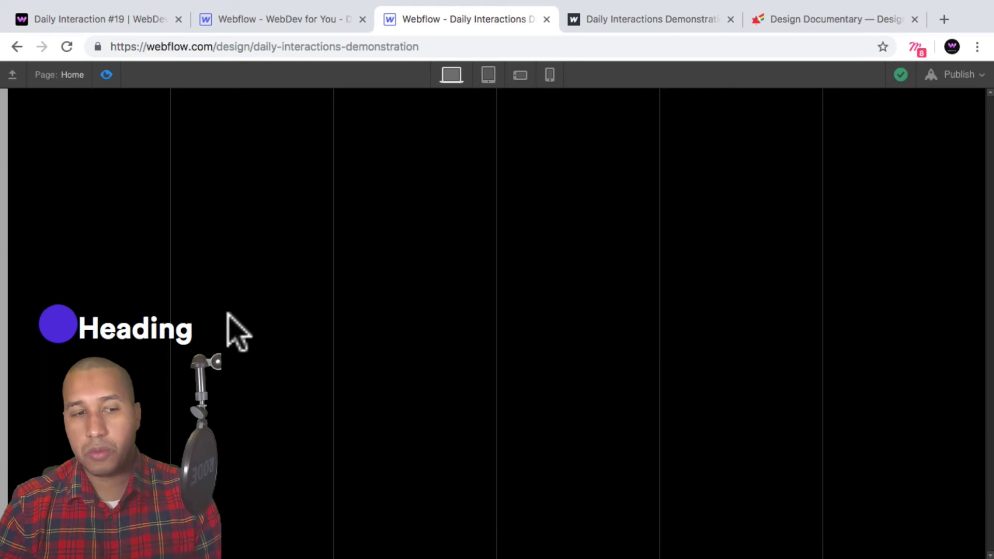
drag(134, 332, 196, 329)
click(188, 340)
drag(101, 332, 189, 332)
double_click(176, 331)
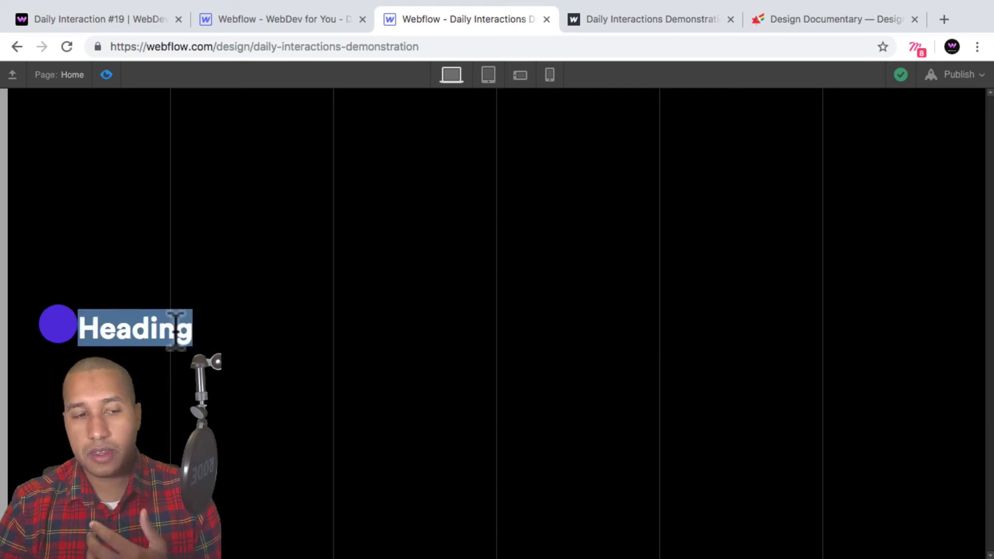
Step: Recheck in the preview that the heading text can be selected and that the purple circle opens and closes the menu
drag(122, 332, 207, 327)
click(57, 323)
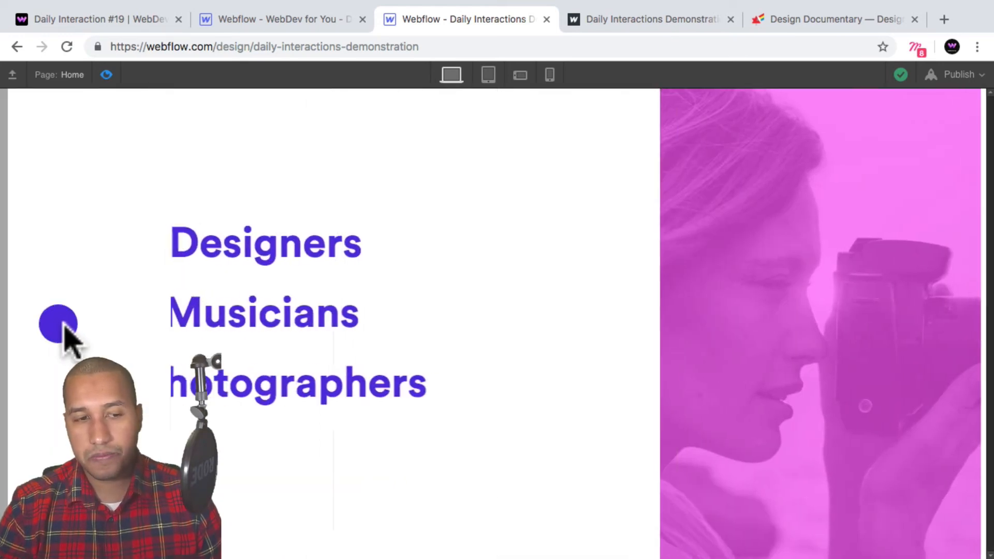
click(65, 322)
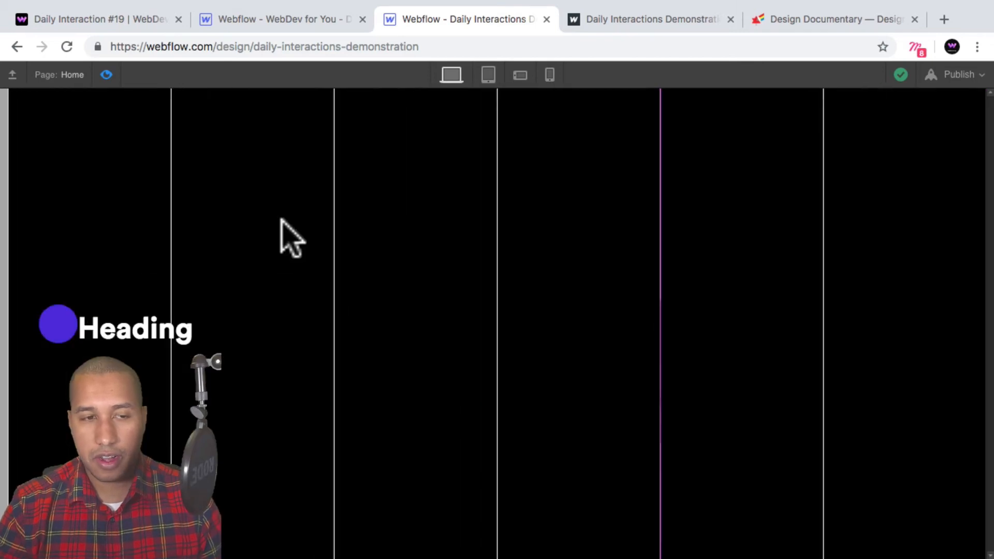
click(106, 75)
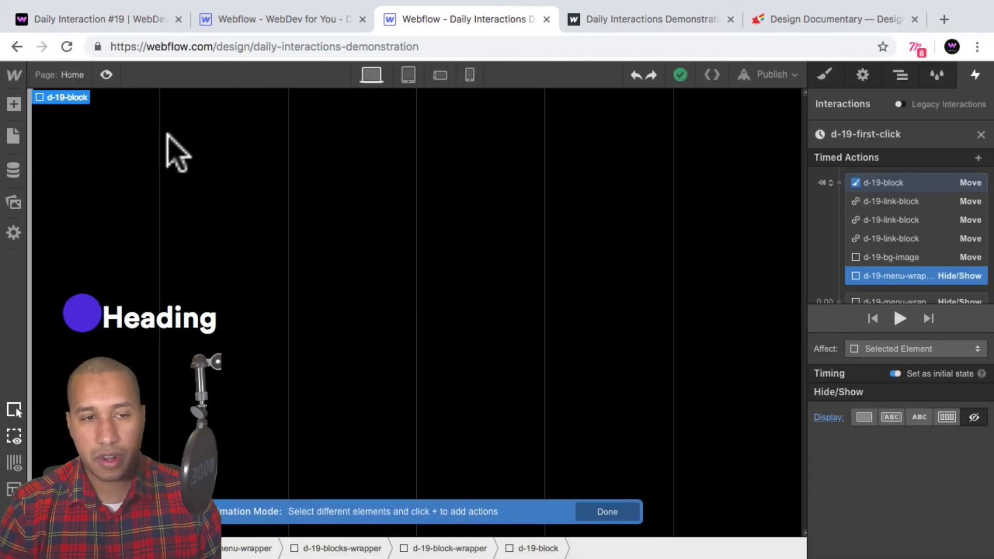
Step: Set the hover-state text colour of the Designers menu text, class d-19-menu-item-text, to Magenta #ff47f9
scroll(933, 247, down, 3)
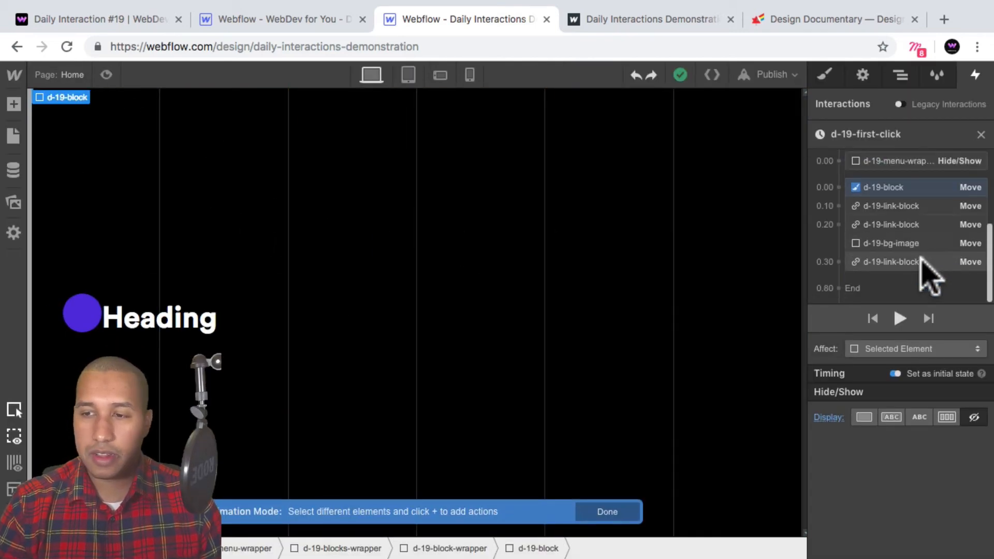
click(930, 263)
click(331, 251)
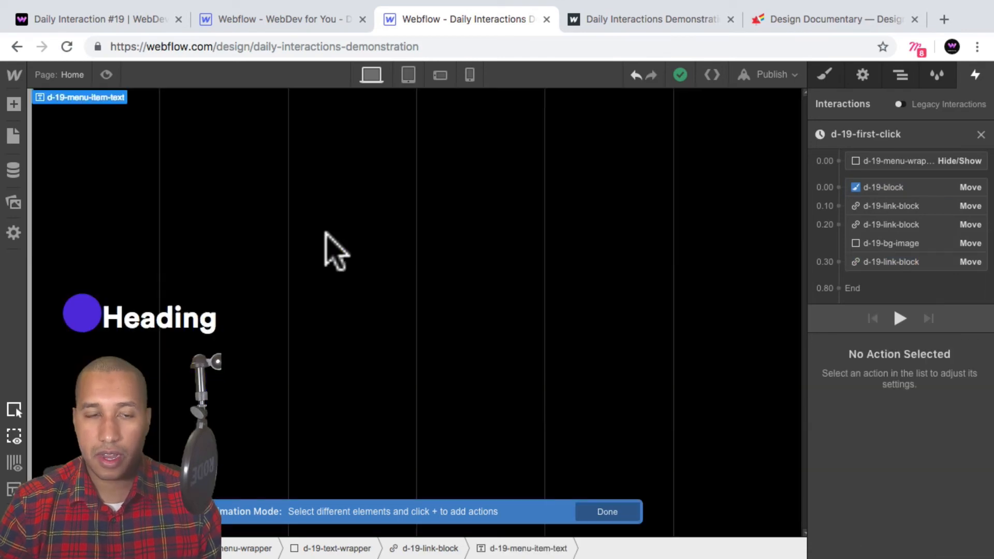
click(902, 74)
click(826, 75)
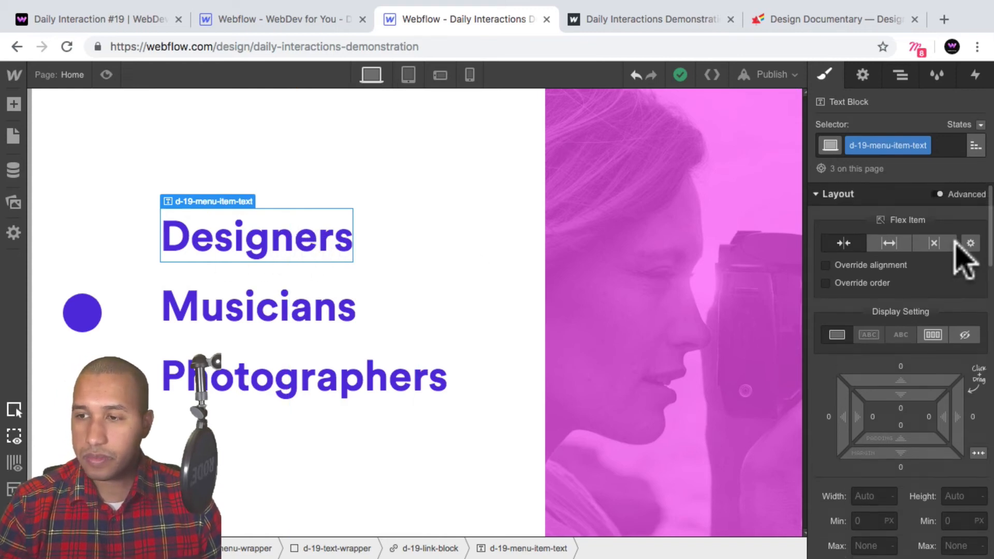
click(980, 125)
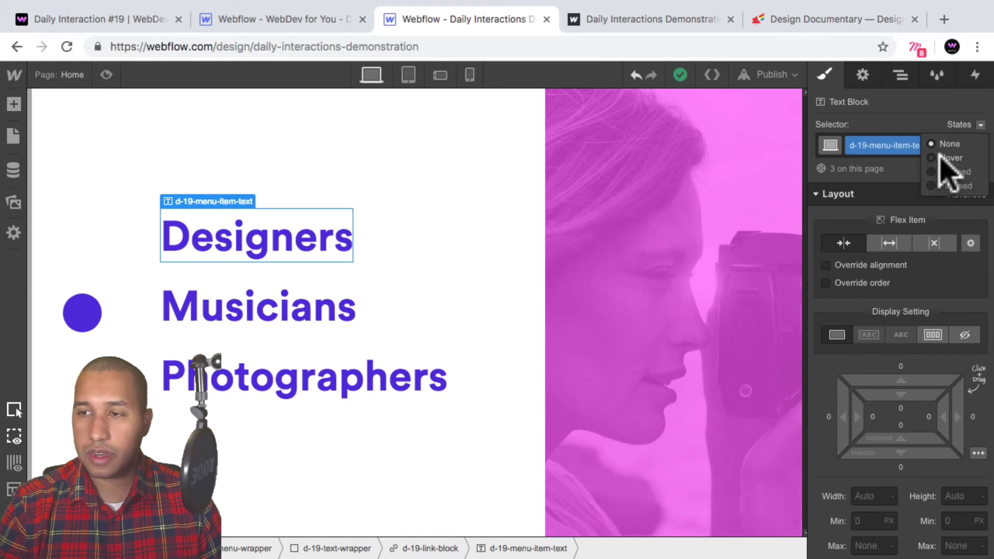
click(948, 158)
scroll(881, 290, down, 10)
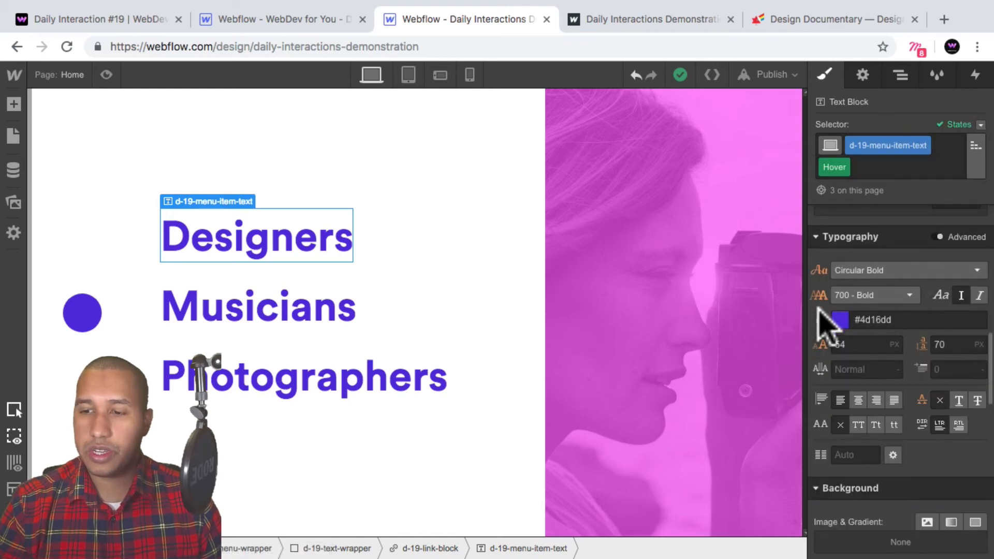
click(839, 320)
click(864, 391)
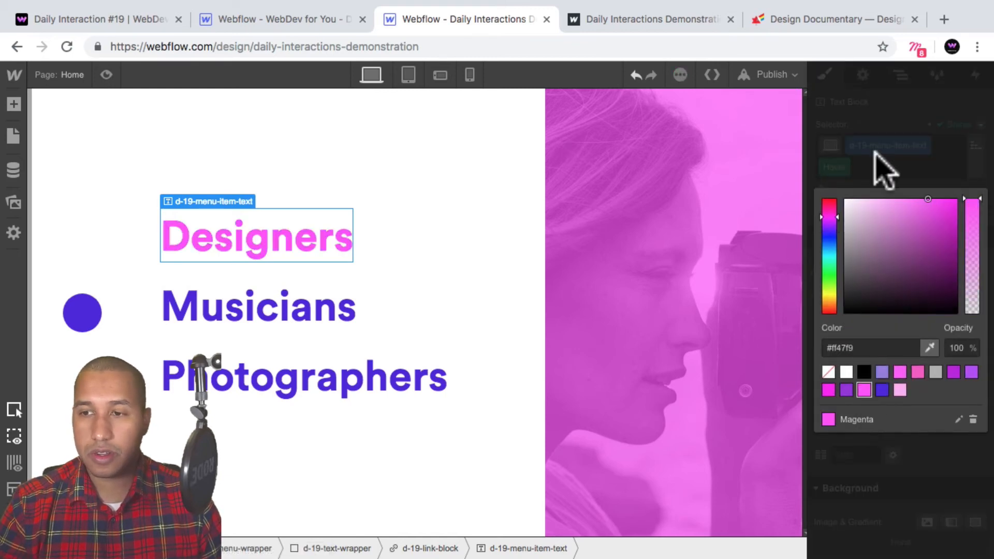
click(887, 186)
Step: Return d-19-menu-item-text to its None state and examine its Transitions & Transforms settings
scroll(916, 295, down, 5)
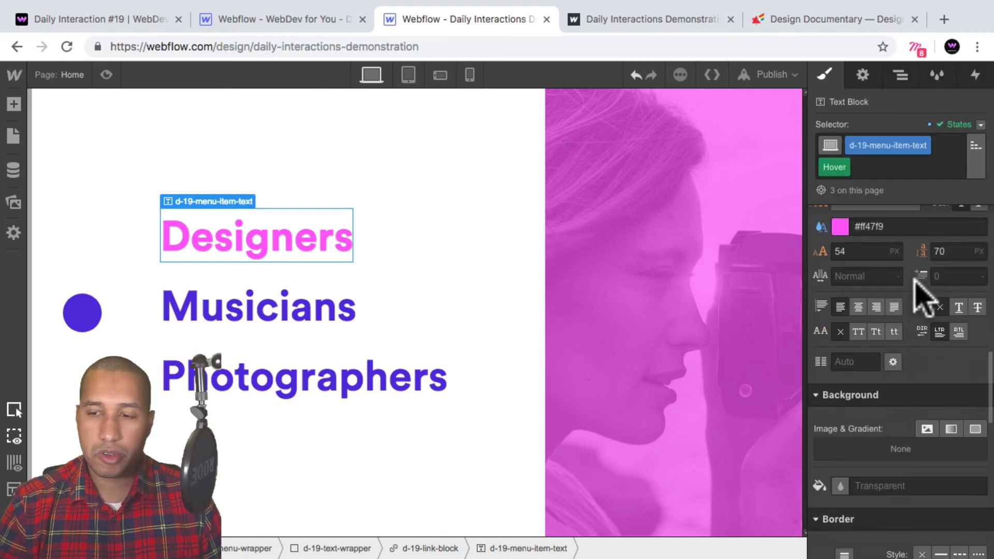
scroll(929, 290, down, 4)
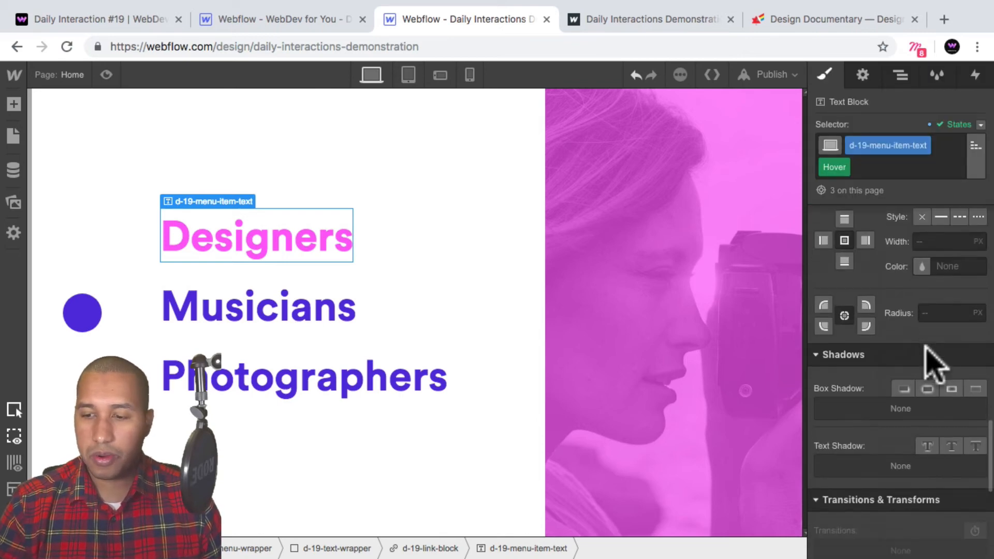
click(980, 125)
click(948, 155)
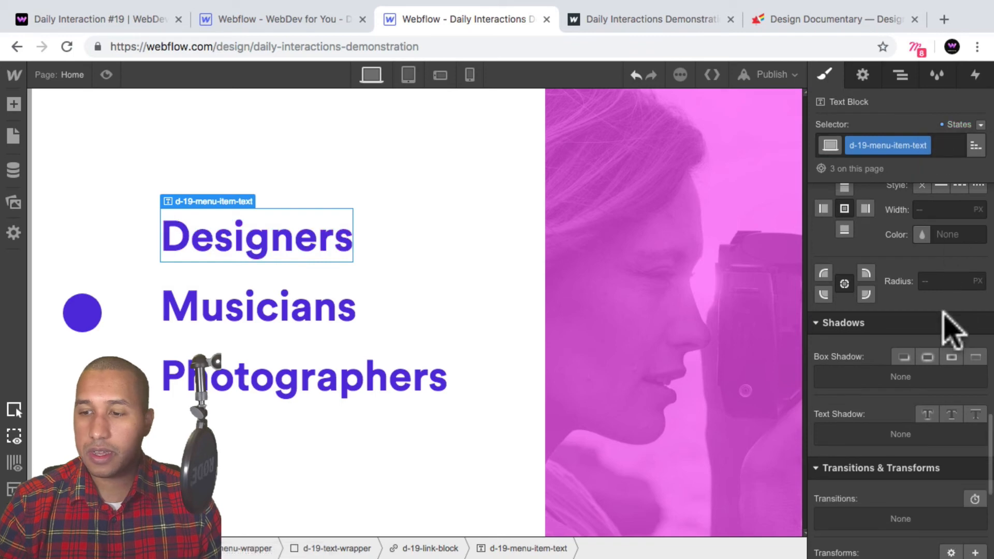
scroll(945, 393, down, 1)
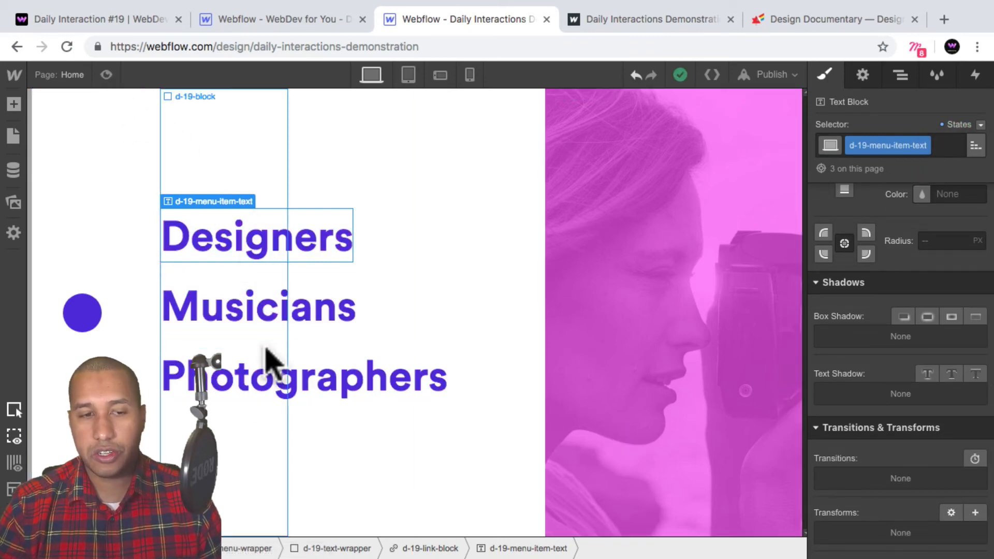
Step: Check the menu in the preview and open the link settings of the Designers d-19-link-block
click(106, 75)
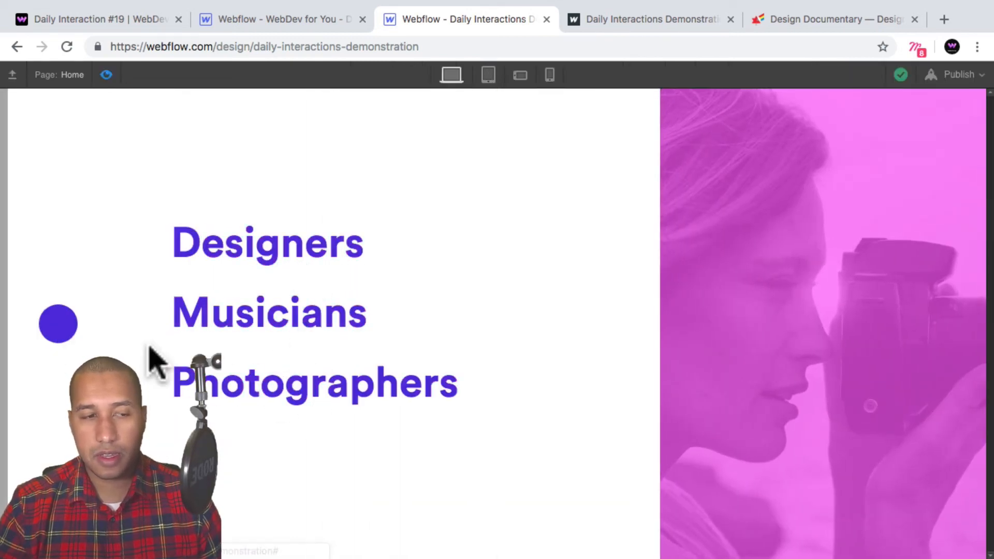
click(106, 74)
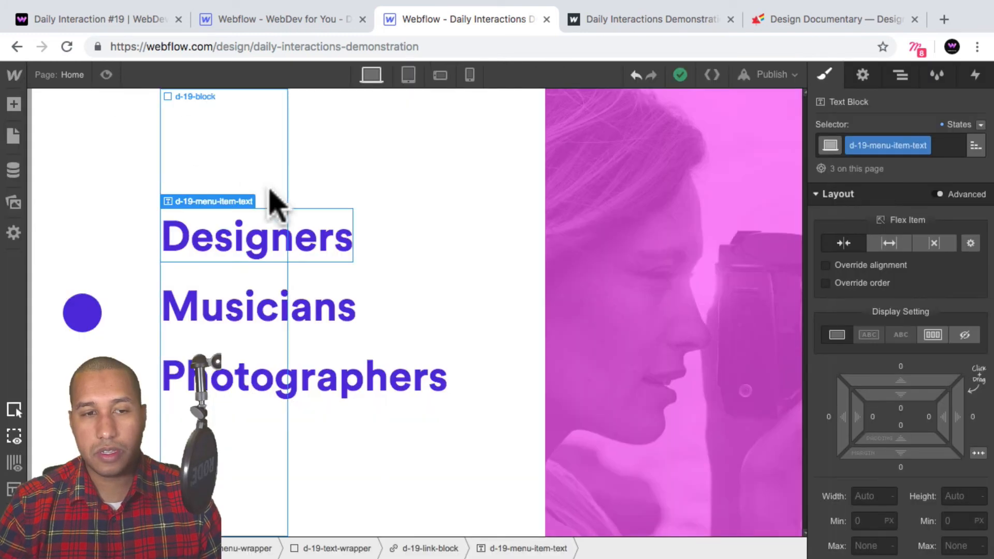
click(863, 76)
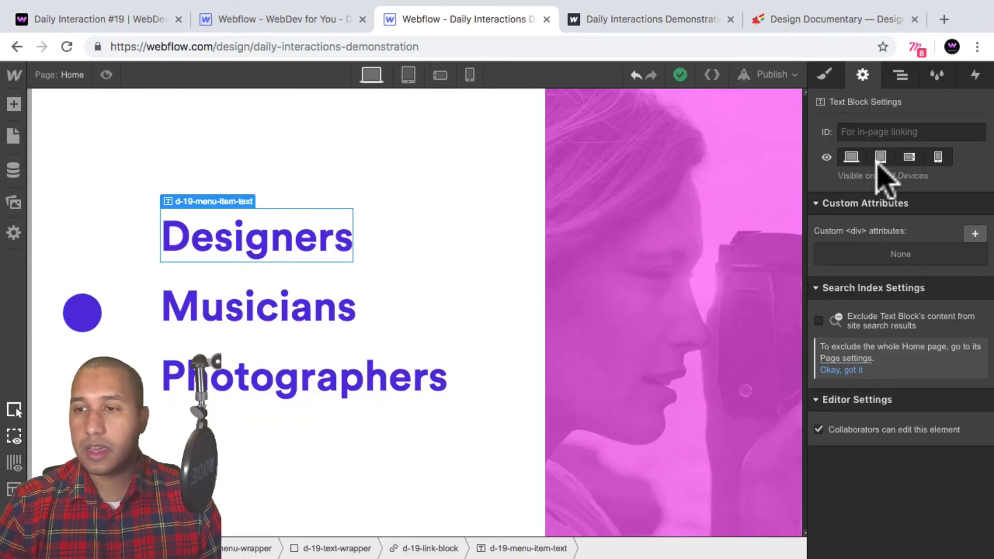
click(427, 548)
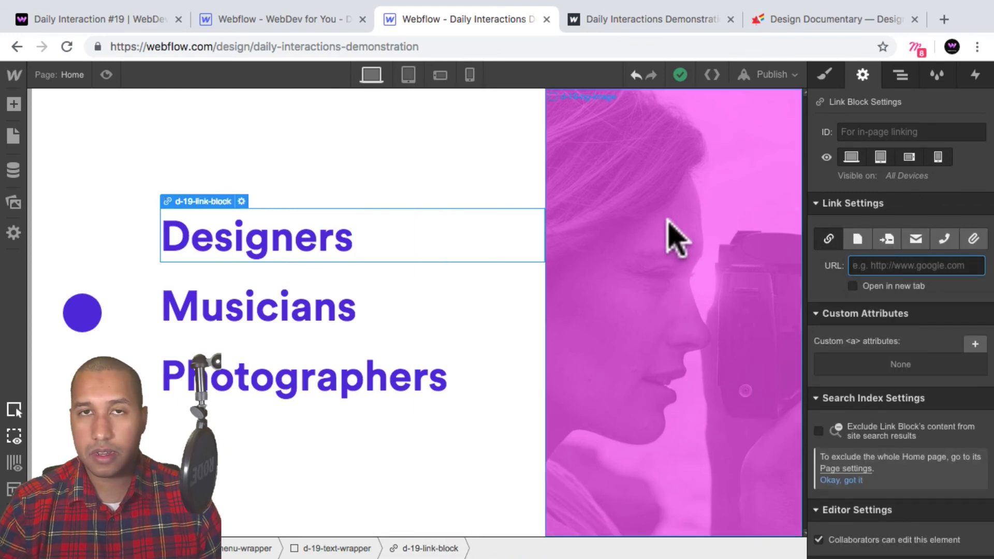
Step: Preview the menu items' hover colour and close and reopen the menu with the purple circle
click(107, 75)
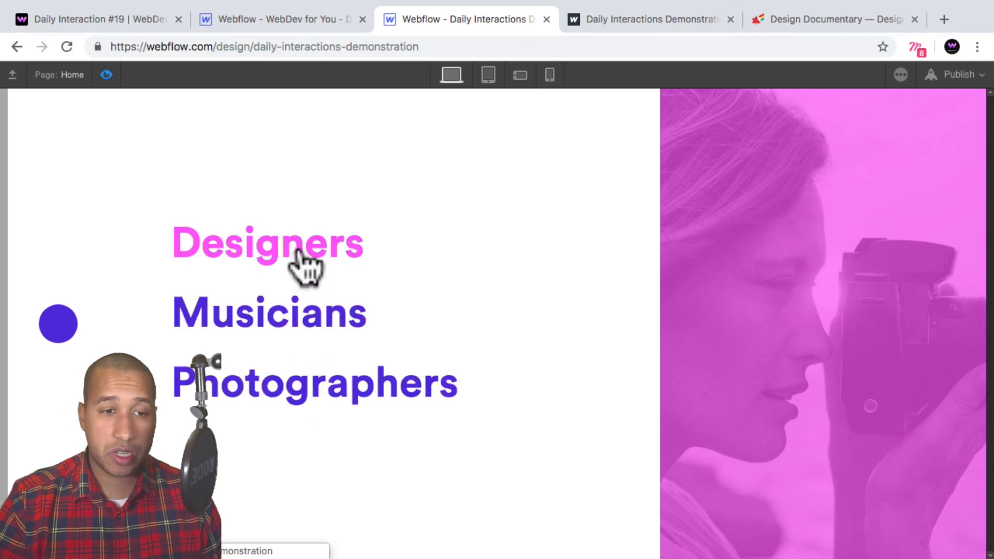
click(58, 325)
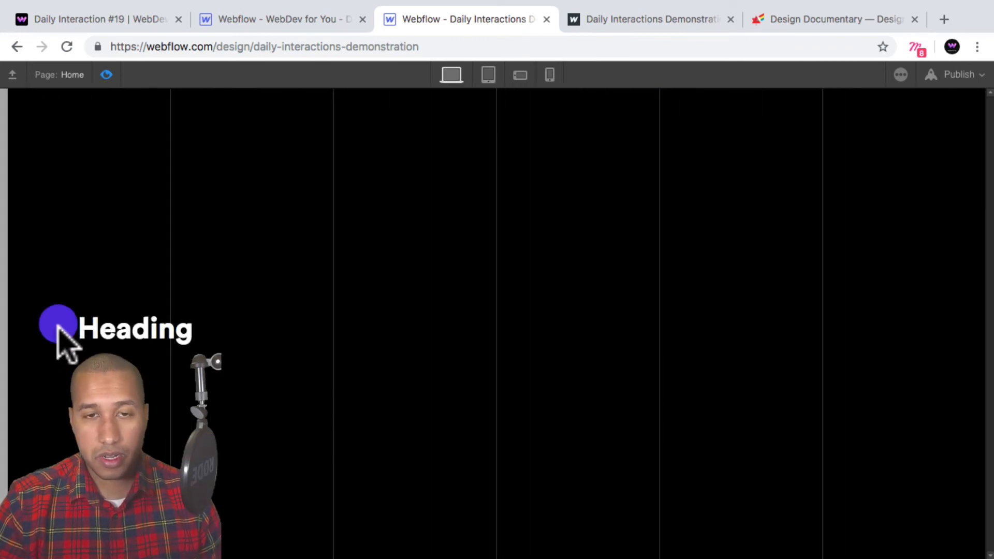
click(58, 326)
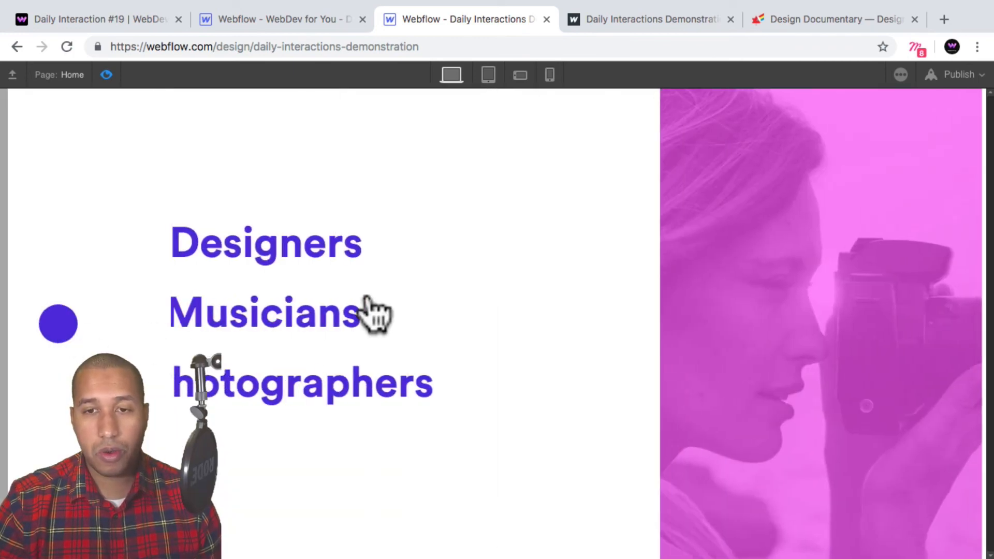
Step: Switch to the Design Canada site and open and close its menu to review the reference animation
click(785, 24)
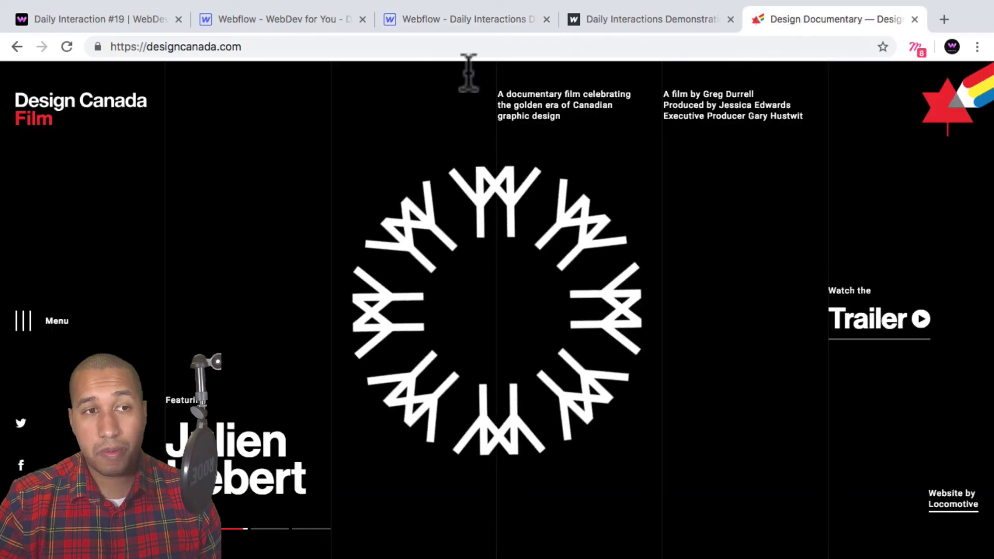
click(23, 319)
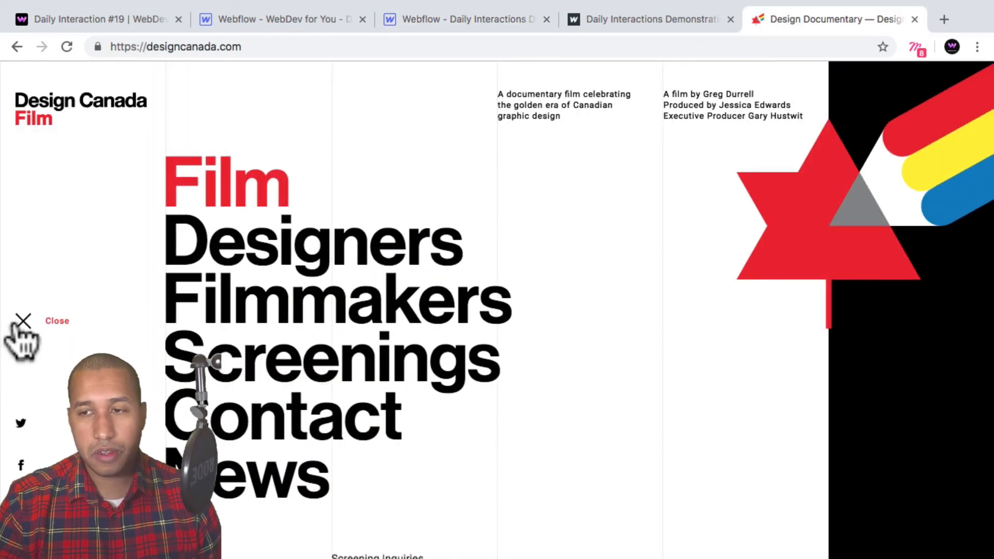
click(23, 322)
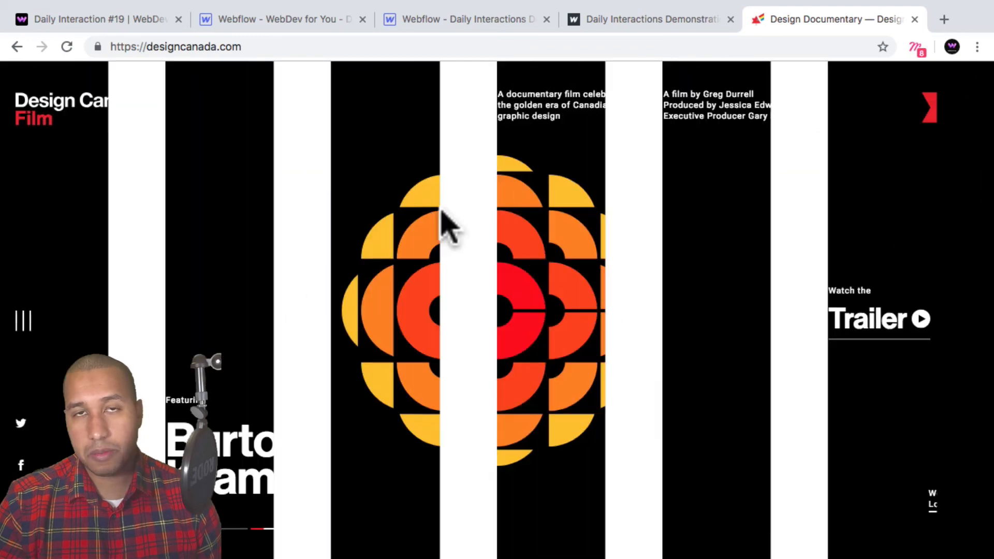
Step: Switch to the published Daily Interaction #19 demo and repeatedly open and close its menu to examine the animation and menu item hover colour
click(469, 20)
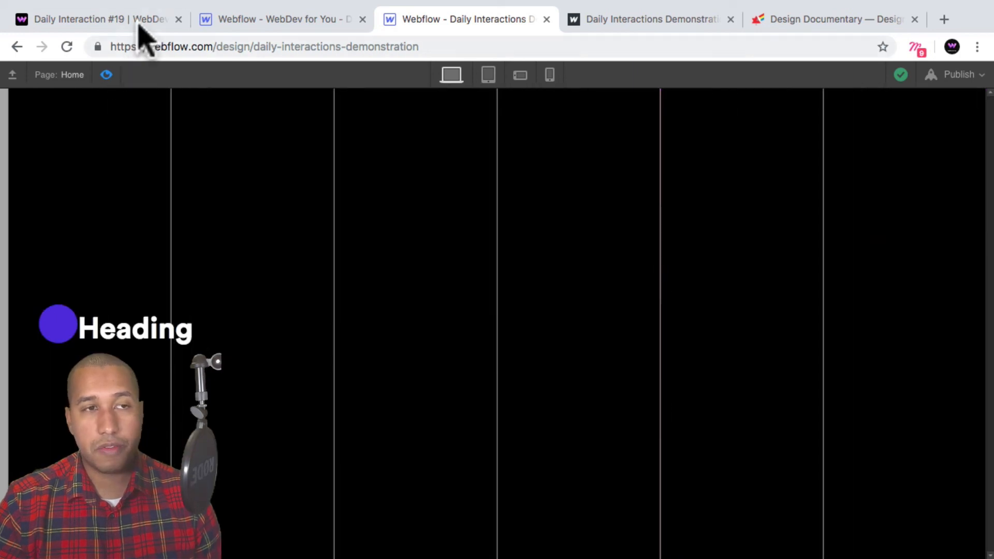
click(140, 22)
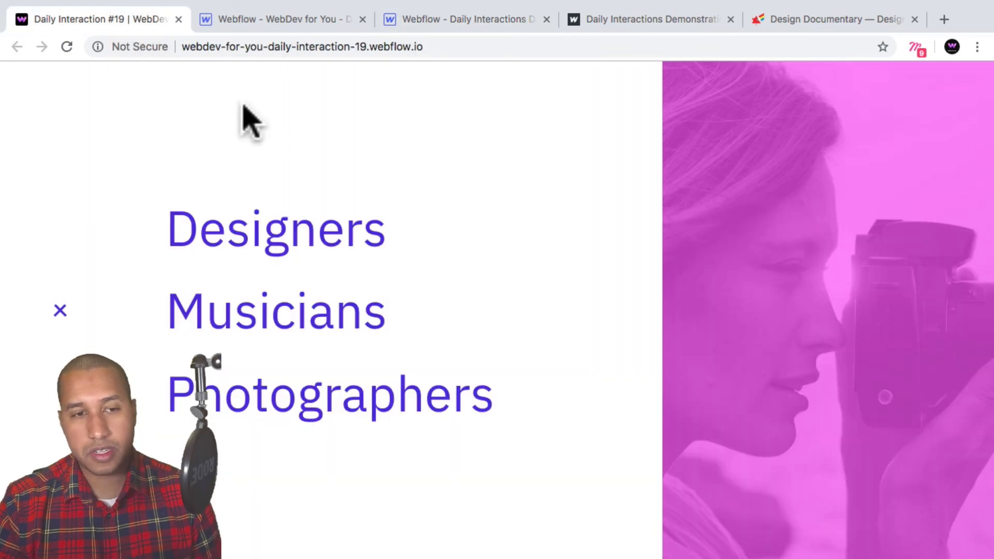
click(62, 310)
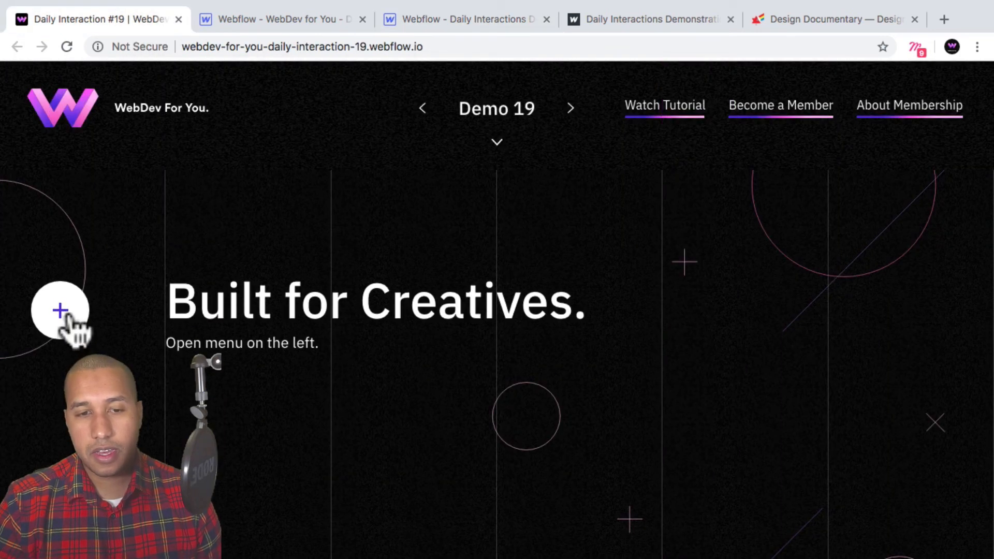
click(63, 311)
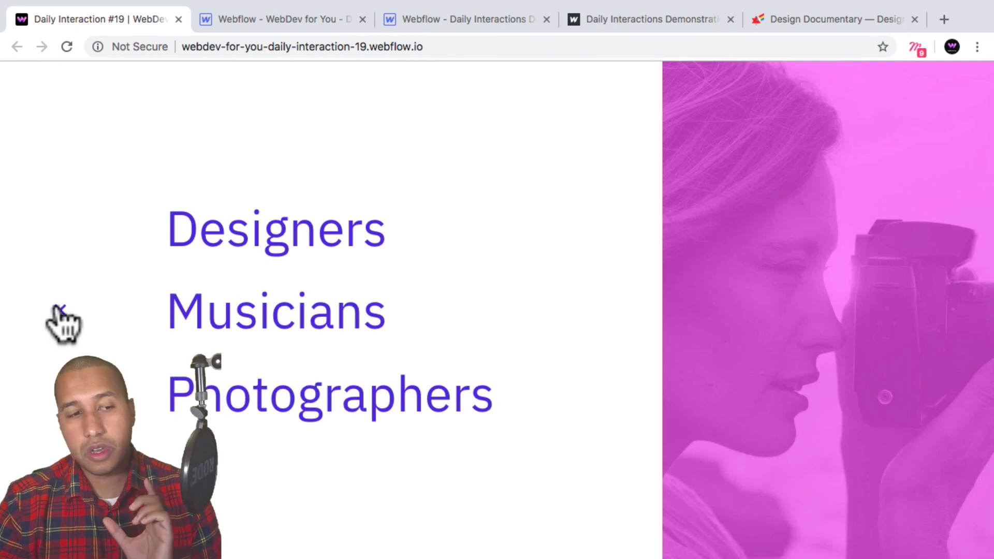
click(60, 313)
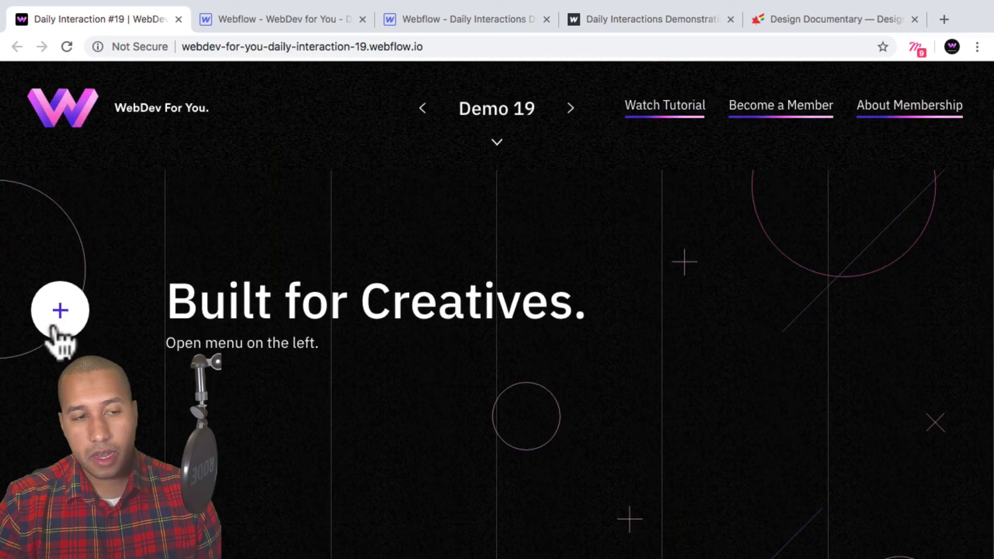
click(60, 312)
click(59, 310)
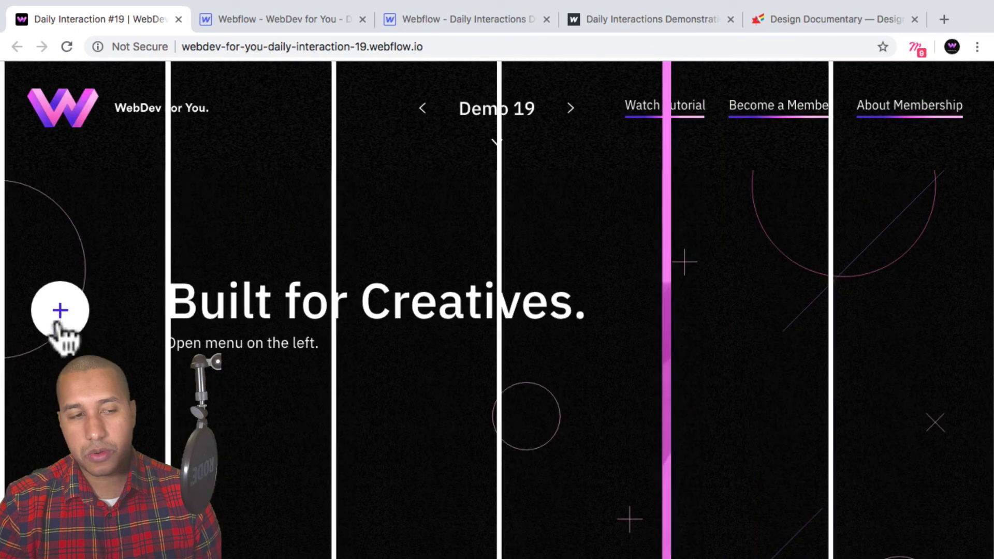
click(59, 308)
click(60, 312)
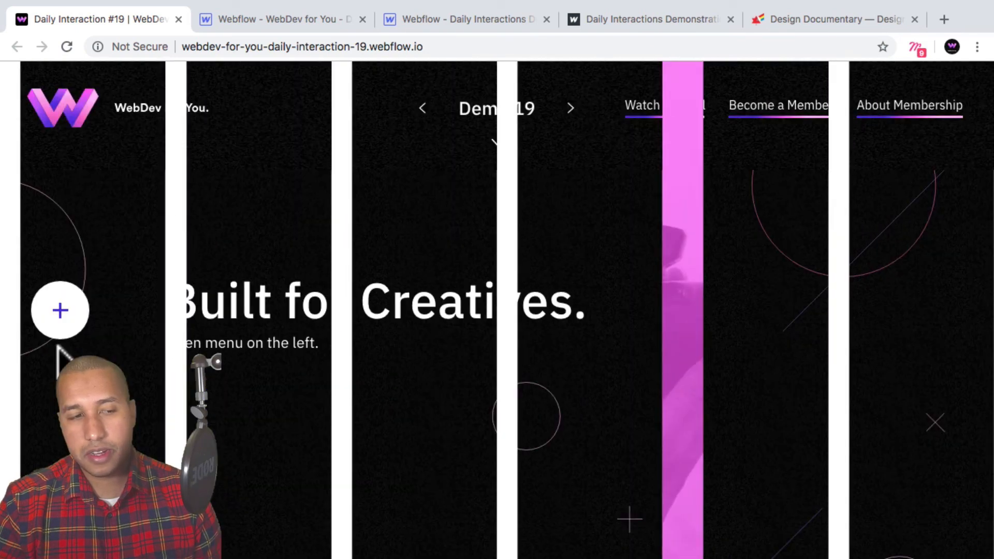
click(53, 317)
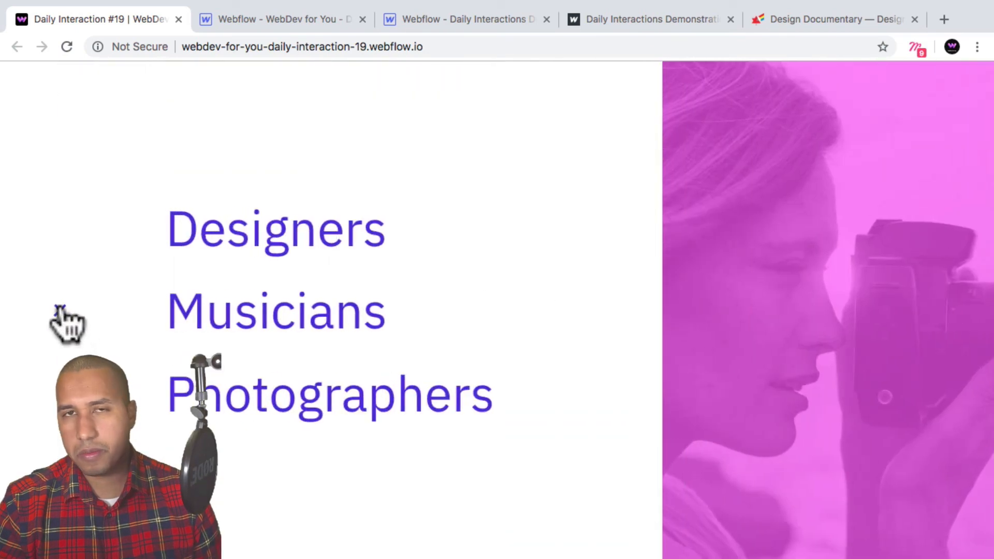
click(61, 313)
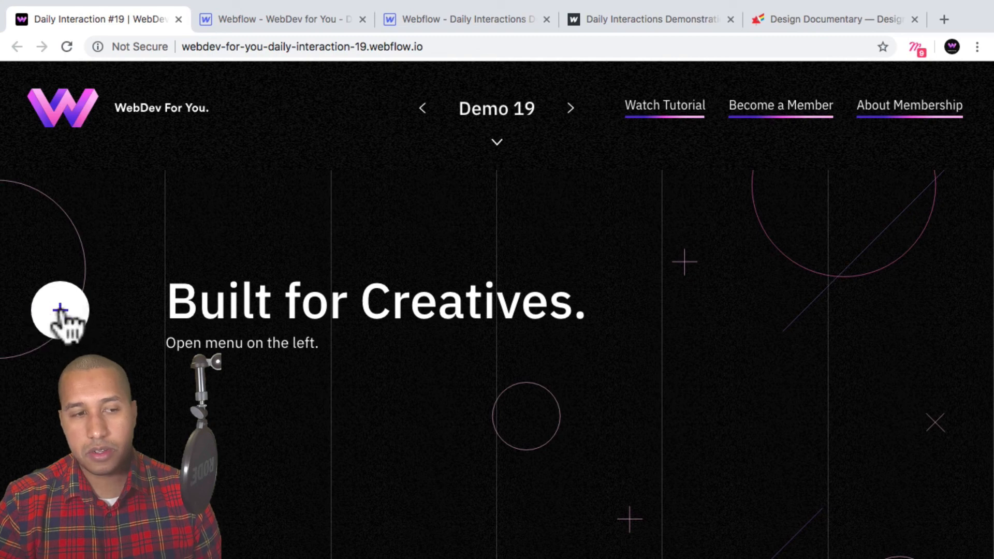
click(60, 313)
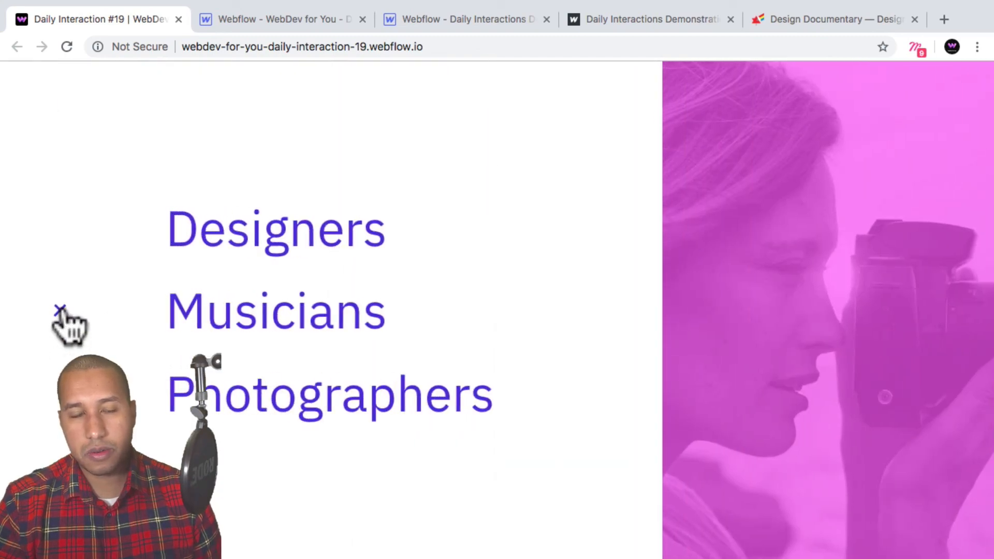
click(60, 316)
click(60, 316)
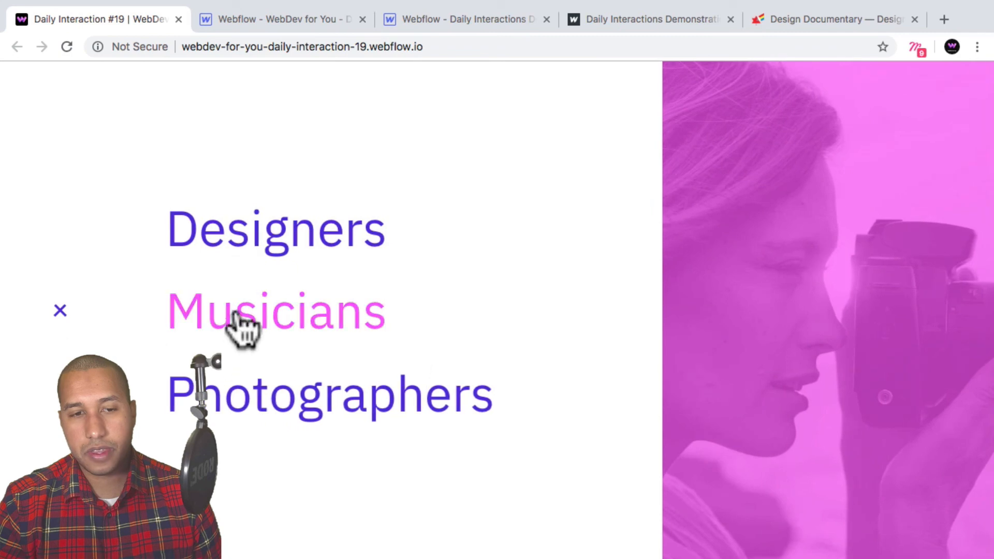
click(61, 310)
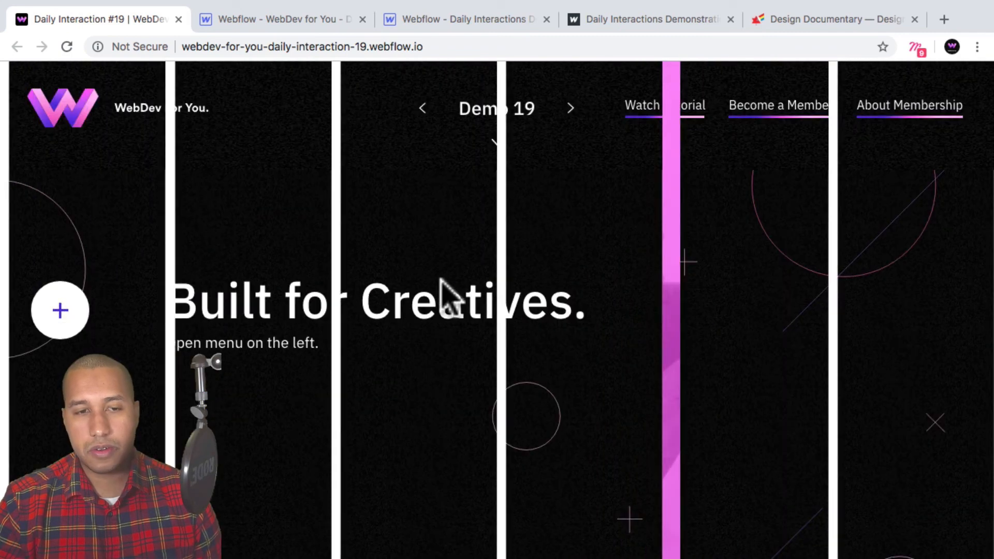